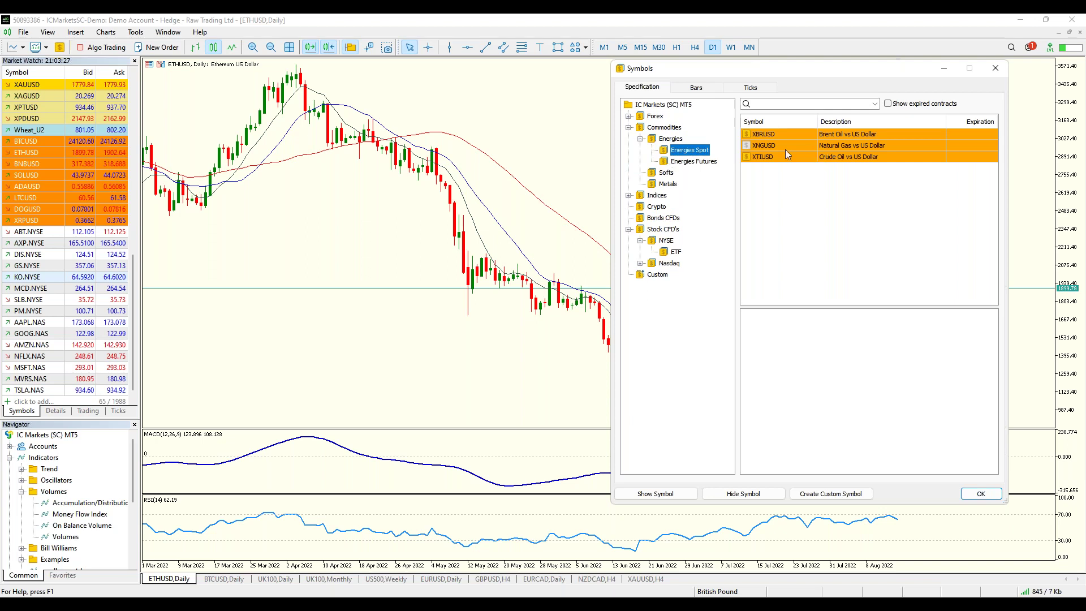
Step: Add the natural gas symbol XNGUSD to Market Watch and view the Energies Futures symbols
{"action": "left_click", "coordinate": [748, 148]}
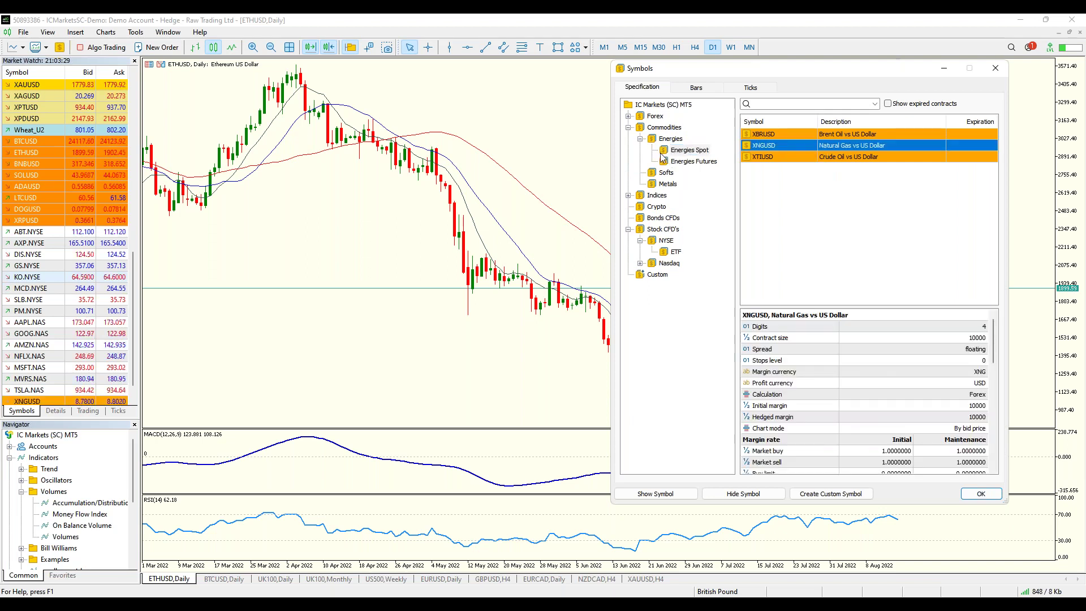
{"action": "left_click", "coordinate": [680, 163]}
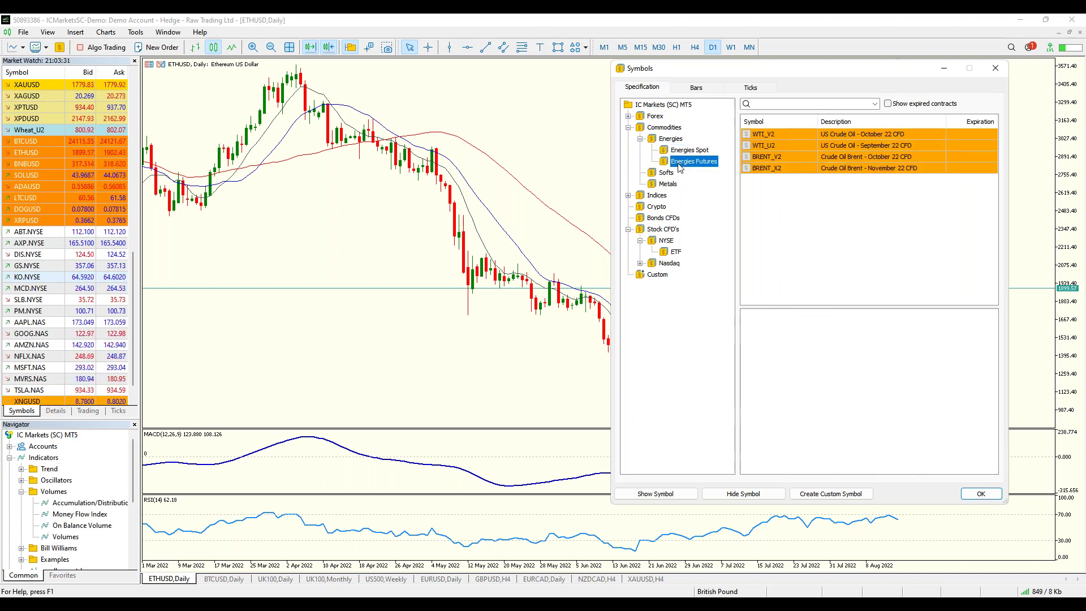
Step: Add the Softs symbols Wheat_Z2, Corn_U2, Sugar_V2, Sbean_U2, Cotton_Z2, OJ_U2, Cocoa_Z2 and Coffee_Z2 to Market Watch
{"action": "left_click", "coordinate": [665, 173]}
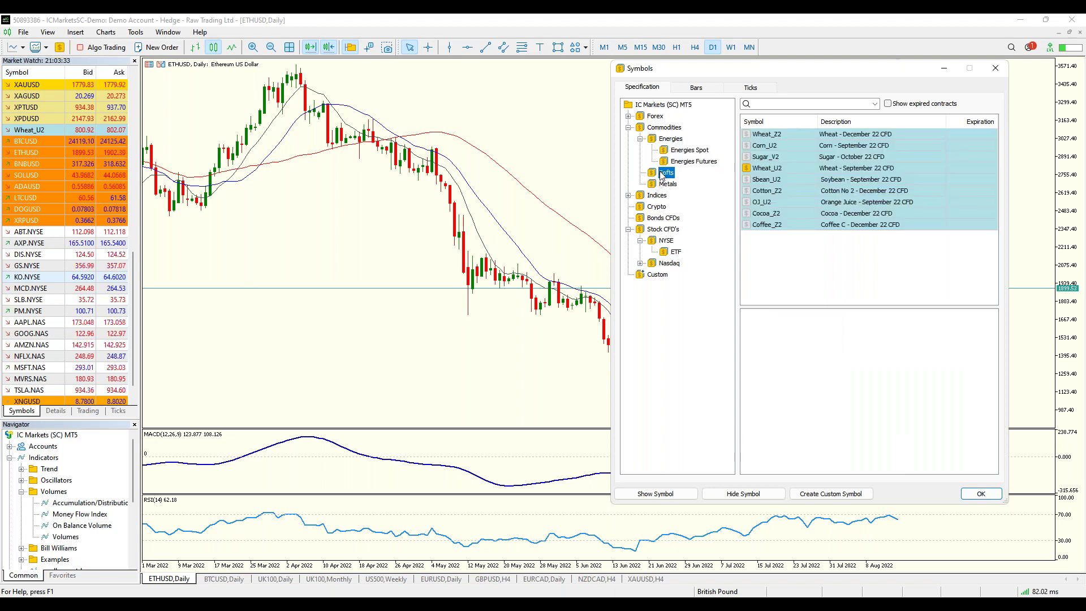
{"action": "double_click", "coordinate": [747, 134]}
{"action": "double_click", "coordinate": [747, 146]}
{"action": "double_click", "coordinate": [748, 157]}
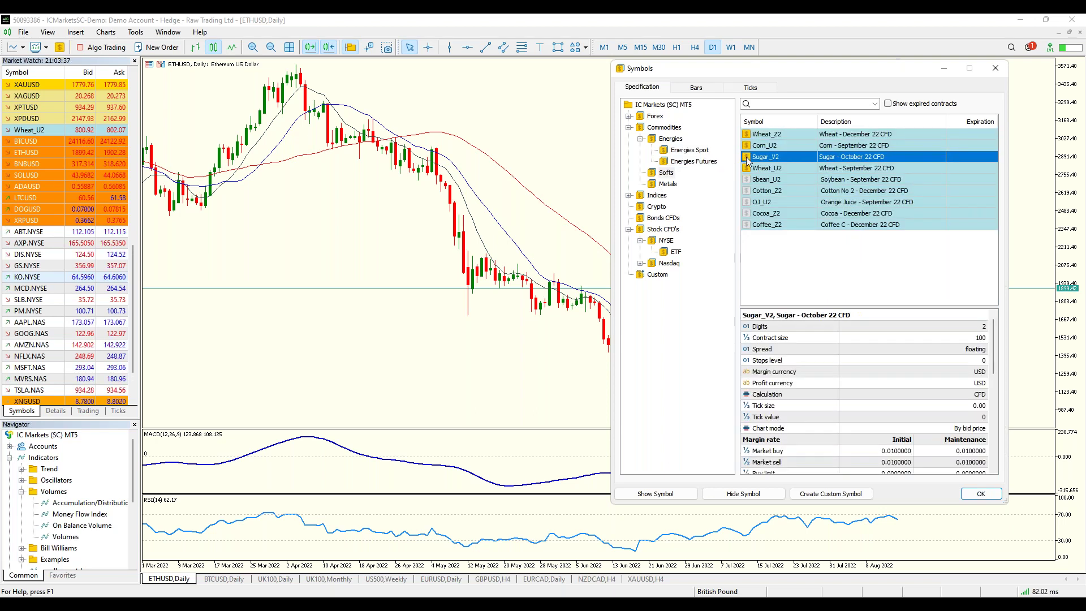
{"action": "double_click", "coordinate": [748, 180]}
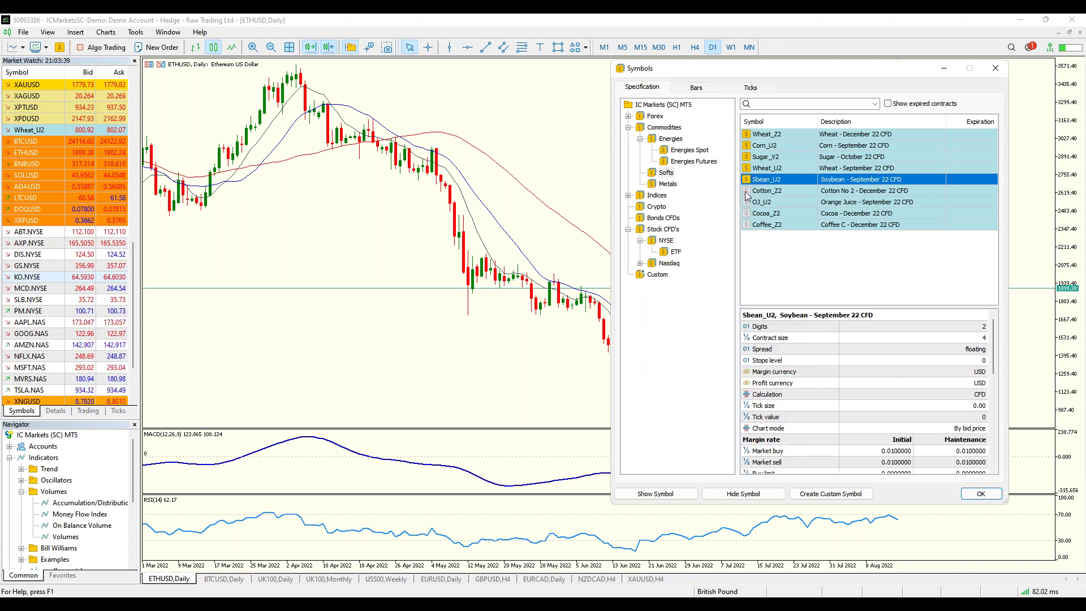
{"action": "double_click", "coordinate": [748, 190]}
{"action": "double_click", "coordinate": [748, 202]}
{"action": "double_click", "coordinate": [748, 213]}
{"action": "double_click", "coordinate": [747, 225]}
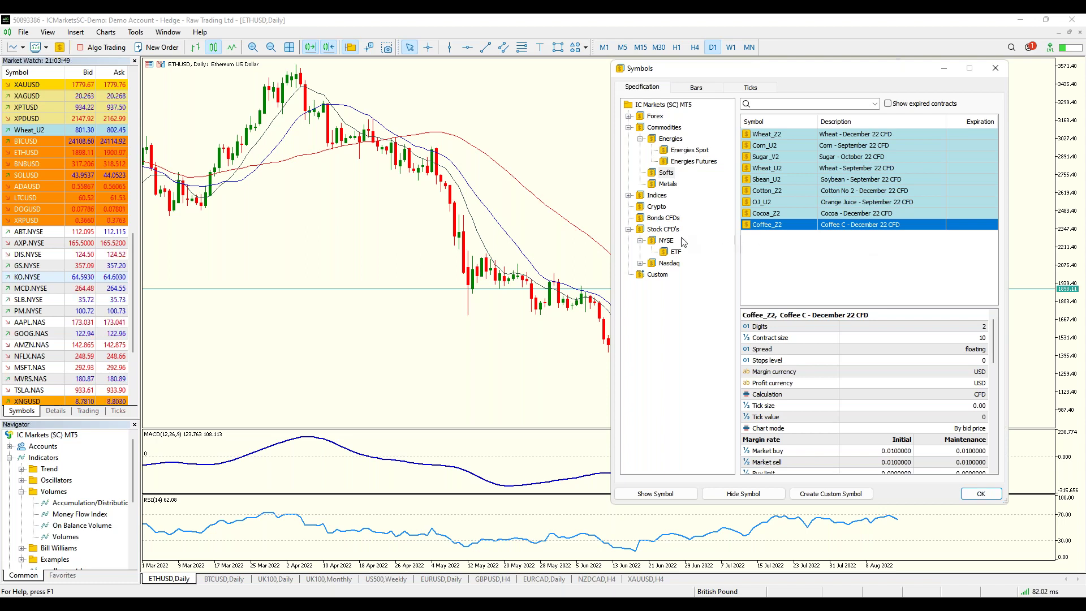
Step: View the Metals symbols, close the Symbols window and look through the Market Watch list
{"action": "left_click", "coordinate": [655, 185]}
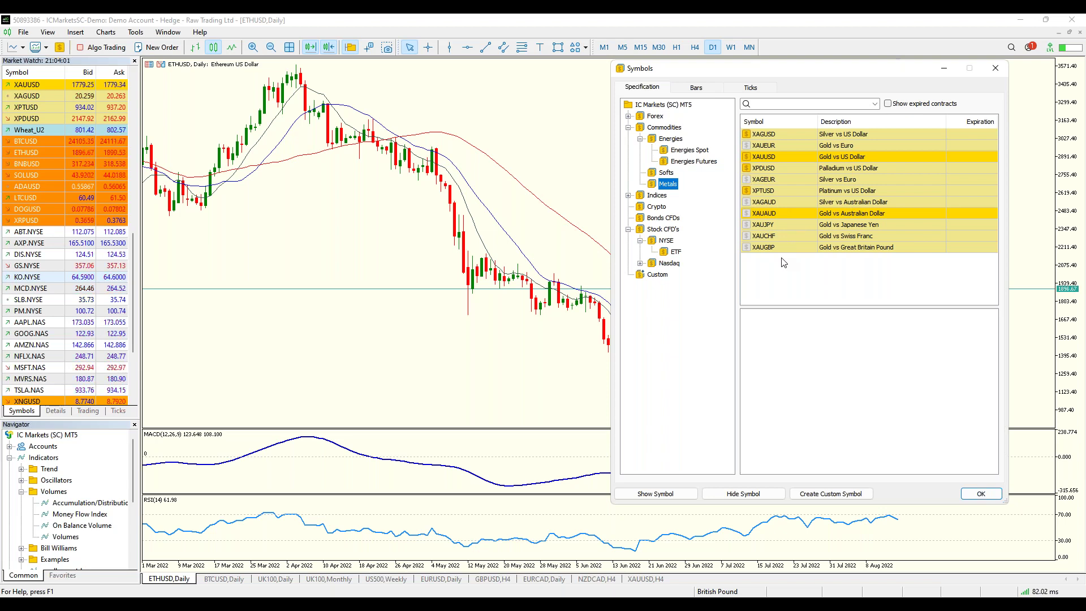
{"action": "left_click", "coordinate": [995, 68]}
{"action": "left_click", "coordinate": [68, 277]}
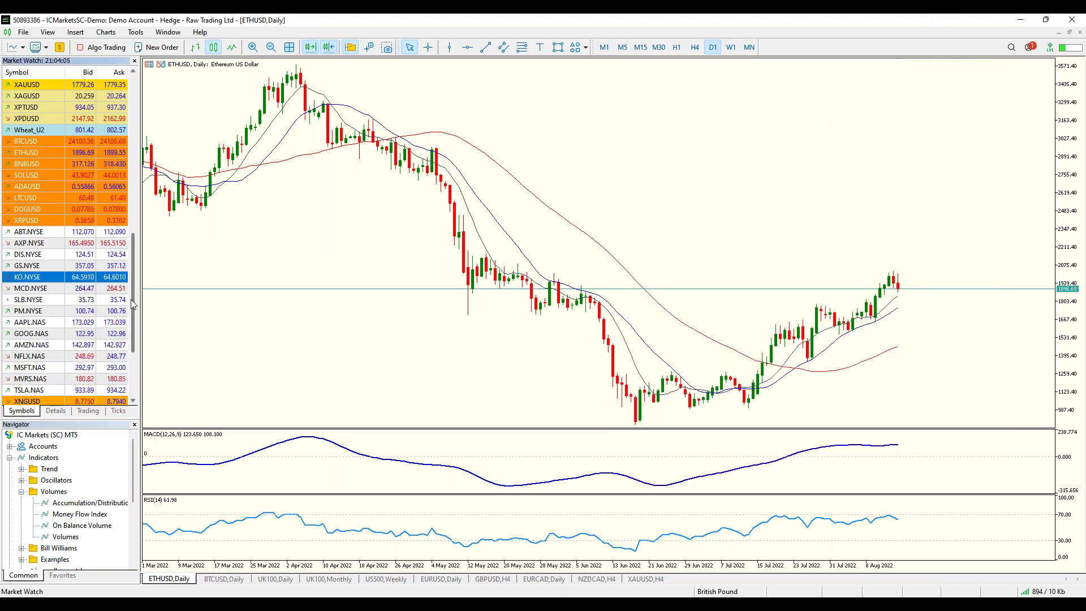
{"action": "left_click_drag", "start_coordinate": [136, 310], "coordinate": [126, 271]}
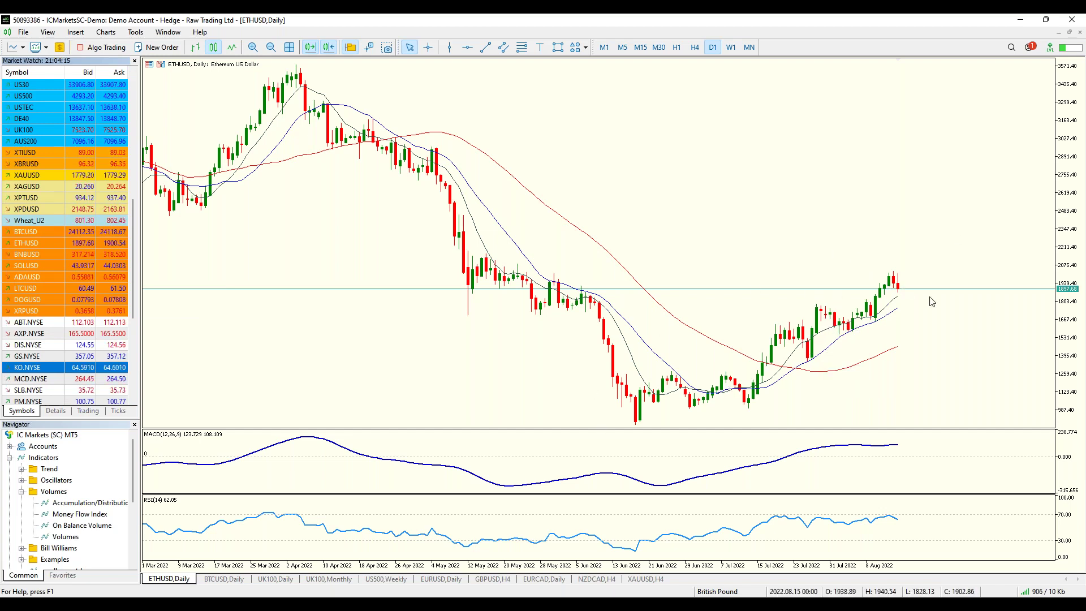
Step: Place a horizontal line at about 1773.72 on the ETHUSD daily chart, along the late-July swing highs
{"action": "mouse_move", "coordinate": [896, 320]}
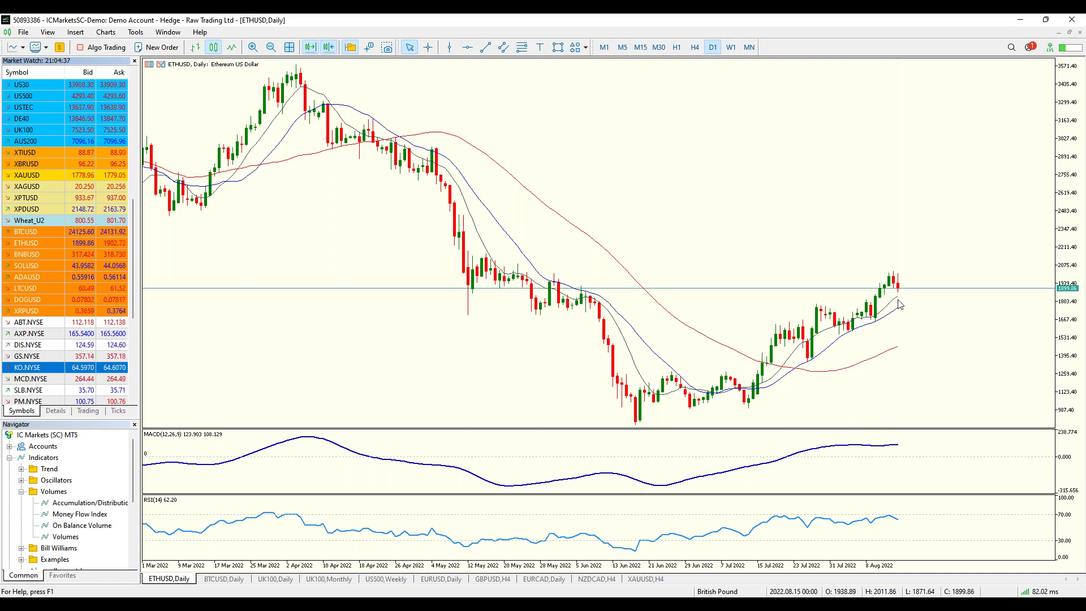
{"action": "scroll", "coordinate": [813, 310], "scroll_direction": "down", "scroll_amount": 1}
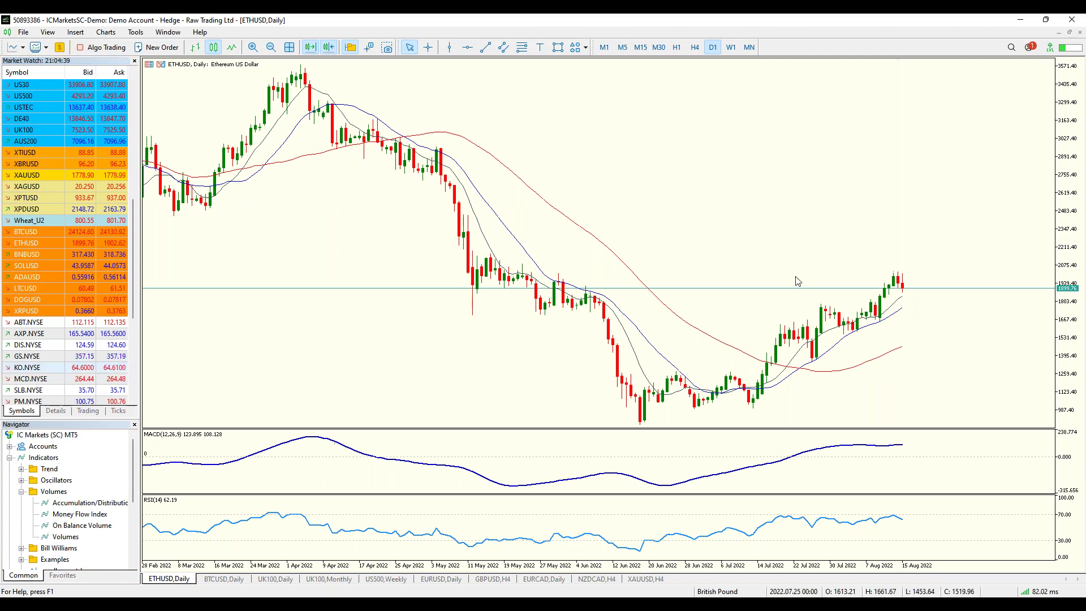
{"action": "left_click", "coordinate": [467, 47]}
{"action": "left_click", "coordinate": [787, 302]}
{"action": "scroll", "coordinate": [787, 314], "scroll_direction": "up", "scroll_amount": 1}
{"action": "left_click_drag", "start_coordinate": [831, 302], "coordinate": [884, 306]}
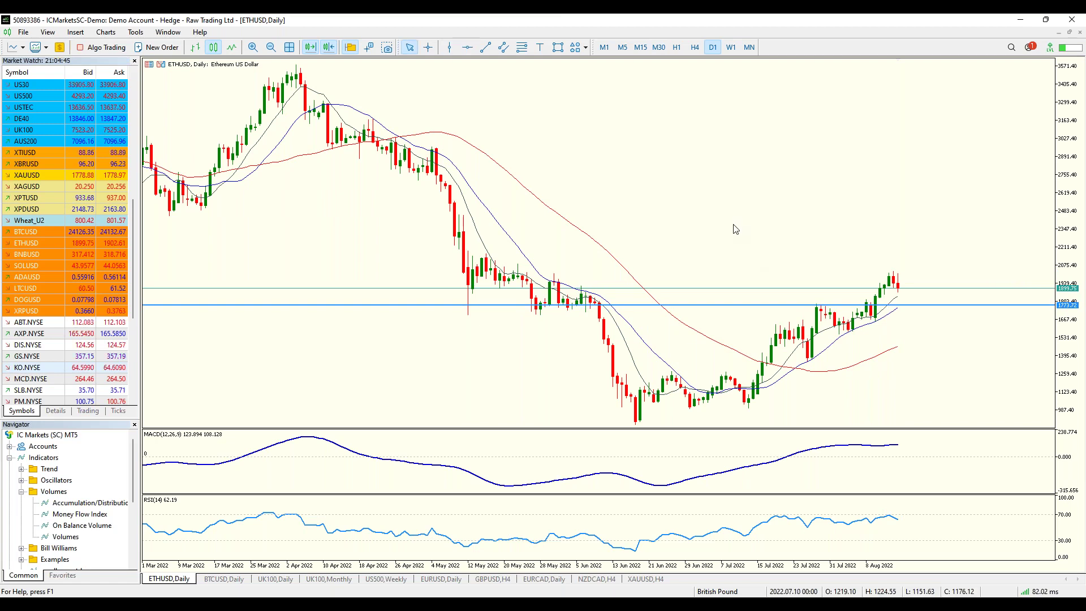
Step: Draw two Fibonacci retracements to the mid-August high, one from the swing low near 9 August and one from the 2 August low
{"action": "key", "text": "plus"}
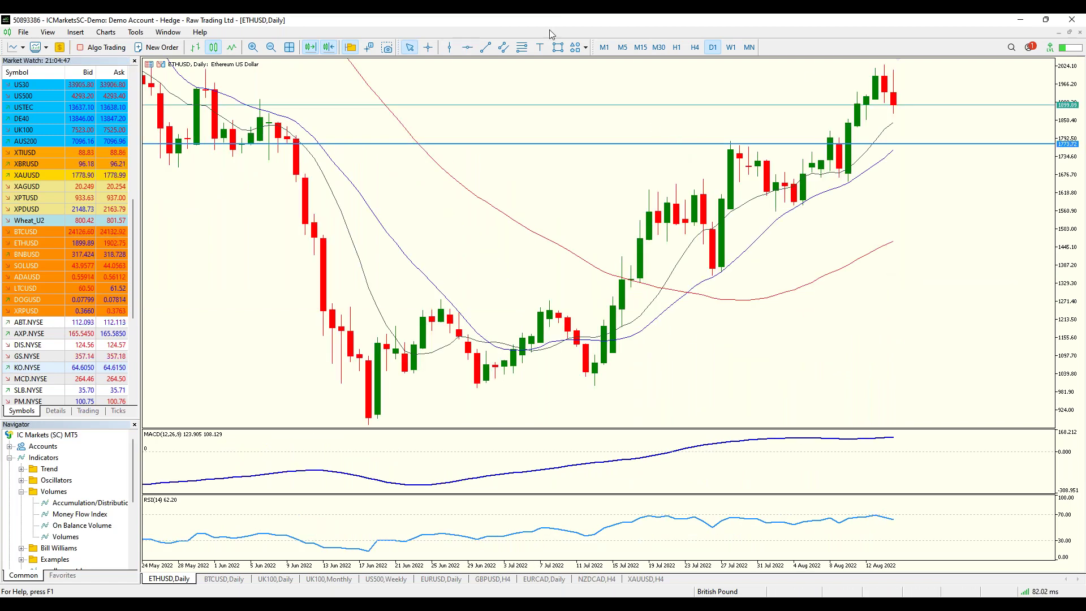
{"action": "left_click", "coordinate": [522, 47]}
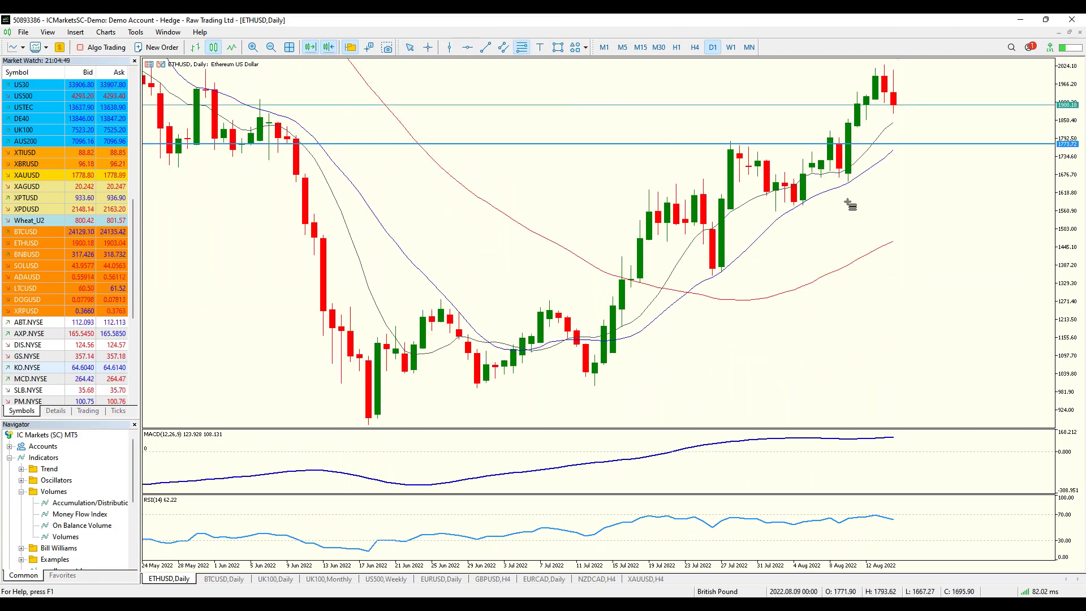
{"action": "left_click_drag", "start_coordinate": [849, 181], "coordinate": [993, 65]}
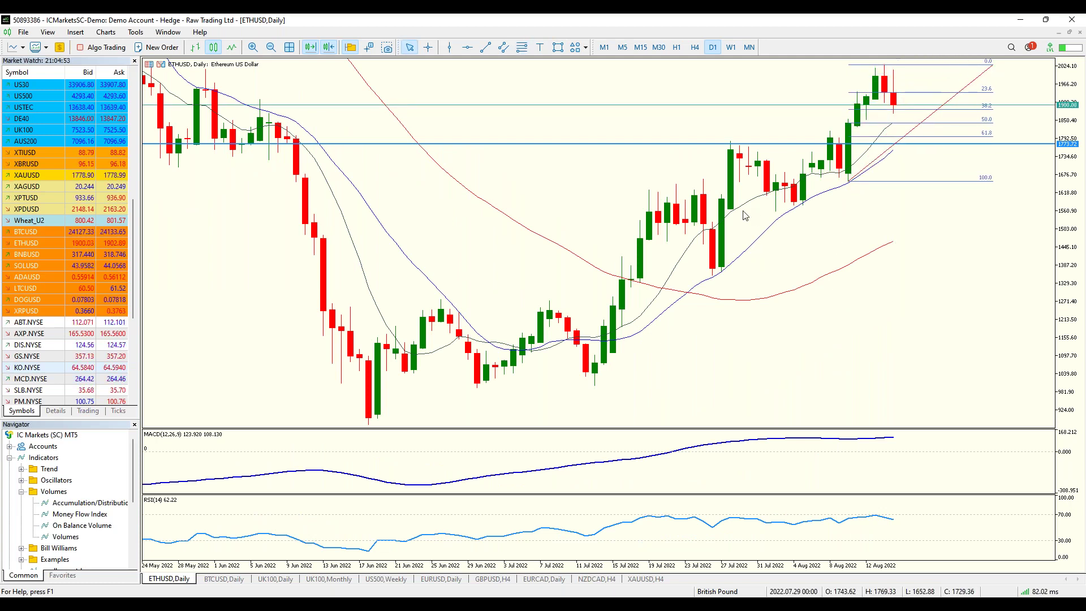
{"action": "left_click", "coordinate": [521, 47]}
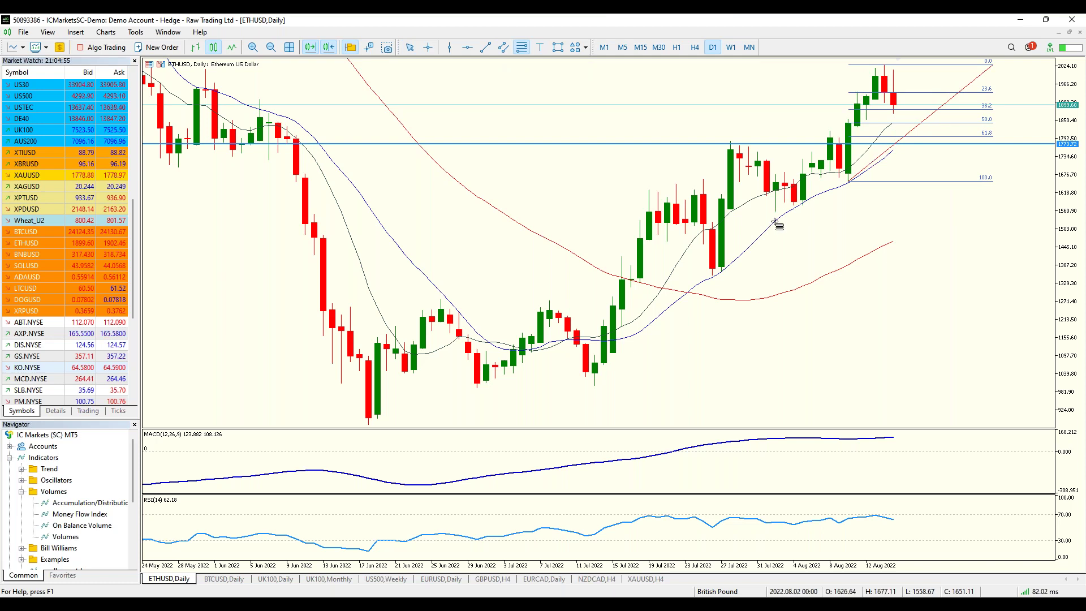
{"action": "left_click_drag", "start_coordinate": [776, 212], "coordinate": [1018, 65]}
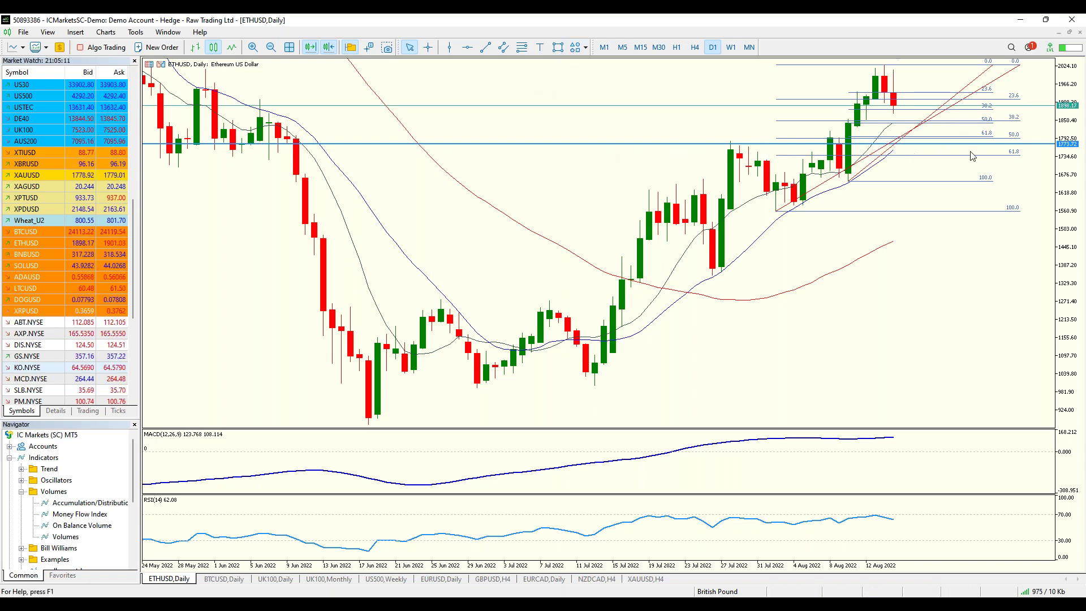
Step: Draw a rectangle between the horizontal line and the shorter retracement's 50.0 level, starting near the latest candles
{"action": "left_click", "coordinate": [558, 47]}
{"action": "left_click_drag", "start_coordinate": [843, 121], "coordinate": [984, 144]}
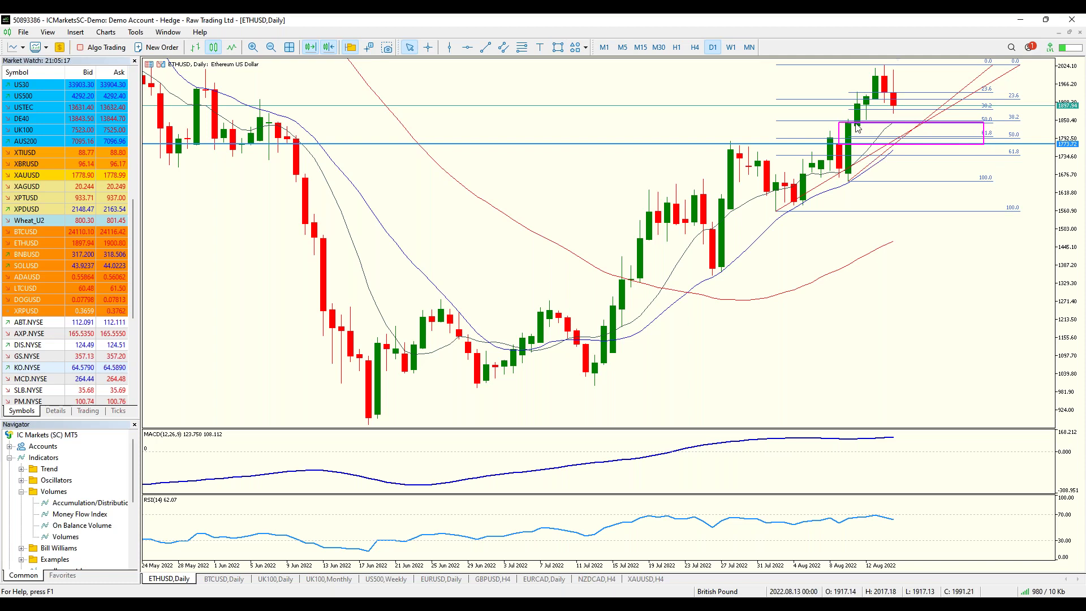
{"action": "left_click_drag", "start_coordinate": [840, 123], "coordinate": [885, 123]}
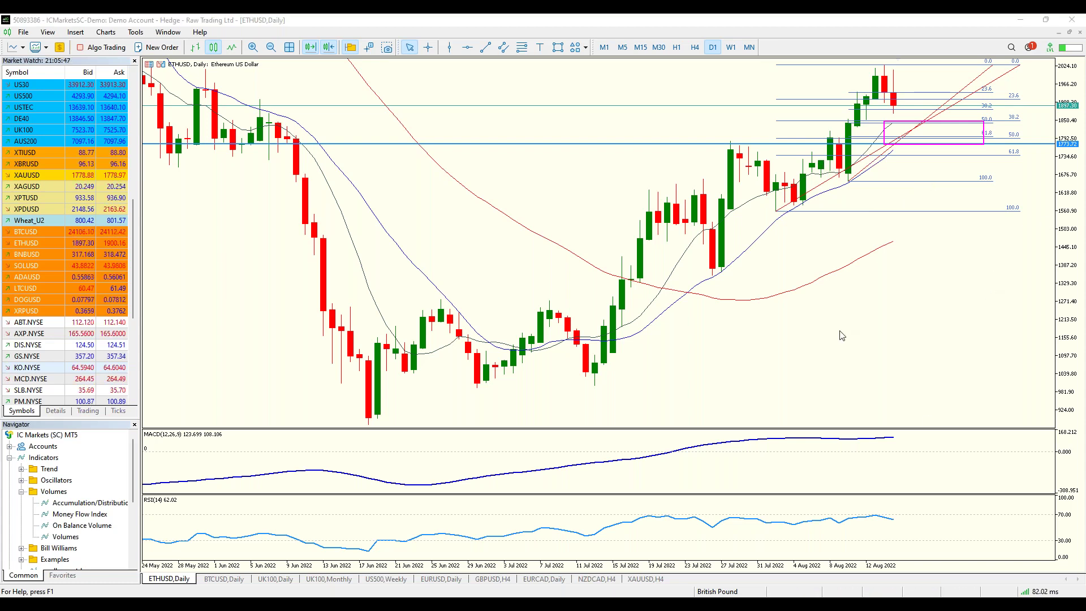
{"action": "right_click", "coordinate": [806, 202]}
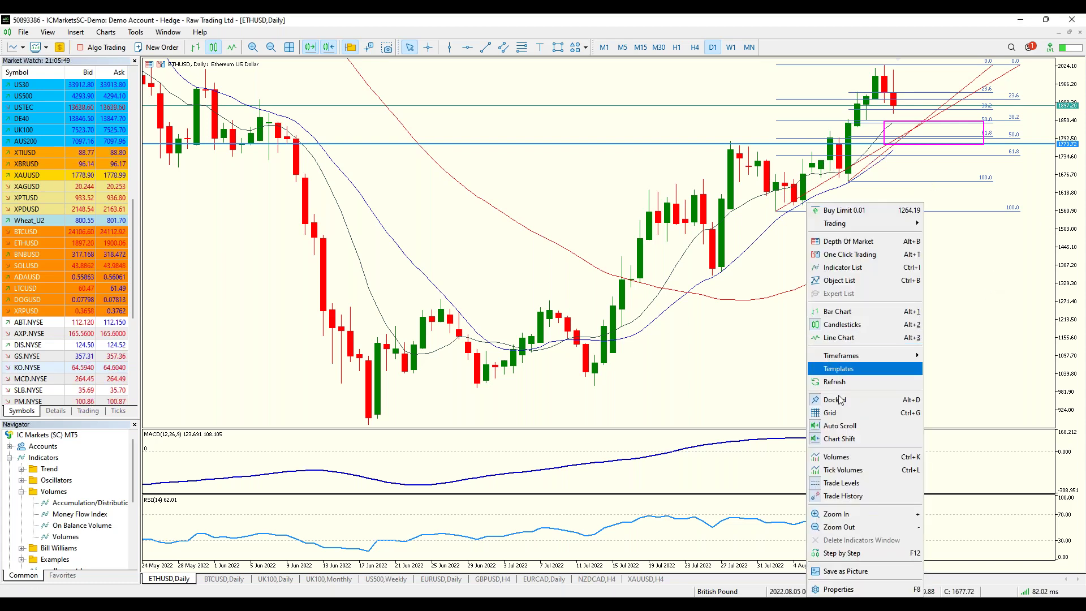
{"action": "left_click", "coordinate": [995, 222]}
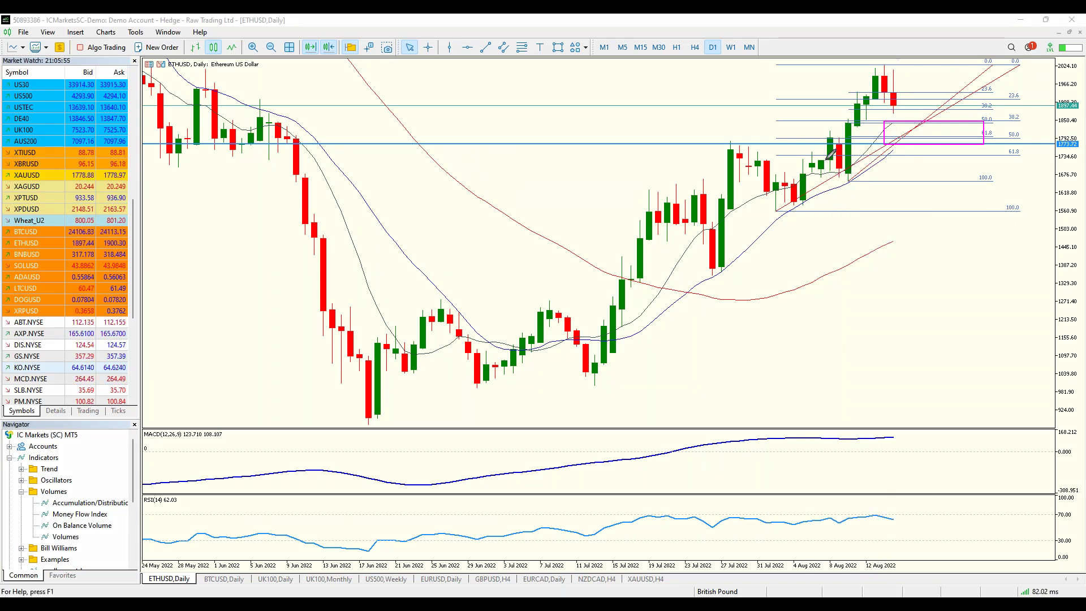
Step: Circle the reversal candles of early August, mid-July and early July with the annotation pen
{"action": "mouse_move", "coordinate": [820, 157]}
{"action": "left_mouse_down"}
{"action": "mouse_move", "coordinate": [821, 176]}
{"action": "mouse_move", "coordinate": [832, 151]}
{"action": "left_mouse_up"}
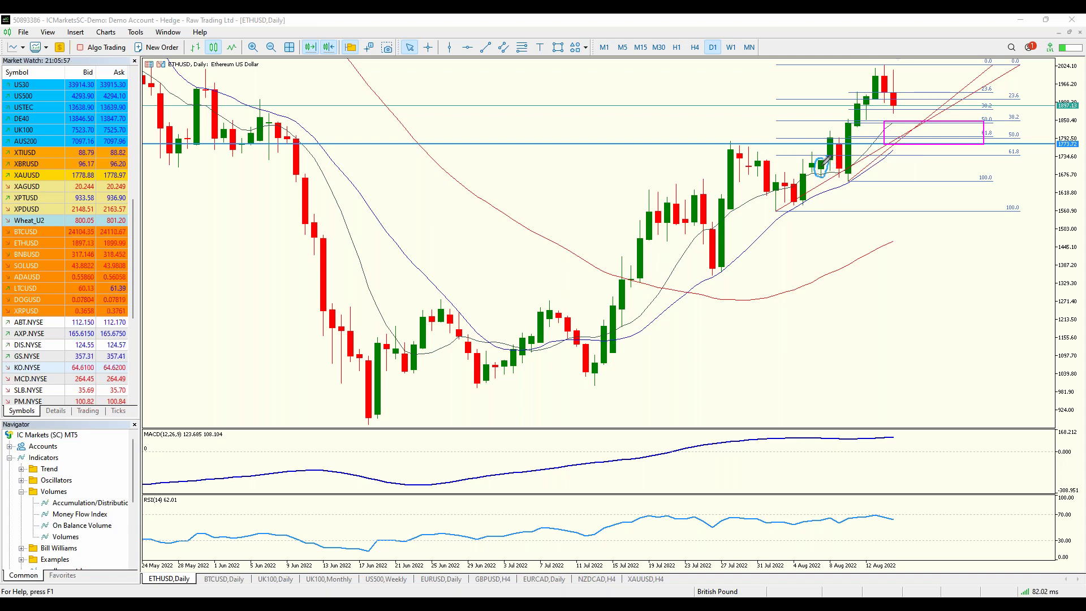
{"action": "left_click_drag", "start_coordinate": [784, 200], "coordinate": [782, 170]}
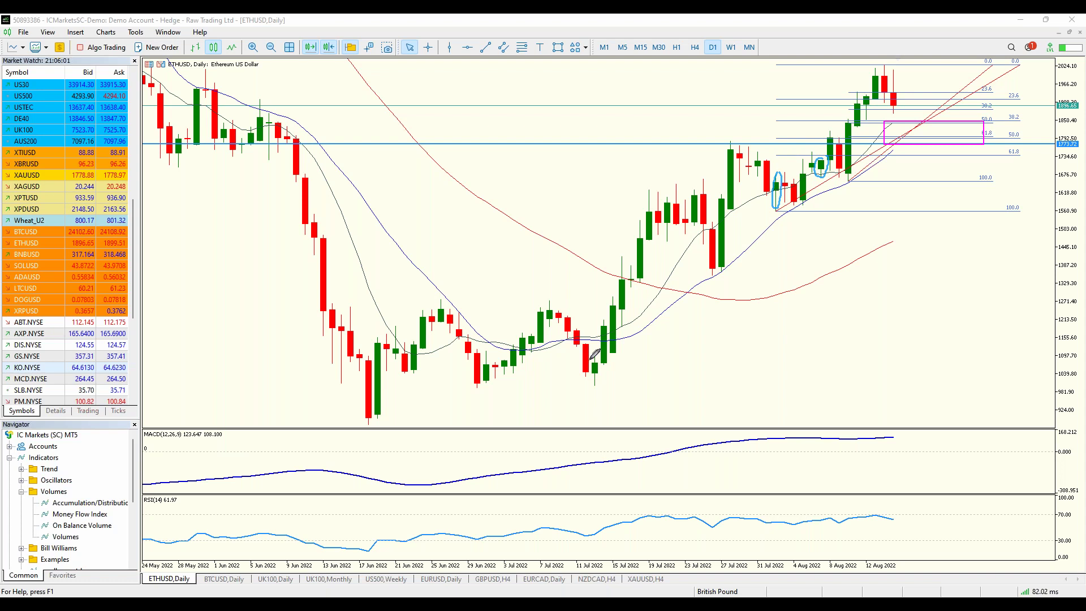
{"action": "mouse_move", "coordinate": [594, 355]}
{"action": "left_mouse_down"}
{"action": "mouse_move", "coordinate": [590, 388]}
{"action": "mouse_move", "coordinate": [599, 349]}
{"action": "left_mouse_up"}
{"action": "left_click_drag", "start_coordinate": [503, 351], "coordinate": [507, 374]}
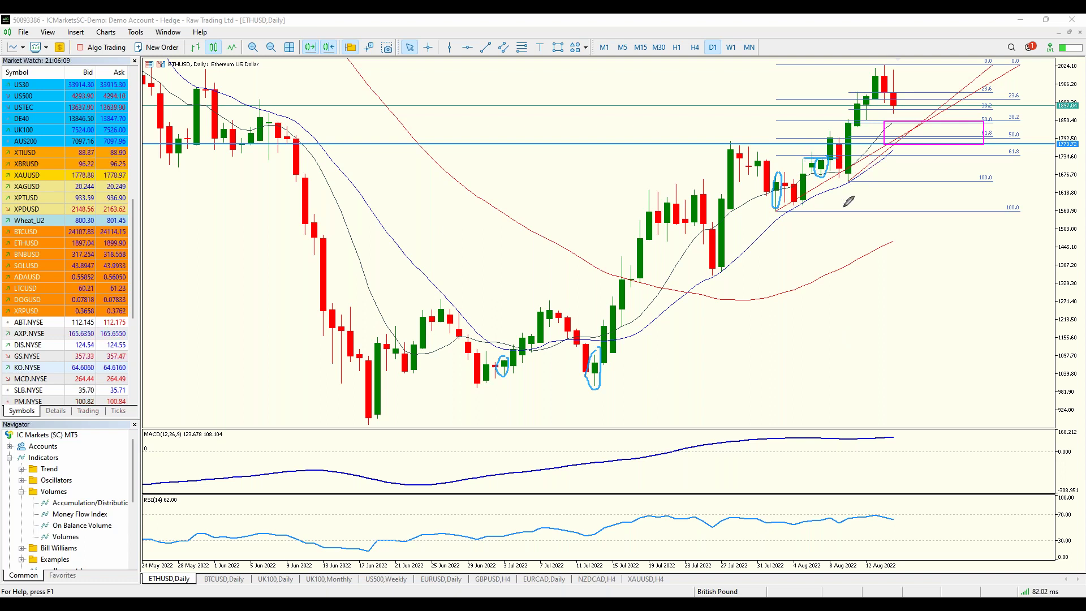
Step: Mark short levels below and above the early-August candles and the late-July candle with the pen, and clear all annotations
{"action": "left_click_drag", "start_coordinate": [819, 179], "coordinate": [879, 180]}
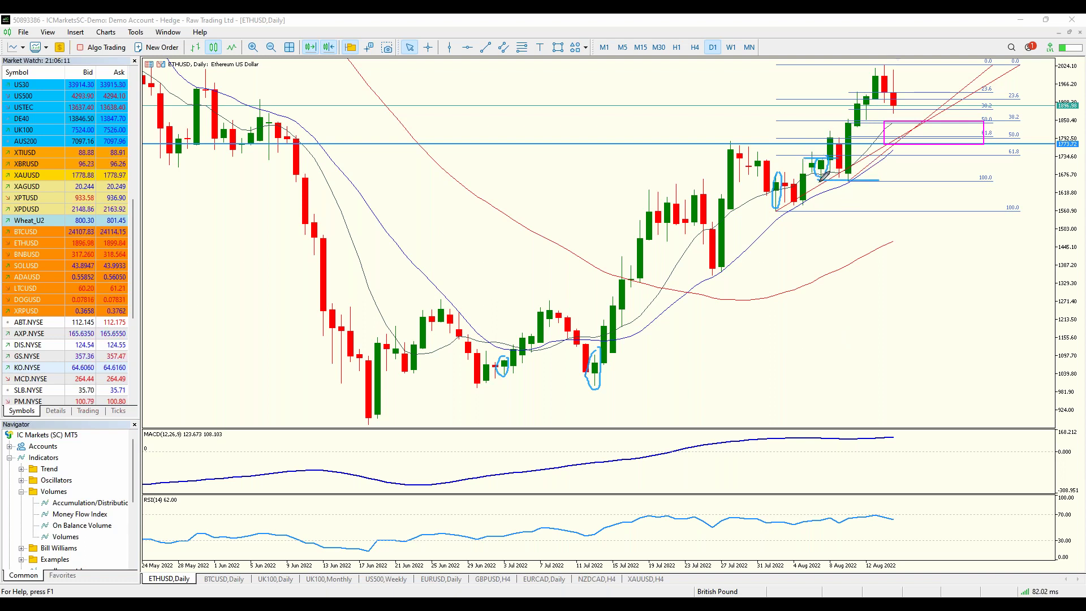
{"action": "mouse_move", "coordinate": [824, 136]}
{"action": "left_mouse_down"}
{"action": "mouse_move", "coordinate": [846, 136]}
{"action": "mouse_move", "coordinate": [851, 109]}
{"action": "left_mouse_up"}
{"action": "left_click_drag", "start_coordinate": [835, 77], "coordinate": [860, 75]}
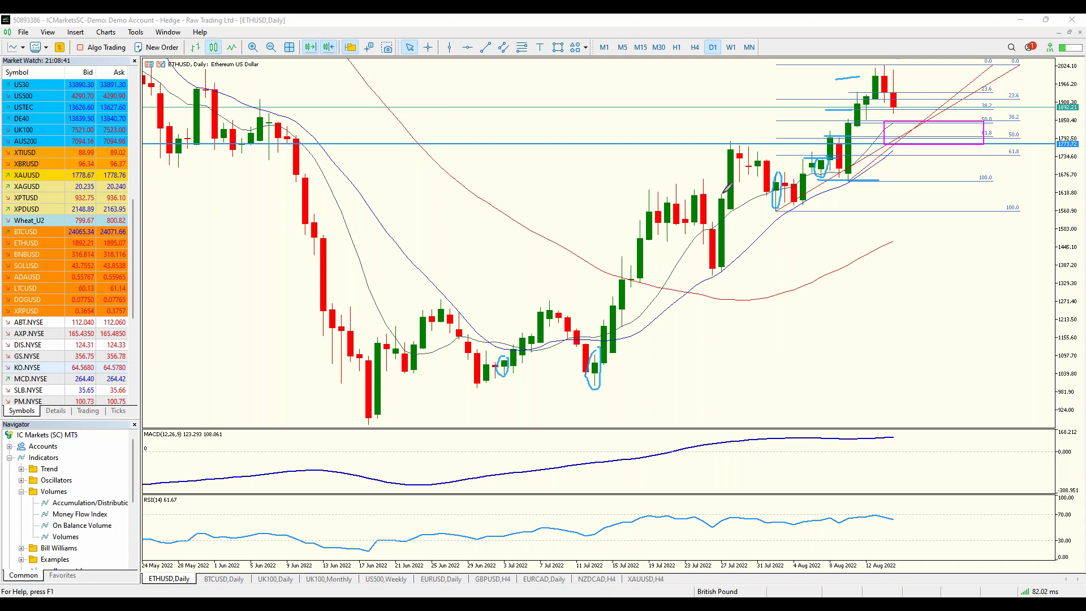
{"action": "left_click_drag", "start_coordinate": [718, 191], "coordinate": [725, 190]}
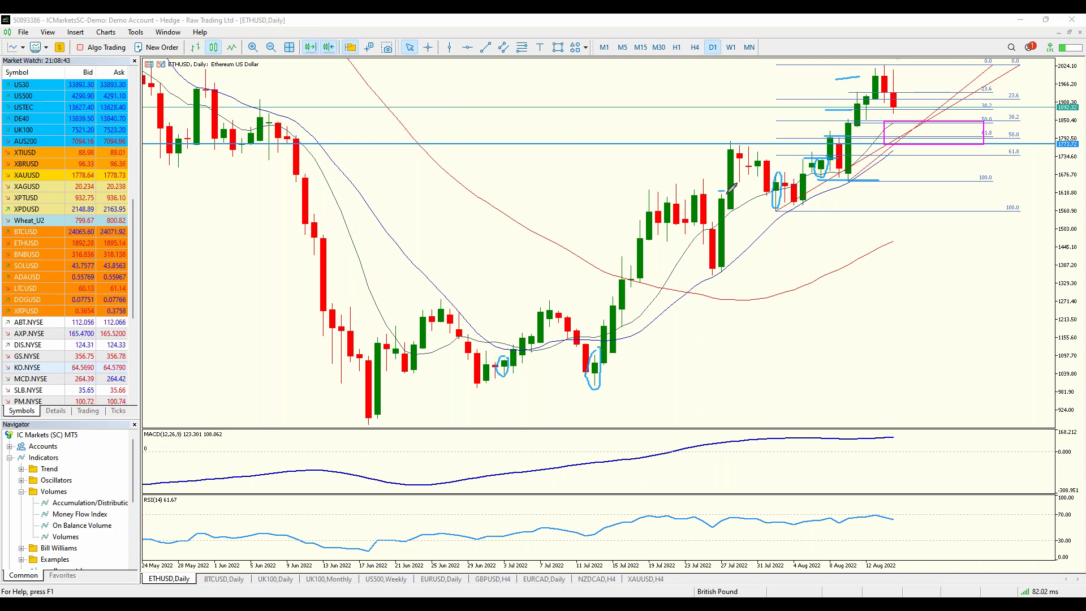
{"action": "left_click_drag", "start_coordinate": [709, 278], "coordinate": [720, 278]}
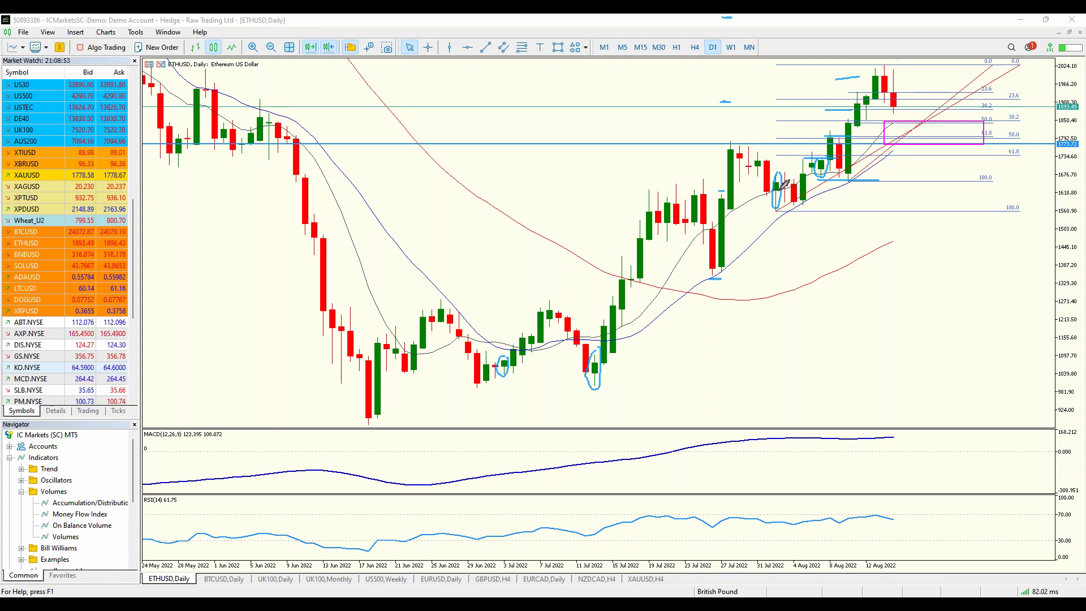
{"action": "key", "text": "e"}
Step: Mark short levels above and below the 2 August candle, circle the next small candles, and clear the annotations
{"action": "left_click_drag", "start_coordinate": [771, 171], "coordinate": [777, 171]}
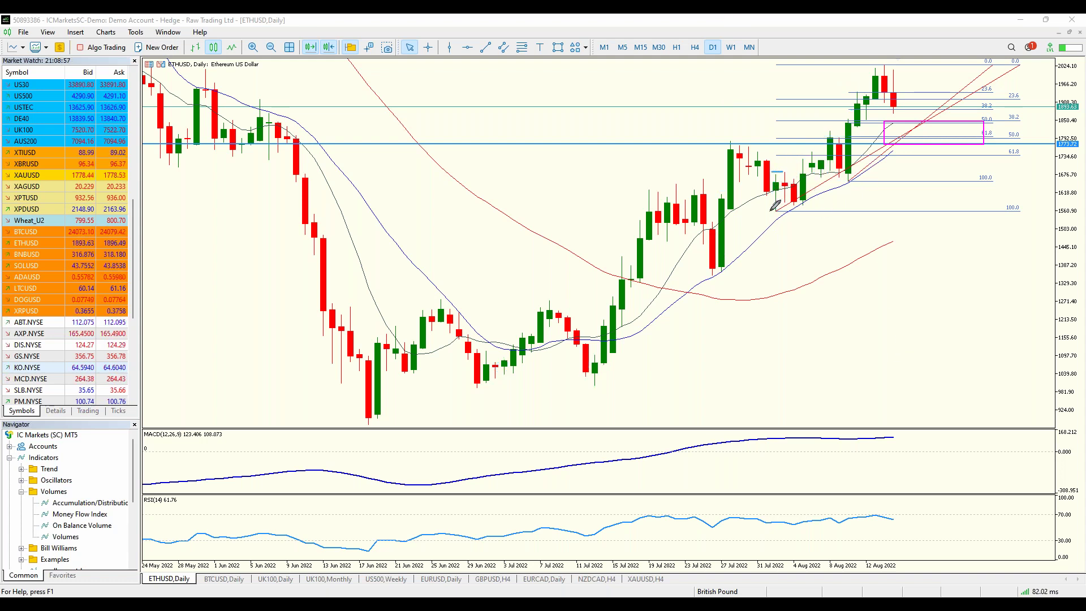
{"action": "left_click_drag", "start_coordinate": [771, 214], "coordinate": [788, 213]}
{"action": "left_click_drag", "start_coordinate": [772, 131], "coordinate": [779, 131]}
{"action": "left_click_drag", "start_coordinate": [773, 91], "coordinate": [781, 93]}
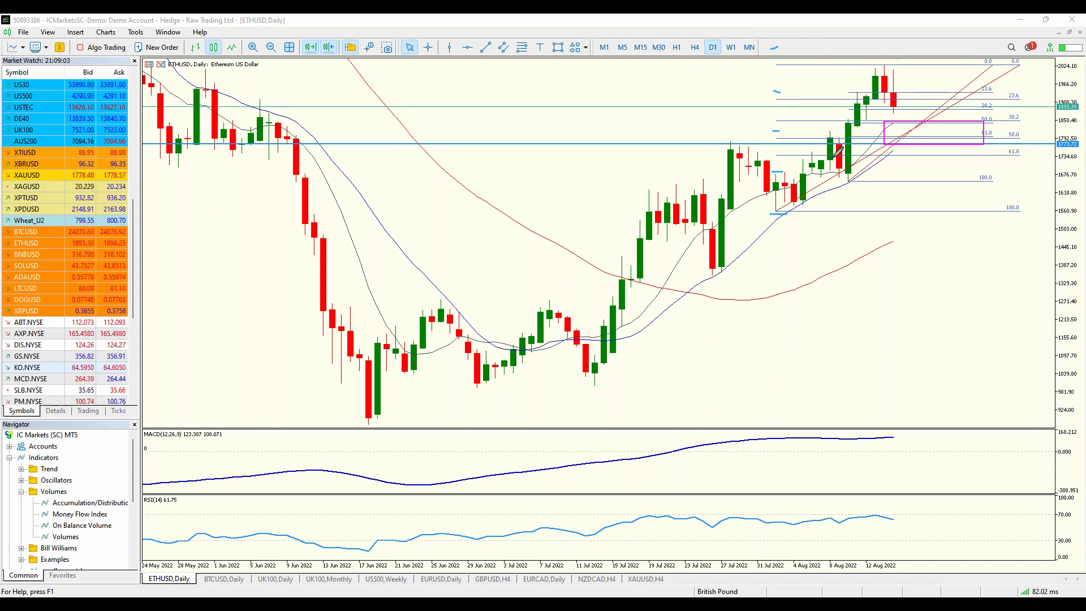
{"action": "left_click_drag", "start_coordinate": [814, 168], "coordinate": [830, 158]}
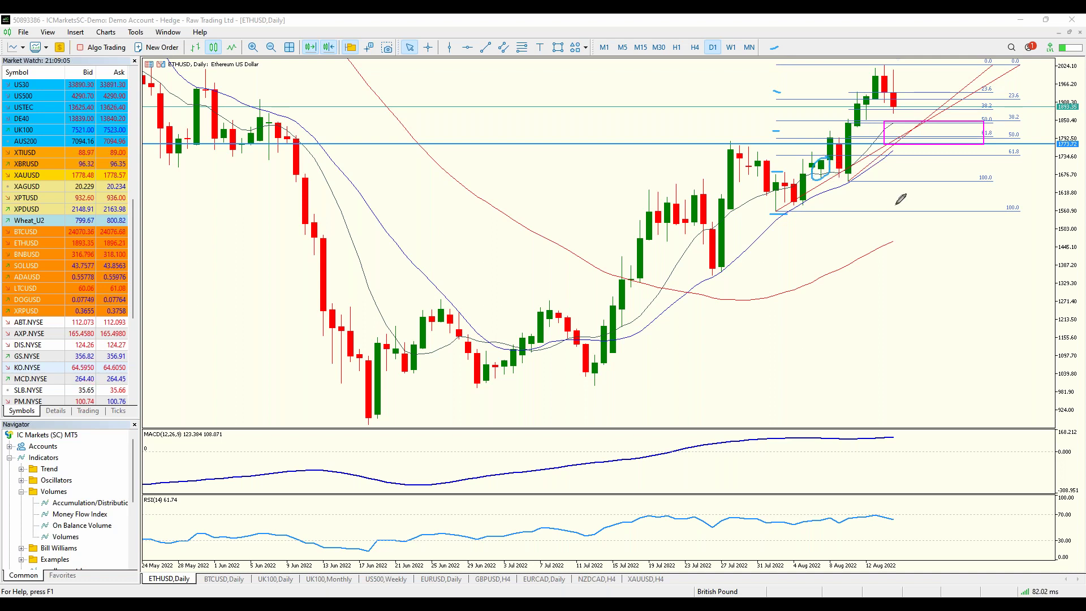
{"action": "key", "text": "e"}
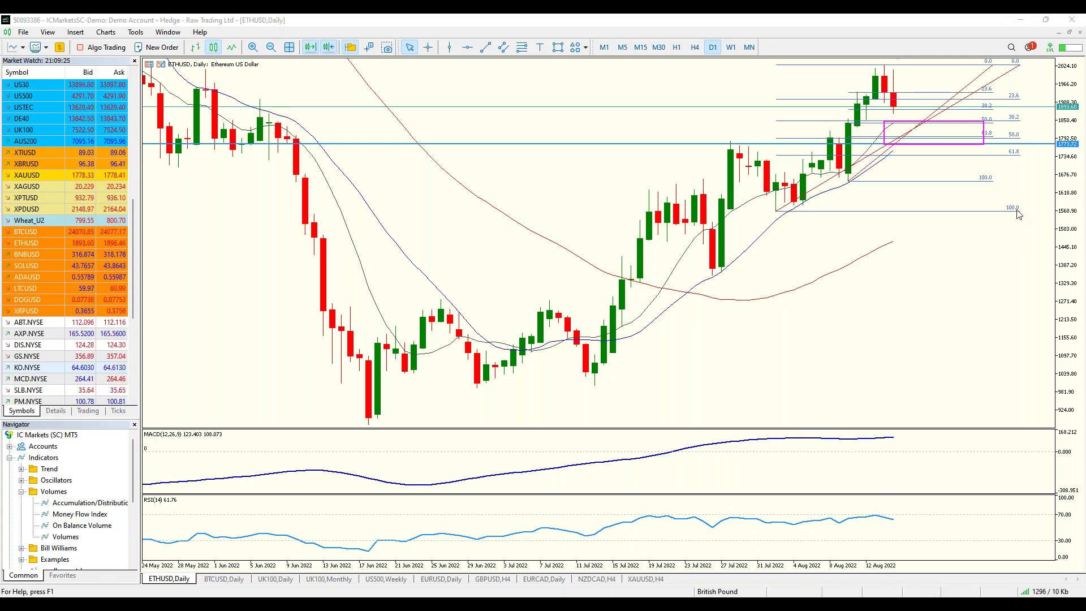
Step: Annotate the chart with a rising stroke across the swing highs, a circle around the July–August uptrend and a zigzag below it
{"action": "left_click_drag", "start_coordinate": [729, 141], "coordinate": [862, 69]}
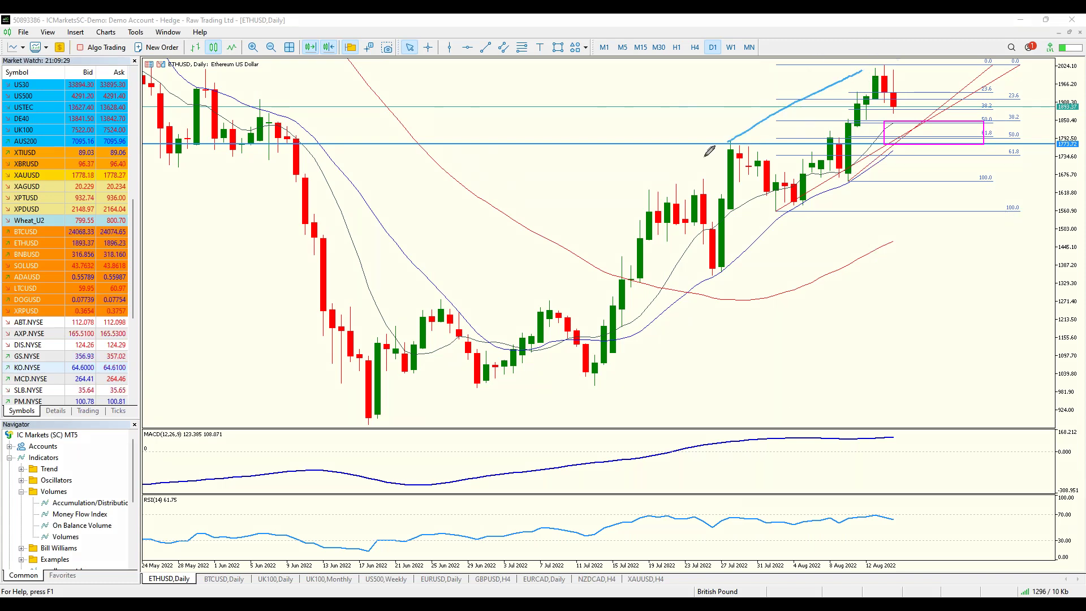
{"action": "mouse_move", "coordinate": [932, 60]}
{"action": "left_mouse_down"}
{"action": "mouse_move", "coordinate": [747, 92]}
{"action": "mouse_move", "coordinate": [874, 203]}
{"action": "mouse_move", "coordinate": [834, 43]}
{"action": "left_mouse_up"}
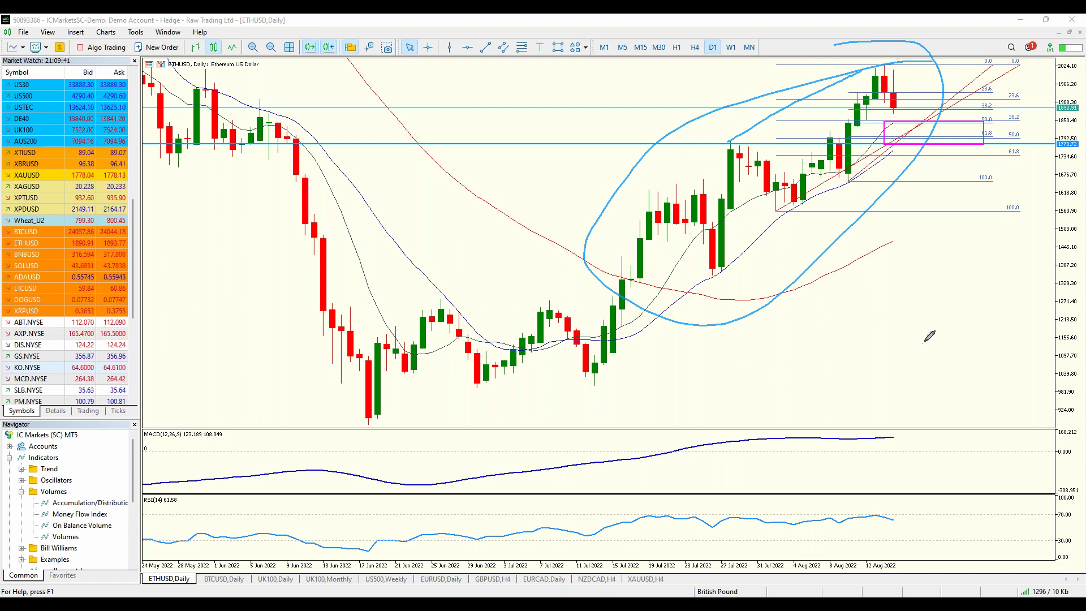
{"action": "mouse_move", "coordinate": [796, 402]}
{"action": "left_mouse_down"}
{"action": "mouse_move", "coordinate": [840, 265]}
{"action": "mouse_move", "coordinate": [916, 290]}
{"action": "left_mouse_up"}
{"action": "mouse_move", "coordinate": [928, 240]}
{"action": "left_mouse_down"}
{"action": "mouse_move", "coordinate": [993, 402]}
{"action": "mouse_move", "coordinate": [1007, 196]}
{"action": "left_mouse_up"}
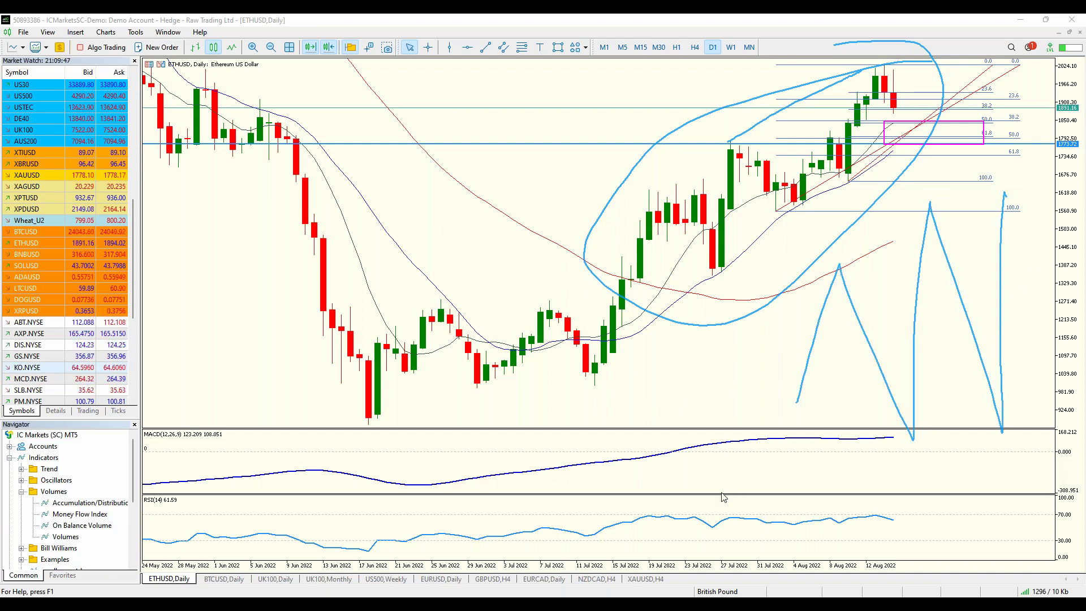
Step: Clear the pen annotations from the ETHUSD daily chart, and undo a trial horizontal stroke across the mid-July candles
{"action": "key", "text": "e"}
{"action": "left_click_drag", "start_coordinate": [627, 202], "coordinate": [947, 202]}
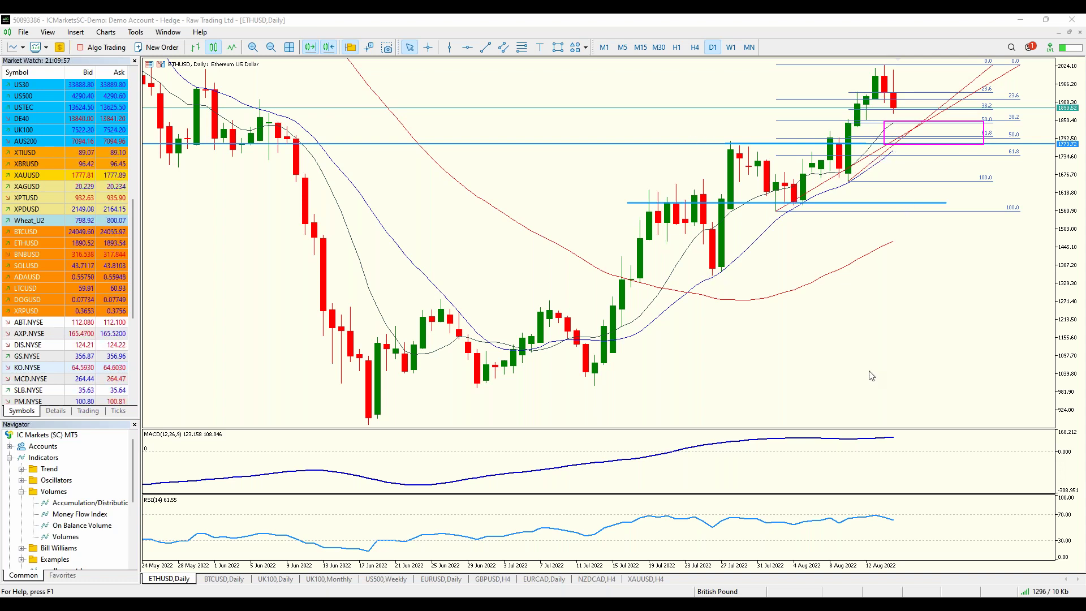
{"action": "key", "text": "ctrl+z"}
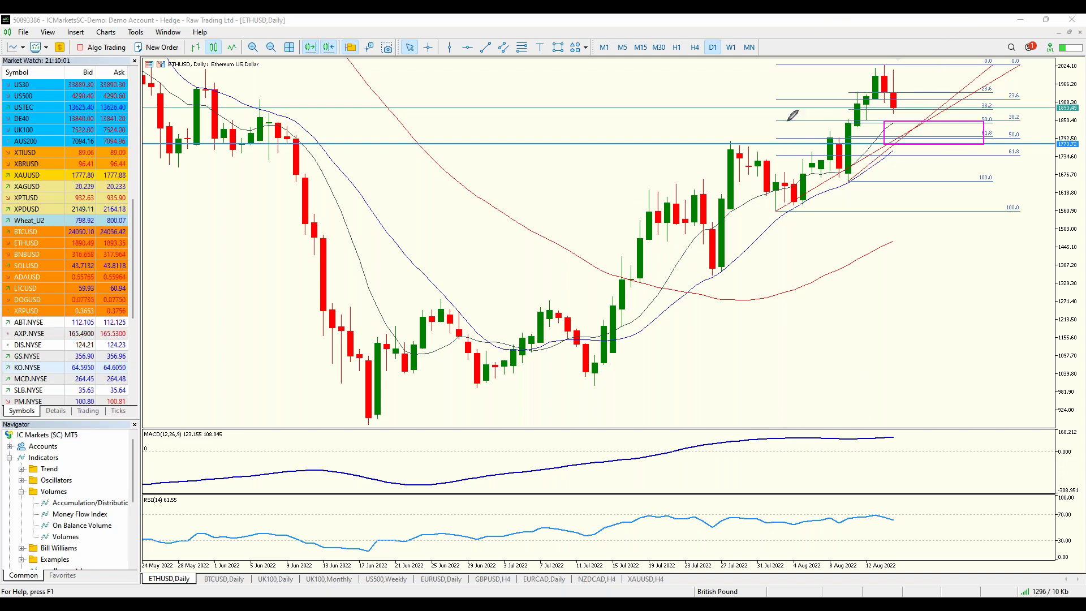
Step: Connect the late-July and mid-August highs with the pen, and project the late-July high onto MACD and RSI with vertical and horizontal lines
{"action": "left_click_drag", "start_coordinate": [730, 139], "coordinate": [928, 55]}
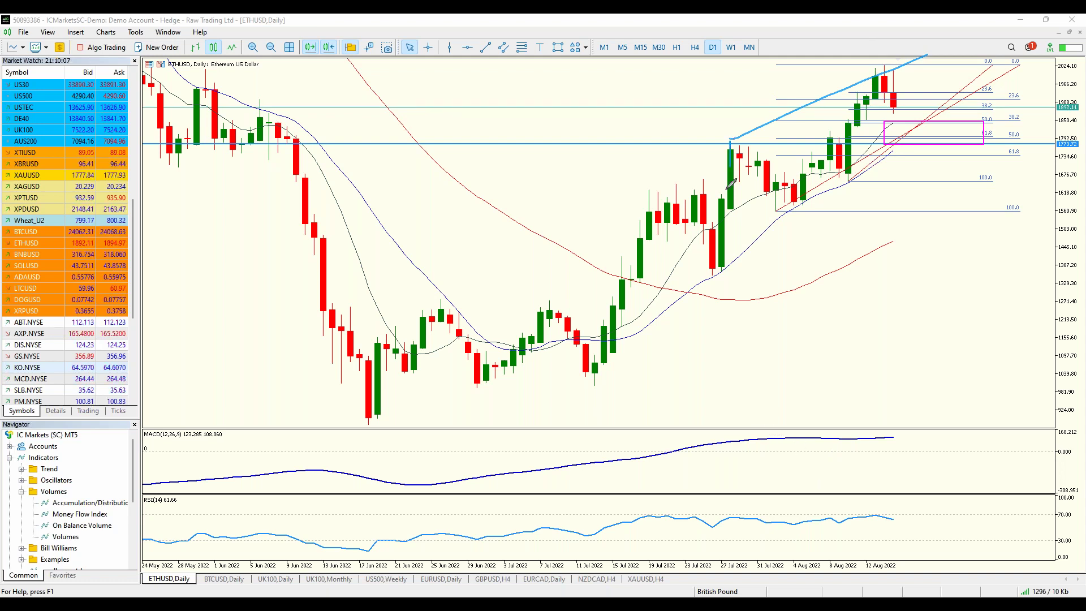
{"action": "left_click_drag", "start_coordinate": [730, 21], "coordinate": [729, 597]}
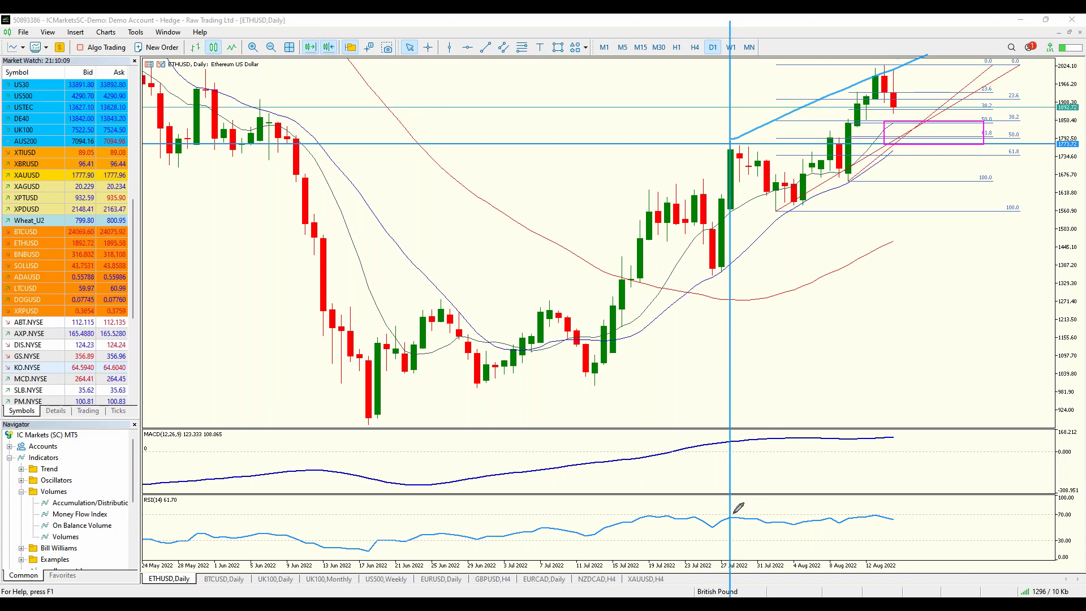
{"action": "left_click_drag", "start_coordinate": [730, 516], "coordinate": [1012, 517]}
{"action": "left_click_drag", "start_coordinate": [731, 441], "coordinate": [1001, 441]}
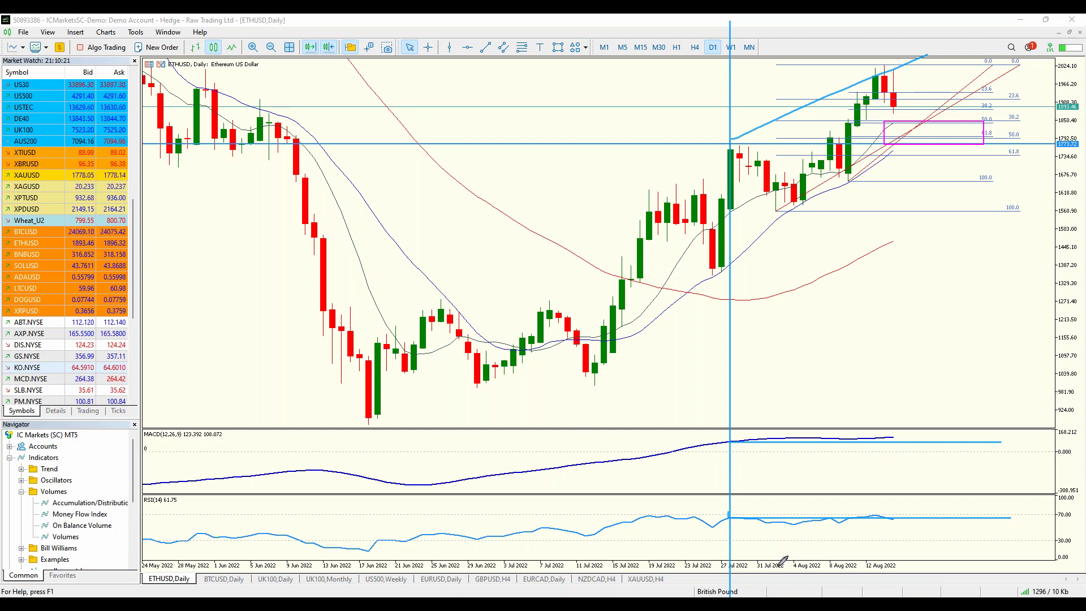
Step: Add check marks on the MACD and RSI levels with the pen, and clear all annotations
{"action": "left_click_drag", "start_coordinate": [827, 456], "coordinate": [861, 403]}
{"action": "left_click_drag", "start_coordinate": [827, 520], "coordinate": [869, 472]}
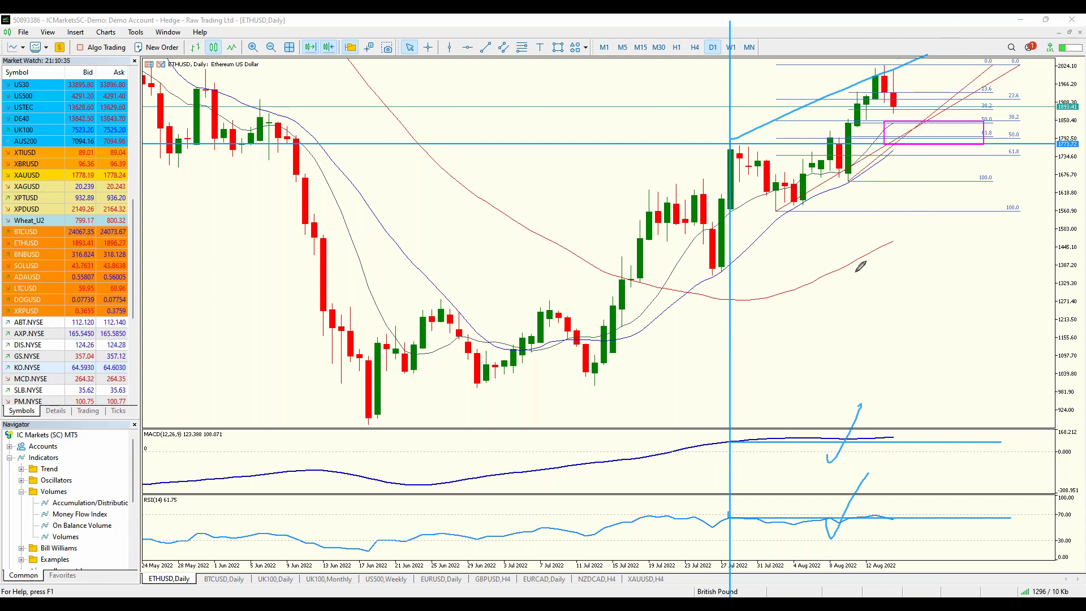
{"action": "key", "text": "ctrl+shift+c"}
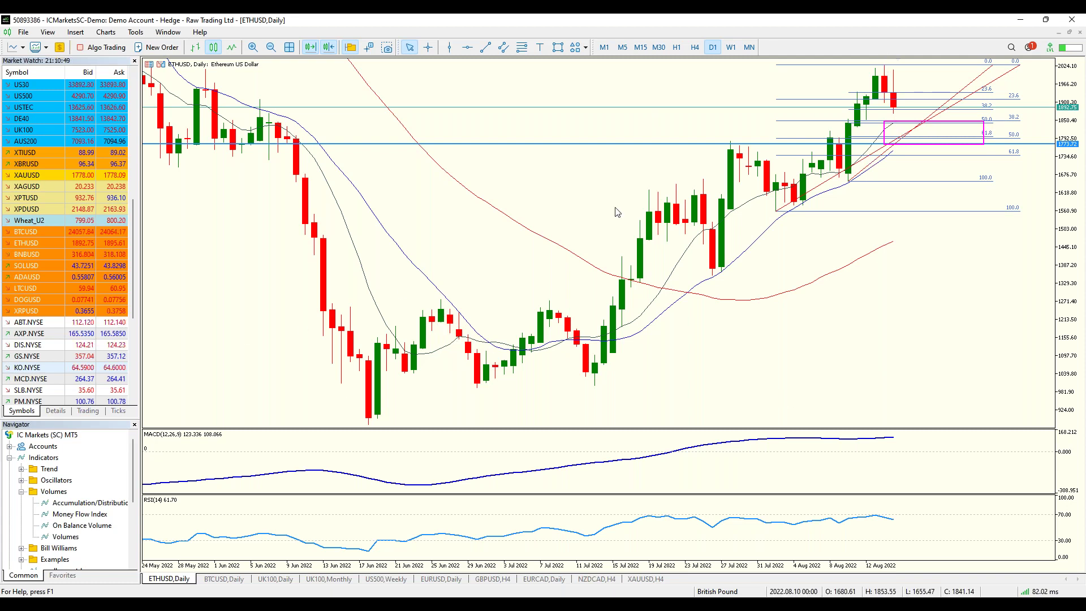
Step: Review the BTCUSD daily chart up close and the XAUUSD H4 chart
{"action": "left_click", "coordinate": [224, 579]}
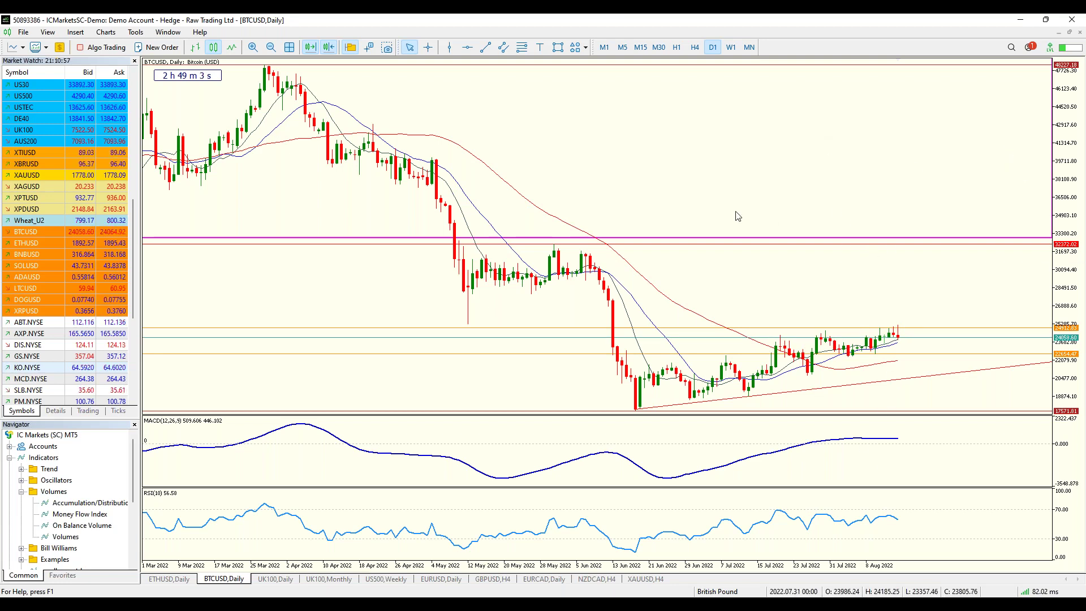
{"action": "scroll", "coordinate": [730, 221], "scroll_direction": "up", "scroll_amount": 1}
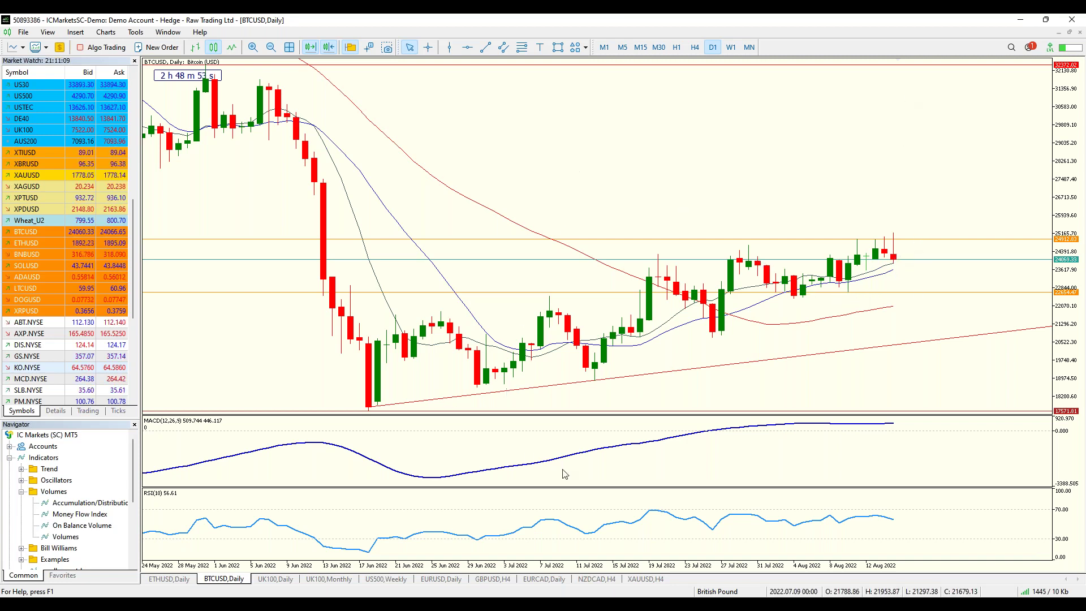
{"action": "left_click", "coordinate": [646, 580]}
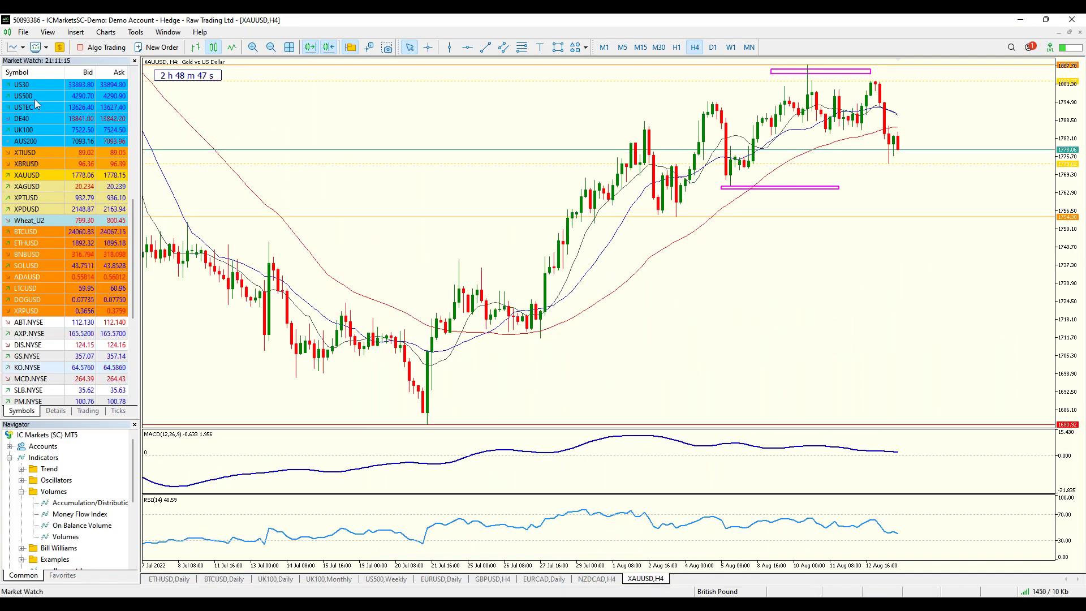
Step: Open an XTIUSD chart from Market Watch and display it on the weekly timeframe
{"action": "right_click", "coordinate": [31, 153]}
{"action": "left_click", "coordinate": [73, 172]}
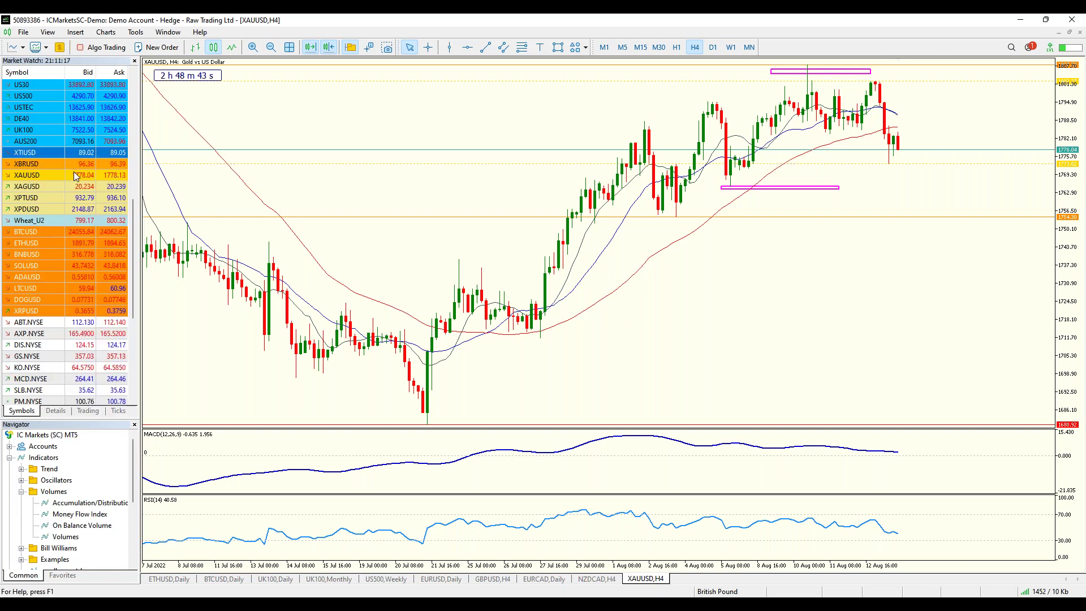
{"action": "left_click", "coordinate": [731, 47]}
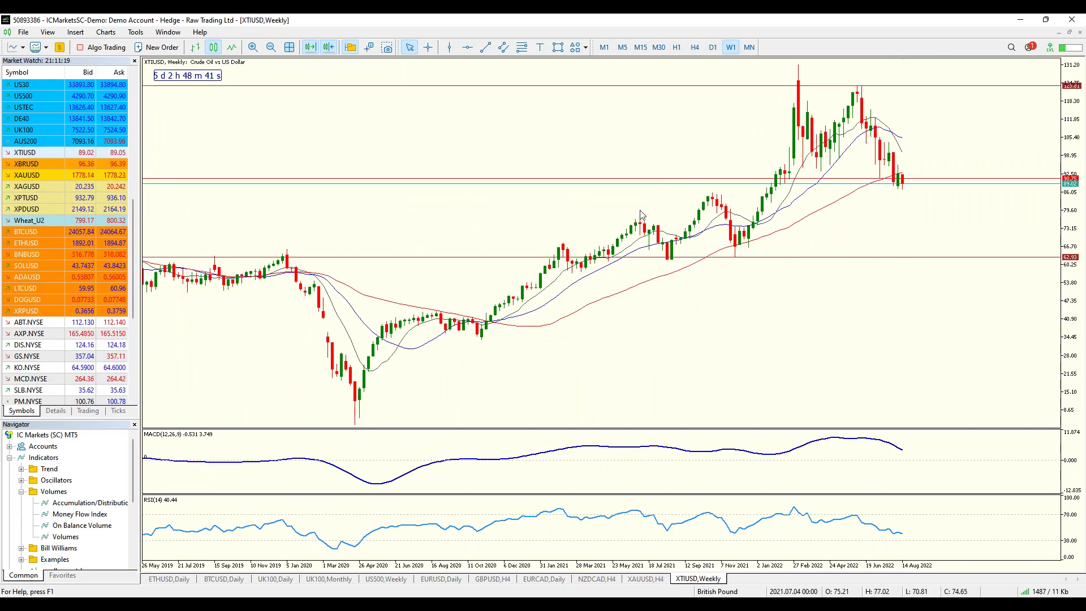
Step: Switch XTIUSD to the monthly timeframe and draw a zone rectangle from about 95 to about 81 at the August 2022 candle
{"action": "left_click", "coordinate": [749, 48]}
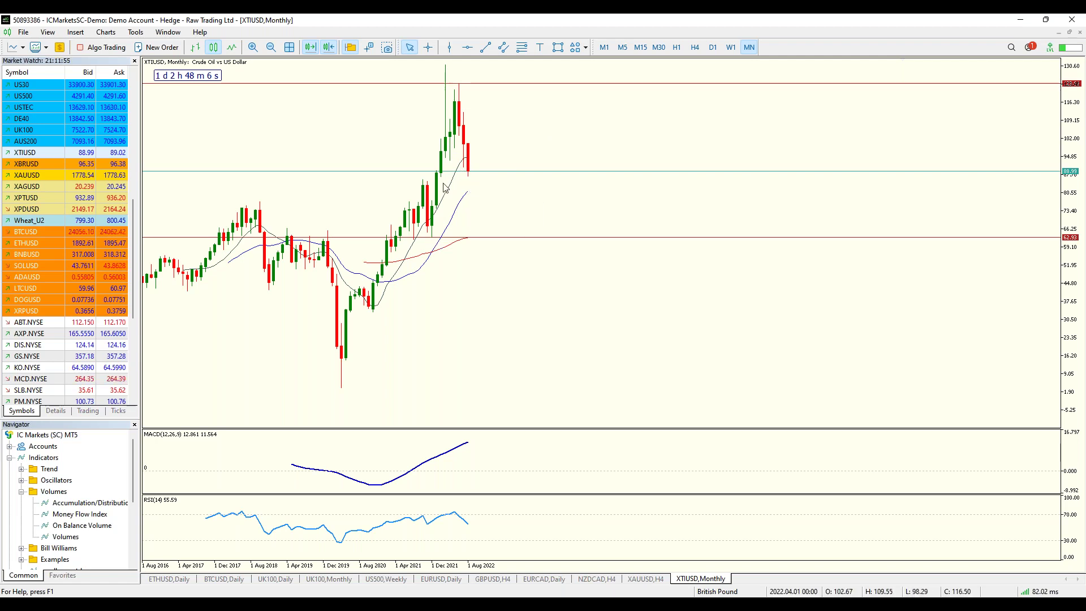
{"action": "left_click", "coordinate": [559, 47]}
{"action": "left_click_drag", "start_coordinate": [465, 156], "coordinate": [518, 191]}
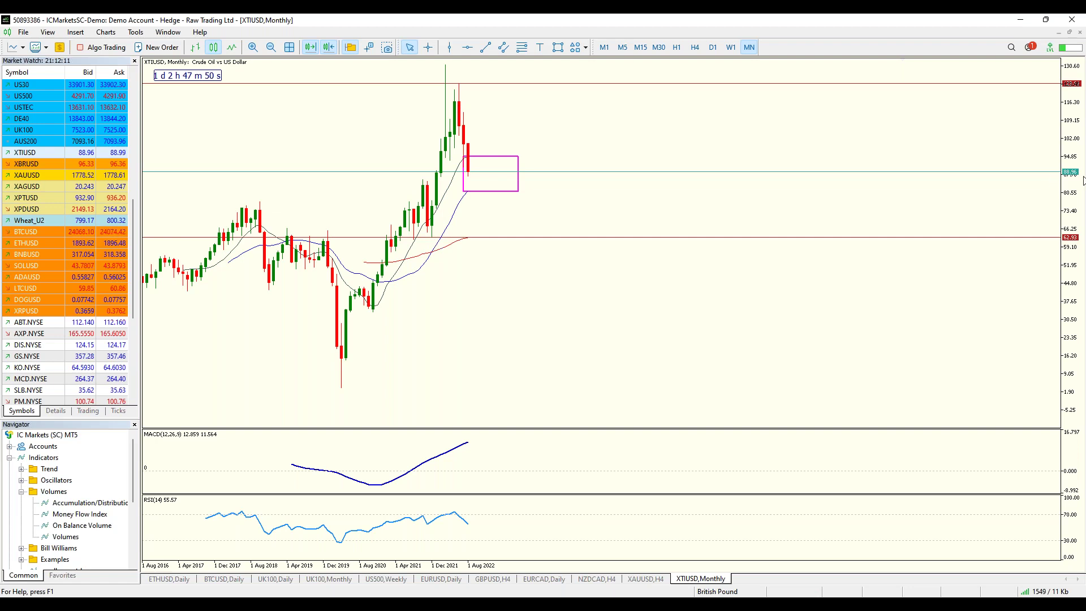
Step: Sketch a rising zigzag trend with the pen beside the candles, with horizontal levels at its second peak and the preceding low
{"action": "mouse_move", "coordinate": [583, 400]}
{"action": "left_mouse_down"}
{"action": "mouse_move", "coordinate": [605, 347]}
{"action": "mouse_move", "coordinate": [624, 369]}
{"action": "mouse_move", "coordinate": [646, 305]}
{"action": "mouse_move", "coordinate": [664, 333]}
{"action": "left_mouse_up"}
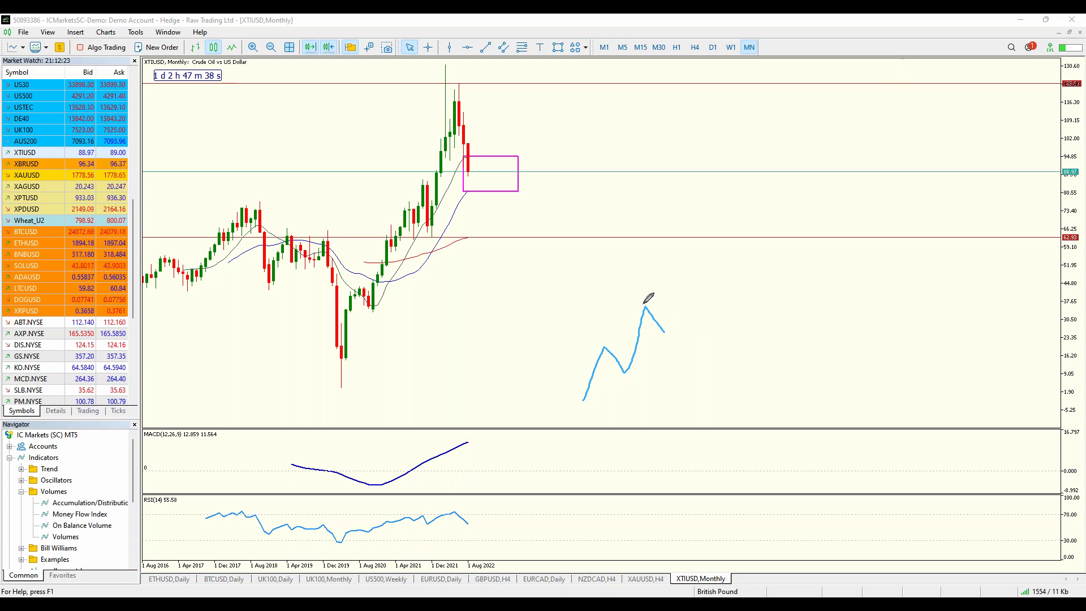
{"action": "left_click_drag", "start_coordinate": [645, 305], "coordinate": [741, 306]}
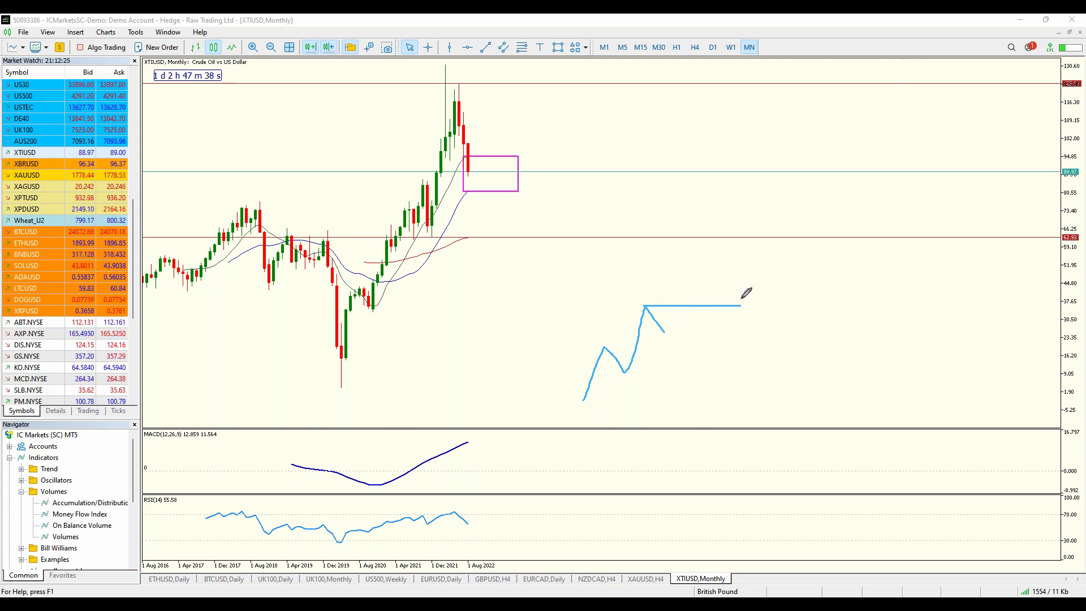
{"action": "left_click_drag", "start_coordinate": [621, 374], "coordinate": [775, 374]}
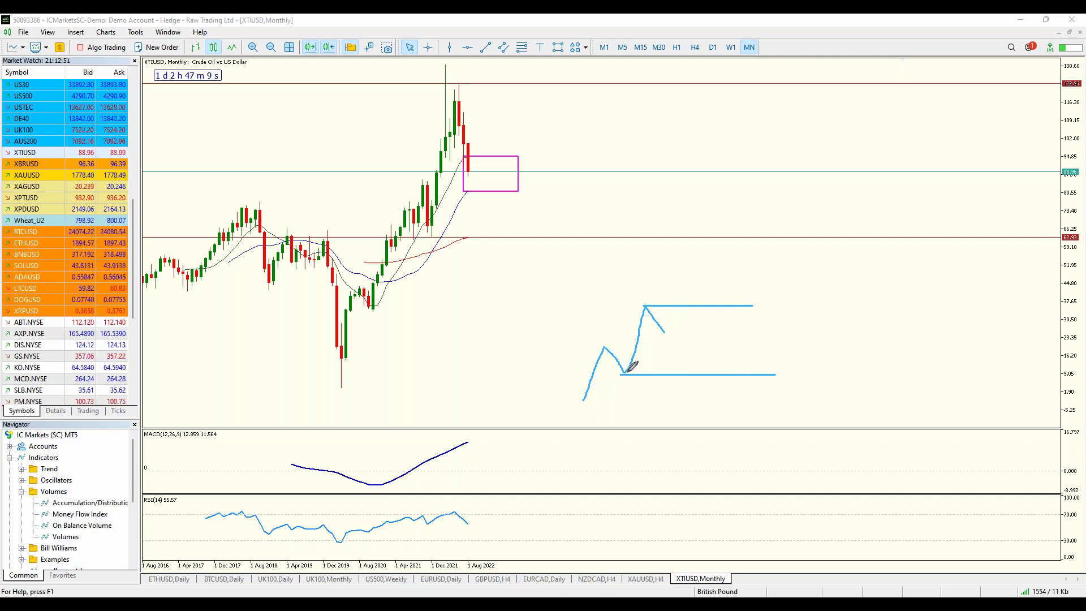
{"action": "mouse_move", "coordinate": [663, 332]}
{"action": "left_mouse_down"}
{"action": "mouse_move", "coordinate": [686, 373]}
{"action": "mouse_move", "coordinate": [723, 266]}
{"action": "left_mouse_up"}
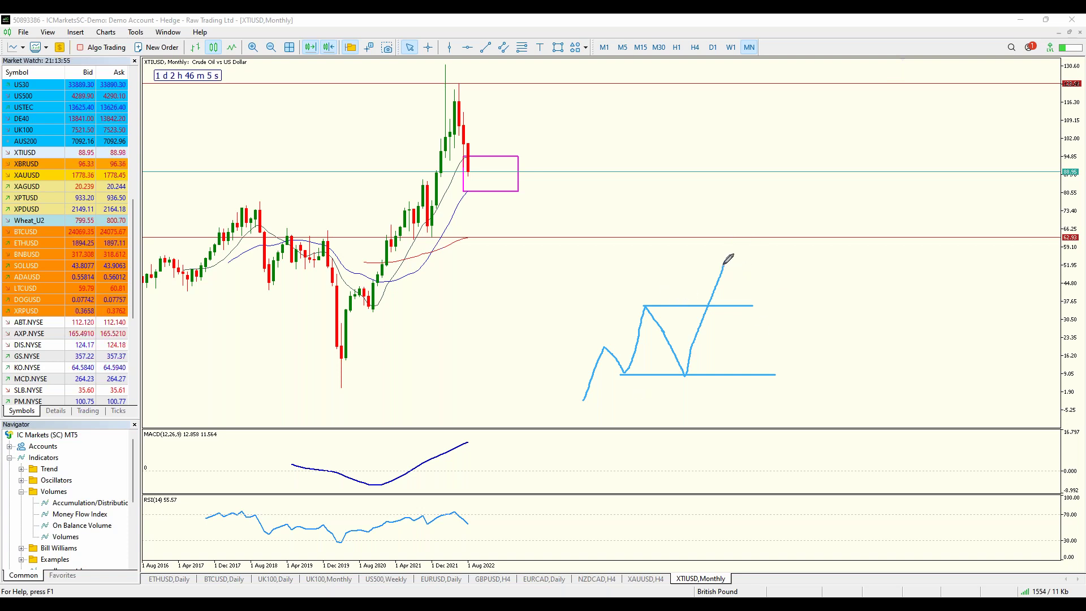
{"action": "mouse_move", "coordinate": [723, 266]}
{"action": "left_mouse_down"}
{"action": "mouse_move", "coordinate": [745, 306]}
{"action": "mouse_move", "coordinate": [776, 232]}
{"action": "left_mouse_up"}
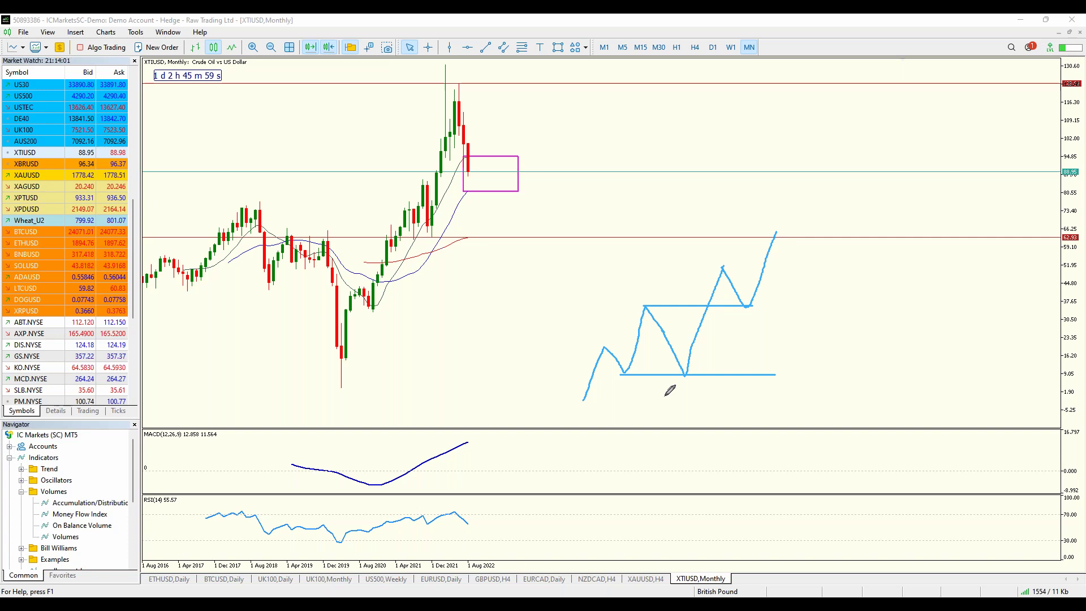
Step: Mark the sketch's pullback lows and third peak with short levels, and add a final drop breaking below the upper pullback level
{"action": "left_click_drag", "start_coordinate": [675, 379], "coordinate": [702, 379]}
{"action": "left_click_drag", "start_coordinate": [746, 308], "coordinate": [768, 307]}
{"action": "left_click_drag", "start_coordinate": [724, 264], "coordinate": [810, 265]}
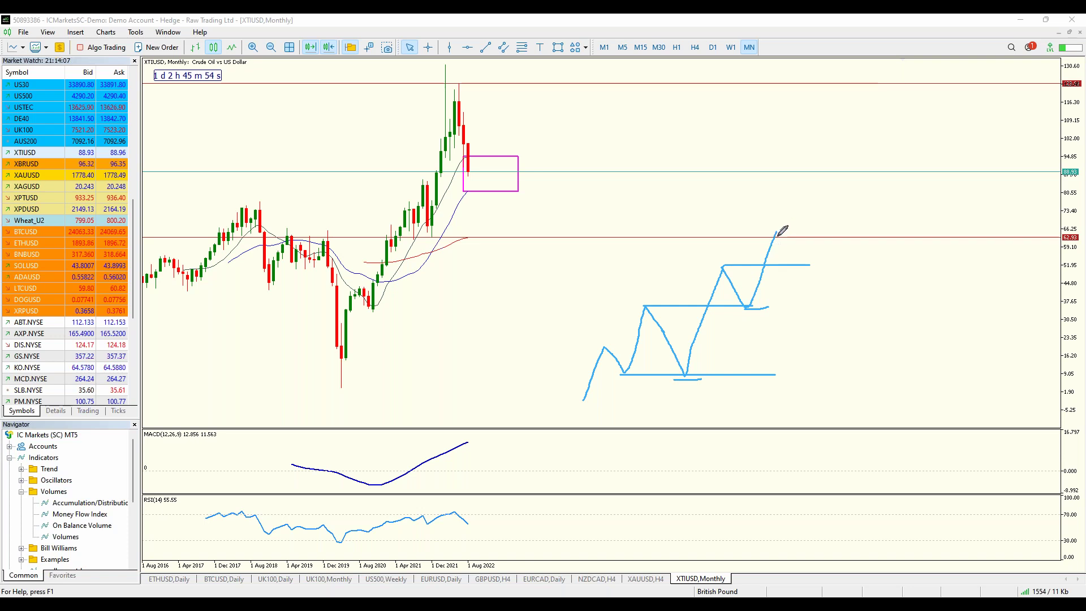
{"action": "left_click_drag", "start_coordinate": [778, 231], "coordinate": [785, 275]}
{"action": "mouse_move", "coordinate": [743, 305]}
{"action": "left_mouse_down"}
{"action": "mouse_move", "coordinate": [854, 300]}
{"action": "mouse_move", "coordinate": [837, 327]}
{"action": "left_mouse_up"}
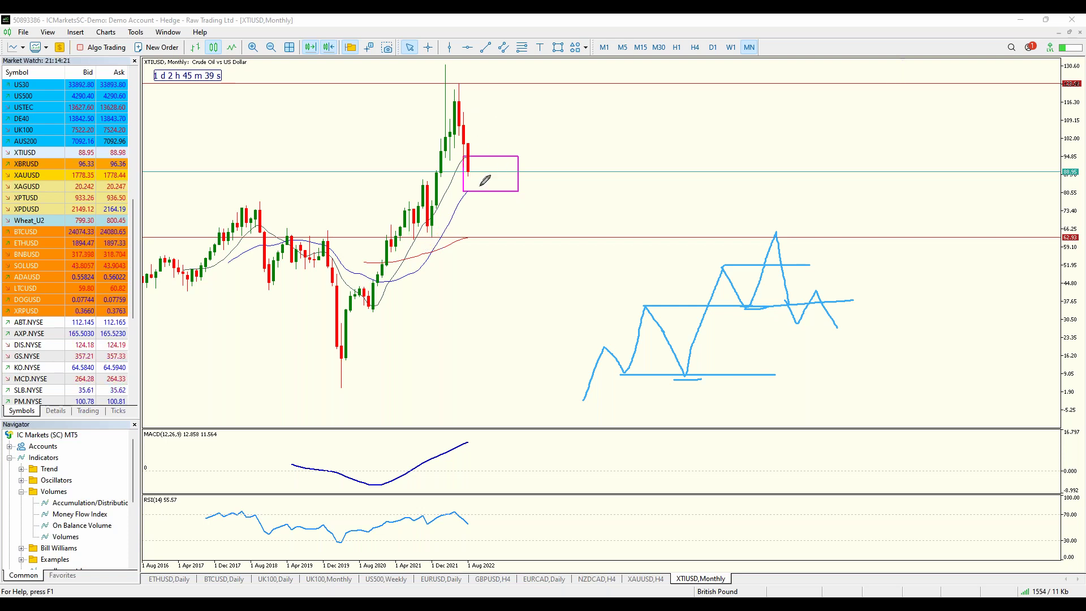
Step: Mark pen levels on the XTIUSD candles at the late-2021 high, the late-2021 low and the 2022 highs
{"action": "left_click_drag", "start_coordinate": [424, 180], "coordinate": [615, 180]}
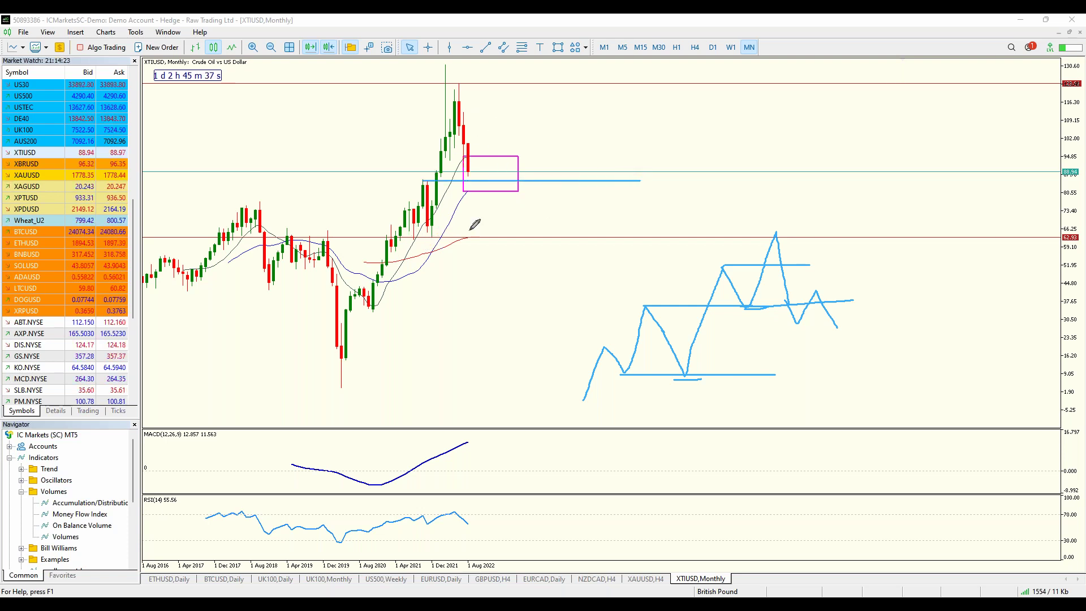
{"action": "left_click_drag", "start_coordinate": [416, 239], "coordinate": [681, 239]}
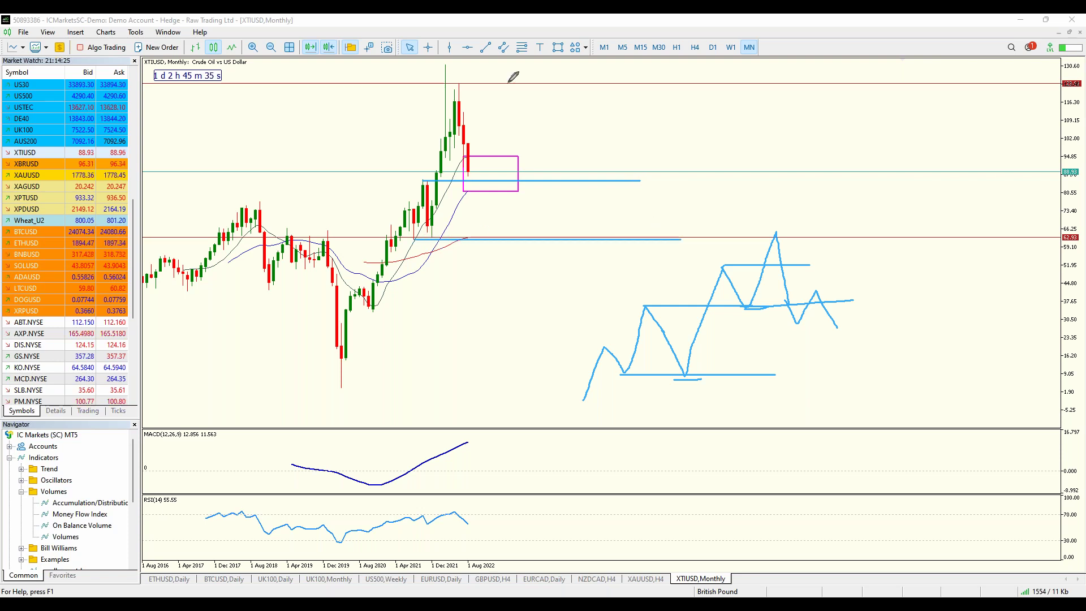
{"action": "left_click_drag", "start_coordinate": [445, 87], "coordinate": [765, 87]}
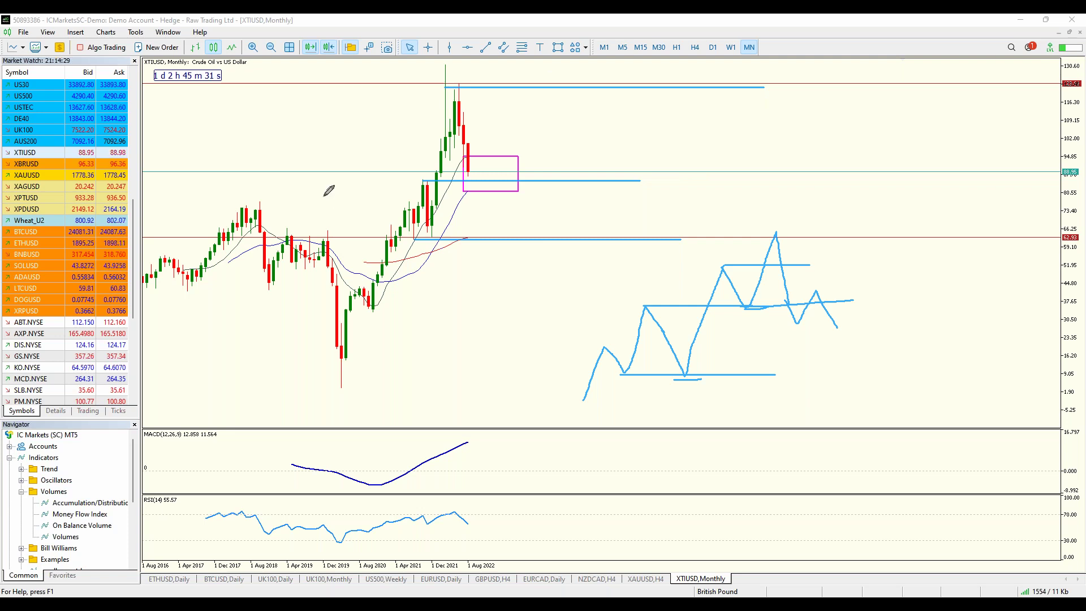
Step: Mark pen levels at the 2018 and 2019 highs, extend the late-2021 and 2022 high levels, and clear all annotations
{"action": "left_click_drag", "start_coordinate": [240, 208], "coordinate": [719, 207]}
{"action": "left_click_drag", "start_coordinate": [280, 237], "coordinate": [801, 236]}
{"action": "left_click_drag", "start_coordinate": [263, 207], "coordinate": [807, 207]}
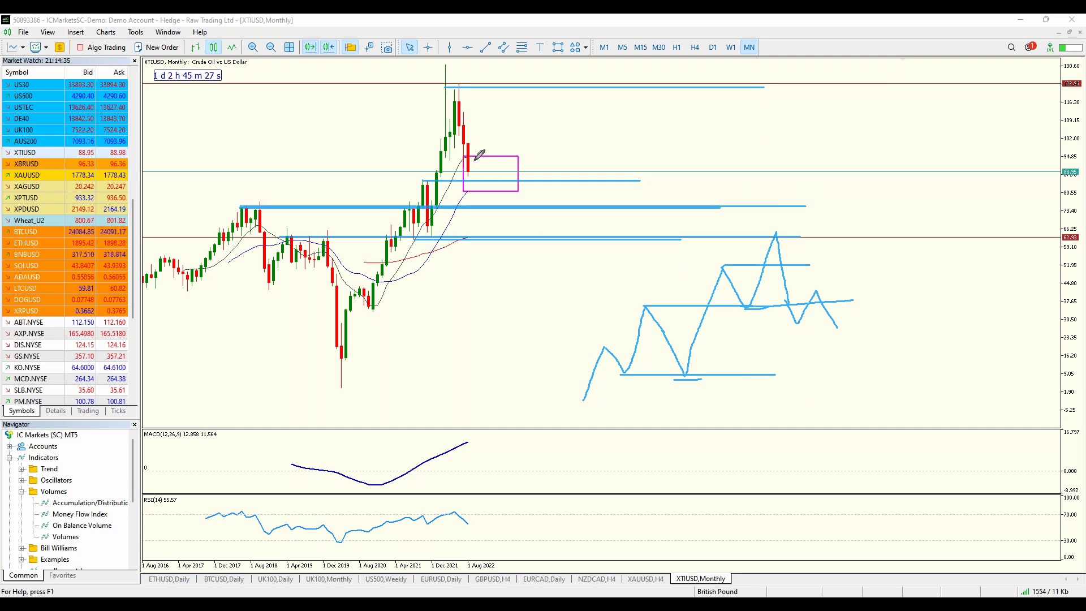
{"action": "left_click_drag", "start_coordinate": [424, 181], "coordinate": [845, 181]}
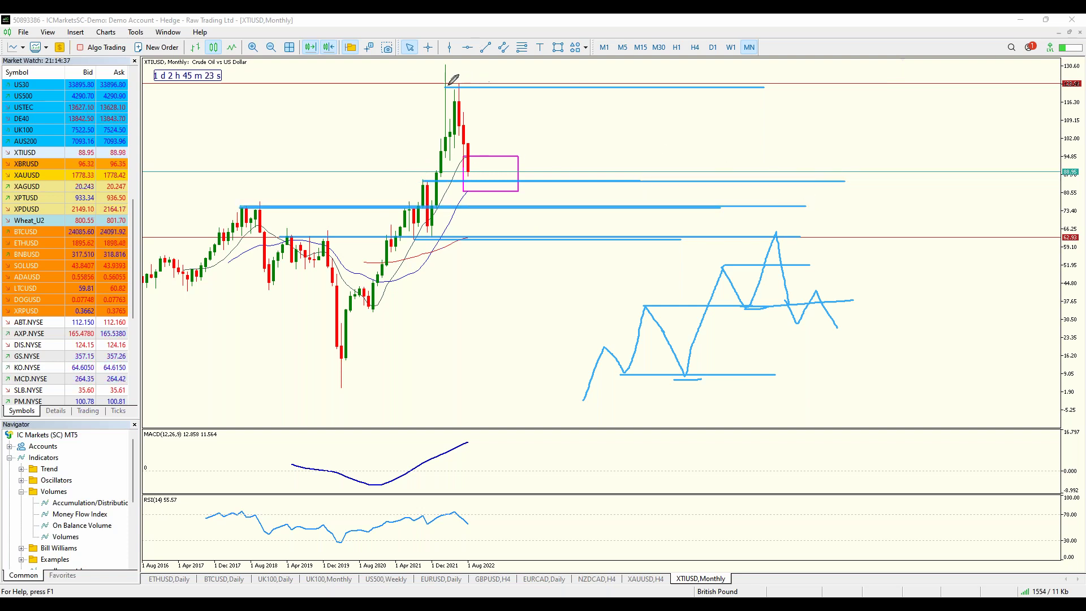
{"action": "left_click_drag", "start_coordinate": [433, 88], "coordinate": [867, 89]}
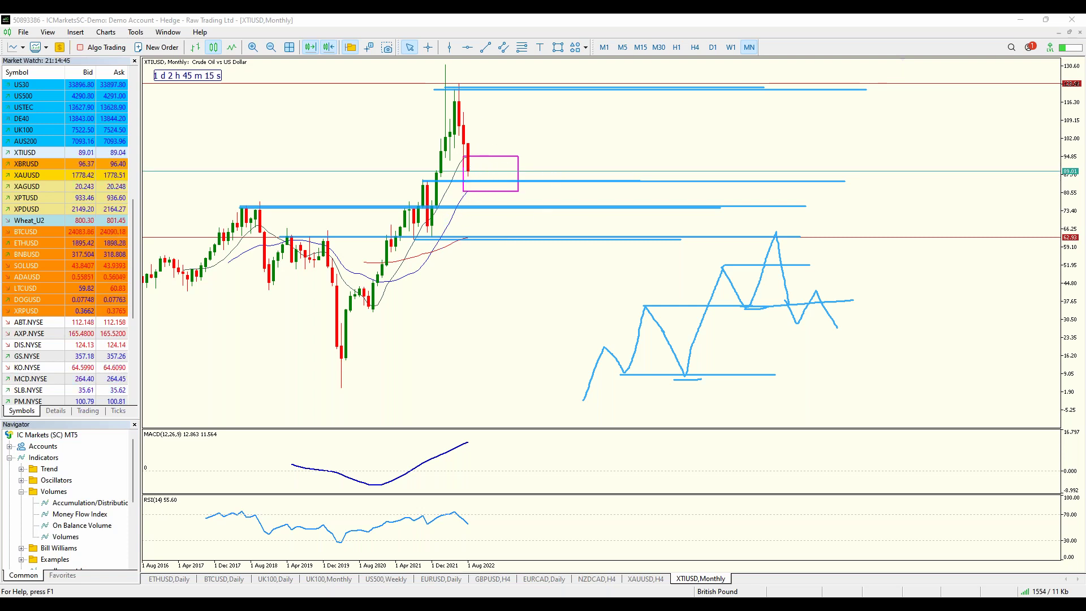
{"action": "key", "text": "Escape"}
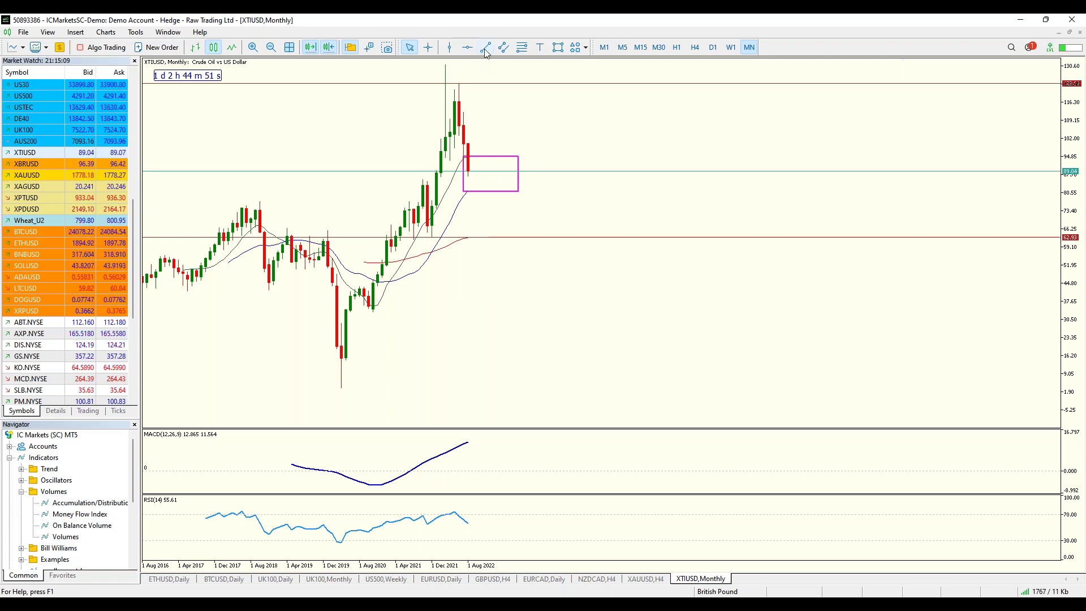
Step: Place horizontal lines on the XTIUSD monthly chart at 83.50 near the late-2021 high and at about 75 near the 2018 high
{"action": "left_click", "coordinate": [468, 47]}
{"action": "left_click", "coordinate": [446, 186]}
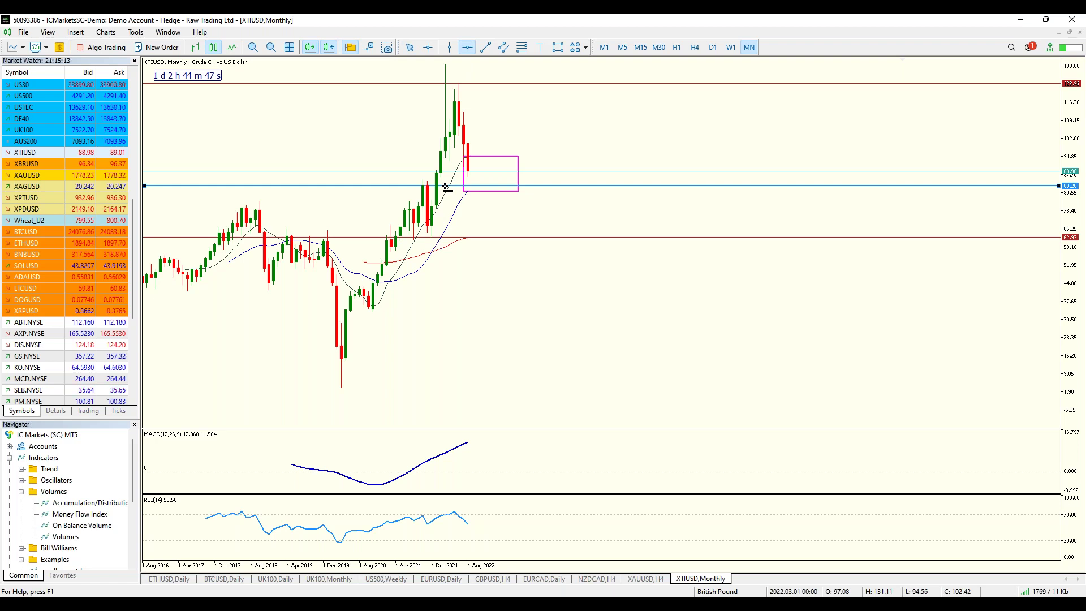
{"action": "left_click_drag", "start_coordinate": [447, 185], "coordinate": [446, 185]}
{"action": "left_click", "coordinate": [467, 47]}
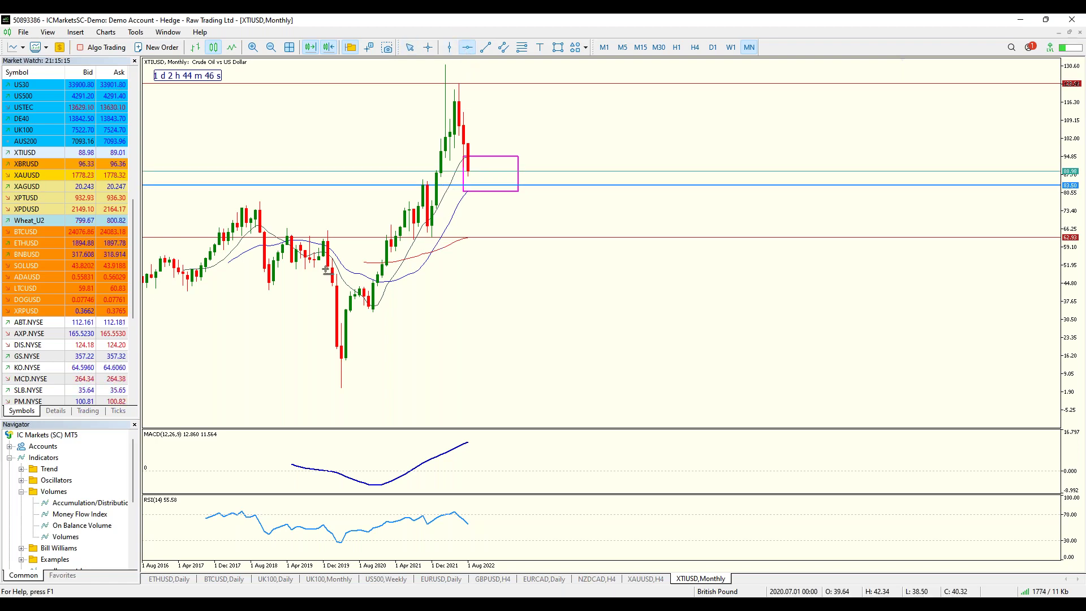
{"action": "left_click", "coordinate": [327, 206]}
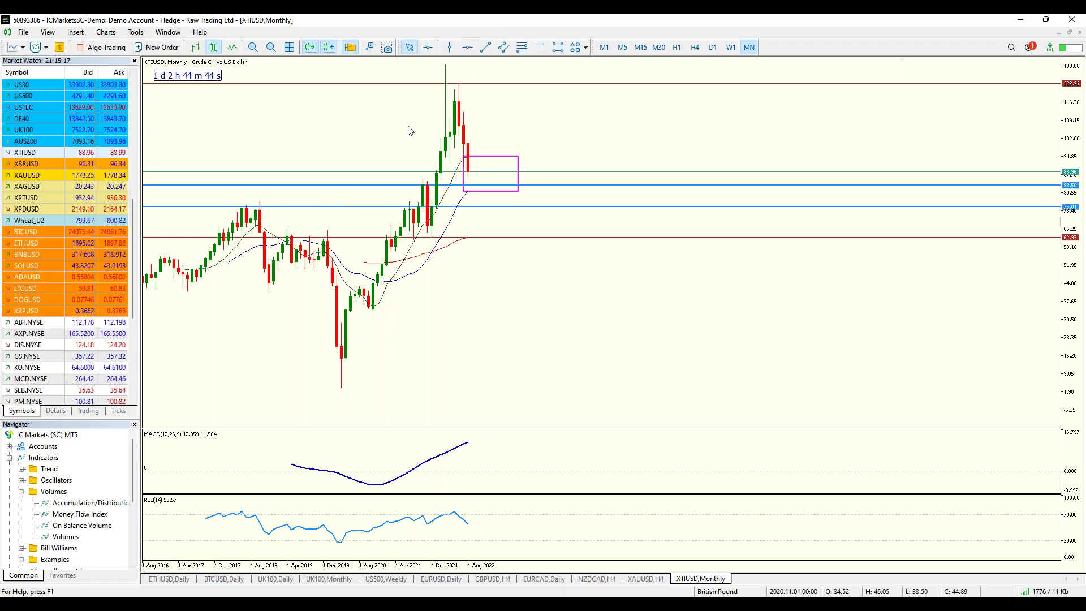
Step: Try to place another horizontal line over the existing monthly support level at 62.93
{"action": "left_click", "coordinate": [467, 47]}
{"action": "left_click", "coordinate": [440, 232]}
{"action": "left_click_drag", "start_coordinate": [440, 232], "coordinate": [440, 237]}
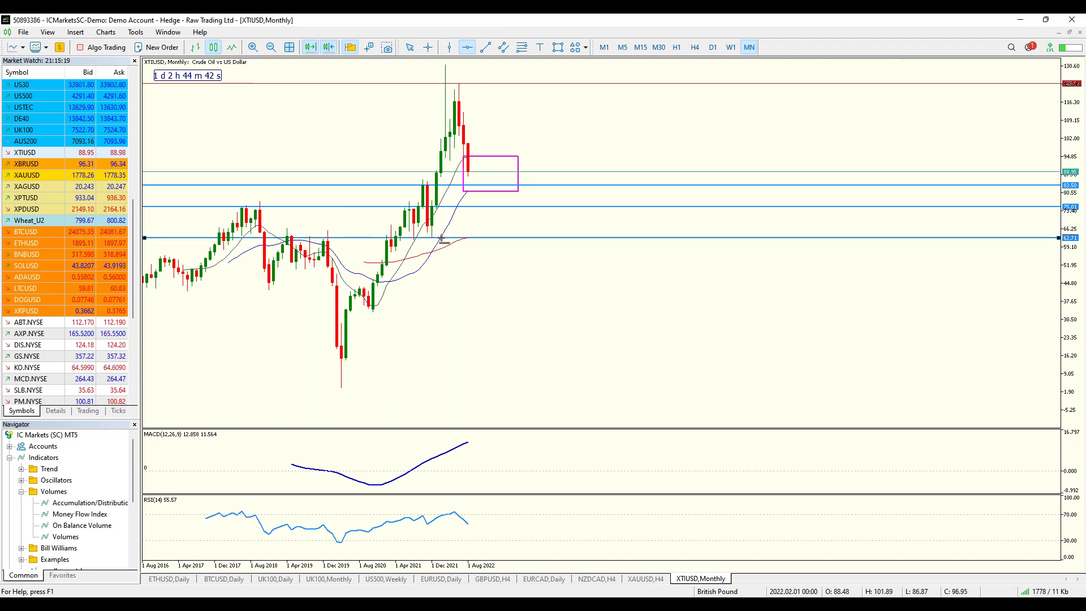
{"action": "left_click", "coordinate": [517, 151]}
Step: Place a horizontal line at about 122, just below the existing resistance line at the 2022 highs
{"action": "left_click", "coordinate": [467, 47]}
{"action": "left_click_drag", "start_coordinate": [502, 98], "coordinate": [503, 88]}
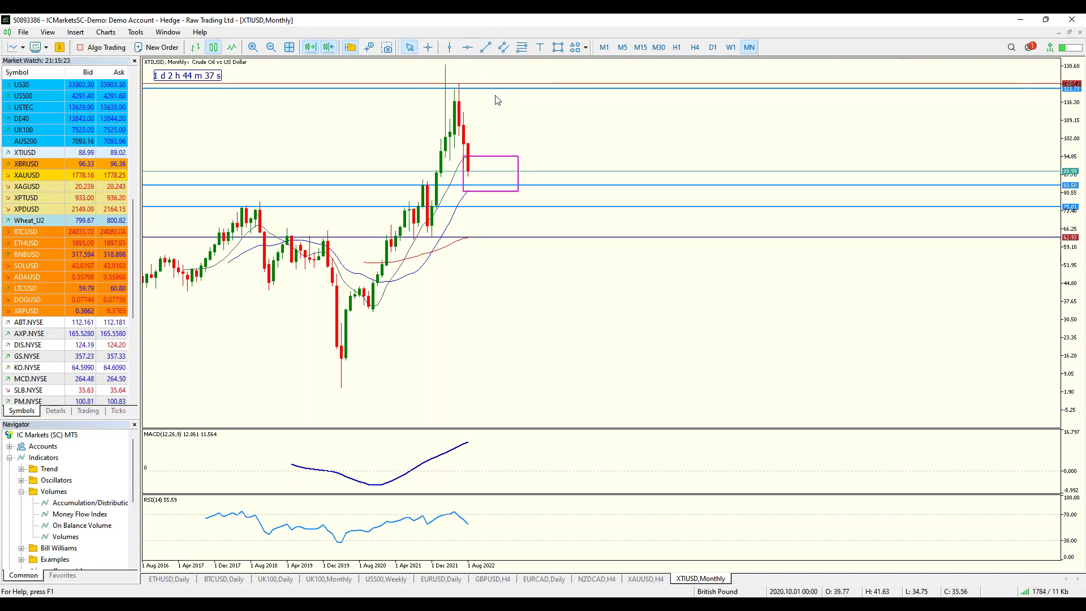
{"action": "left_click", "coordinate": [639, 170]}
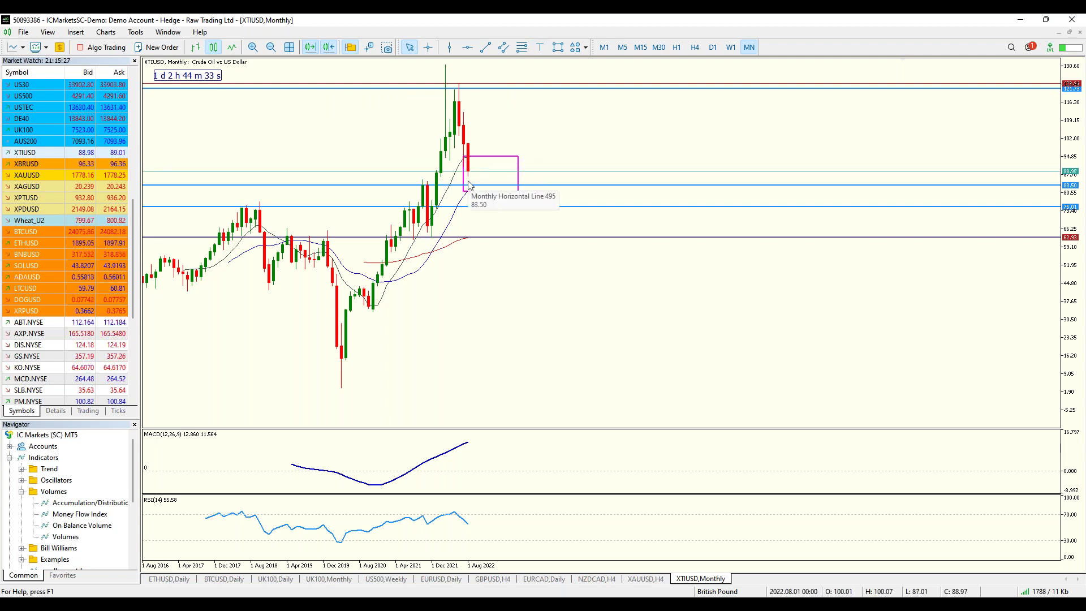
Step: Place a Fibonacci retracement on the XTIUSD monthly chart from the late-2021 low near 62 to the 2022 high, extending past the latest candle
{"action": "left_click", "coordinate": [522, 47]}
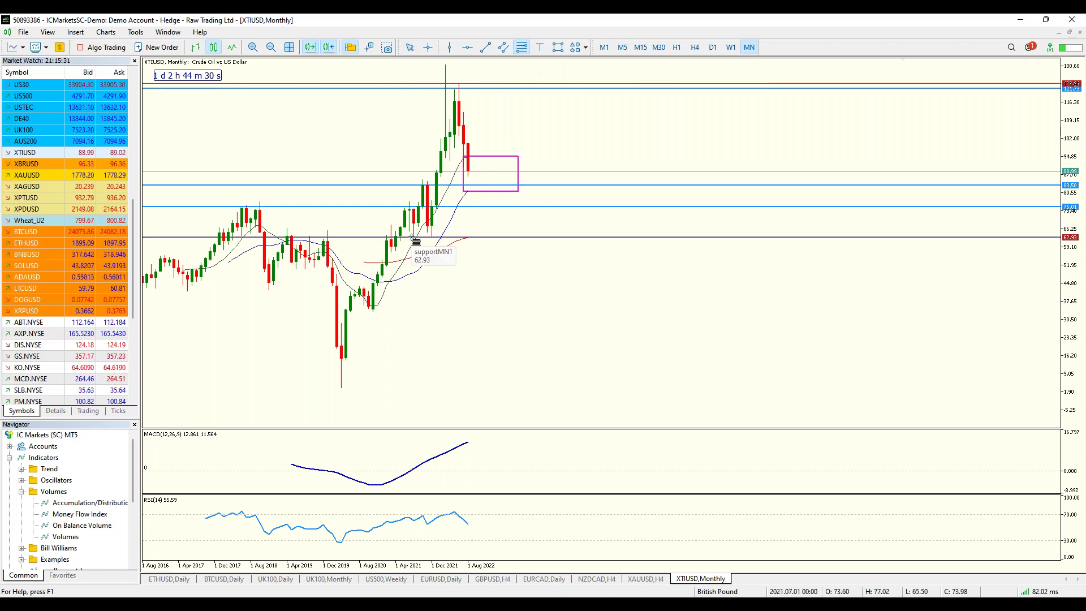
{"action": "left_click_drag", "start_coordinate": [416, 238], "coordinate": [502, 60]}
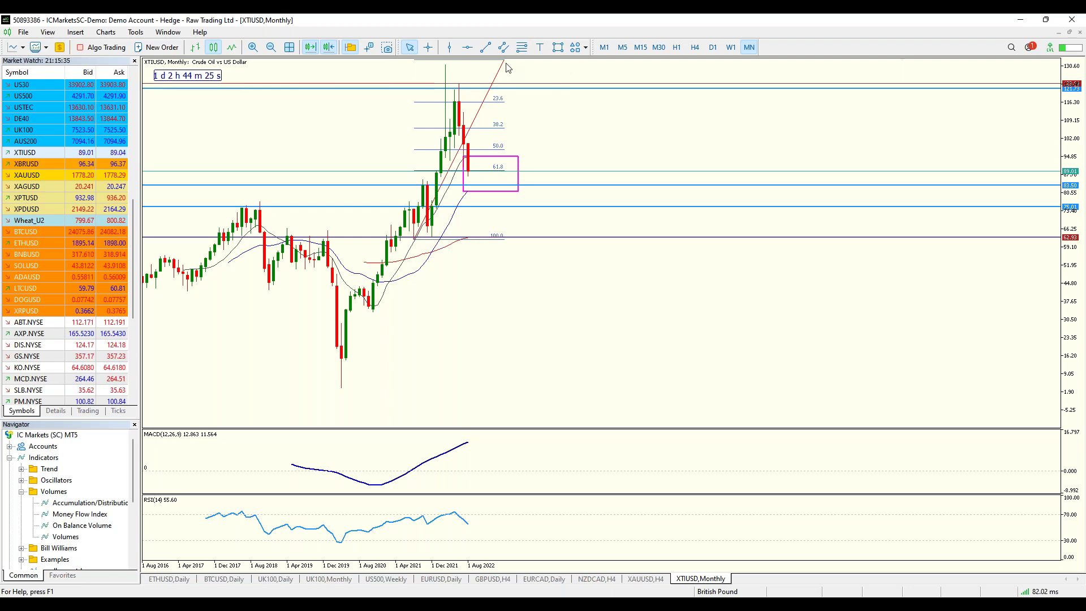
{"action": "left_click_drag", "start_coordinate": [502, 61], "coordinate": [573, 65]}
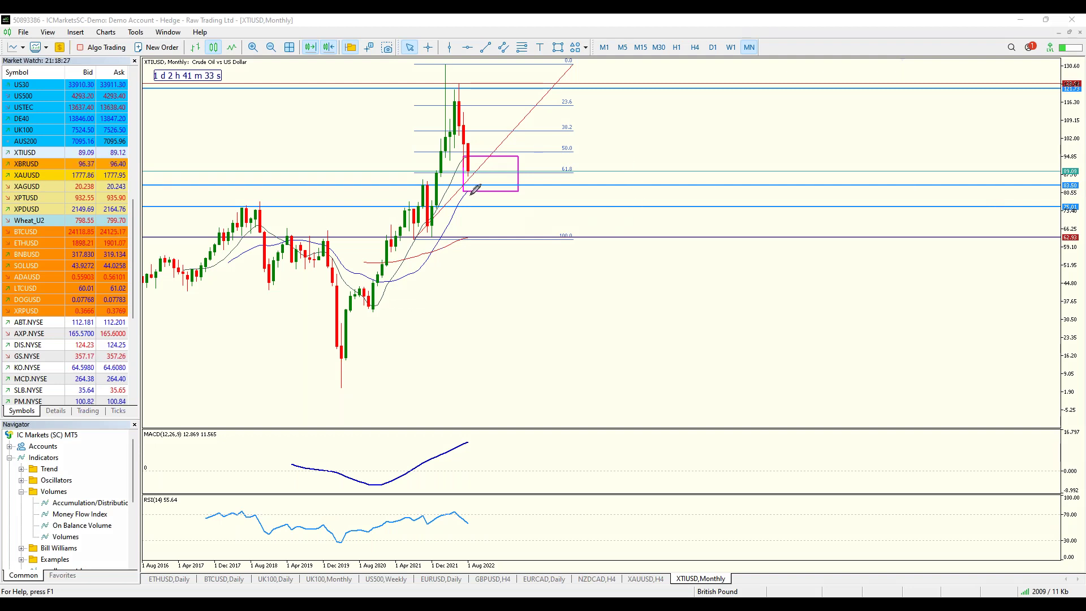
Step: Circle the latest monthly candle at the 61.8 retracement, pen a W-shaped pattern below it, and circle the candle countdown timer
{"action": "left_click_drag", "start_coordinate": [466, 167], "coordinate": [470, 185]}
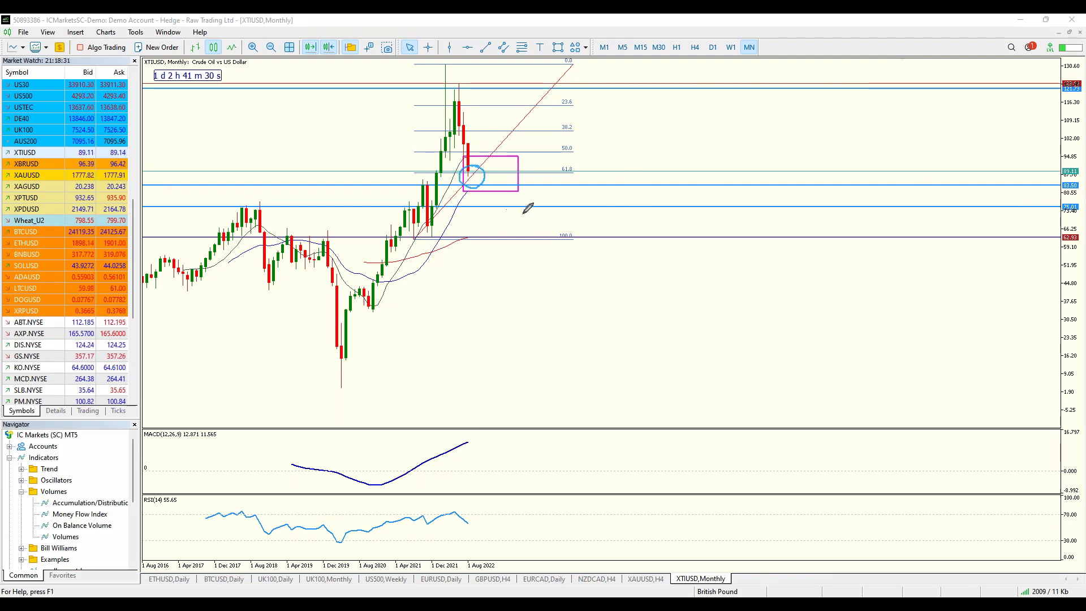
{"action": "mouse_move", "coordinate": [516, 285]}
{"action": "left_mouse_down"}
{"action": "mouse_move", "coordinate": [534, 347]}
{"action": "mouse_move", "coordinate": [552, 283]}
{"action": "mouse_move", "coordinate": [518, 331]}
{"action": "mouse_move", "coordinate": [523, 346]}
{"action": "mouse_move", "coordinate": [540, 340]}
{"action": "mouse_move", "coordinate": [532, 329]}
{"action": "mouse_move", "coordinate": [545, 339]}
{"action": "mouse_move", "coordinate": [551, 272]}
{"action": "mouse_move", "coordinate": [552, 328]}
{"action": "mouse_move", "coordinate": [548, 278]}
{"action": "left_mouse_up"}
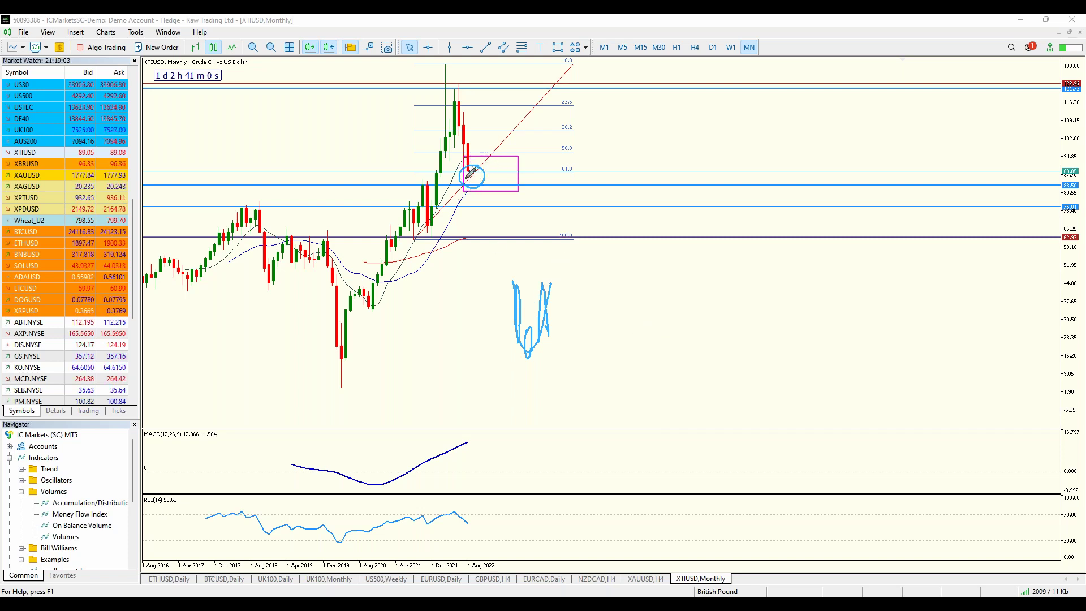
{"action": "left_click_drag", "start_coordinate": [181, 45], "coordinate": [202, 27]}
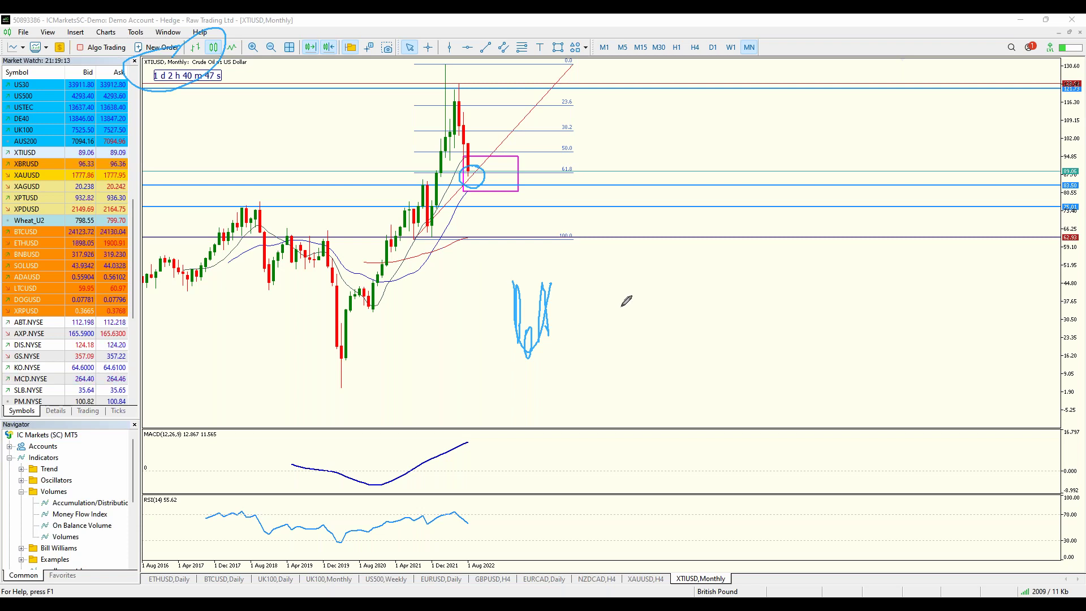
Step: Sketch a double bottom and an inverse head-and-shoulders in the empty chart area, and clear all pen annotations
{"action": "mouse_move", "coordinate": [648, 258]}
{"action": "left_mouse_down"}
{"action": "mouse_move", "coordinate": [674, 320]}
{"action": "mouse_move", "coordinate": [698, 284]}
{"action": "left_mouse_up"}
{"action": "left_click_drag", "start_coordinate": [714, 321], "coordinate": [795, 228]}
{"action": "mouse_move", "coordinate": [779, 264]}
{"action": "left_mouse_down"}
{"action": "mouse_move", "coordinate": [794, 318]}
{"action": "mouse_move", "coordinate": [820, 308]}
{"action": "mouse_move", "coordinate": [841, 331]}
{"action": "mouse_move", "coordinate": [892, 282]}
{"action": "left_mouse_up"}
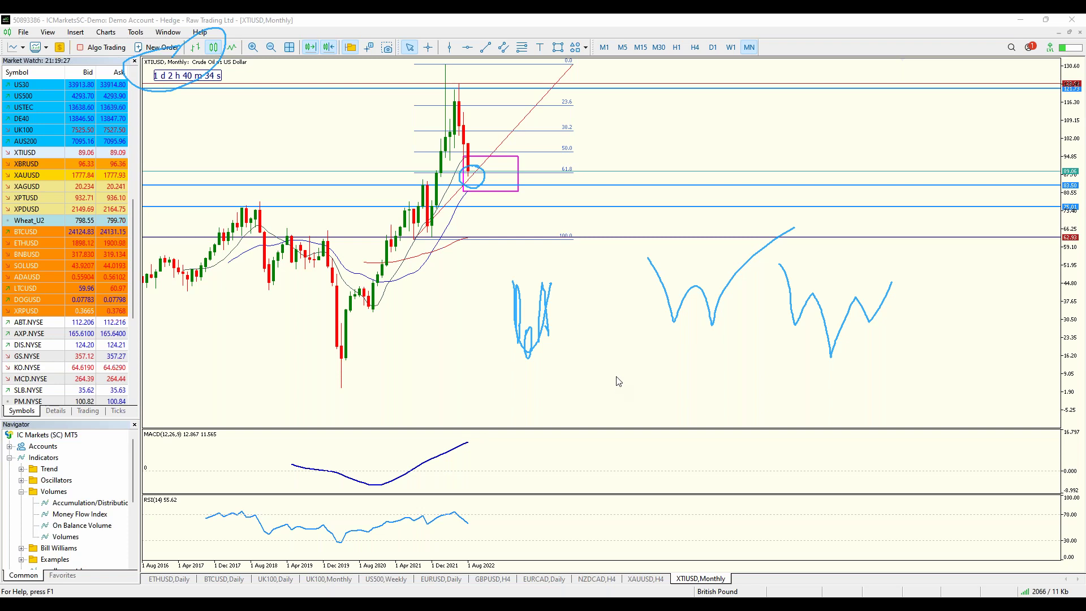
{"action": "key", "text": "Escape"}
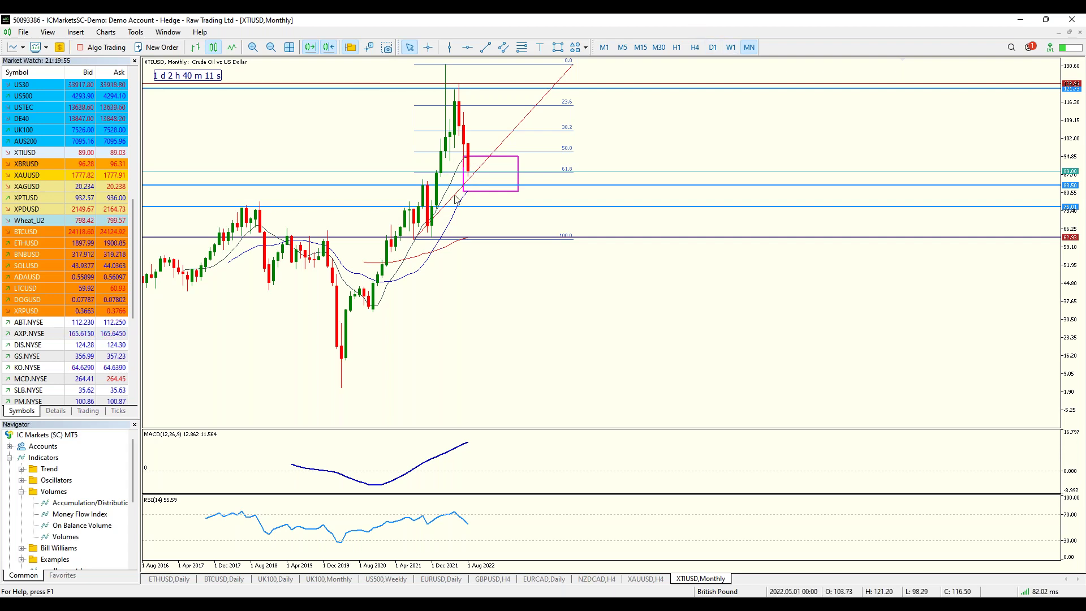
Step: Go through the weekly to the daily XTIUSD chart, pen a double-bottom forecast at the 83.50 level with a breakout, and clear the annotations
{"action": "left_click", "coordinate": [731, 49]}
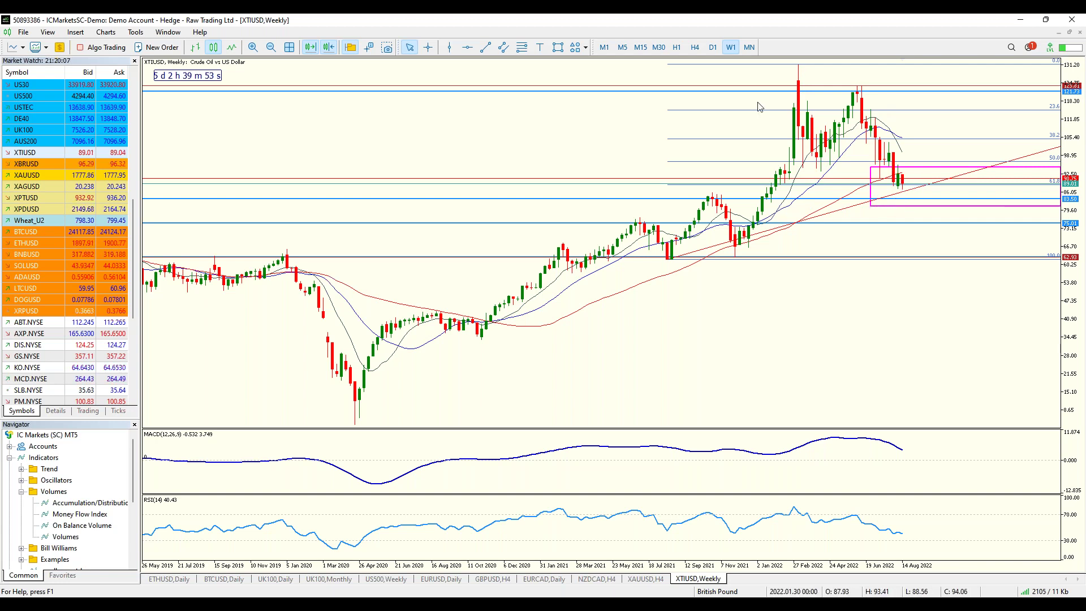
{"action": "left_click", "coordinate": [713, 47]}
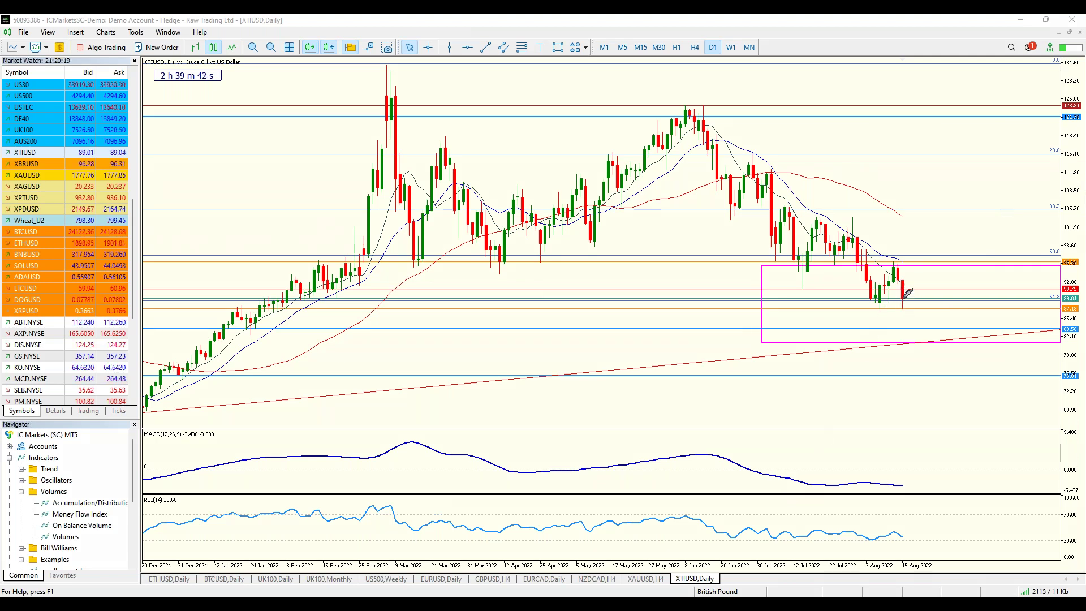
{"action": "mouse_move", "coordinate": [903, 309]}
{"action": "left_mouse_down"}
{"action": "mouse_move", "coordinate": [867, 310]}
{"action": "mouse_move", "coordinate": [917, 295]}
{"action": "mouse_move", "coordinate": [930, 327]}
{"action": "mouse_move", "coordinate": [935, 305]}
{"action": "left_mouse_up"}
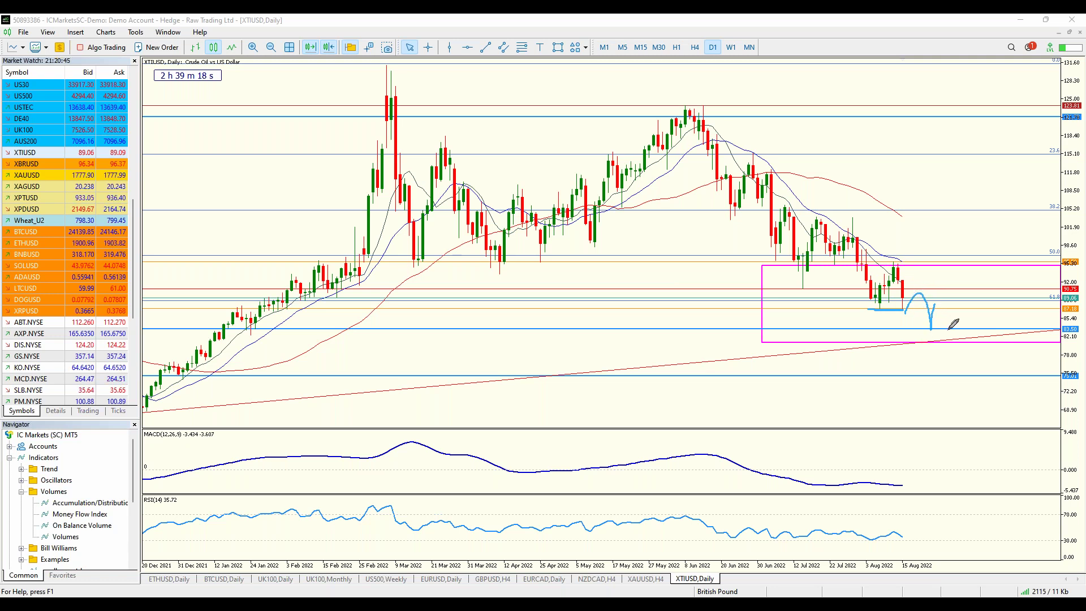
{"action": "mouse_move", "coordinate": [934, 305]}
{"action": "left_mouse_down"}
{"action": "mouse_move", "coordinate": [956, 299]}
{"action": "mouse_move", "coordinate": [961, 331]}
{"action": "mouse_move", "coordinate": [969, 290]}
{"action": "mouse_move", "coordinate": [987, 291]}
{"action": "mouse_move", "coordinate": [965, 286]}
{"action": "mouse_move", "coordinate": [985, 283]}
{"action": "mouse_move", "coordinate": [999, 255]}
{"action": "left_mouse_up"}
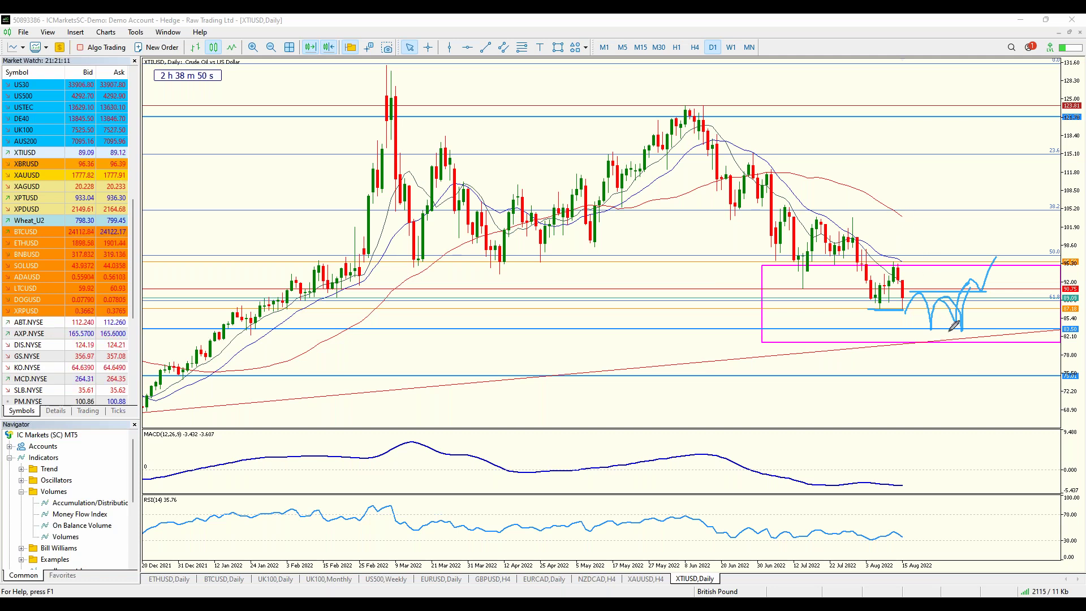
{"action": "mouse_move", "coordinate": [927, 307]}
{"action": "left_mouse_down"}
{"action": "mouse_move", "coordinate": [908, 329]}
{"action": "mouse_move", "coordinate": [933, 320]}
{"action": "mouse_move", "coordinate": [922, 307]}
{"action": "left_mouse_up"}
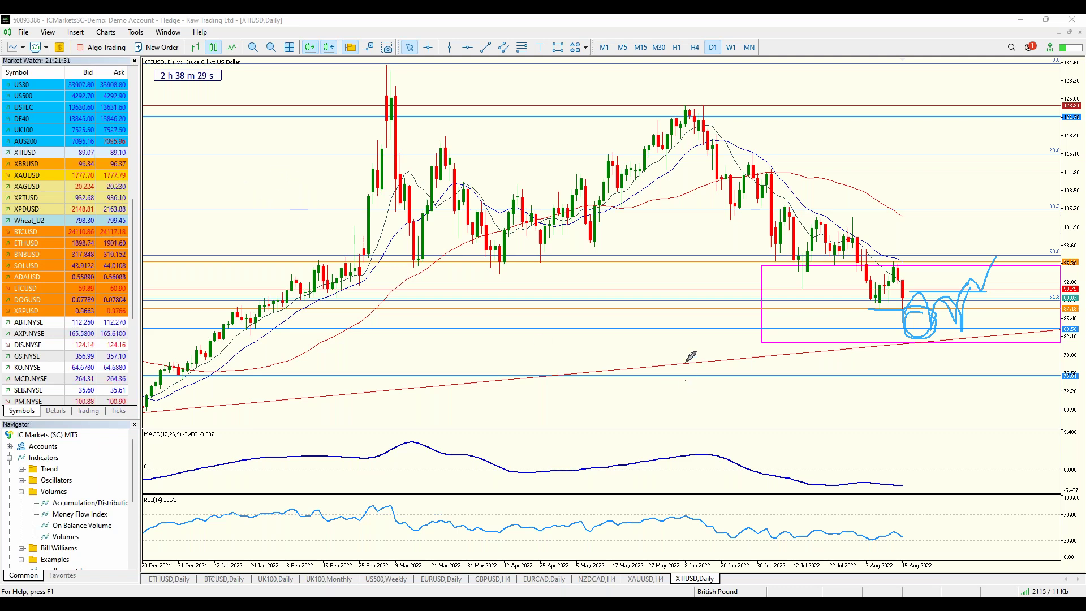
{"action": "key", "text": "ctrl+shift+x"}
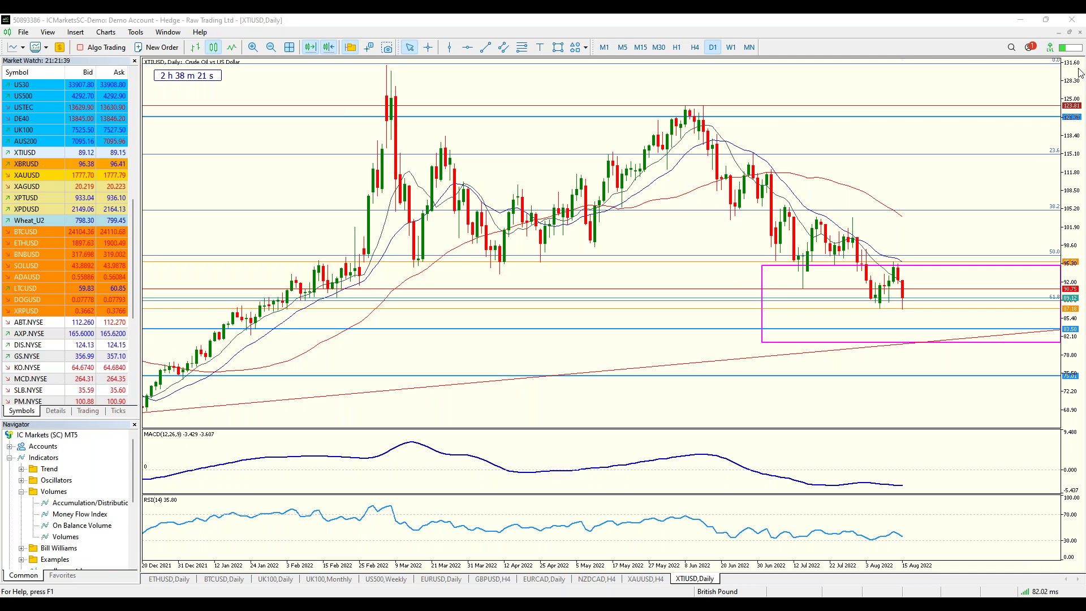
Step: Open a blank WordPad document and sketch a descending price zigzag over it that ends in a higher low and a turn upward
{"action": "key", "text": "super"}
{"action": "type", "text": "wordp"}
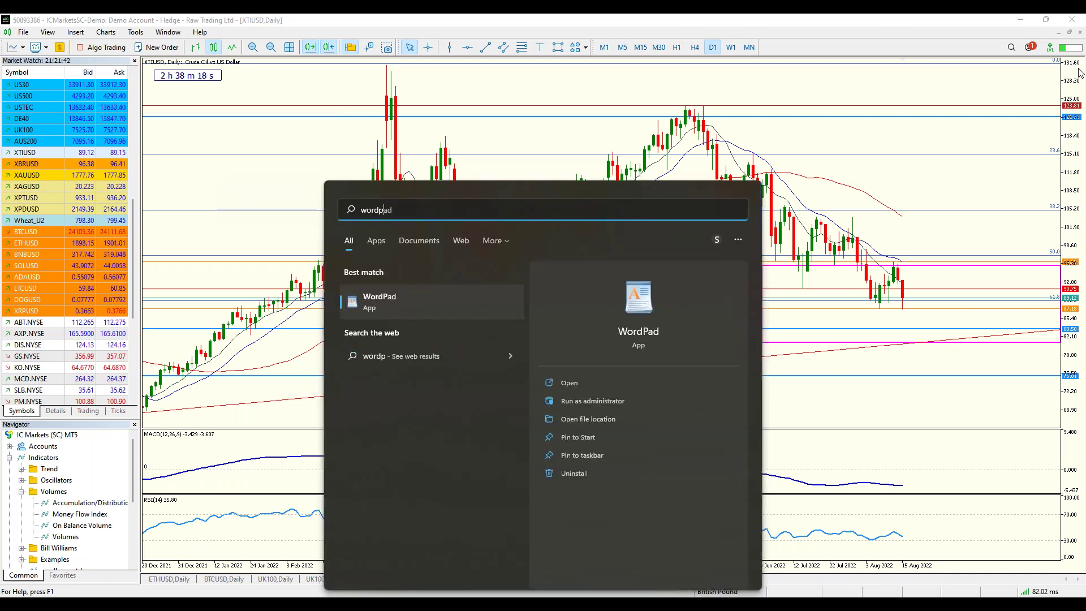
{"action": "key", "text": "Return"}
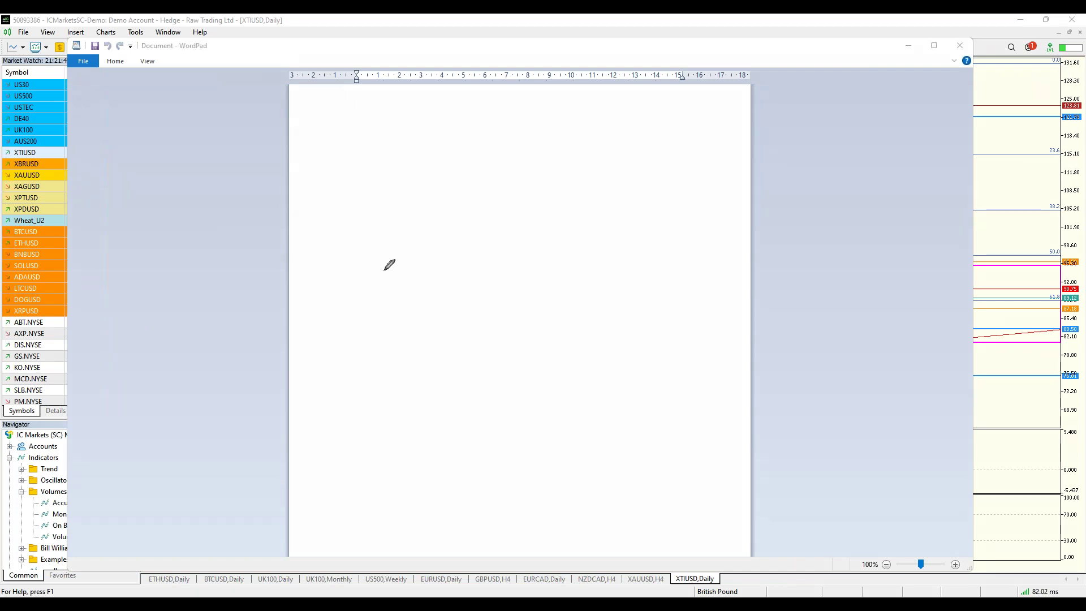
{"action": "mouse_move", "coordinate": [328, 120]}
{"action": "left_mouse_down"}
{"action": "mouse_move", "coordinate": [358, 188]}
{"action": "mouse_move", "coordinate": [373, 163]}
{"action": "mouse_move", "coordinate": [388, 187]}
{"action": "mouse_move", "coordinate": [397, 238]}
{"action": "left_mouse_up"}
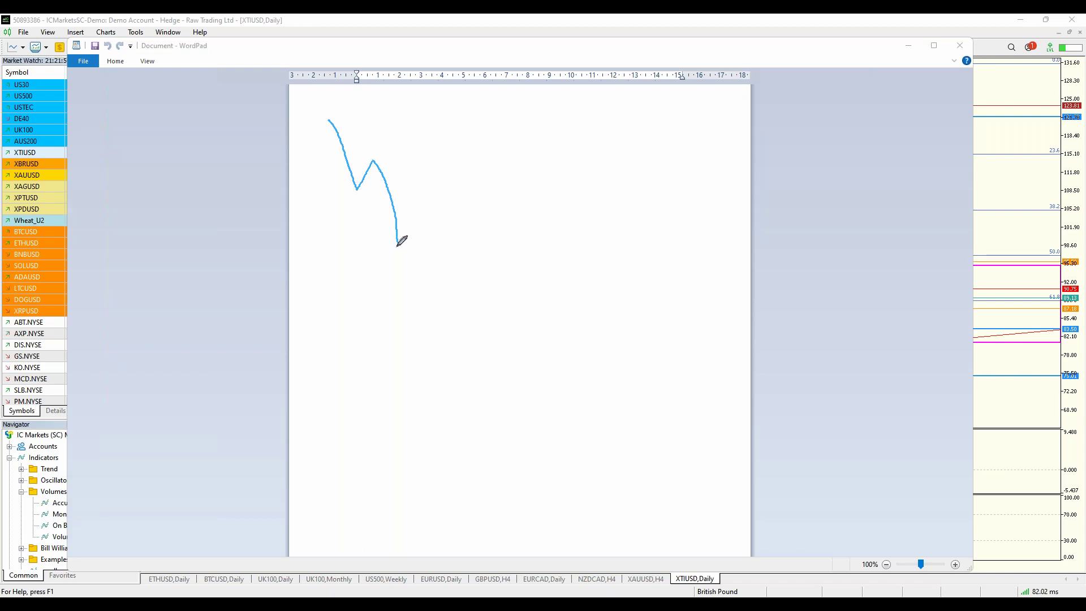
{"action": "mouse_move", "coordinate": [398, 244]}
{"action": "left_mouse_down"}
{"action": "mouse_move", "coordinate": [417, 210]}
{"action": "mouse_move", "coordinate": [435, 271]}
{"action": "mouse_move", "coordinate": [460, 213]}
{"action": "mouse_move", "coordinate": [483, 290]}
{"action": "left_mouse_up"}
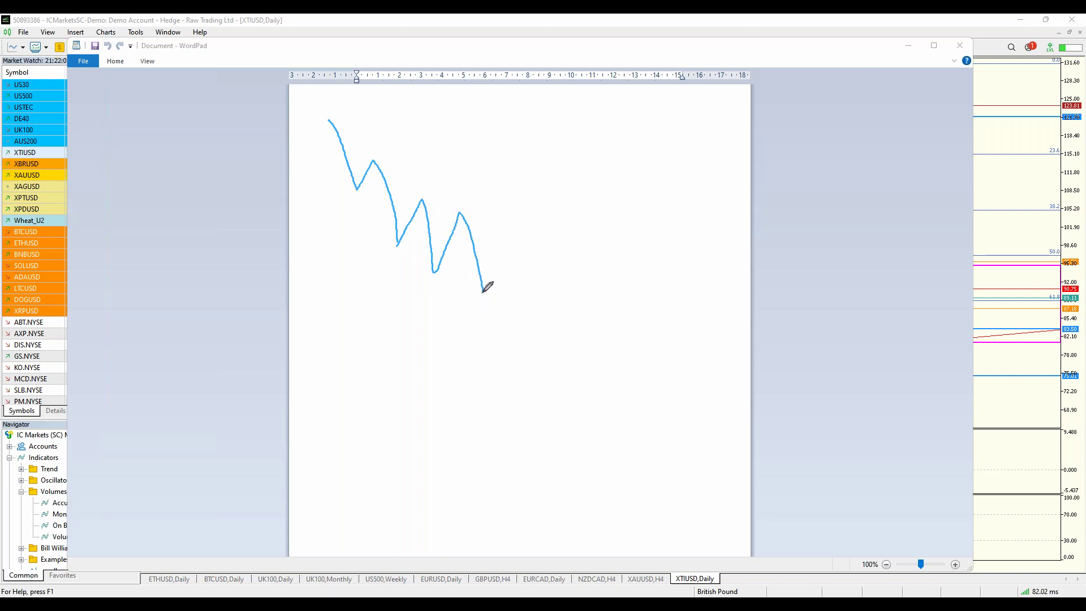
{"action": "mouse_move", "coordinate": [484, 290]}
{"action": "left_mouse_down"}
{"action": "mouse_move", "coordinate": [500, 234]}
{"action": "mouse_move", "coordinate": [516, 236]}
{"action": "mouse_move", "coordinate": [527, 277]}
{"action": "mouse_move", "coordinate": [541, 231]}
{"action": "left_mouse_up"}
Step: Underline the last two lows, mark the last two swing highs with horizontal lines, and circle the higher low and the breakout area
{"action": "left_click_drag", "start_coordinate": [463, 302], "coordinate": [546, 279]}
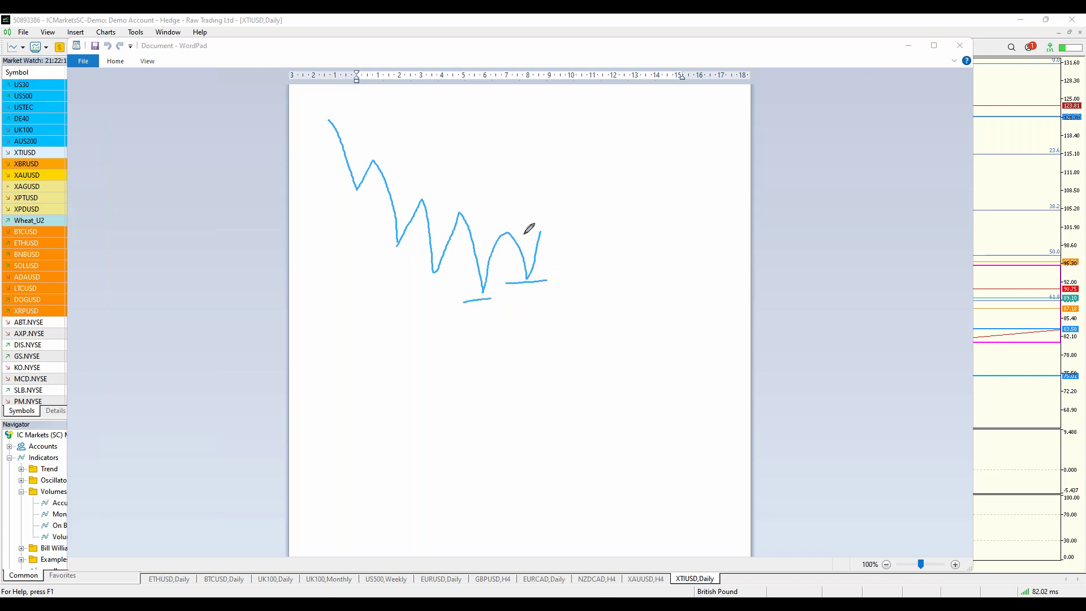
{"action": "left_click_drag", "start_coordinate": [503, 230], "coordinate": [600, 231]}
{"action": "left_click_drag", "start_coordinate": [453, 213], "coordinate": [648, 212]}
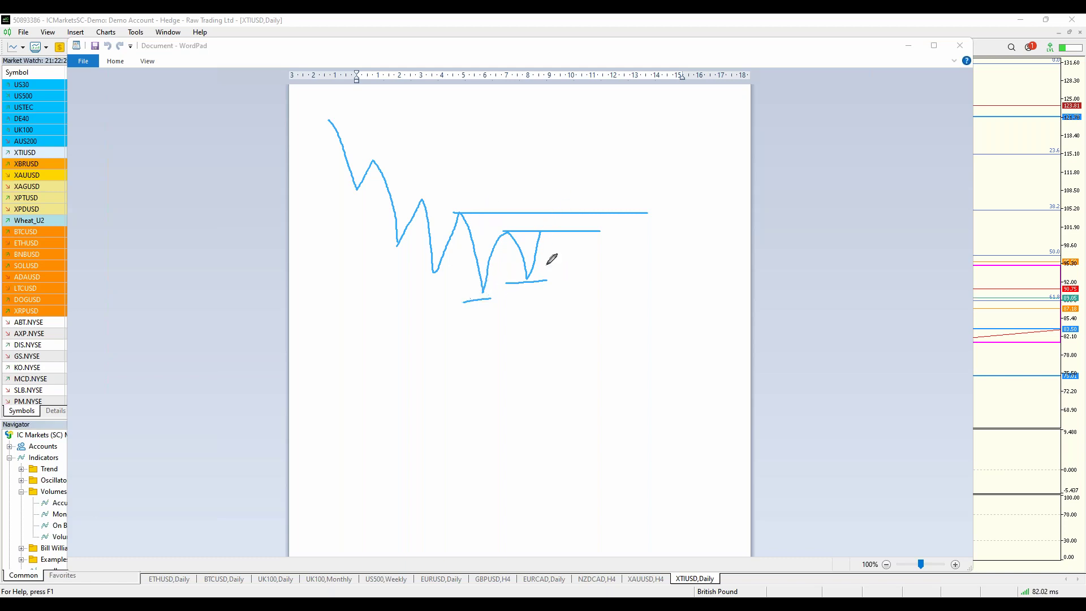
{"action": "left_click_drag", "start_coordinate": [537, 289], "coordinate": [523, 296]}
{"action": "mouse_move", "coordinate": [551, 225]}
{"action": "left_mouse_down"}
{"action": "mouse_move", "coordinate": [549, 211]}
{"action": "mouse_move", "coordinate": [537, 224]}
{"action": "left_mouse_up"}
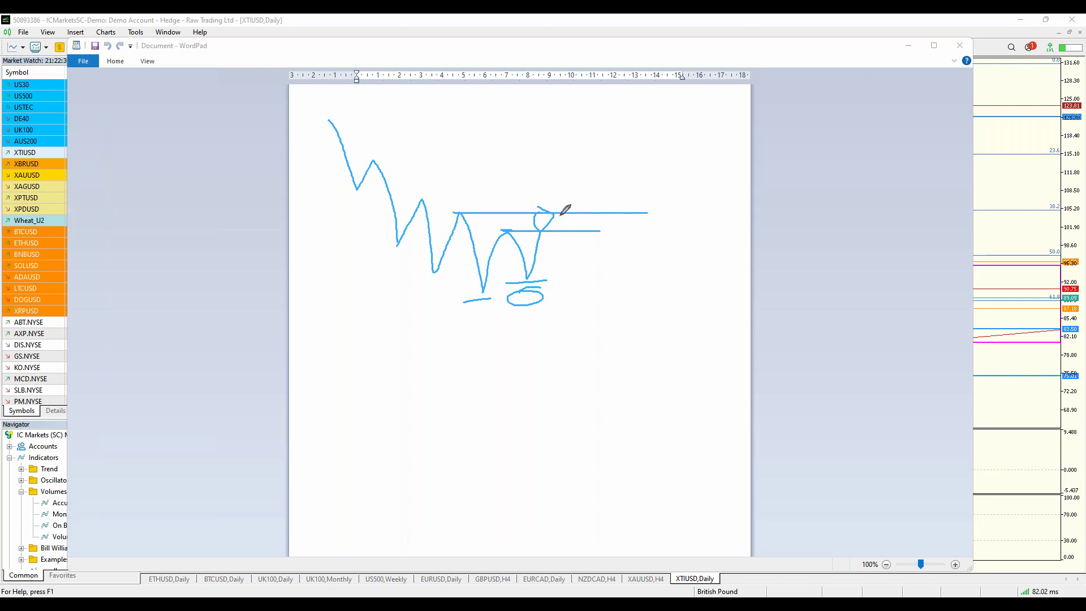
Step: Extend the sketch with a breakout, pullback and new rise, highlight the higher low and retest areas, and erase the whole drawing
{"action": "mouse_move", "coordinate": [542, 225]}
{"action": "left_mouse_down"}
{"action": "mouse_move", "coordinate": [555, 212]}
{"action": "mouse_move", "coordinate": [568, 227]}
{"action": "left_mouse_up"}
{"action": "mouse_move", "coordinate": [553, 208]}
{"action": "left_mouse_down"}
{"action": "mouse_move", "coordinate": [605, 207]}
{"action": "mouse_move", "coordinate": [591, 186]}
{"action": "mouse_move", "coordinate": [600, 178]}
{"action": "left_mouse_up"}
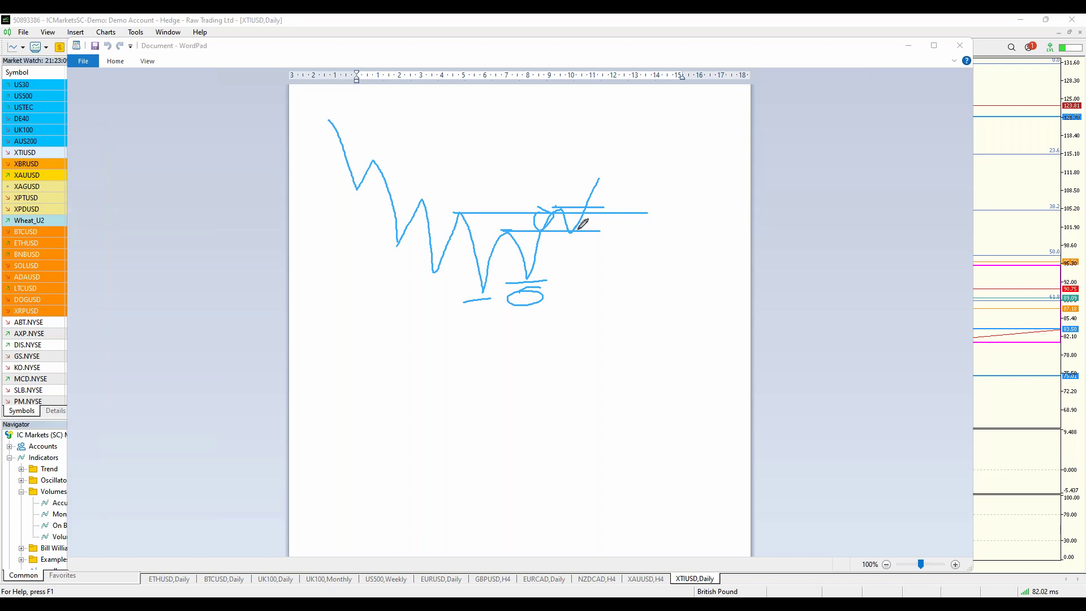
{"action": "left_click_drag", "start_coordinate": [539, 249], "coordinate": [543, 244]}
{"action": "mouse_move", "coordinate": [556, 216]}
{"action": "left_mouse_down"}
{"action": "mouse_move", "coordinate": [541, 226]}
{"action": "mouse_move", "coordinate": [549, 218]}
{"action": "left_mouse_up"}
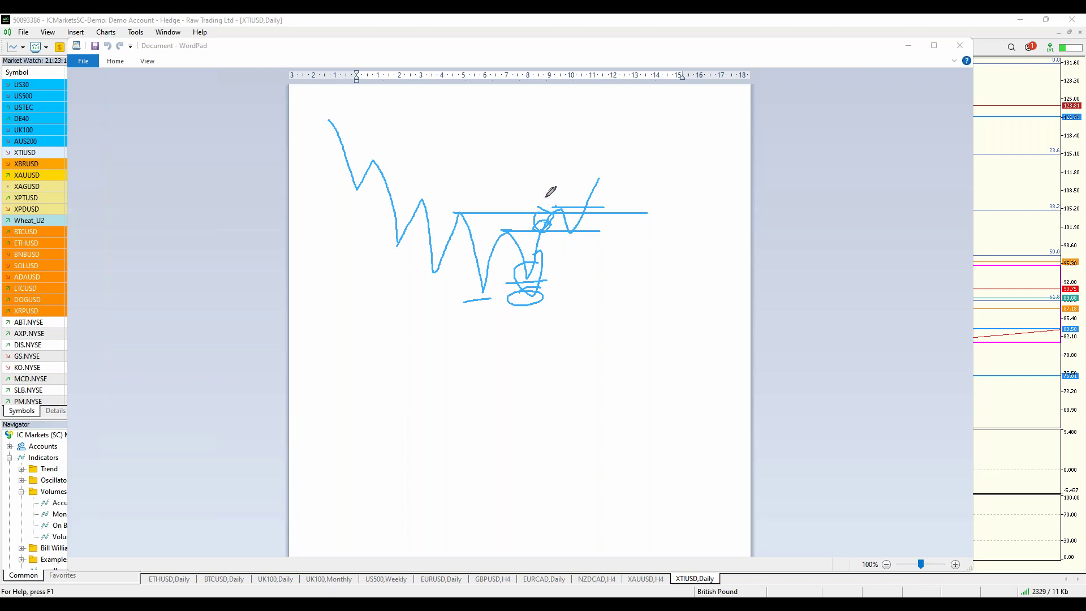
{"action": "mouse_move", "coordinate": [555, 207]}
{"action": "left_mouse_down"}
{"action": "mouse_move", "coordinate": [560, 193]}
{"action": "mouse_move", "coordinate": [552, 220]}
{"action": "mouse_move", "coordinate": [567, 230]}
{"action": "mouse_move", "coordinate": [609, 204]}
{"action": "left_mouse_up"}
{"action": "mouse_move", "coordinate": [546, 277]}
{"action": "left_mouse_down"}
{"action": "mouse_move", "coordinate": [520, 280]}
{"action": "mouse_move", "coordinate": [553, 215]}
{"action": "mouse_move", "coordinate": [618, 202]}
{"action": "left_mouse_up"}
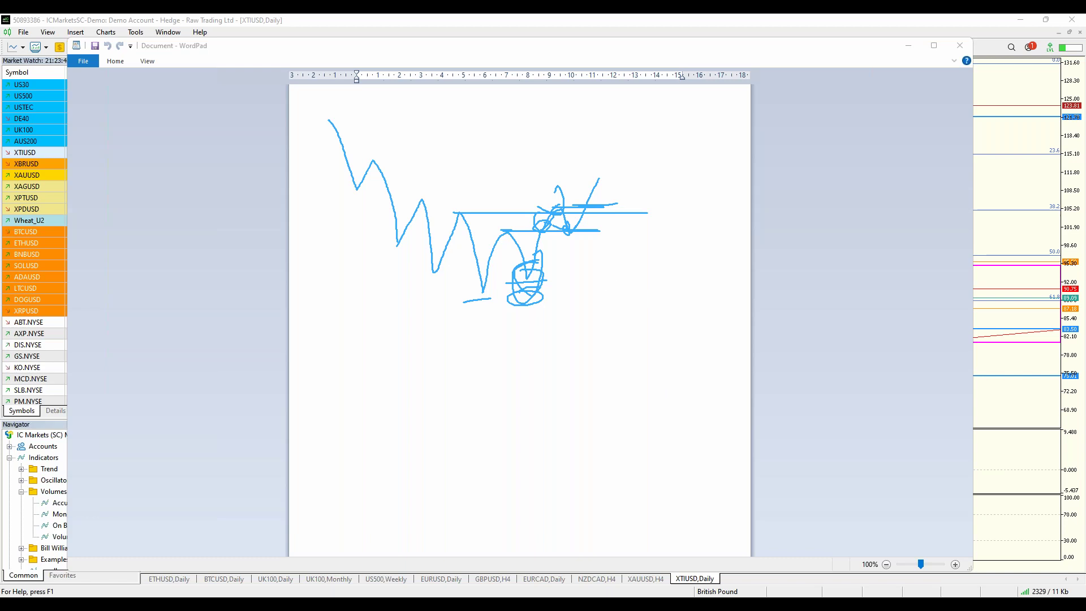
{"action": "key", "text": "e"}
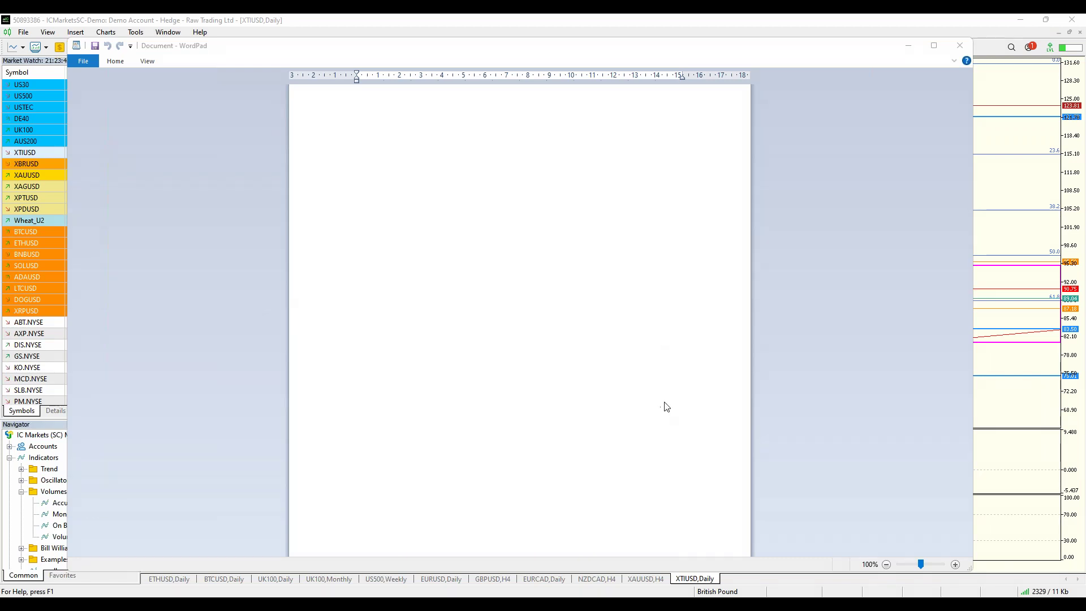
Step: Sketch a downtrend with a lower low and higher low, add breakout and pullback support levels, and draw upward continuation paths
{"action": "left_click", "coordinate": [654, 337]}
{"action": "mouse_move", "coordinate": [380, 185]}
{"action": "left_mouse_down"}
{"action": "mouse_move", "coordinate": [413, 265]}
{"action": "mouse_move", "coordinate": [442, 227]}
{"action": "mouse_move", "coordinate": [480, 316]}
{"action": "mouse_move", "coordinate": [510, 252]}
{"action": "mouse_move", "coordinate": [544, 332]}
{"action": "mouse_move", "coordinate": [565, 269]}
{"action": "mouse_move", "coordinate": [581, 289]}
{"action": "mouse_move", "coordinate": [606, 232]}
{"action": "left_mouse_up"}
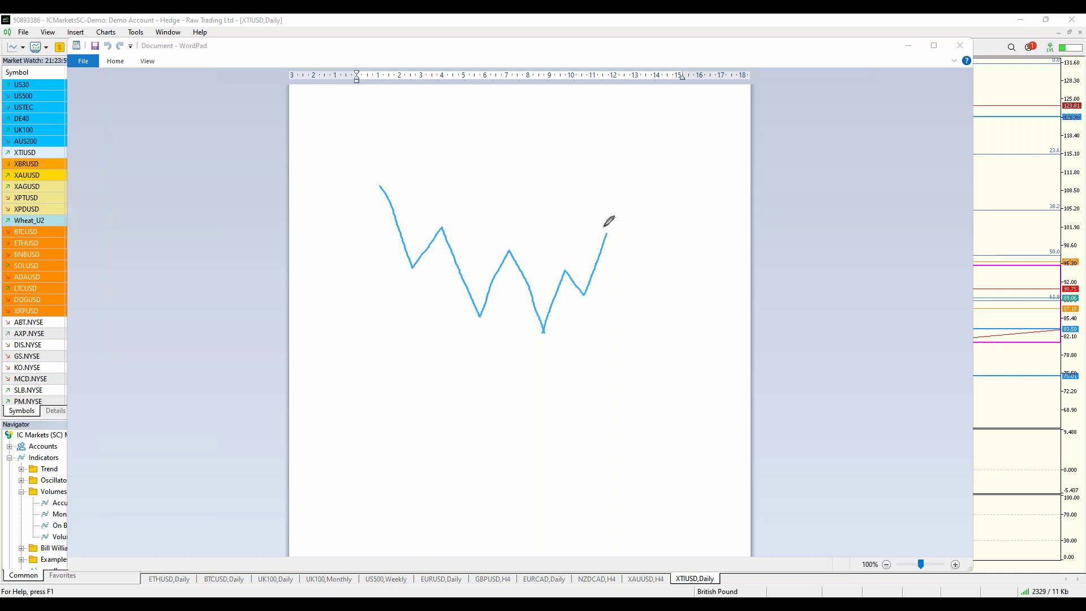
{"action": "left_click_drag", "start_coordinate": [503, 249], "coordinate": [646, 249]}
{"action": "left_click_drag", "start_coordinate": [595, 247], "coordinate": [622, 247]}
{"action": "mouse_move", "coordinate": [607, 236]}
{"action": "left_mouse_down"}
{"action": "mouse_move", "coordinate": [620, 215]}
{"action": "mouse_move", "coordinate": [642, 262]}
{"action": "mouse_move", "coordinate": [635, 242]}
{"action": "mouse_move", "coordinate": [667, 182]}
{"action": "mouse_move", "coordinate": [687, 204]}
{"action": "mouse_move", "coordinate": [652, 282]}
{"action": "left_mouse_up"}
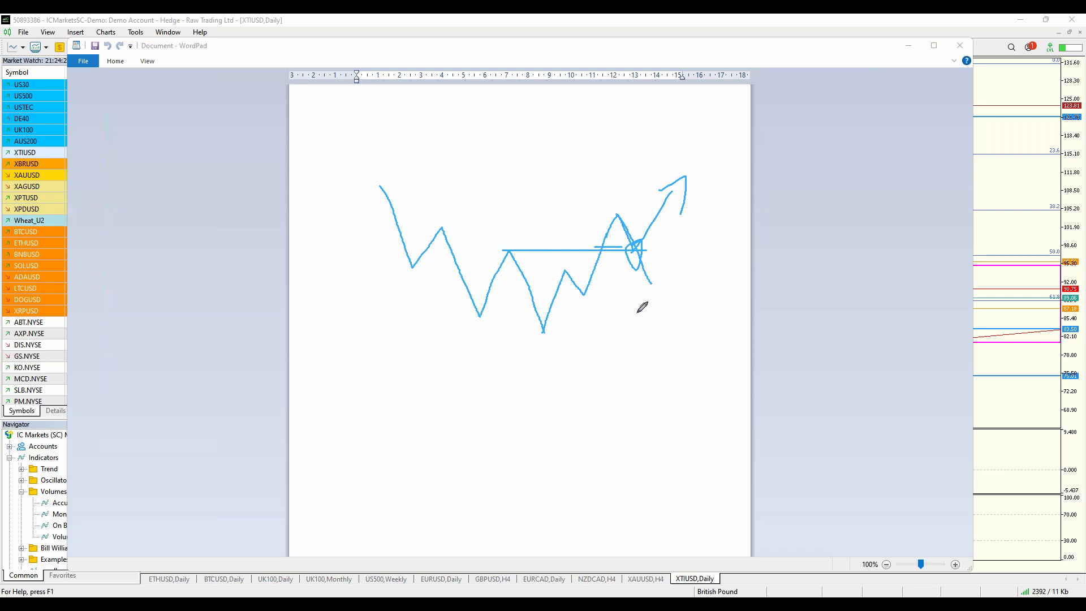
{"action": "mouse_move", "coordinate": [580, 296]}
{"action": "left_mouse_down"}
{"action": "mouse_move", "coordinate": [688, 295]}
{"action": "mouse_move", "coordinate": [659, 289]}
{"action": "mouse_move", "coordinate": [713, 156]}
{"action": "left_mouse_up"}
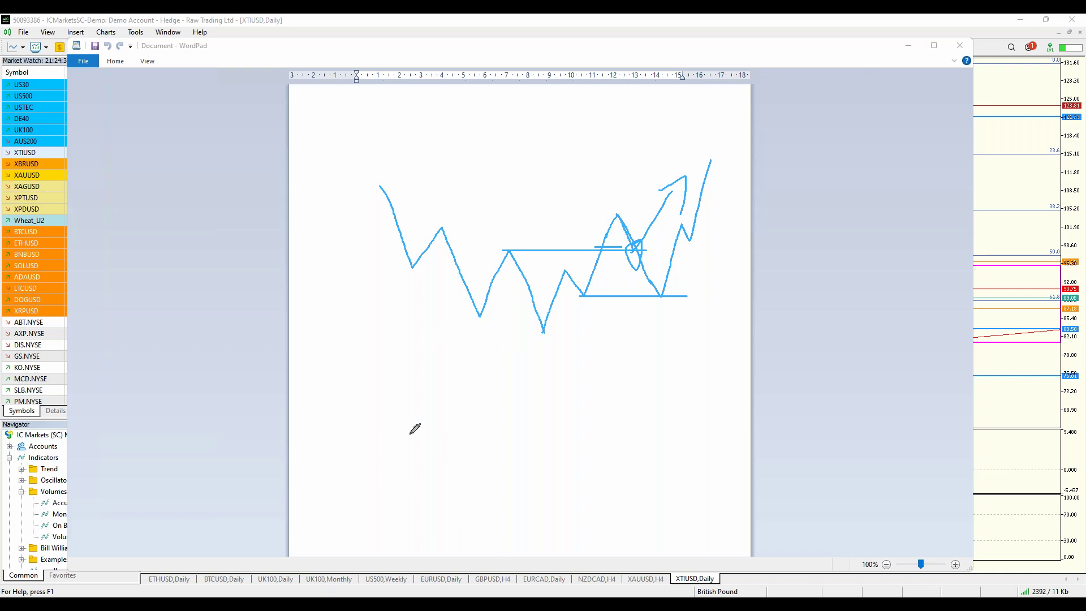
Step: Draw two indicator curves beneath the price sketch, mark its two lows, and add trend lines showing bullish divergence
{"action": "mouse_move", "coordinate": [328, 384]}
{"action": "left_mouse_down"}
{"action": "mouse_move", "coordinate": [389, 434]}
{"action": "mouse_move", "coordinate": [429, 446]}
{"action": "mouse_move", "coordinate": [529, 419]}
{"action": "left_mouse_up"}
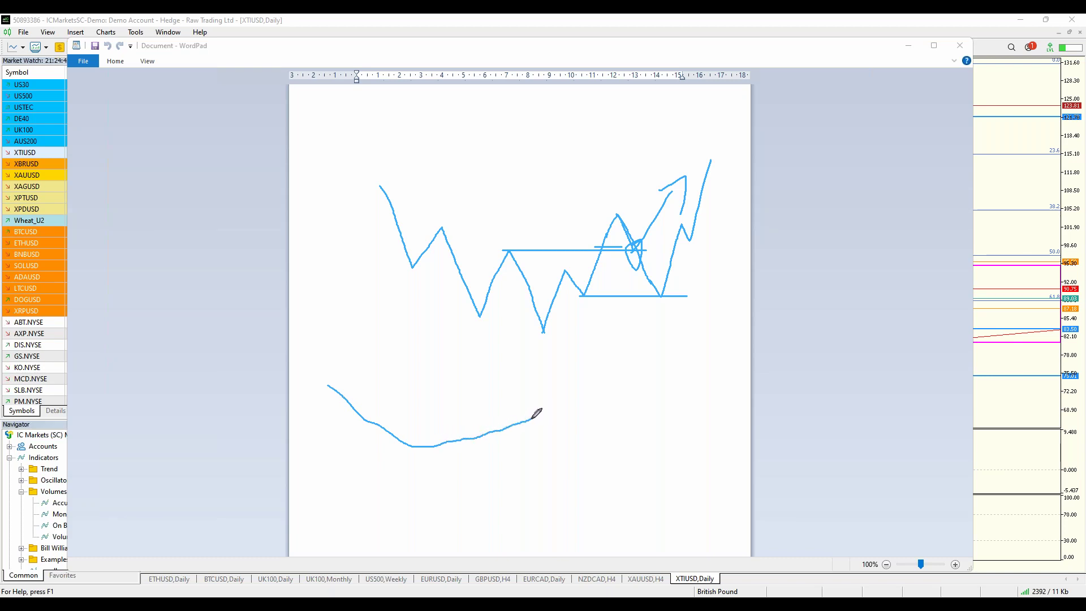
{"action": "left_click_drag", "start_coordinate": [543, 330], "coordinate": [556, 330]}
{"action": "left_click_drag", "start_coordinate": [462, 316], "coordinate": [490, 316]}
{"action": "mouse_move", "coordinate": [328, 491]}
{"action": "left_mouse_down"}
{"action": "mouse_move", "coordinate": [396, 513]}
{"action": "mouse_move", "coordinate": [472, 505]}
{"action": "mouse_move", "coordinate": [526, 482]}
{"action": "left_mouse_up"}
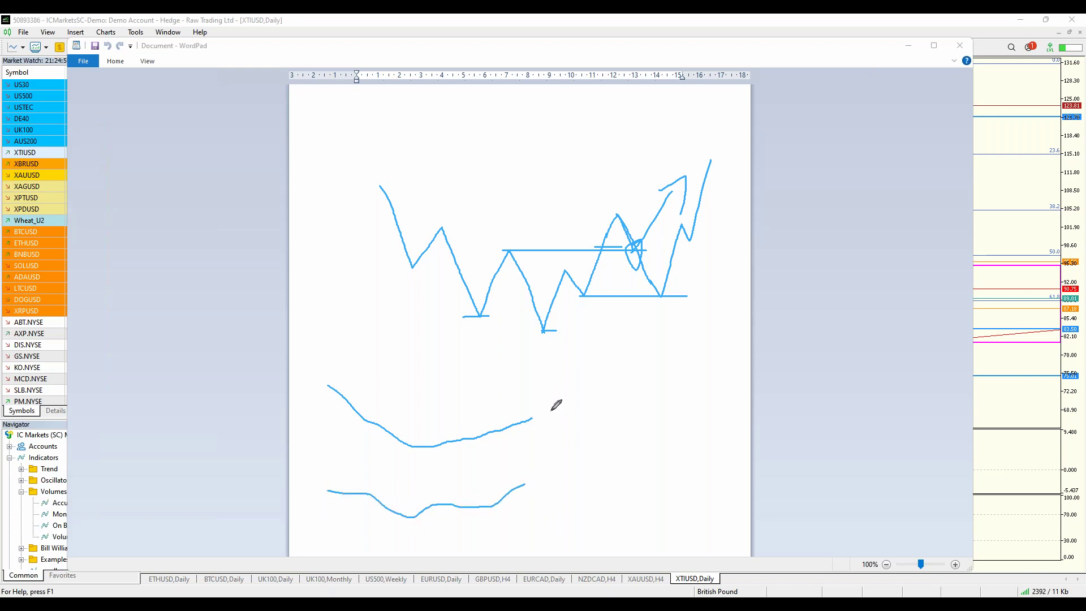
{"action": "left_click_drag", "start_coordinate": [479, 315], "coordinate": [540, 344]}
{"action": "left_click_drag", "start_coordinate": [457, 449], "coordinate": [592, 399]}
{"action": "left_click_drag", "start_coordinate": [442, 517], "coordinate": [611, 460]}
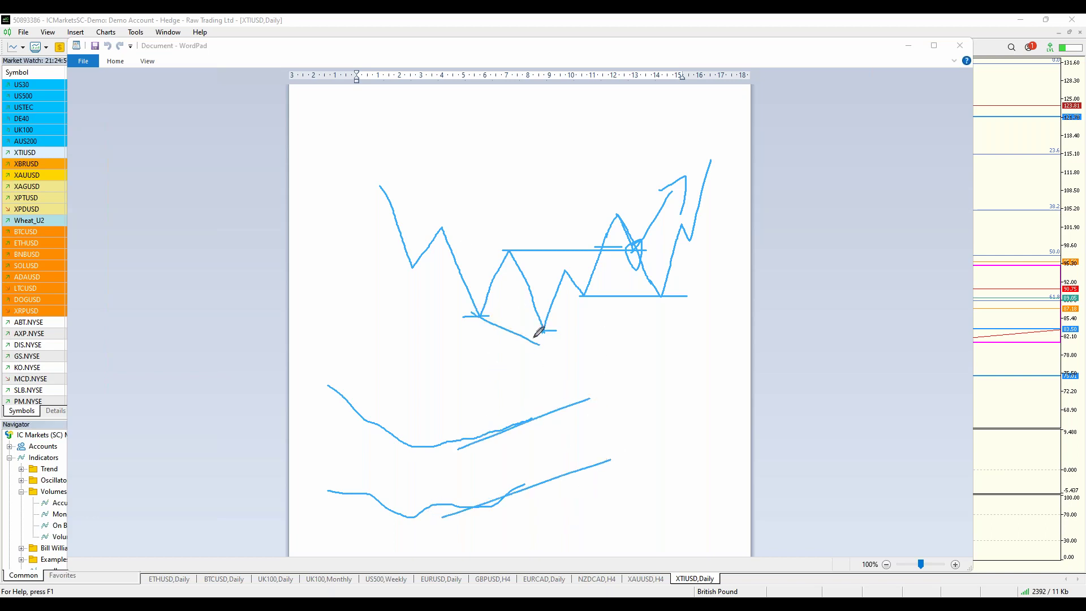
Step: Circle the lower low, mark the following swing-high level and neckline retest, and clear the pen drawing from the blank document
{"action": "left_click_drag", "start_coordinate": [547, 325], "coordinate": [542, 326]}
{"action": "mouse_move", "coordinate": [564, 269]}
{"action": "left_mouse_down"}
{"action": "mouse_move", "coordinate": [624, 269]}
{"action": "mouse_move", "coordinate": [639, 245]}
{"action": "left_mouse_up"}
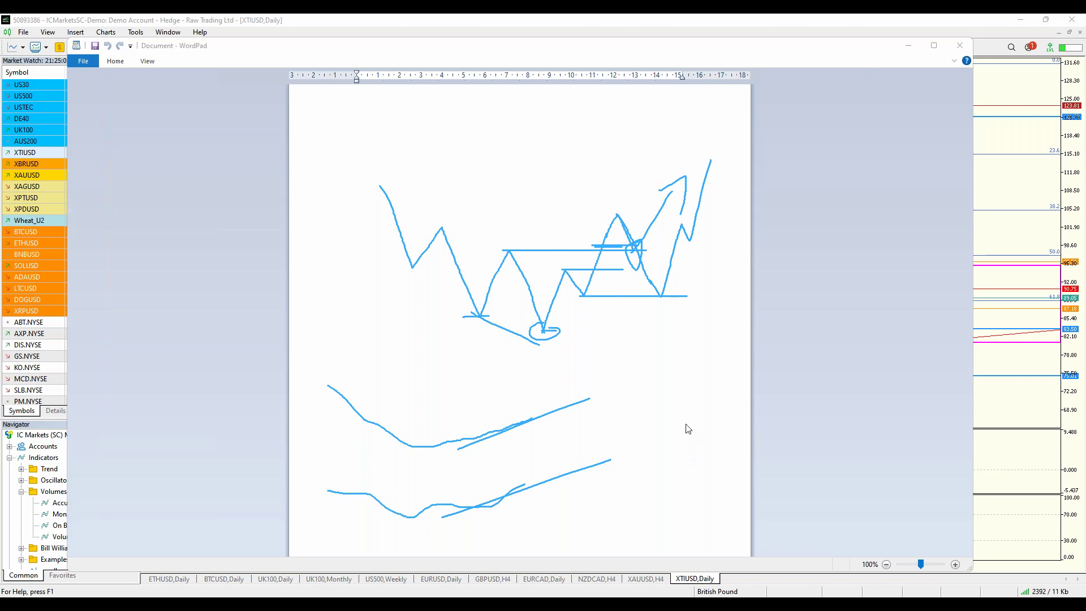
{"action": "key", "text": "Escape"}
{"action": "left_click", "coordinate": [643, 382]}
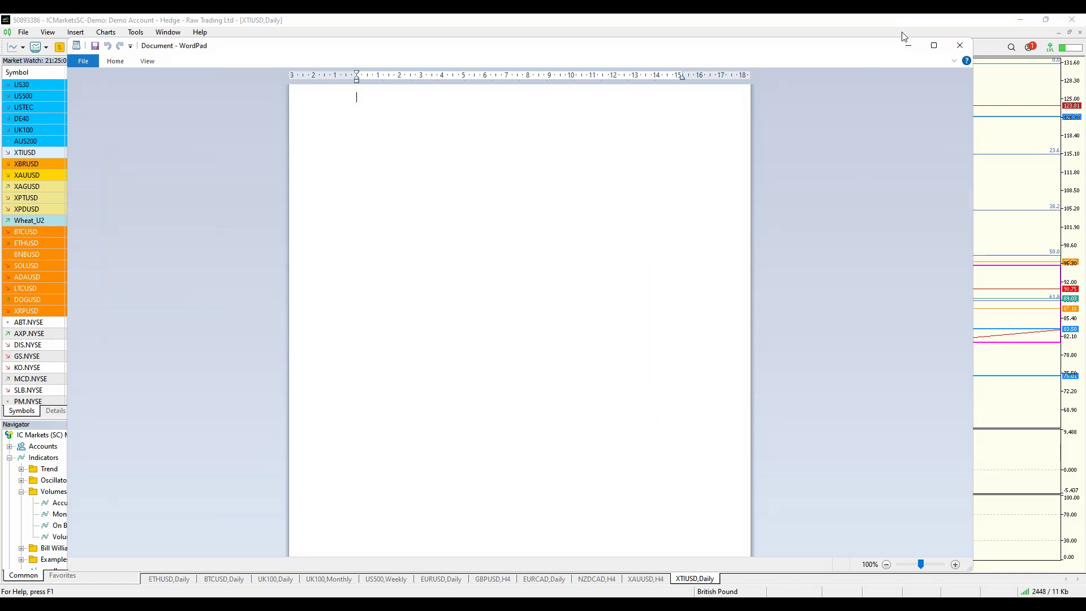
Step: Minimize the blank document, sketch a projected bounce, dip and rise after the latest XTIUSD candle, circle the RSI label, and erase the sketch
{"action": "left_click", "coordinate": [910, 51]}
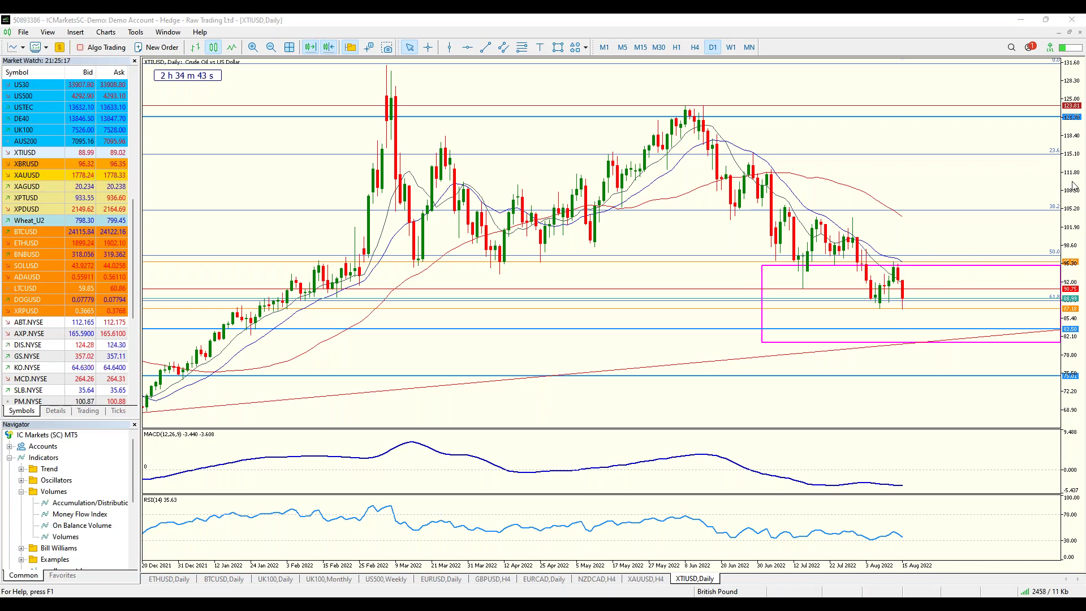
{"action": "mouse_move", "coordinate": [904, 310]}
{"action": "left_mouse_down"}
{"action": "mouse_move", "coordinate": [929, 299]}
{"action": "mouse_move", "coordinate": [942, 327]}
{"action": "mouse_move", "coordinate": [959, 283]}
{"action": "mouse_move", "coordinate": [972, 287]}
{"action": "left_mouse_up"}
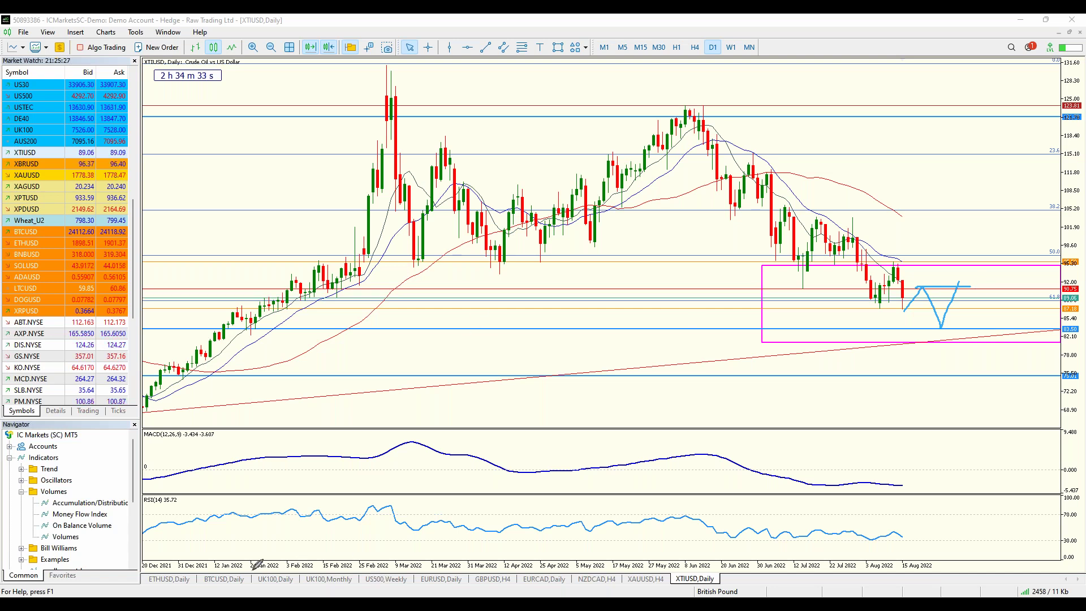
{"action": "mouse_move", "coordinate": [151, 485]}
{"action": "left_mouse_down"}
{"action": "mouse_move", "coordinate": [190, 496]}
{"action": "mouse_move", "coordinate": [156, 484]}
{"action": "left_mouse_up"}
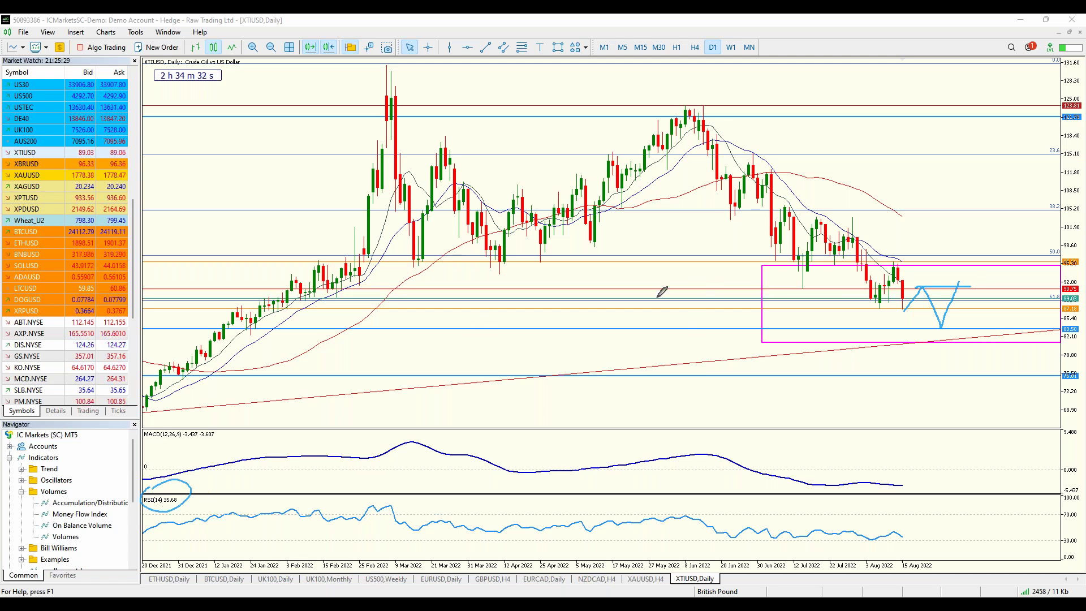
{"action": "key", "text": "e"}
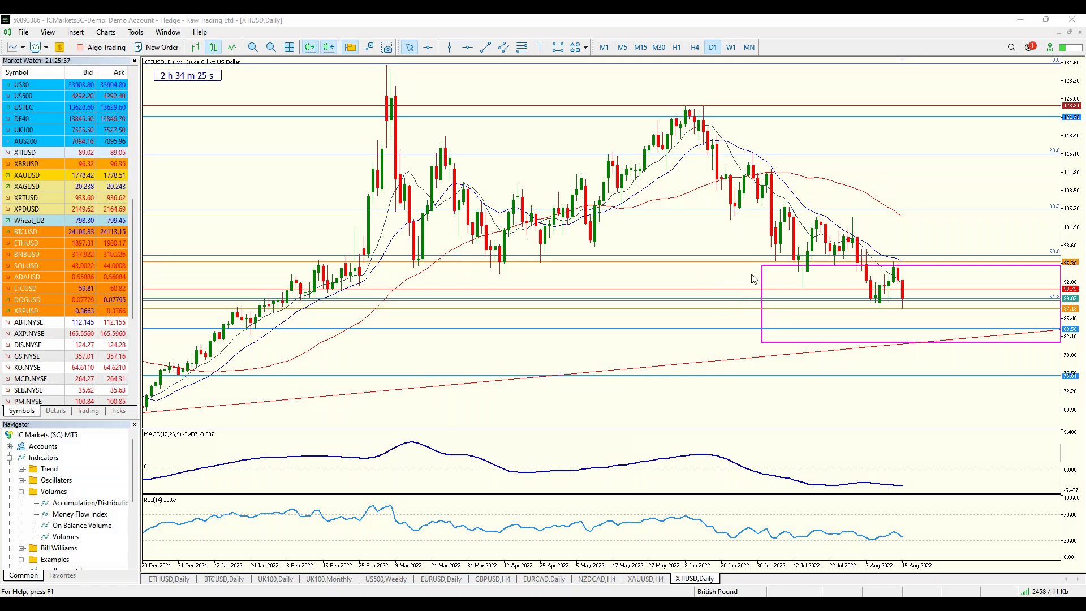
Step: Add the Stochastic Oscillator to the XTIUSD daily chart and delete the indicator again
{"action": "left_click", "coordinate": [22, 479]}
{"action": "left_click_drag", "start_coordinate": [135, 486], "coordinate": [134, 513]}
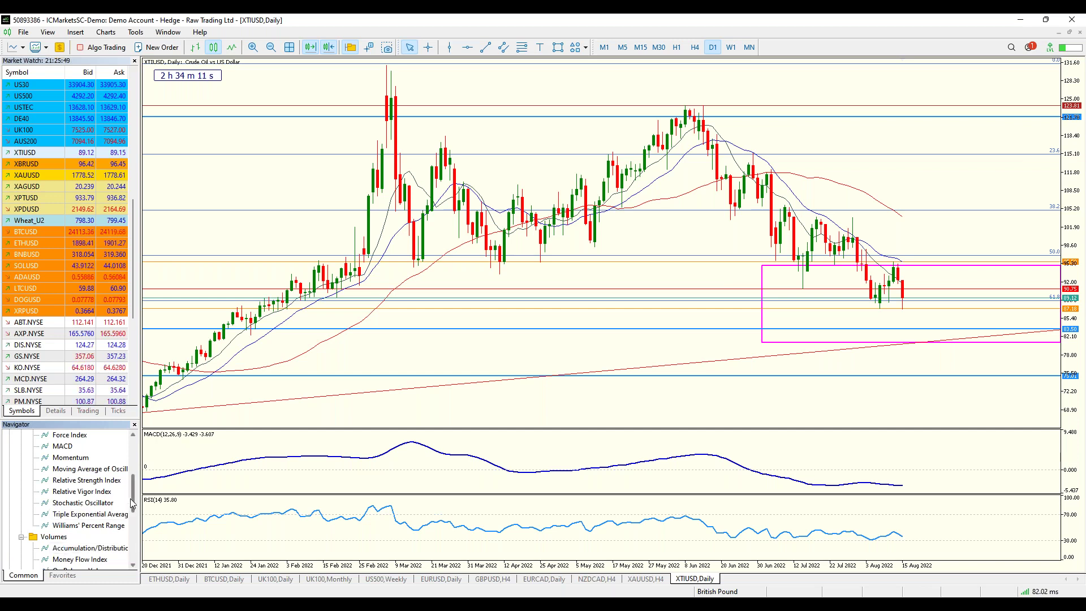
{"action": "scroll", "coordinate": [131, 503], "scroll_direction": "up", "scroll_amount": 5}
{"action": "scroll", "coordinate": [85, 503], "scroll_direction": "down", "scroll_amount": 2}
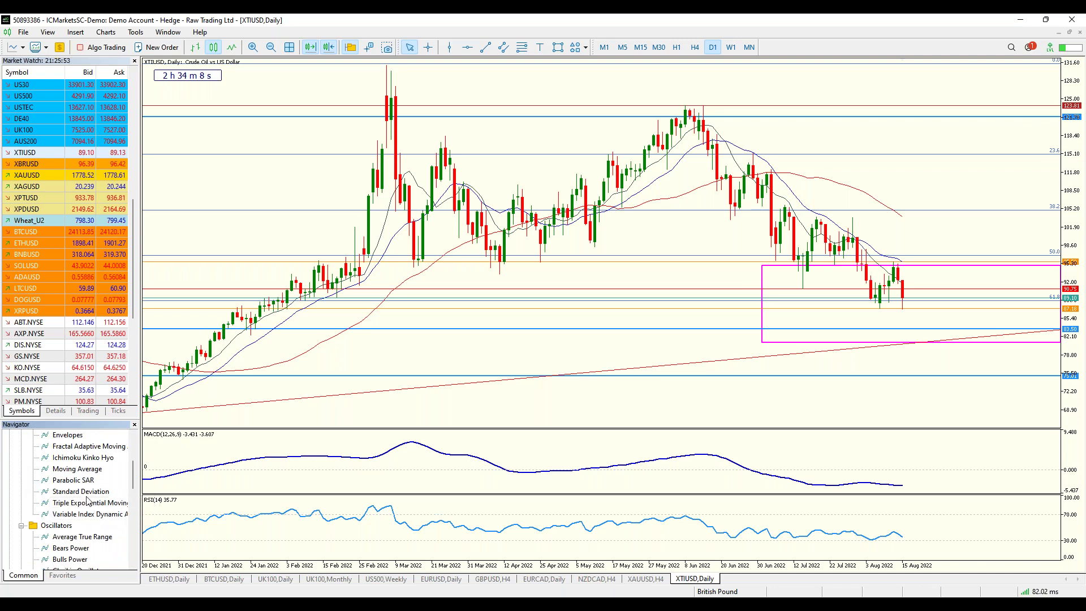
{"action": "scroll", "coordinate": [79, 469], "scroll_direction": "down", "scroll_amount": 8}
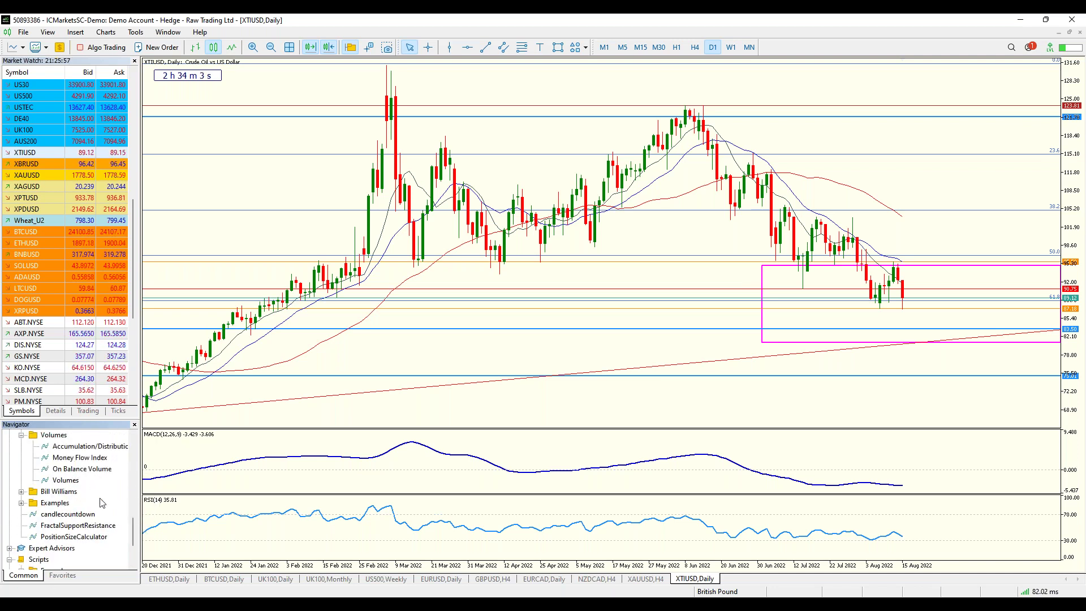
{"action": "scroll", "coordinate": [100, 505], "scroll_direction": "up", "scroll_amount": 3}
{"action": "scroll", "coordinate": [101, 506], "scroll_direction": "up", "scroll_amount": 1}
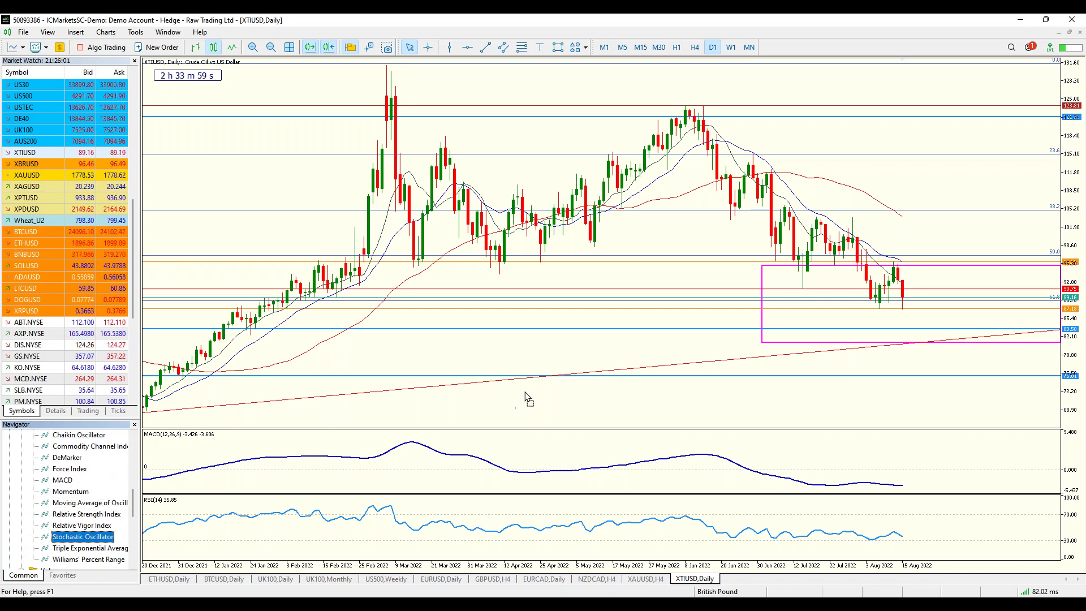
{"action": "left_click_drag", "start_coordinate": [528, 406], "coordinate": [528, 405]}
{"action": "left_click", "coordinate": [561, 405]}
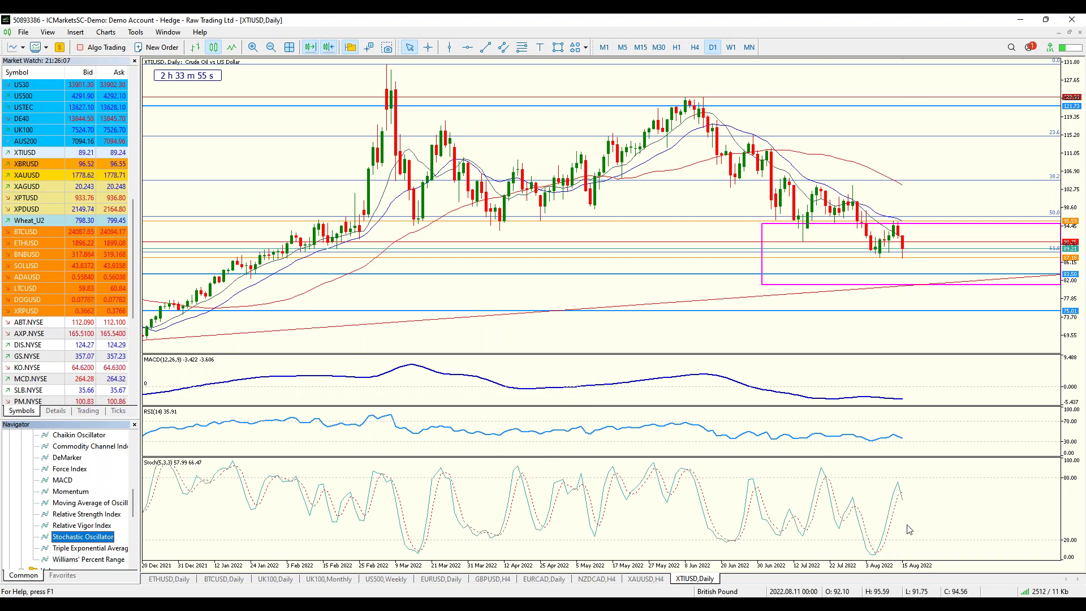
{"action": "right_click", "coordinate": [173, 474]}
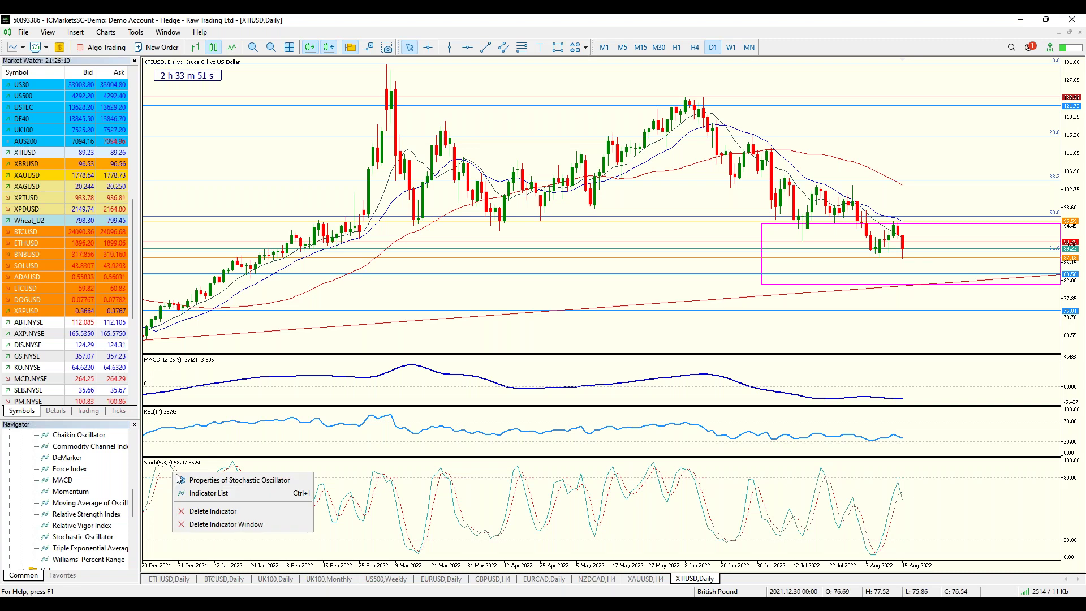
{"action": "left_click", "coordinate": [198, 510]}
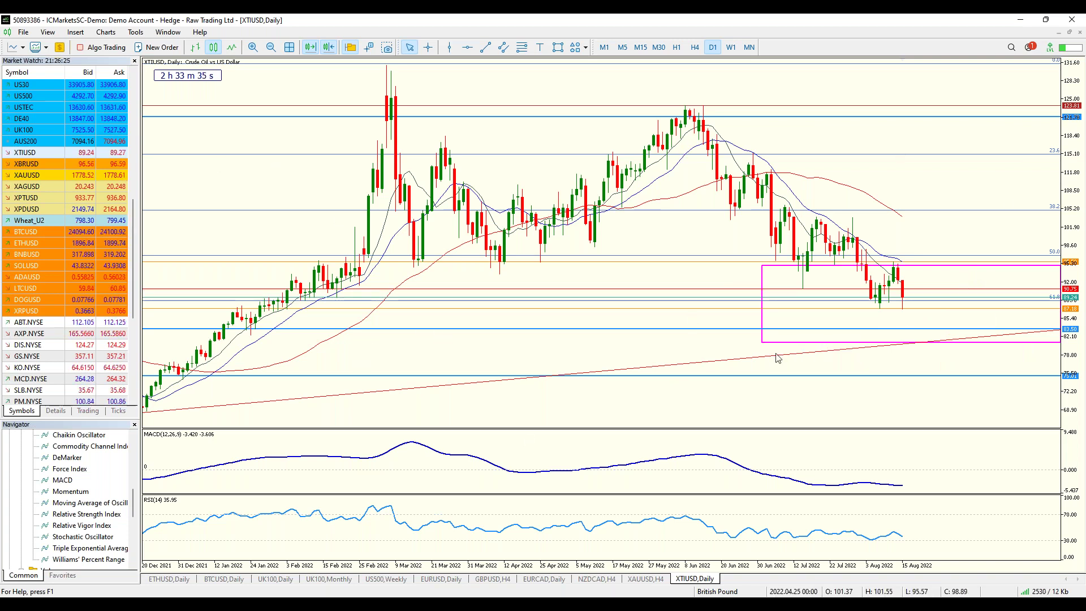
Step: Load XBRUSD from the market watch into the daily chart and refresh its price data
{"action": "scroll", "coordinate": [136, 330], "scroll_direction": "down", "scroll_amount": 1}
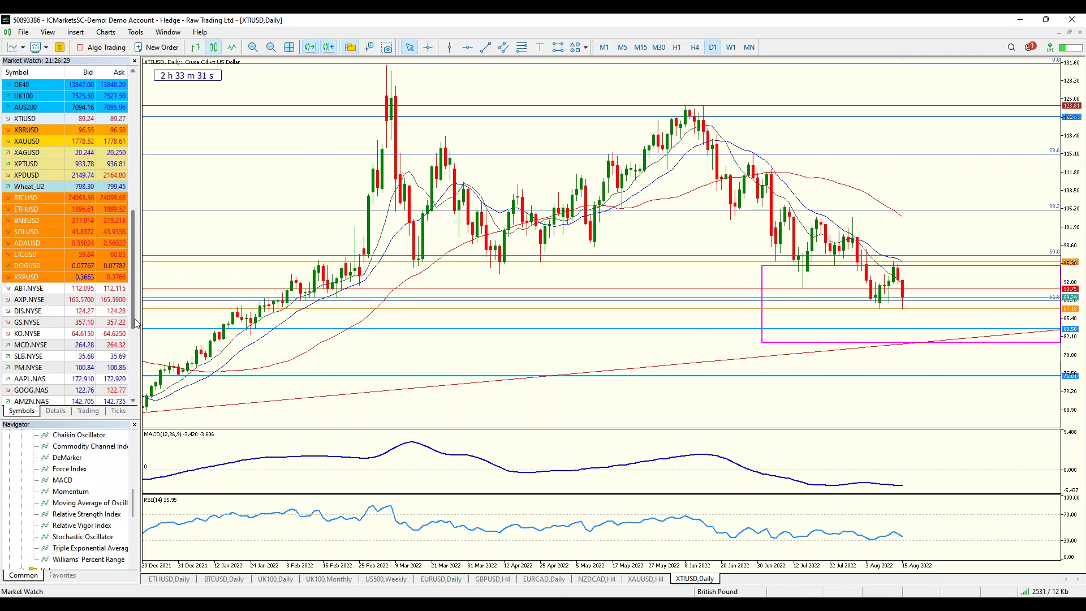
{"action": "scroll", "coordinate": [136, 324], "scroll_direction": "up", "scroll_amount": 1}
{"action": "left_click_drag", "start_coordinate": [445, 188], "coordinate": [594, 304]}
{"action": "right_click", "coordinate": [414, 124]}
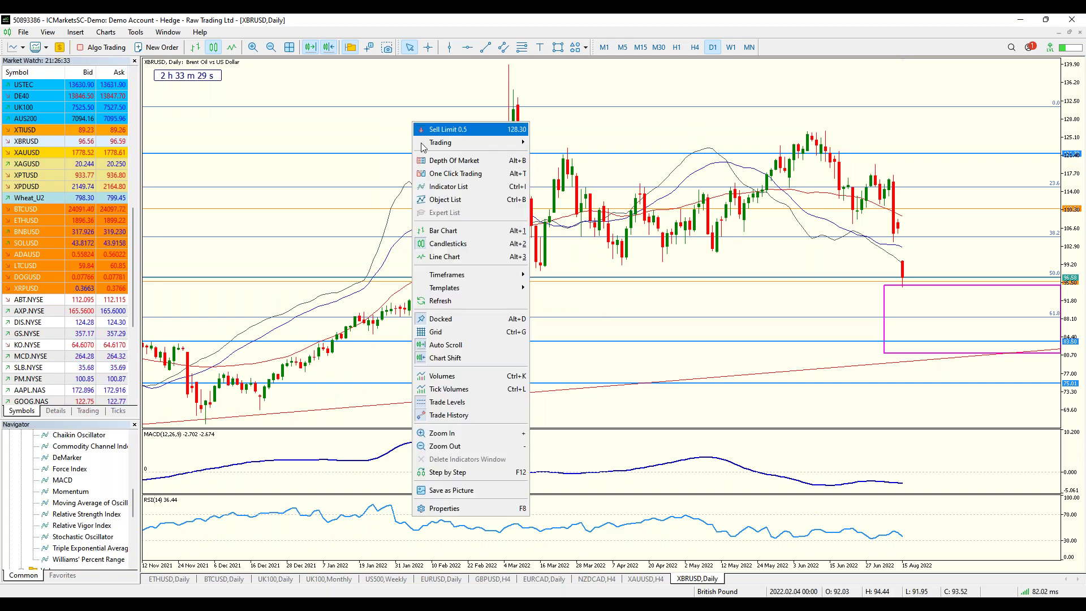
{"action": "left_click", "coordinate": [447, 300]}
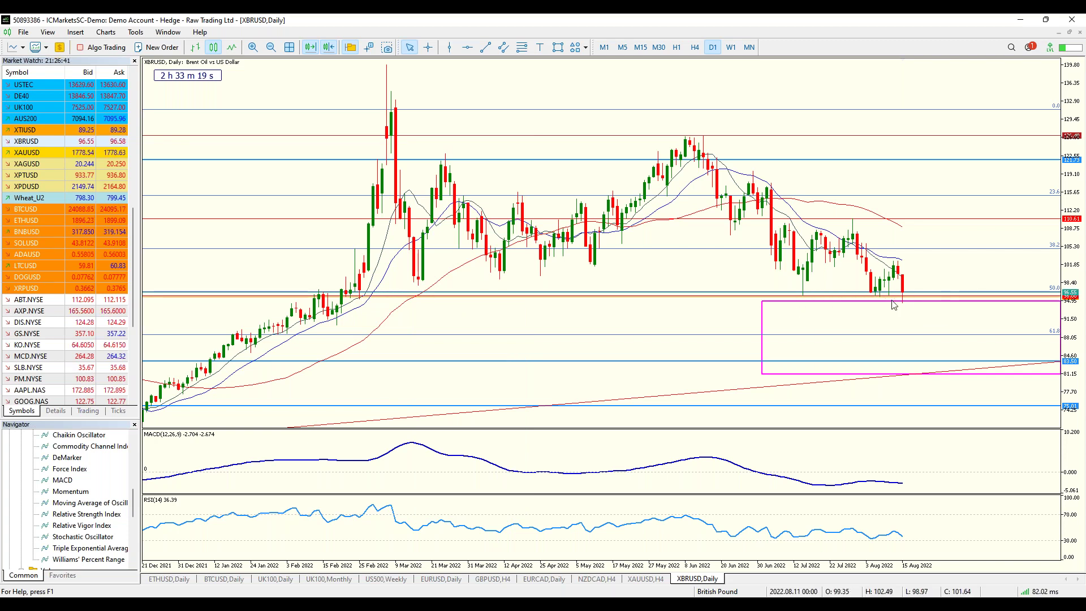
{"action": "left_click_drag", "start_coordinate": [131, 506], "coordinate": [133, 562]}
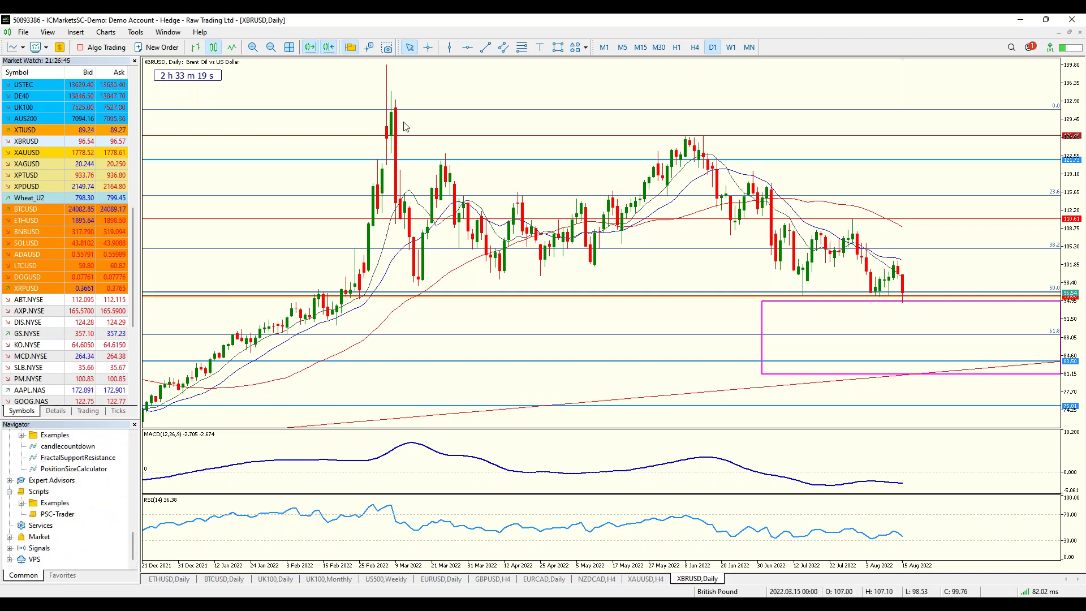
{"action": "right_click", "coordinate": [343, 182]}
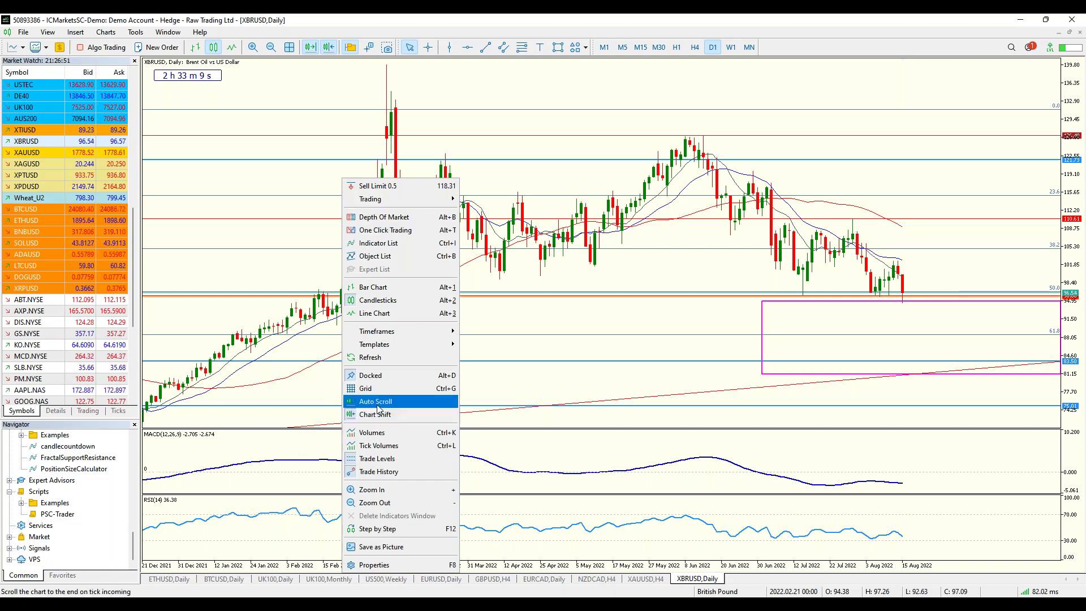
{"action": "mouse_move", "coordinate": [387, 350]}
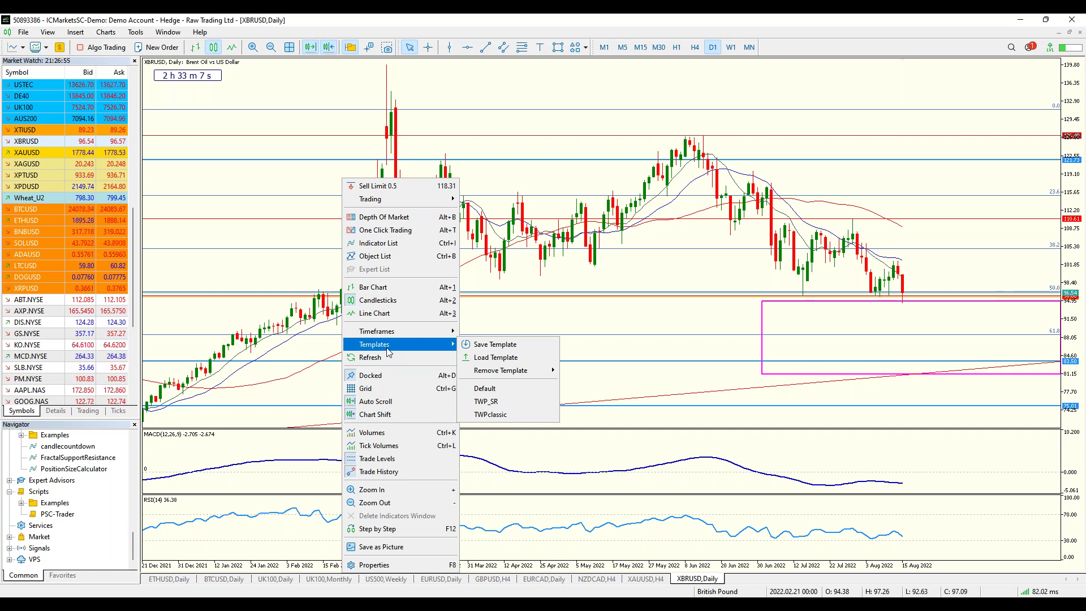
{"action": "left_click", "coordinate": [620, 325]}
Step: List all objects on the XBRUSD daily chart, including indicator-made ones, and delete every one of them
{"action": "right_click", "coordinate": [600, 325]}
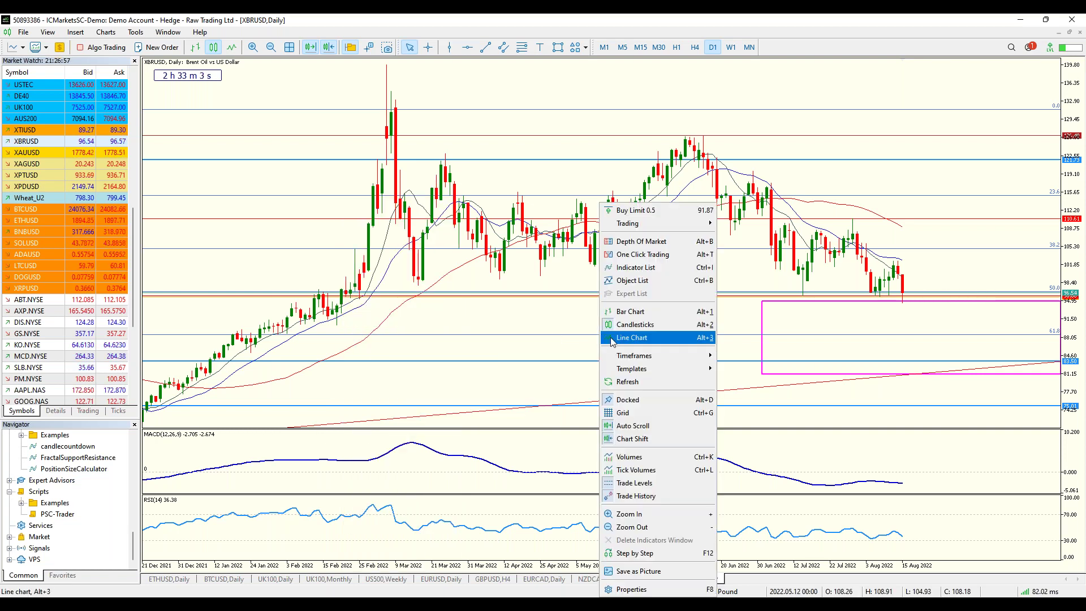
{"action": "left_click", "coordinate": [633, 281]}
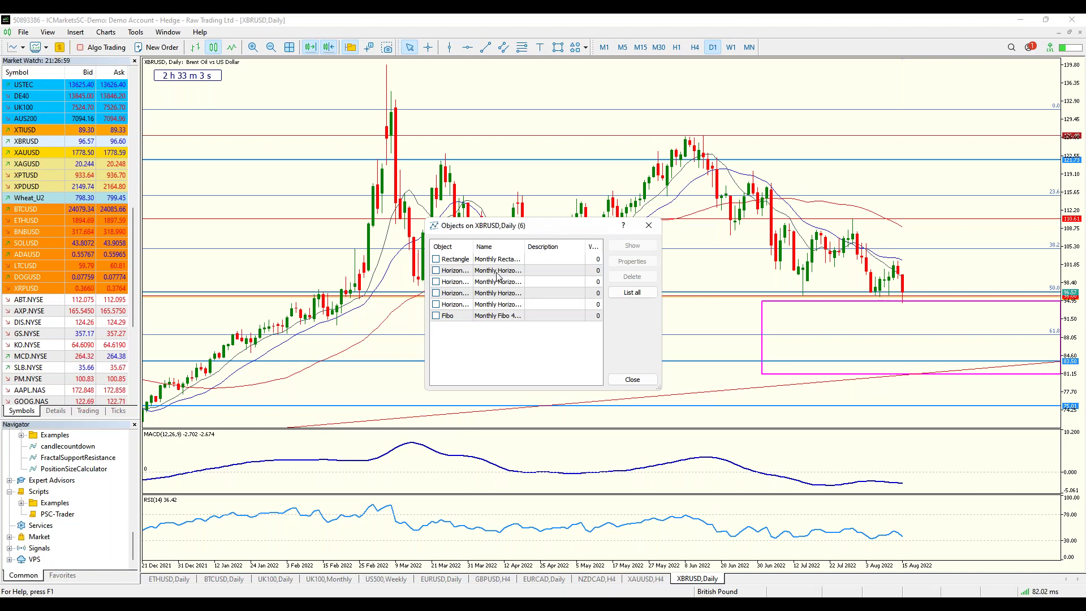
{"action": "left_click", "coordinate": [632, 292]}
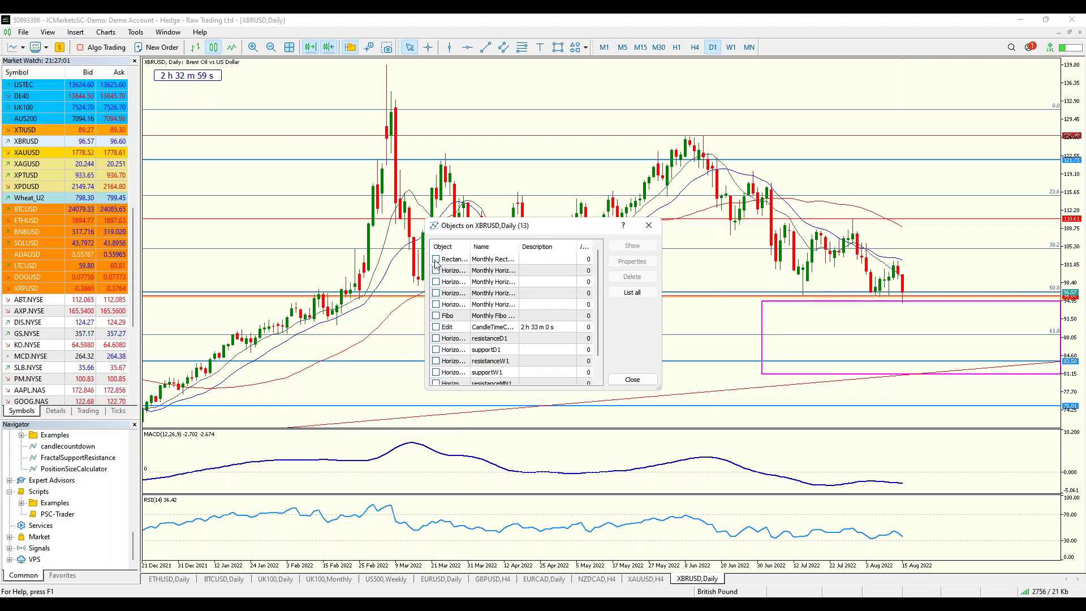
{"action": "left_click", "coordinate": [440, 263]}
{"action": "left_click", "coordinate": [632, 276]}
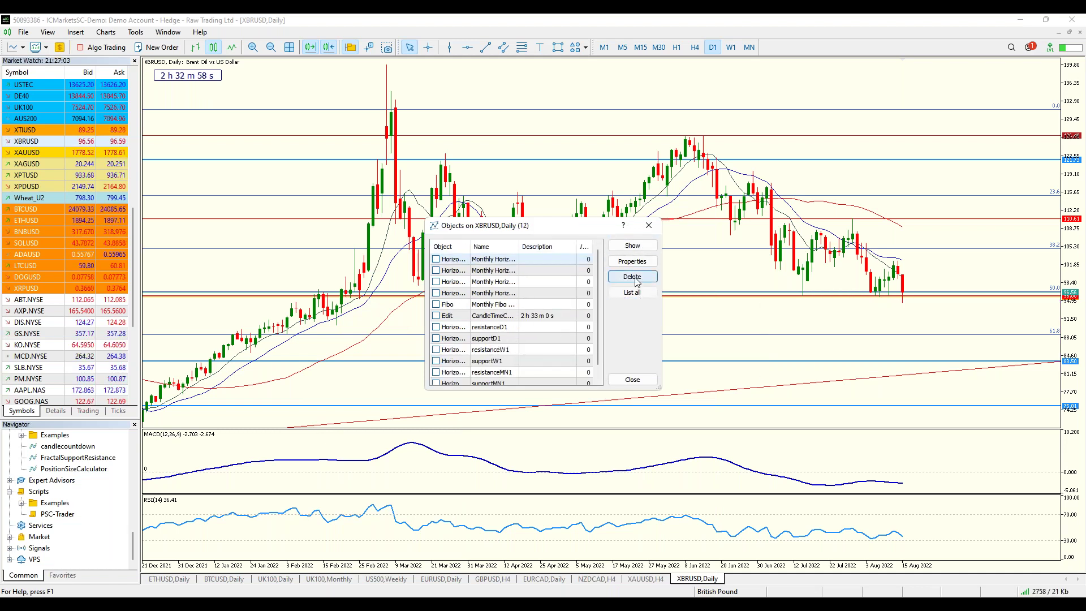
{"action": "left_click", "coordinate": [632, 277]}
{"action": "left_click", "coordinate": [633, 278]}
{"action": "left_click", "coordinate": [635, 277]}
{"action": "left_click", "coordinate": [634, 277]}
{"action": "left_click", "coordinate": [635, 277]}
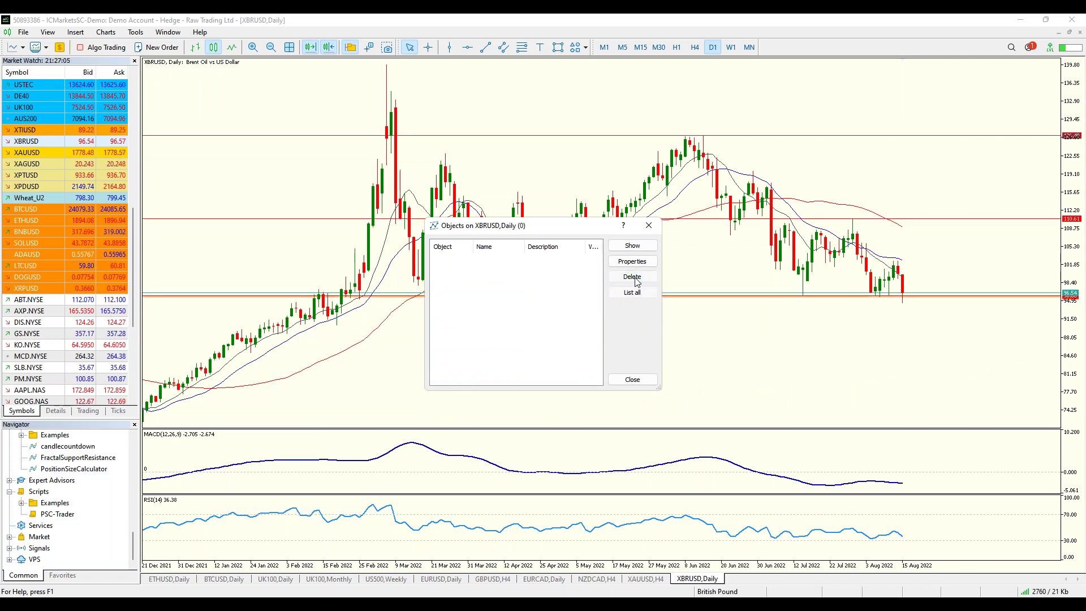
{"action": "left_click", "coordinate": [628, 380]}
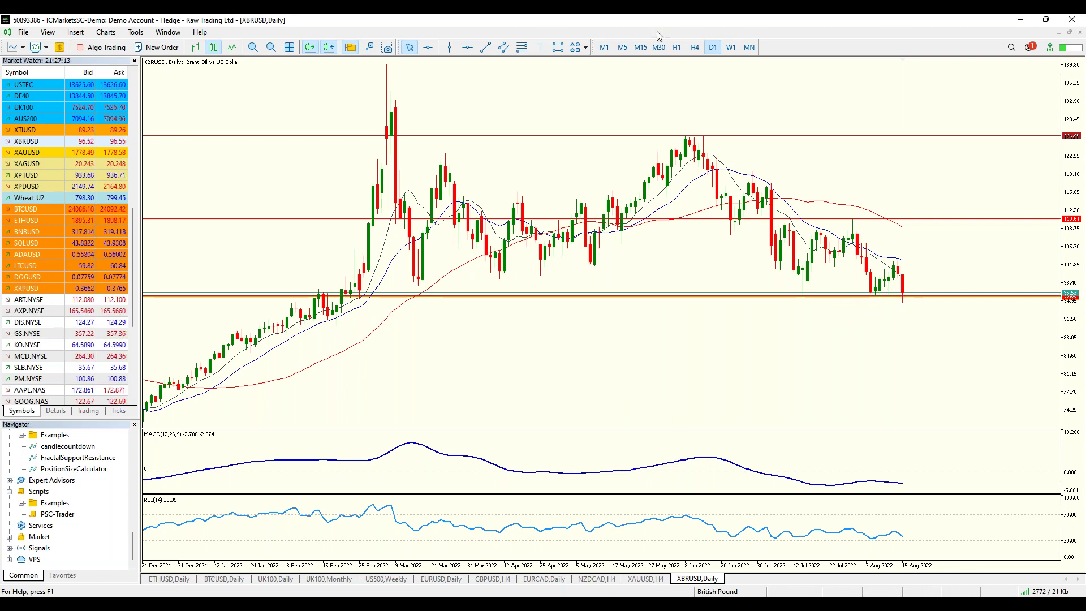
Step: Switch XBRUSD to the monthly timeframe and place a horizontal line at about 84.6, near the 2018 and 2021 swing highs
{"action": "left_click", "coordinate": [749, 48]}
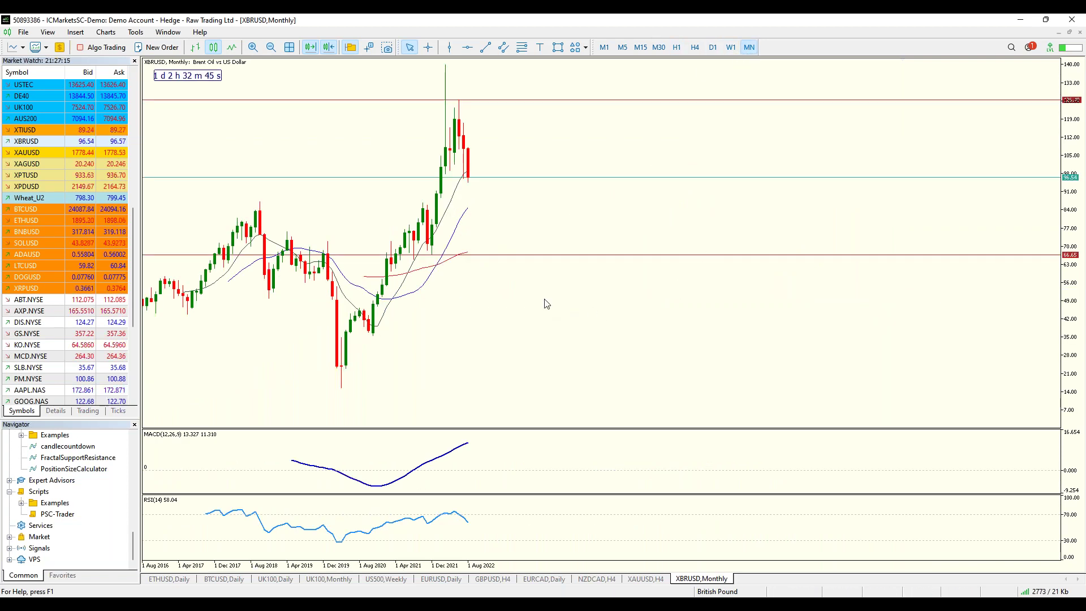
{"action": "left_click", "coordinate": [467, 48]}
{"action": "left_click", "coordinate": [502, 205]}
{"action": "left_click_drag", "start_coordinate": [503, 207], "coordinate": [503, 210]}
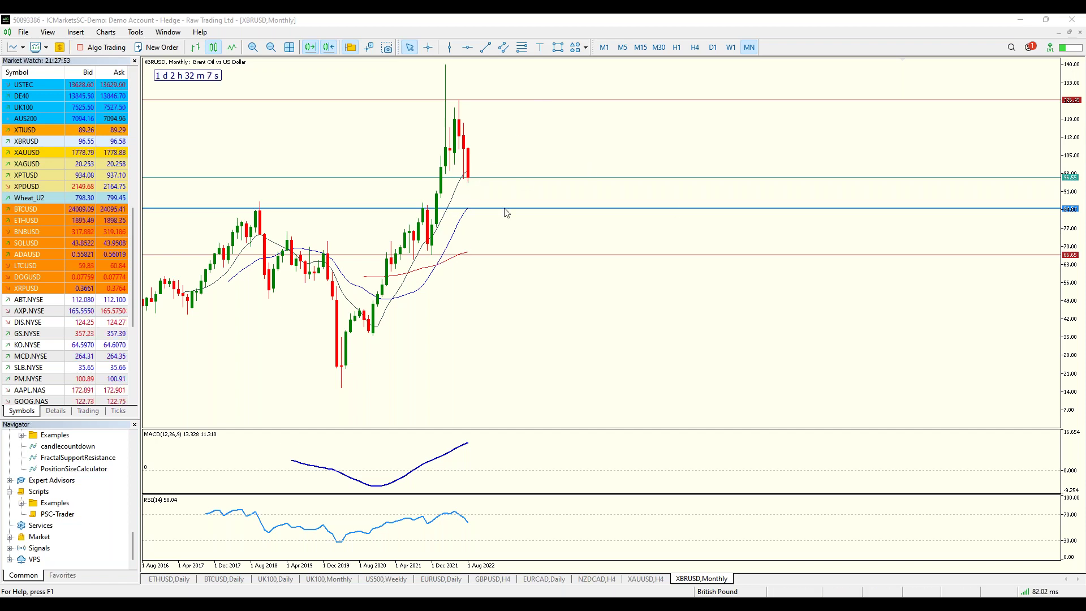
Step: Review XBRUSD against the new support line on the D1, H4 and W1 timeframes, compressing the H4 price scale
{"action": "left_click", "coordinate": [712, 47]}
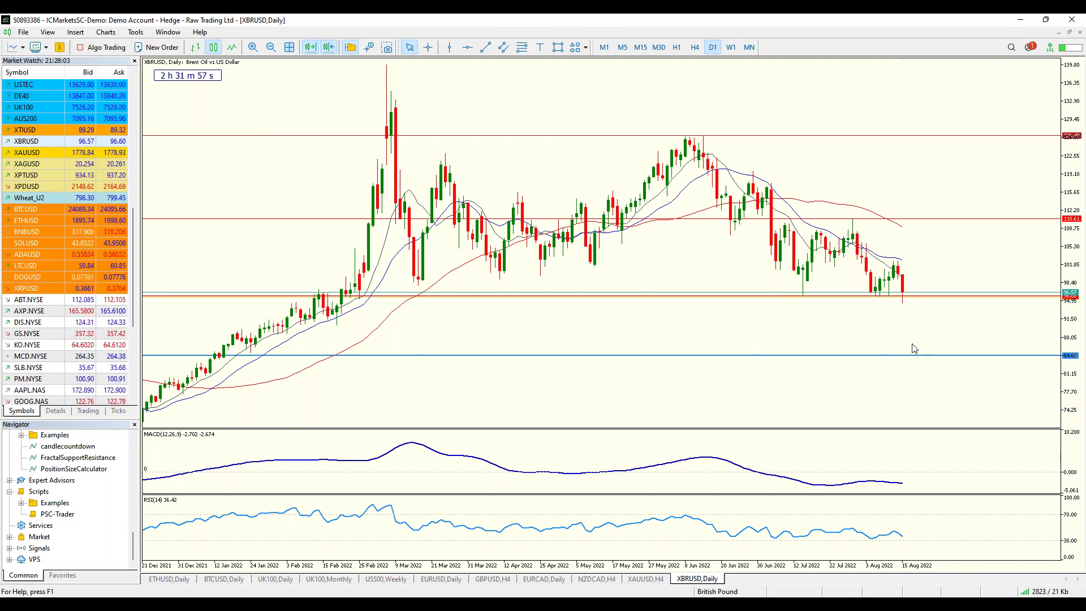
{"action": "left_click", "coordinate": [695, 48]}
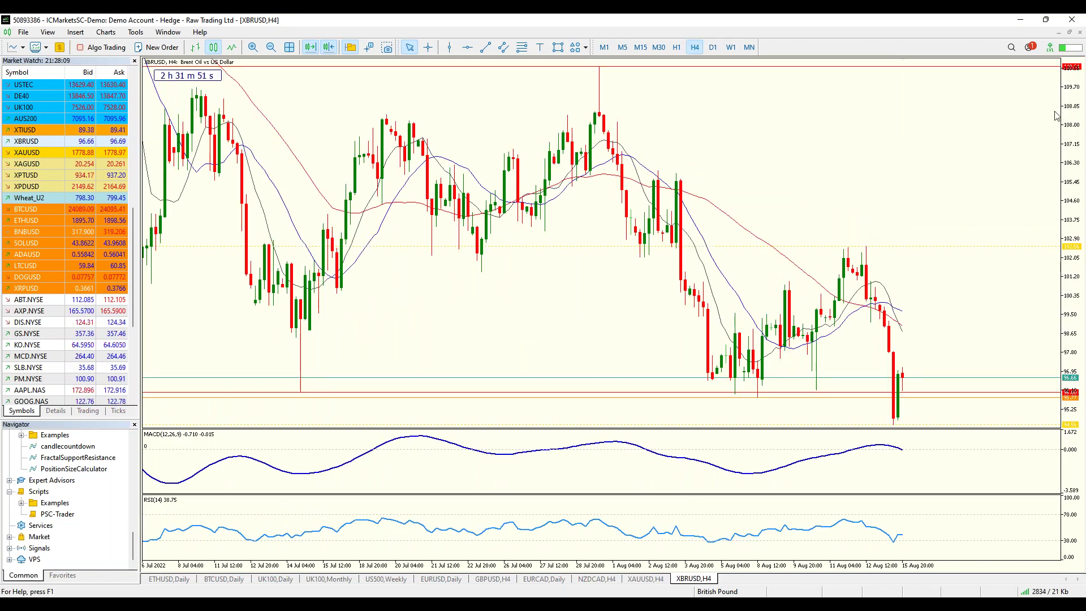
{"action": "left_click_drag", "start_coordinate": [1063, 256], "coordinate": [1063, 340]}
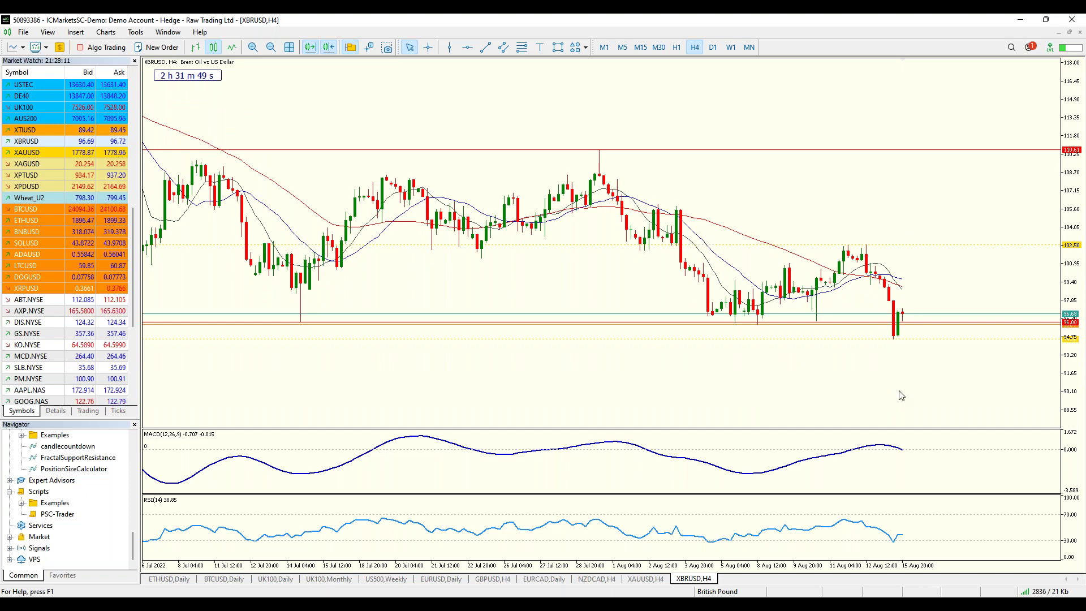
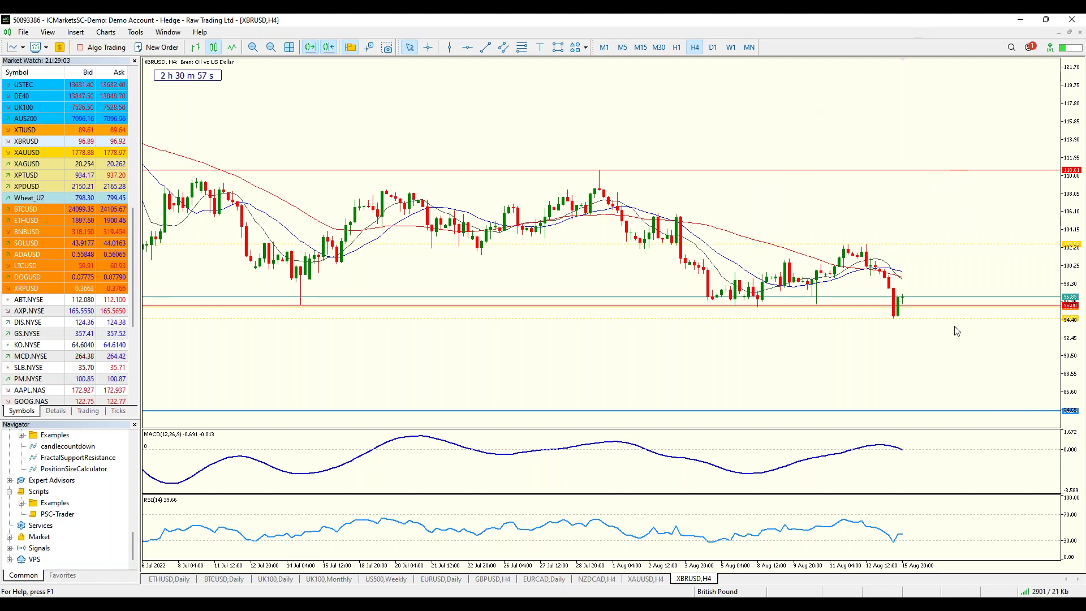
{"action": "left_click", "coordinate": [731, 47]}
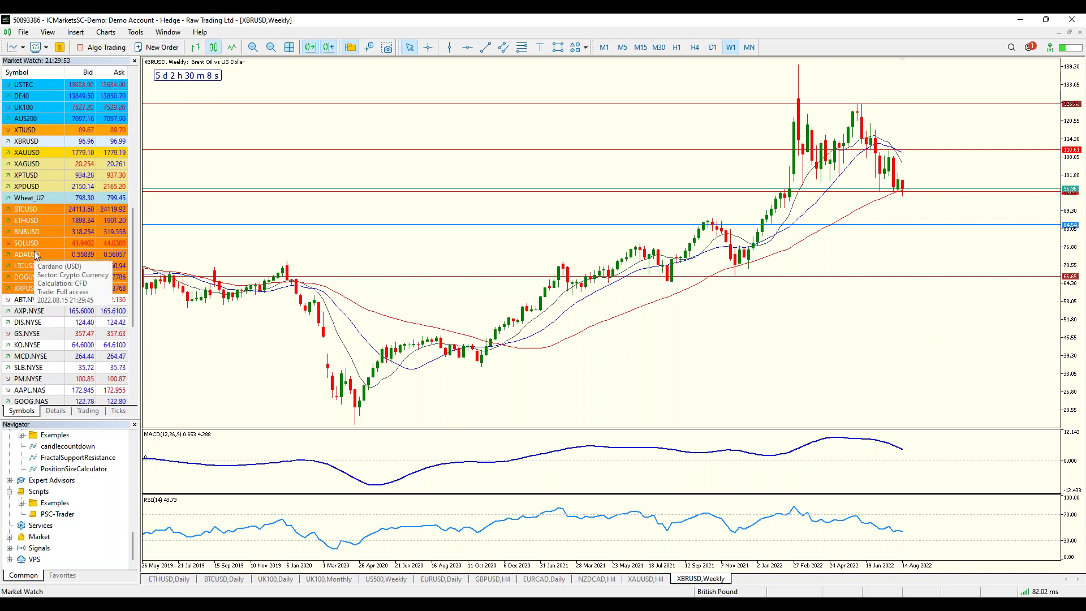
Step: Load XAUUSD into the chart, switch to the monthly timeframe, and add a horizontal line just above the latest candle's close
{"action": "left_click_drag", "start_coordinate": [32, 158], "coordinate": [522, 222]}
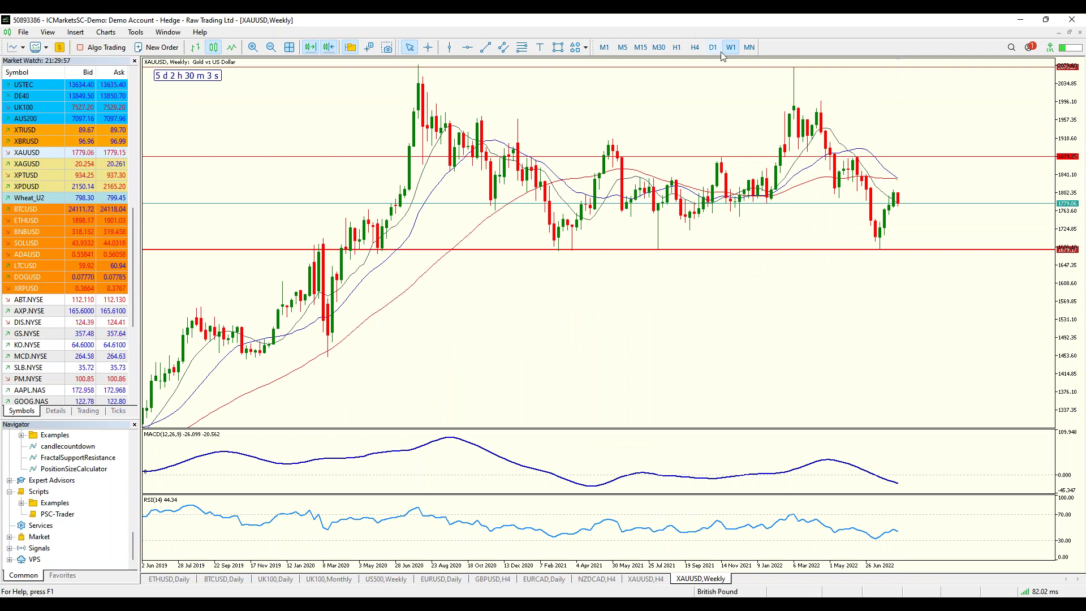
{"action": "left_click", "coordinate": [750, 49]}
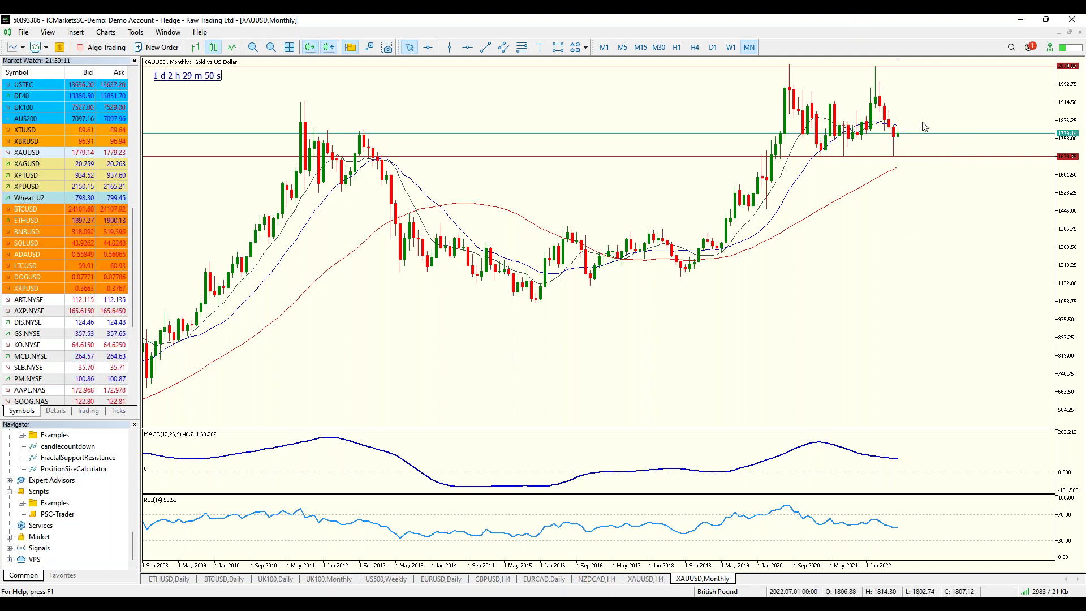
{"action": "left_click", "coordinate": [472, 49]}
{"action": "left_click", "coordinate": [912, 121]}
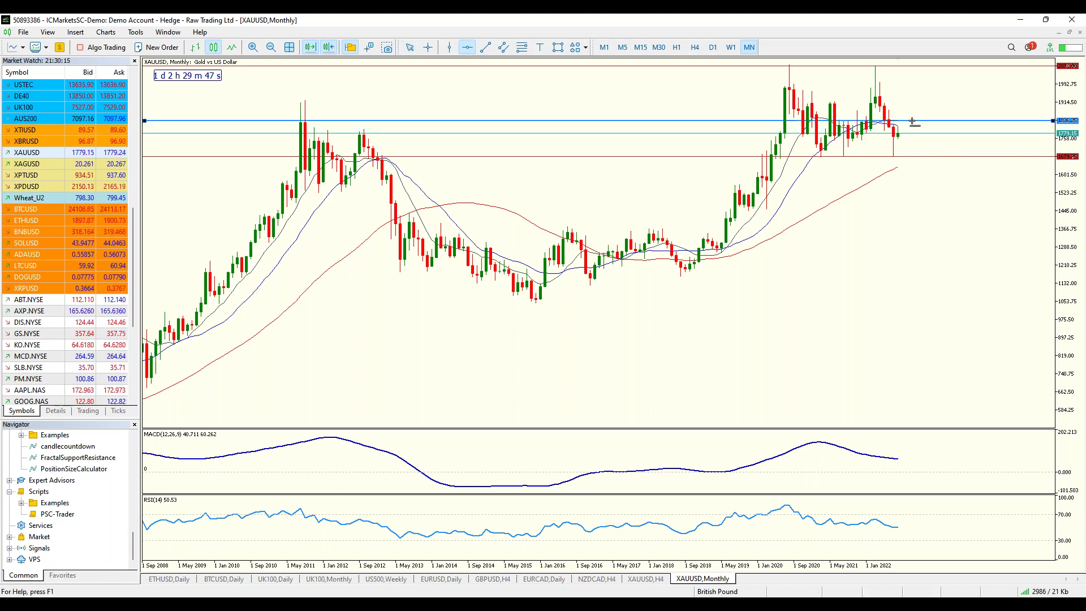
{"action": "left_click", "coordinate": [882, 129]}
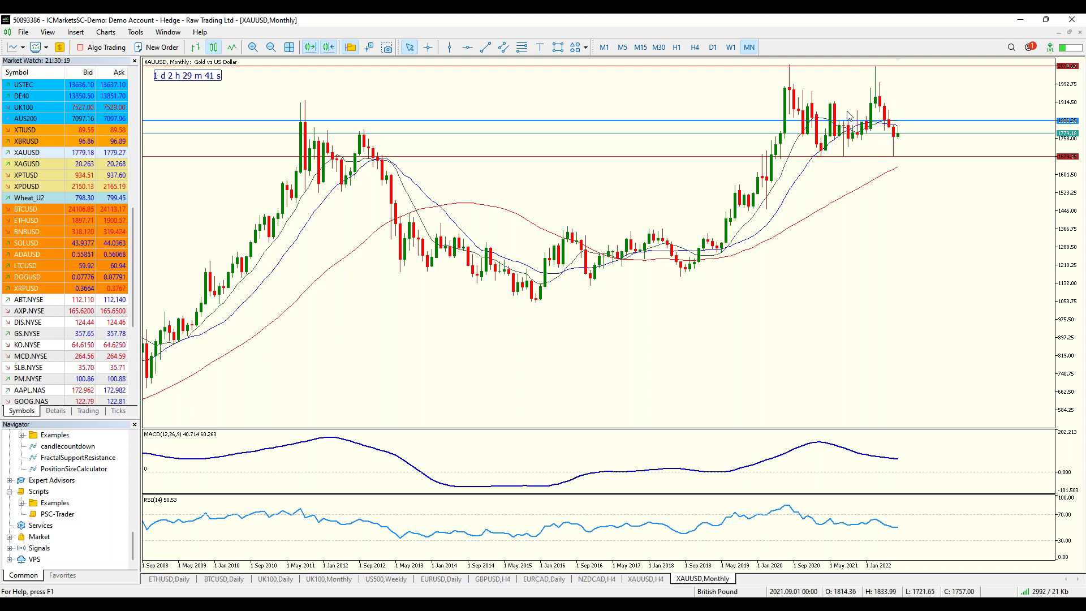
Step: Box the 2020–2022 consolidation on the XAUUSD monthly chart with a rectangle and delete that rectangle
{"action": "left_click", "coordinate": [558, 47]}
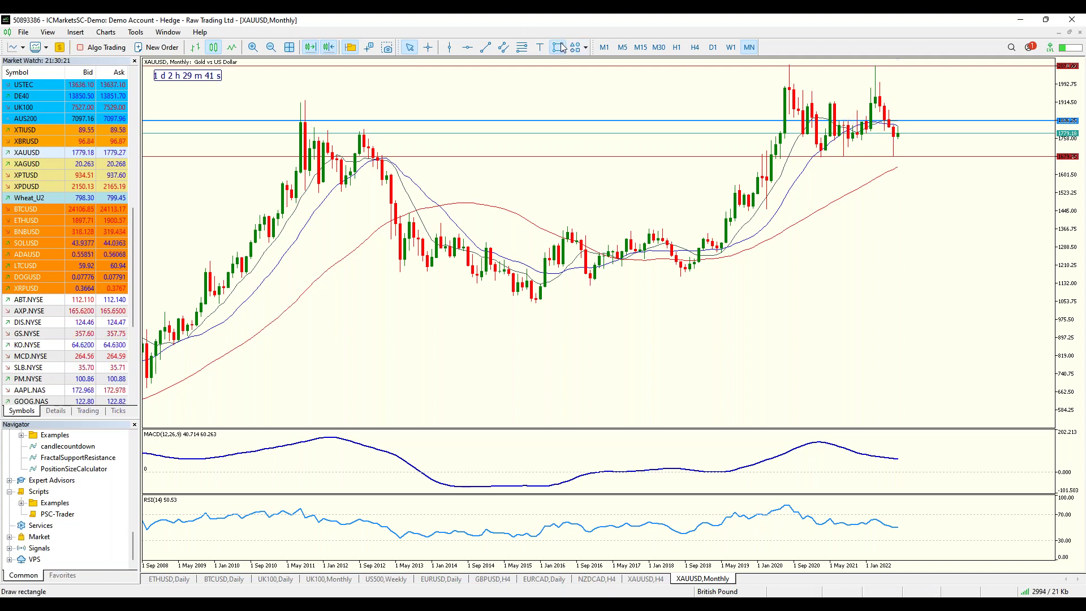
{"action": "mouse_move", "coordinate": [806, 103]}
{"action": "left_mouse_down"}
{"action": "mouse_move", "coordinate": [882, 116]}
{"action": "mouse_move", "coordinate": [892, 142]}
{"action": "left_mouse_up"}
{"action": "left_click", "coordinate": [893, 105]}
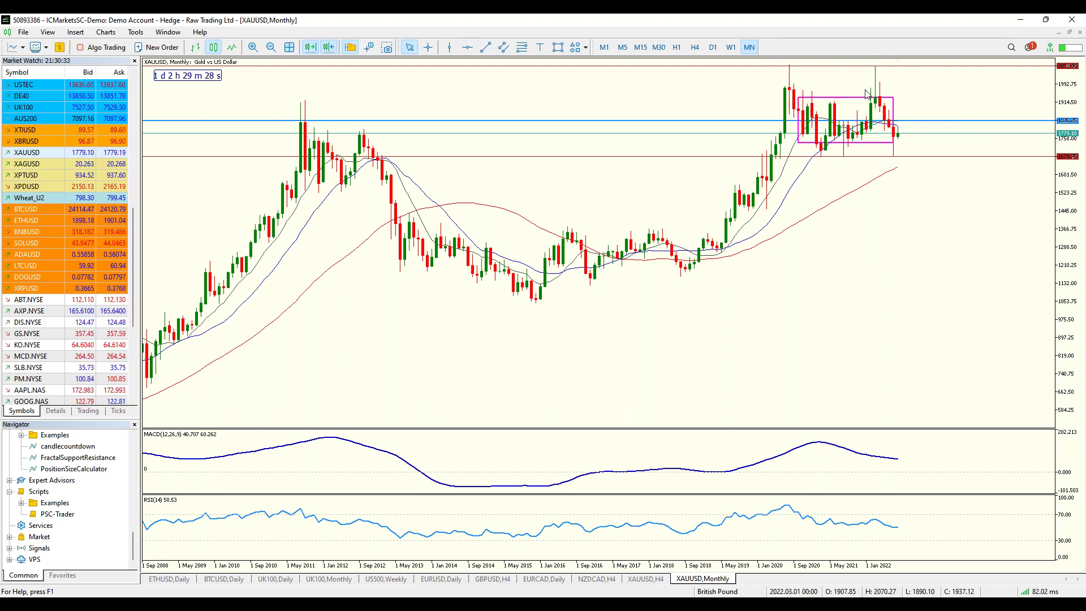
{"action": "right_click", "coordinate": [894, 98]}
{"action": "left_click", "coordinate": [911, 136]}
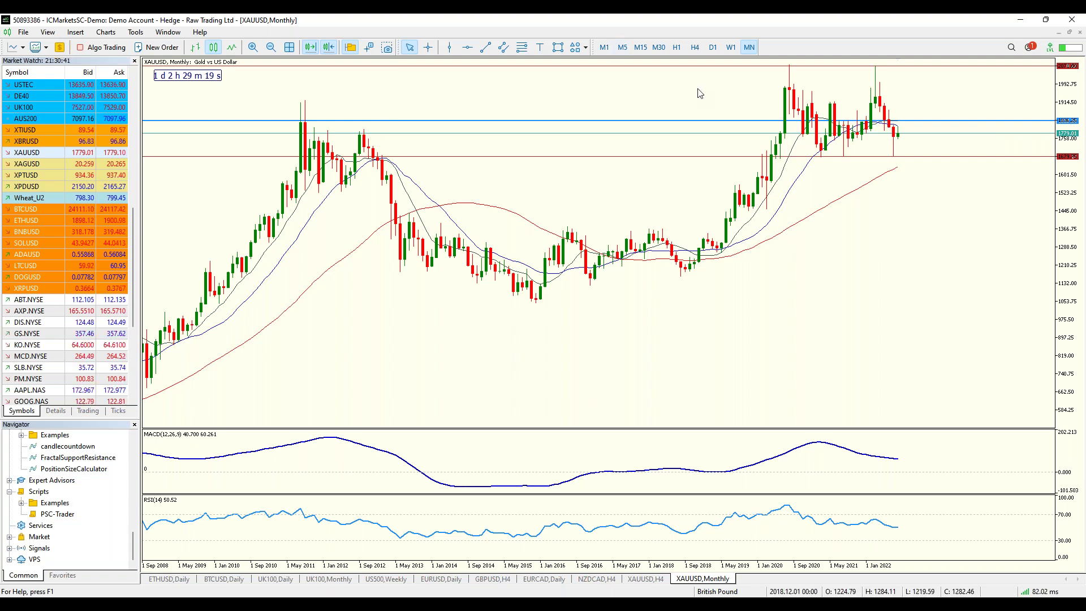
Step: Switch XAUUSD to the weekly timeframe and draw a thin rectangle zone at about 1806–1811, extending past the latest candle
{"action": "left_click", "coordinate": [730, 48]}
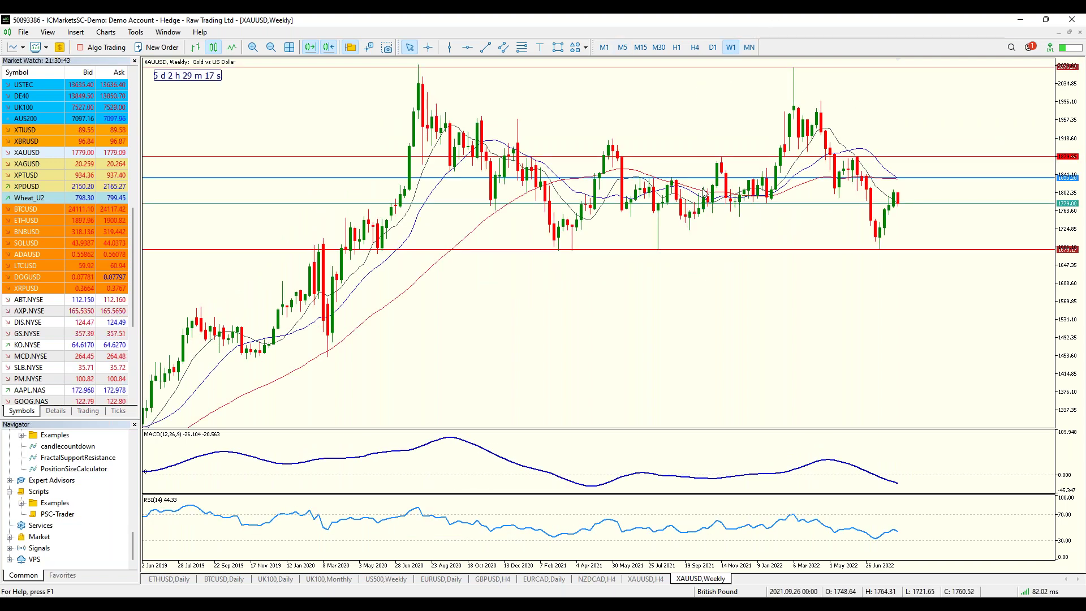
{"action": "mouse_move", "coordinate": [878, 196]}
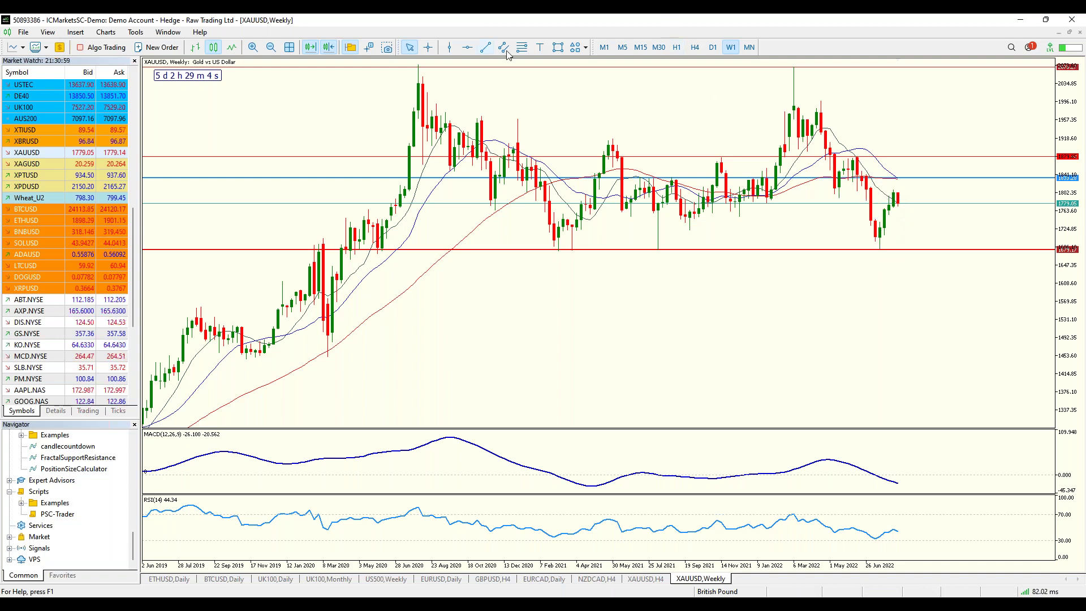
{"action": "left_click", "coordinate": [558, 47]}
{"action": "left_click_drag", "start_coordinate": [835, 188], "coordinate": [966, 192]}
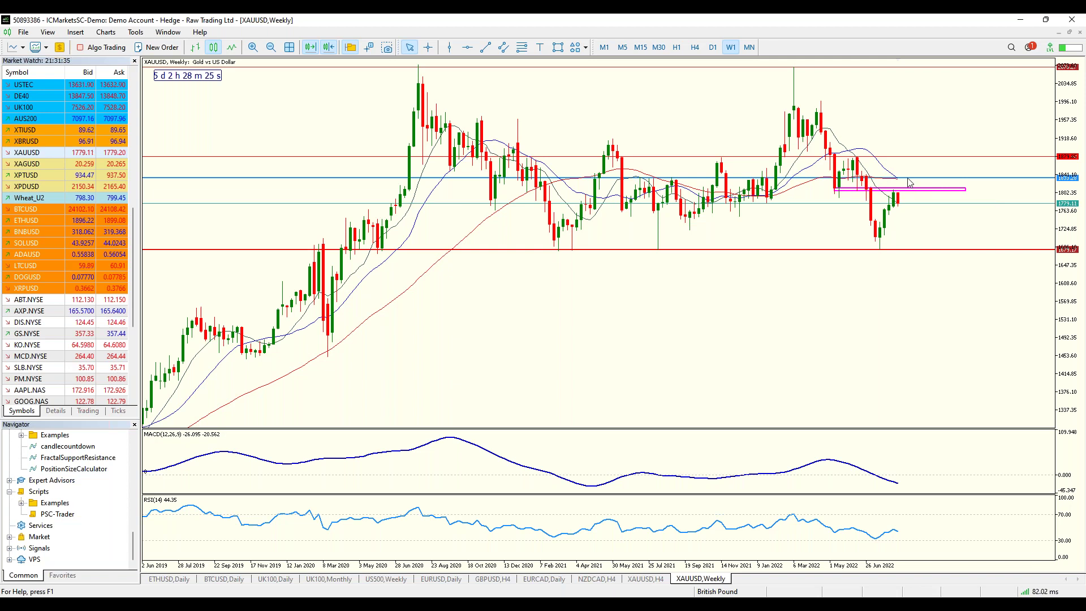
Step: Review XAUUSD against the new resistance zone on the monthly, W1, D1 and H4 timeframes
{"action": "left_click", "coordinate": [748, 48]}
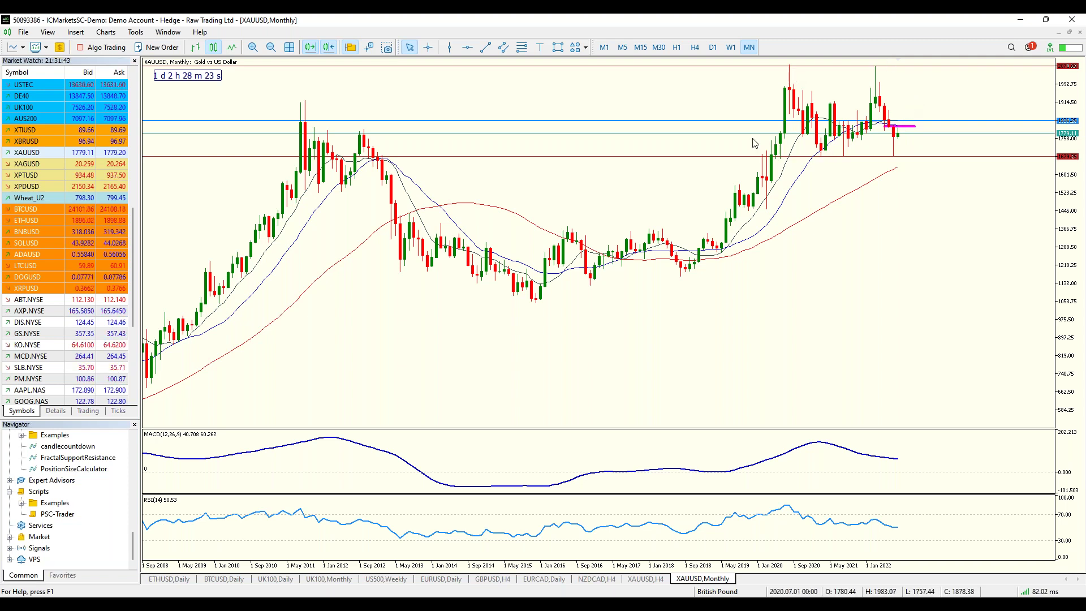
{"action": "left_click", "coordinate": [731, 48]}
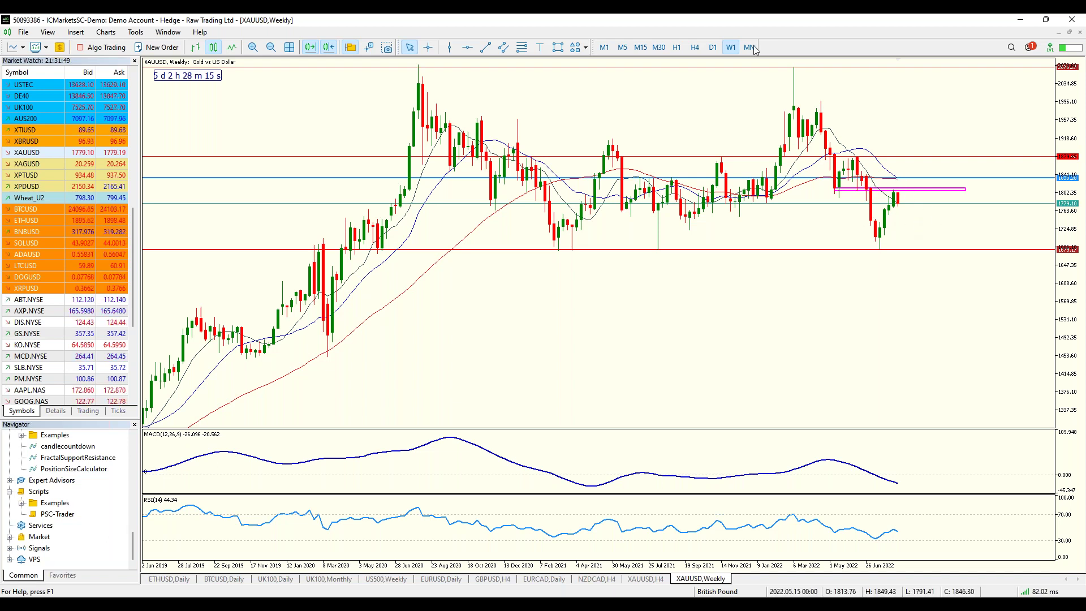
{"action": "left_click", "coordinate": [712, 49]}
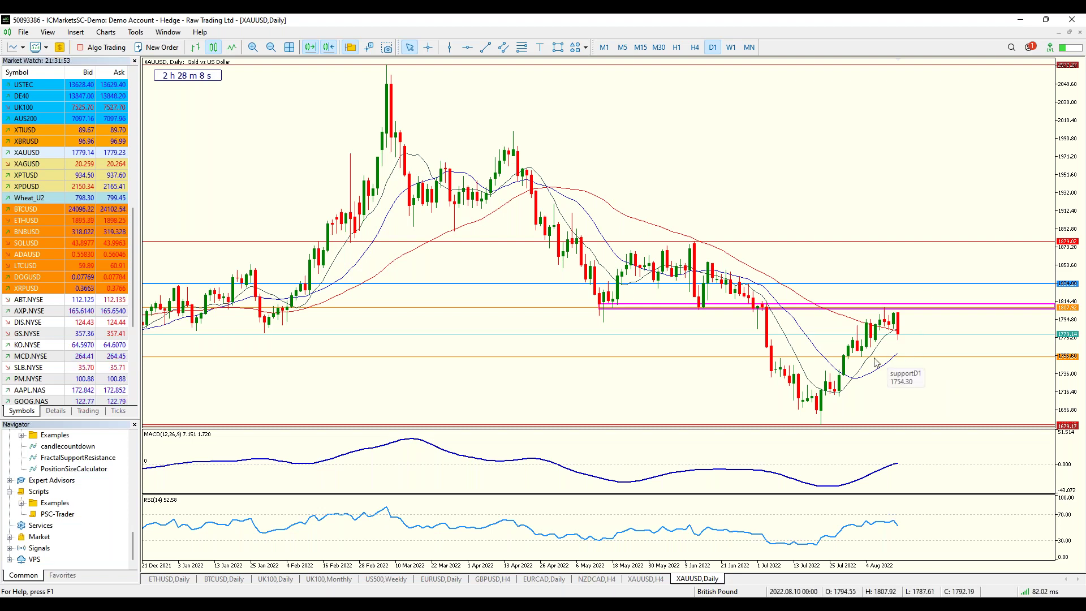
{"action": "left_click", "coordinate": [695, 48]}
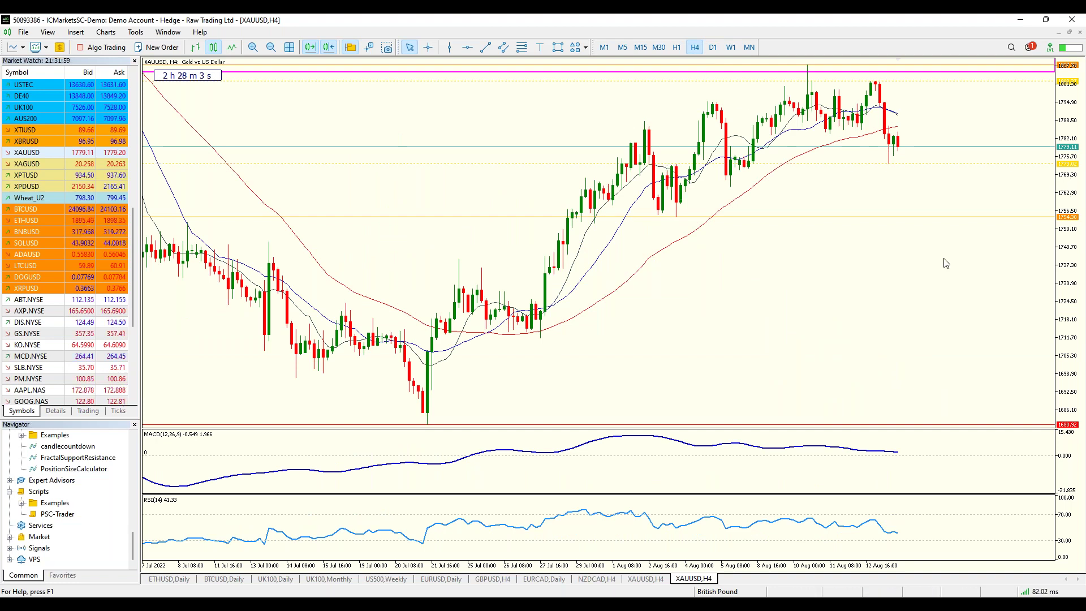
Step: Set the period of the Relative Strength Index indicator to 10 on the XAUUSD H4 chart
{"action": "right_click", "coordinate": [463, 522]}
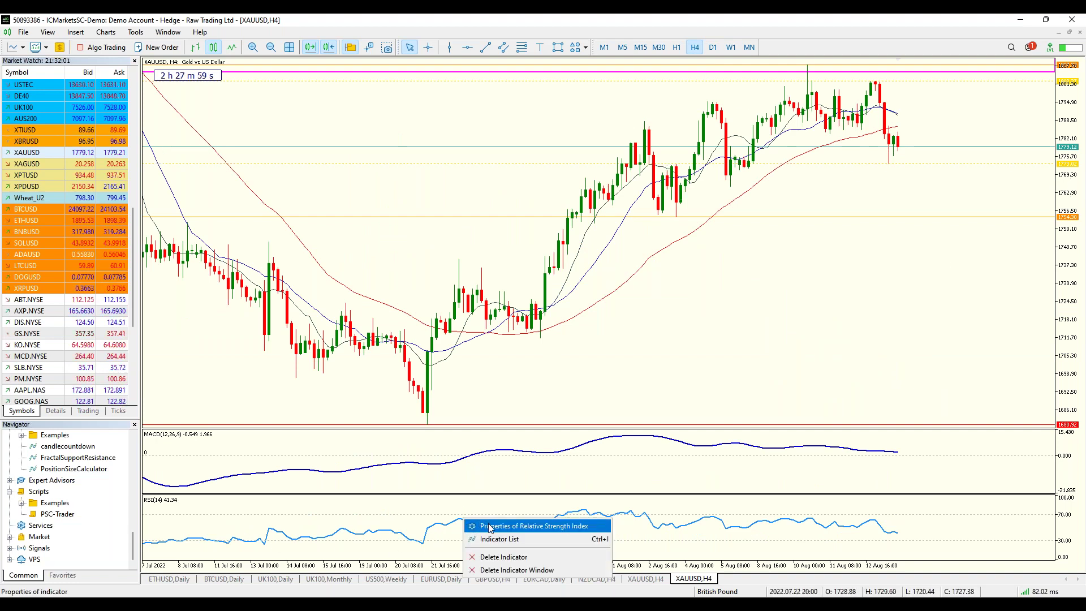
{"action": "left_click", "coordinate": [490, 524]}
{"action": "type", "text": "10"}
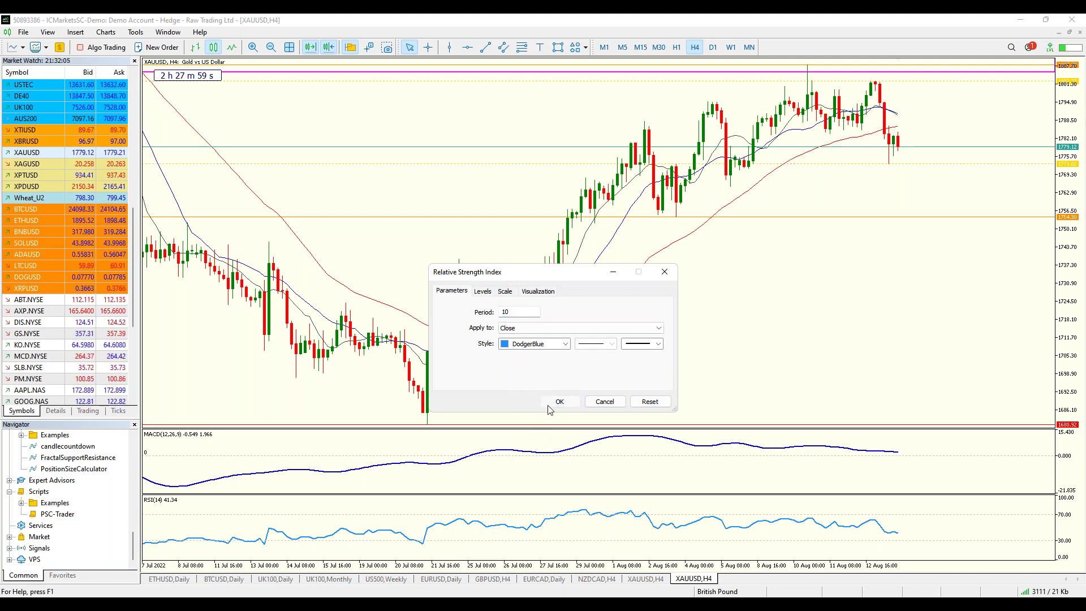
{"action": "left_click", "coordinate": [558, 402]}
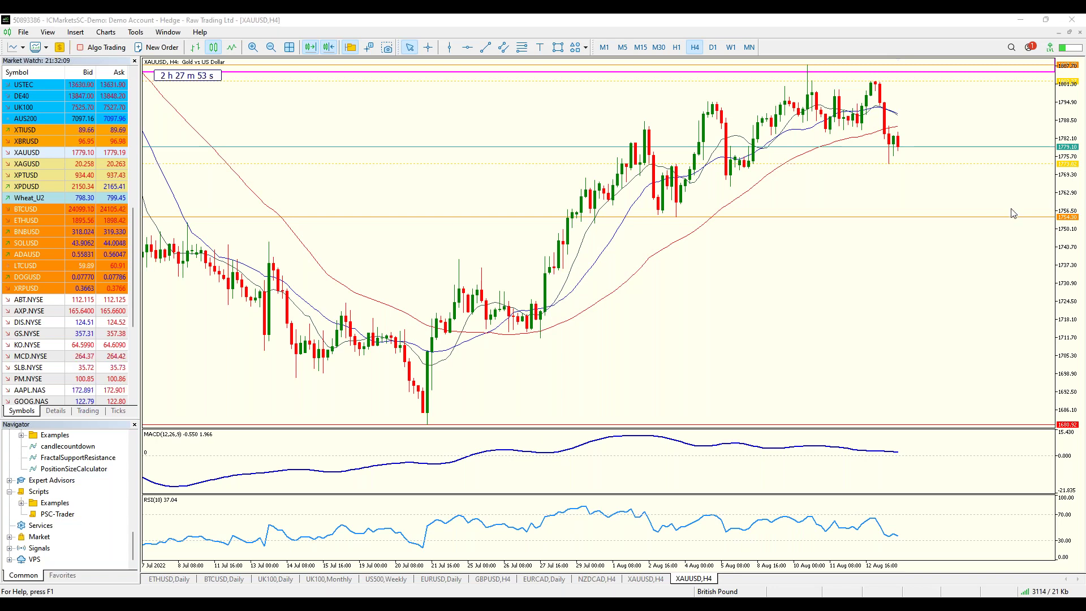
Step: Sketch the divergence: a rising line across the two August price highs, verticals through both, and horizontal lines over RSI and MACD
{"action": "left_click_drag", "start_coordinate": [714, 105], "coordinate": [814, 63]}
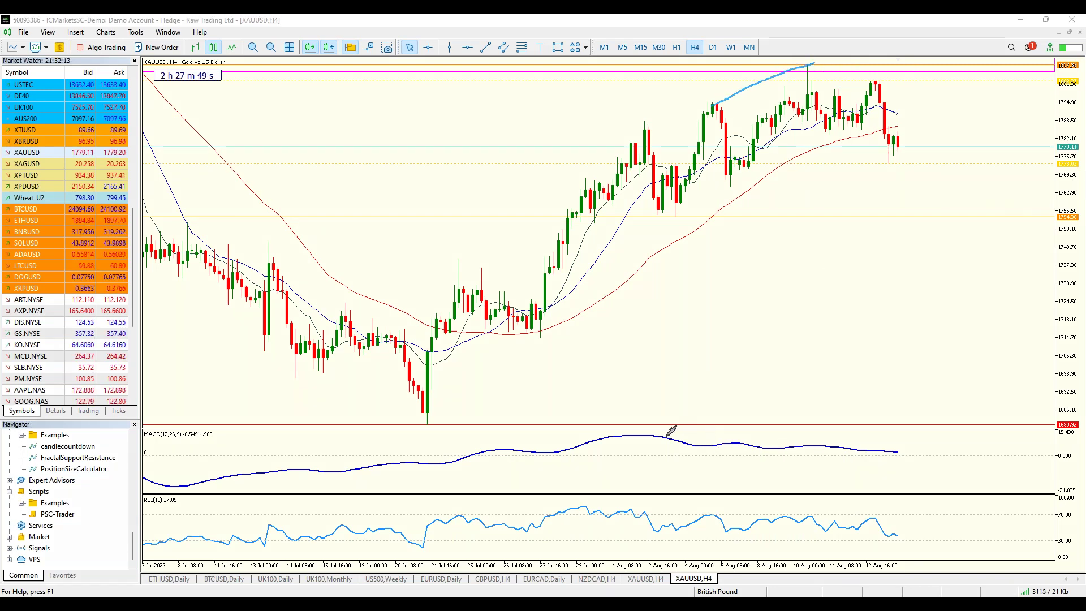
{"action": "mouse_move", "coordinate": [708, 105]}
{"action": "left_mouse_down"}
{"action": "mouse_move", "coordinate": [711, 60]}
{"action": "mouse_move", "coordinate": [708, 594]}
{"action": "left_mouse_up"}
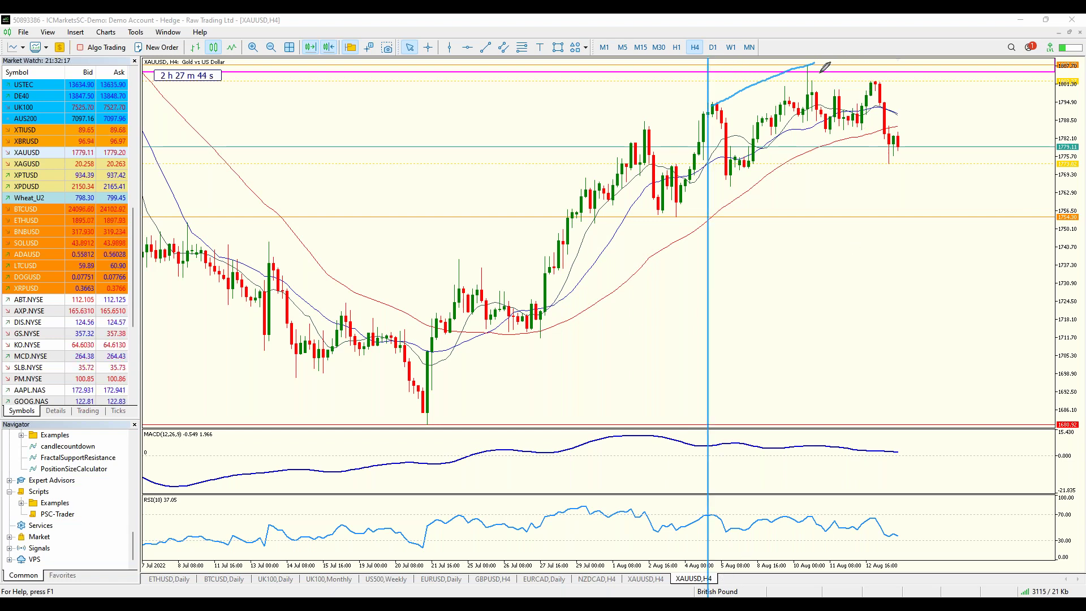
{"action": "left_click_drag", "start_coordinate": [815, 41], "coordinate": [815, 516]}
{"action": "left_click_drag", "start_coordinate": [823, 562], "coordinate": [815, 595]}
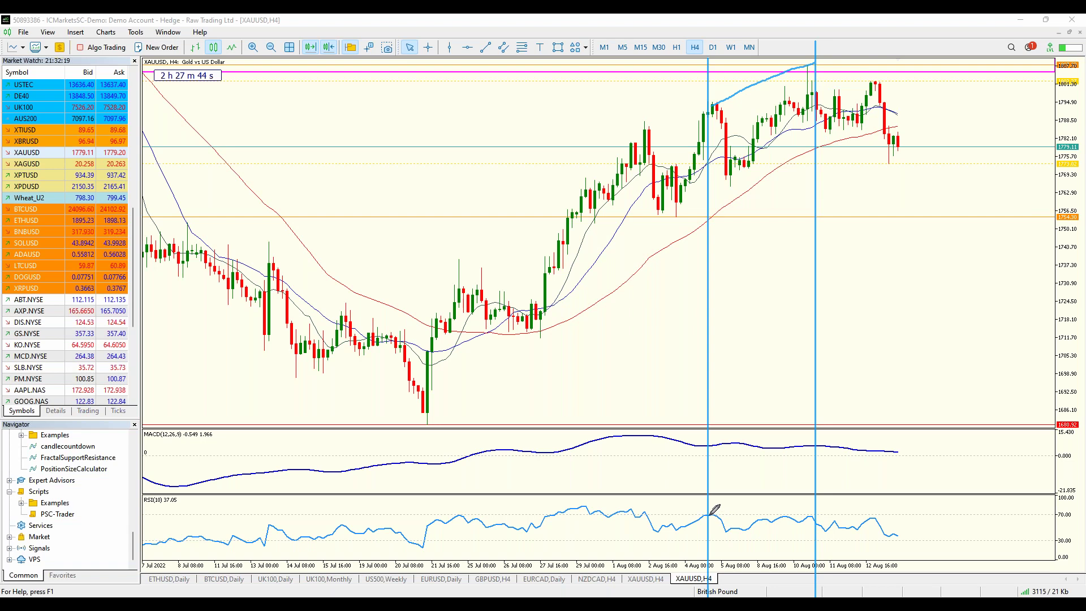
{"action": "left_click_drag", "start_coordinate": [710, 514], "coordinate": [844, 514]}
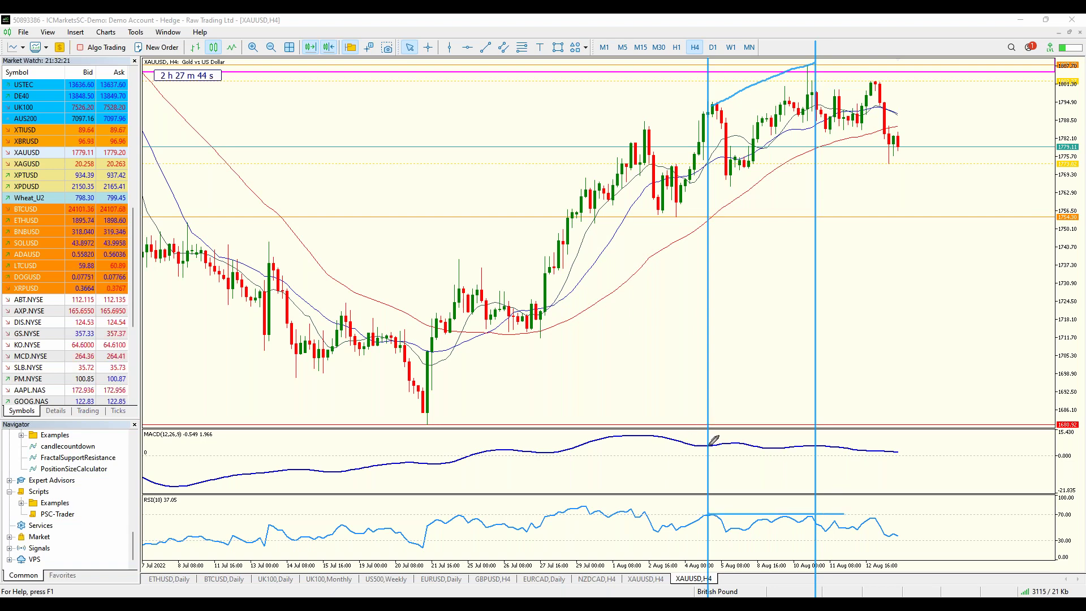
{"action": "left_click_drag", "start_coordinate": [704, 440], "coordinate": [881, 440]}
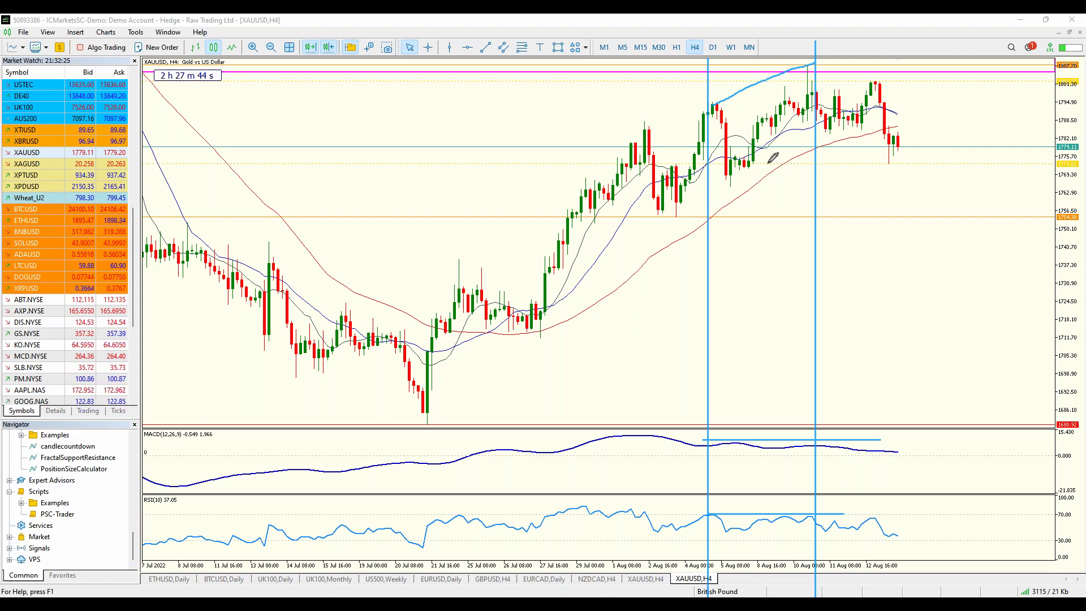
Step: Trace the recent price swings and broken neckline, and draw horizontal support lines at about 1765 and 1755
{"action": "mouse_move", "coordinate": [792, 101]}
{"action": "left_mouse_down"}
{"action": "mouse_move", "coordinate": [833, 128]}
{"action": "mouse_move", "coordinate": [880, 81]}
{"action": "mouse_move", "coordinate": [899, 172]}
{"action": "left_mouse_up"}
{"action": "left_click_drag", "start_coordinate": [837, 131], "coordinate": [942, 129]}
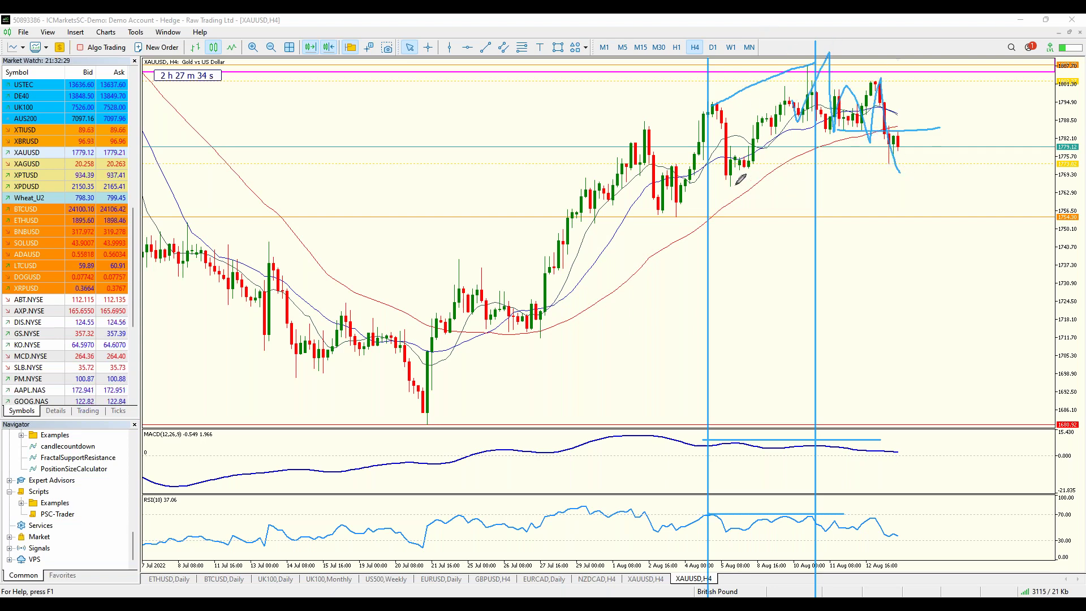
{"action": "left_click_drag", "start_coordinate": [731, 186], "coordinate": [1051, 186]}
{"action": "left_click_drag", "start_coordinate": [648, 214], "coordinate": [1005, 214]}
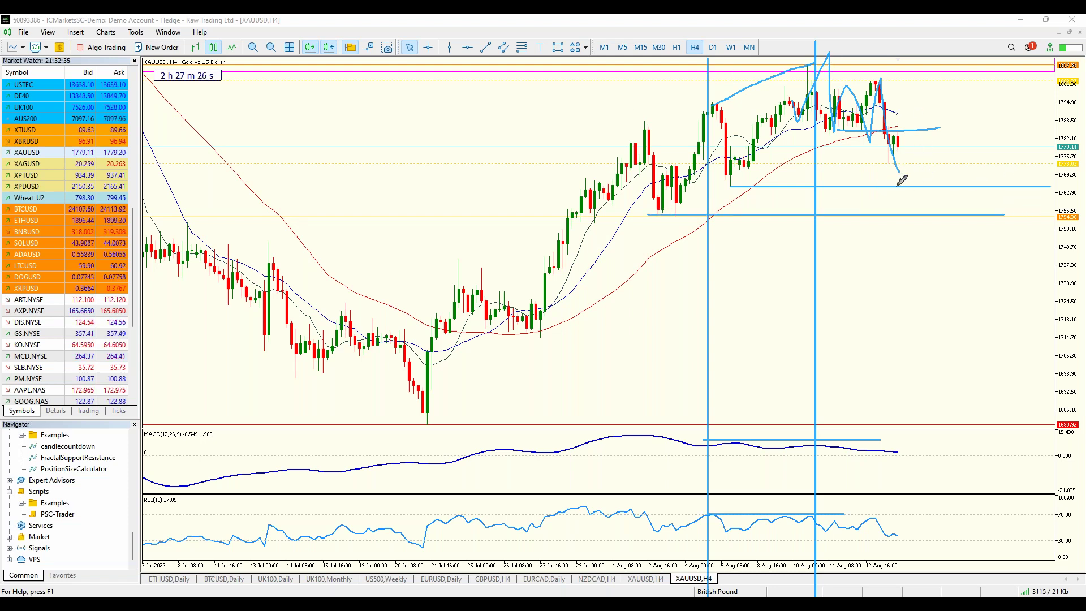
Step: Sketch a bounce from the 1765 support and an alternative curved drop below 1755, and clear all the sketches
{"action": "left_click_drag", "start_coordinate": [899, 180], "coordinate": [932, 65]}
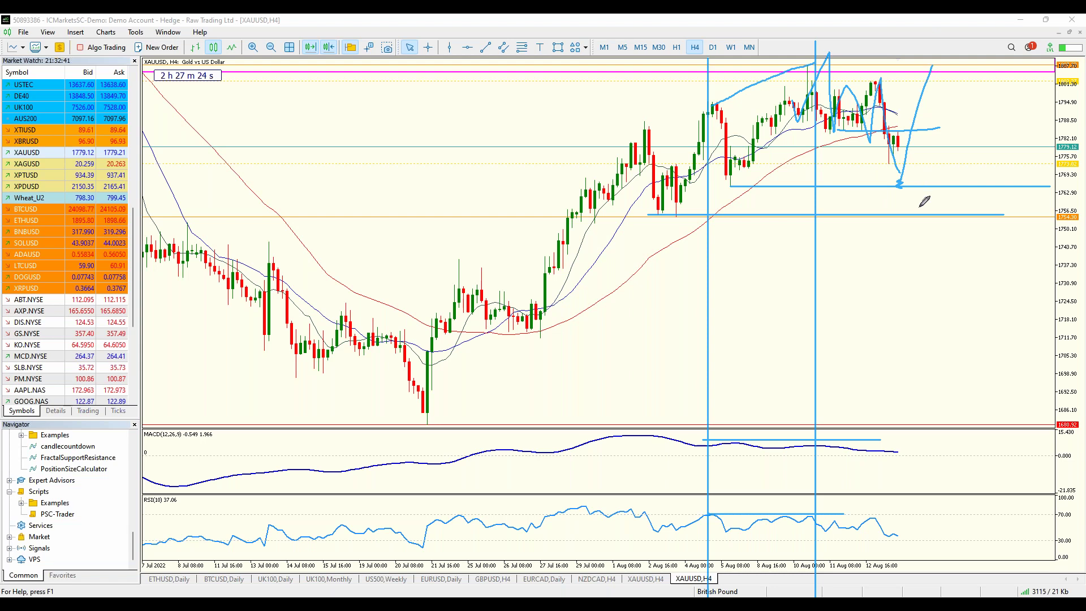
{"action": "mouse_move", "coordinate": [905, 189]}
{"action": "left_mouse_down"}
{"action": "mouse_move", "coordinate": [906, 162]}
{"action": "mouse_move", "coordinate": [910, 197]}
{"action": "left_mouse_up"}
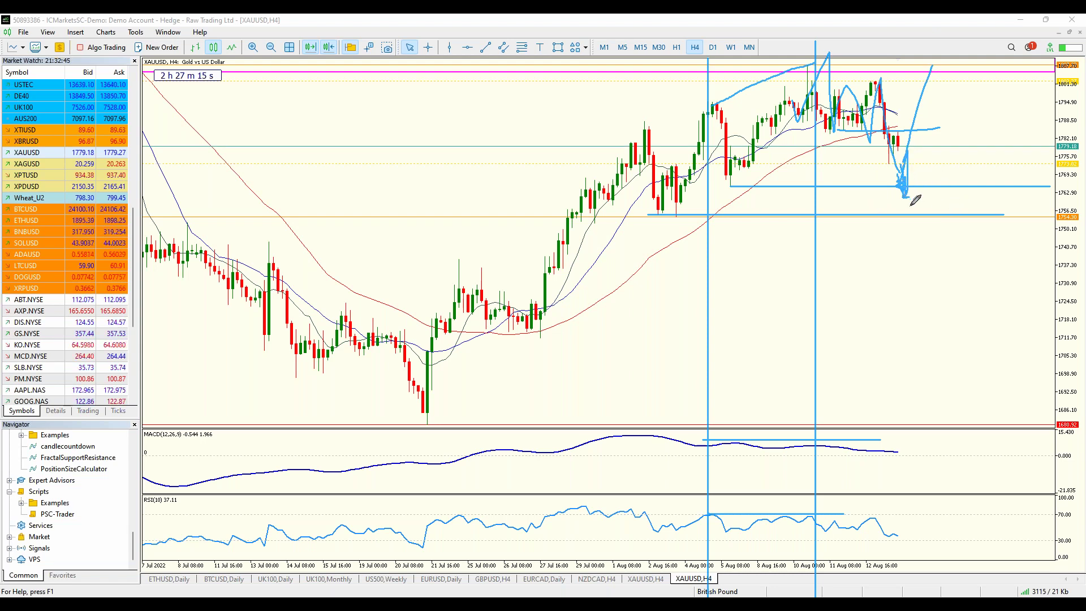
{"action": "mouse_move", "coordinate": [764, 100]}
{"action": "left_mouse_down"}
{"action": "mouse_move", "coordinate": [882, 107]}
{"action": "mouse_move", "coordinate": [934, 290]}
{"action": "mouse_move", "coordinate": [964, 206]}
{"action": "left_mouse_up"}
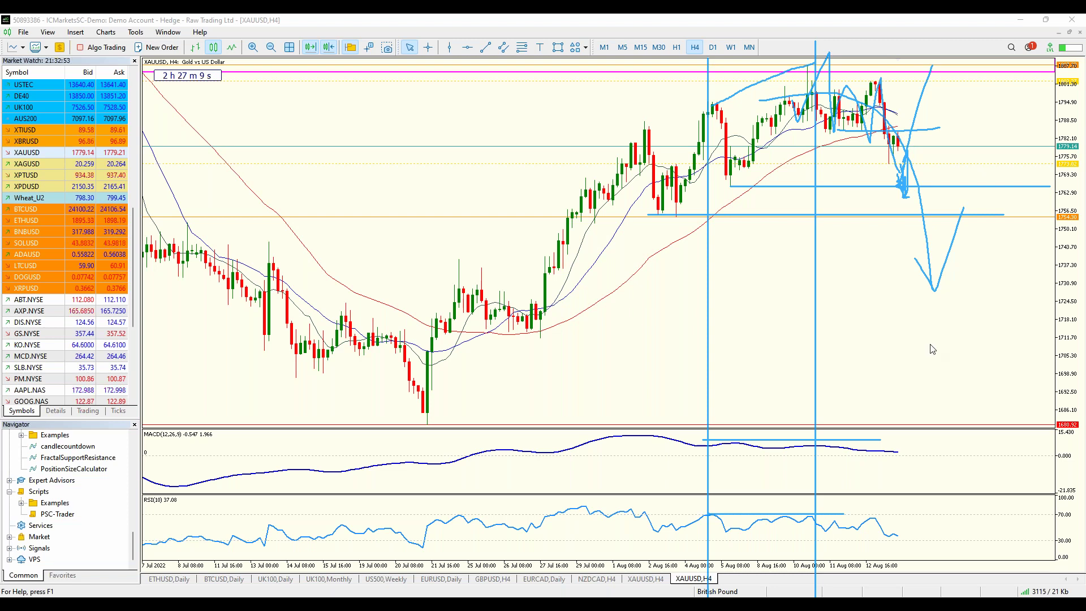
{"action": "key", "text": "e"}
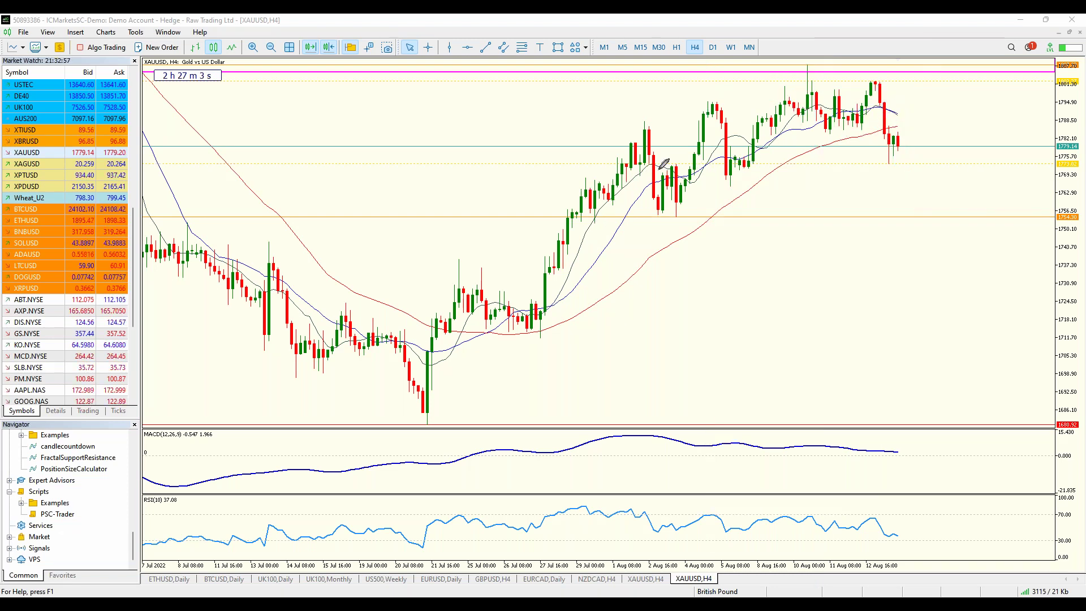
Step: Mark the gaps between the blue and red moving averages, sketch a projected downward crossover, and clear the marks
{"action": "left_click_drag", "start_coordinate": [898, 123], "coordinate": [898, 130]}
{"action": "left_click_drag", "start_coordinate": [795, 125], "coordinate": [804, 156]}
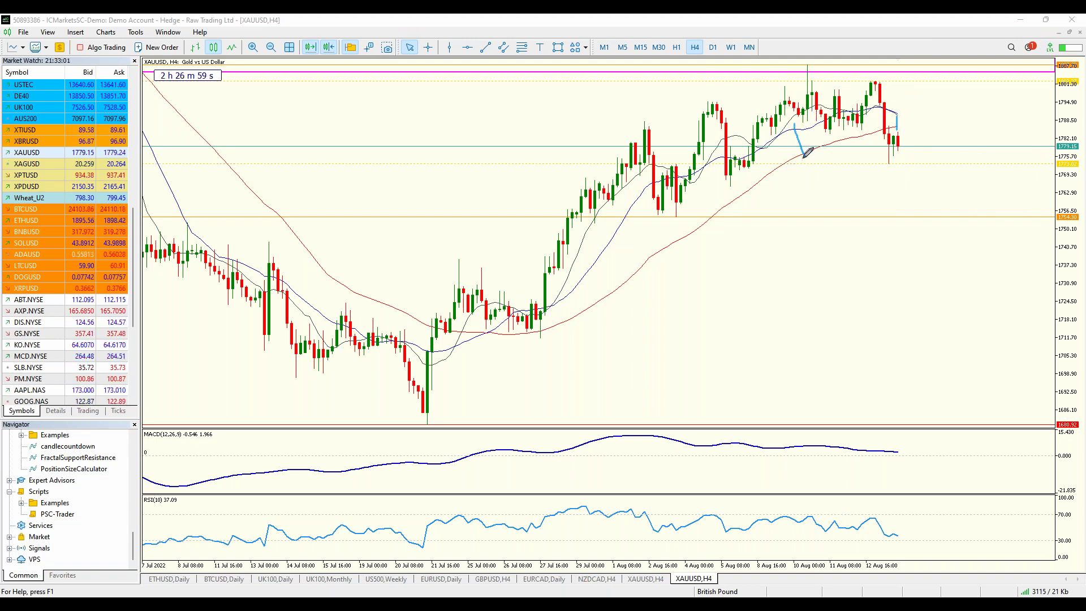
{"action": "left_click_drag", "start_coordinate": [703, 164], "coordinate": [724, 210]}
{"action": "left_click_drag", "start_coordinate": [599, 203], "coordinate": [650, 248]}
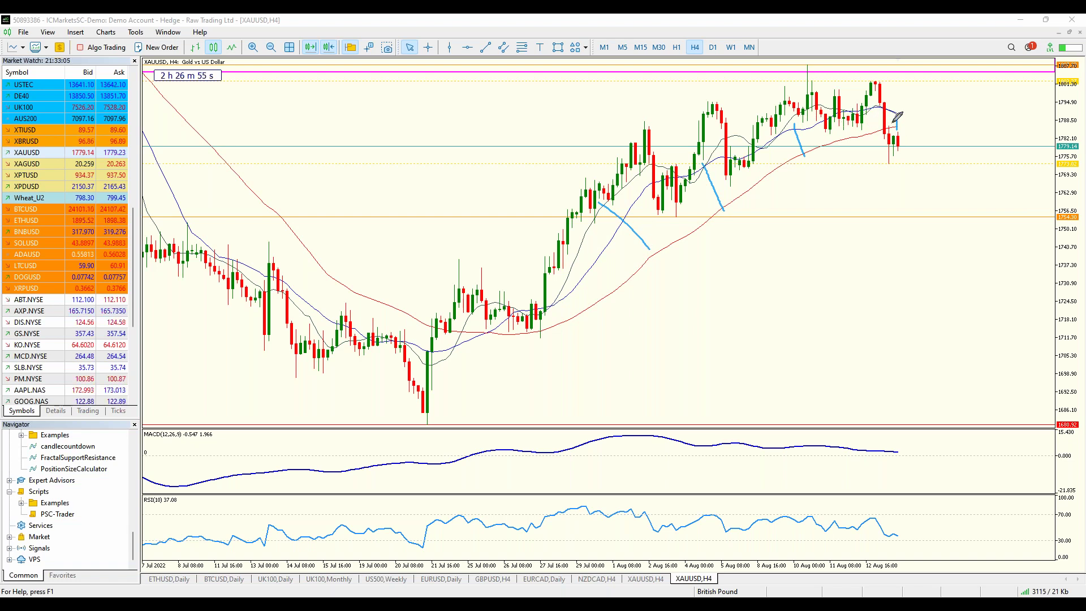
{"action": "mouse_move", "coordinate": [892, 115]}
{"action": "left_mouse_down"}
{"action": "mouse_move", "coordinate": [911, 131]}
{"action": "mouse_move", "coordinate": [921, 120]}
{"action": "mouse_move", "coordinate": [960, 177]}
{"action": "left_mouse_up"}
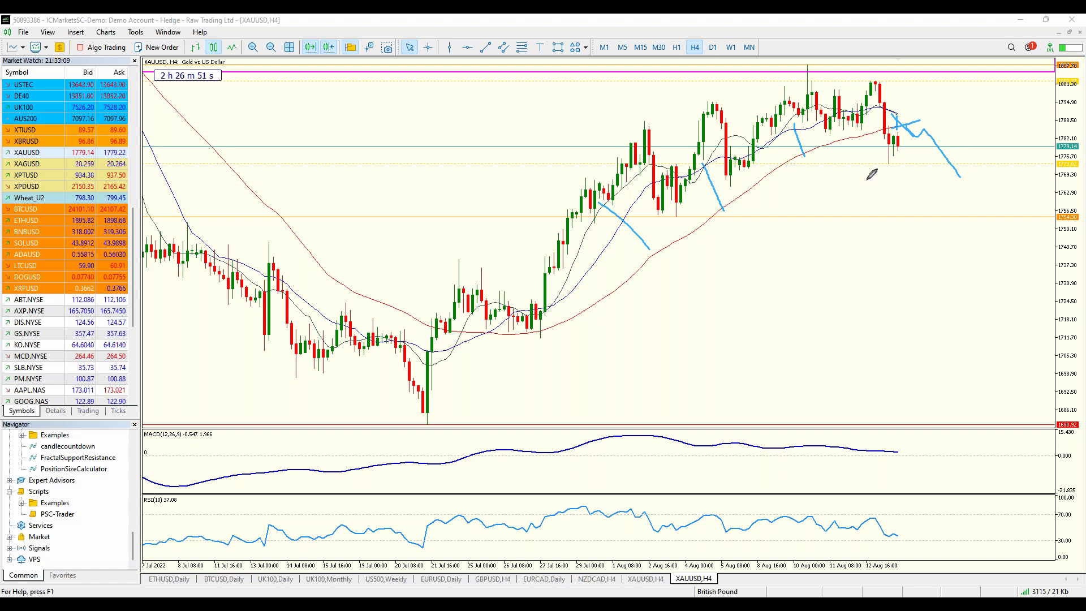
{"action": "key", "text": "Escape"}
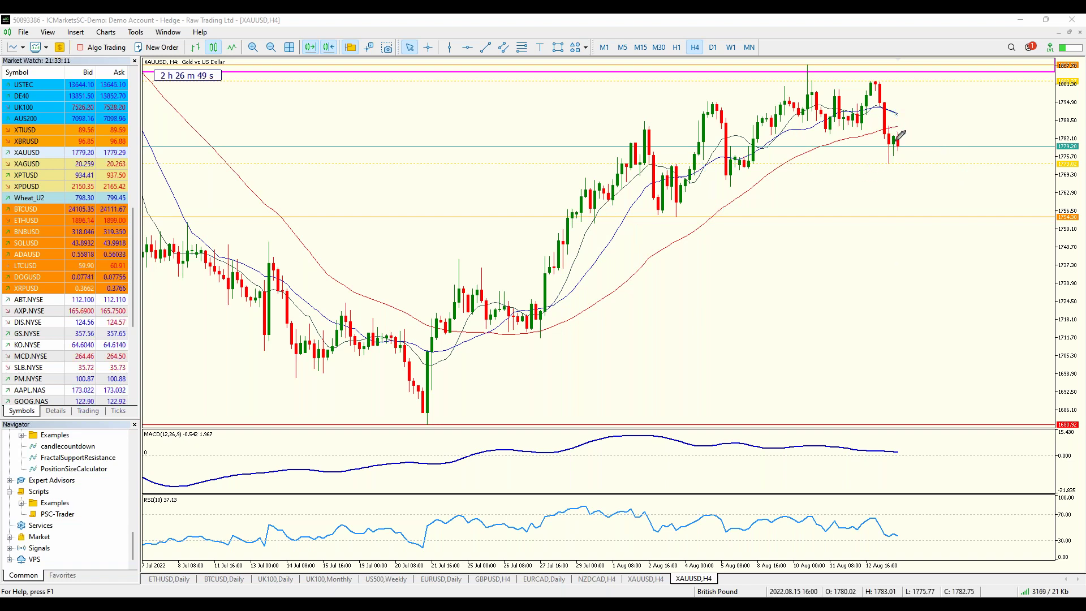
Step: Sketch a short upward move from the latest XAUUSD H4 candle and erase it
{"action": "mouse_move", "coordinate": [905, 128]}
{"action": "left_mouse_down"}
{"action": "mouse_move", "coordinate": [901, 148]}
{"action": "mouse_move", "coordinate": [898, 79]}
{"action": "mouse_move", "coordinate": [912, 52]}
{"action": "mouse_move", "coordinate": [917, 90]}
{"action": "left_mouse_up"}
{"action": "key", "text": "e"}
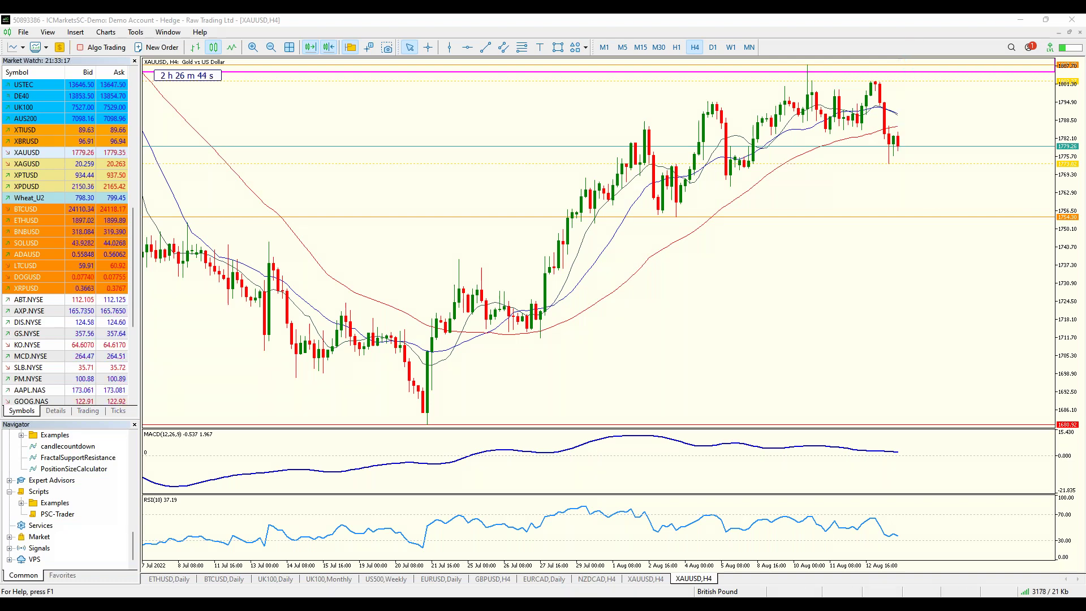
{"action": "key", "text": "Escape"}
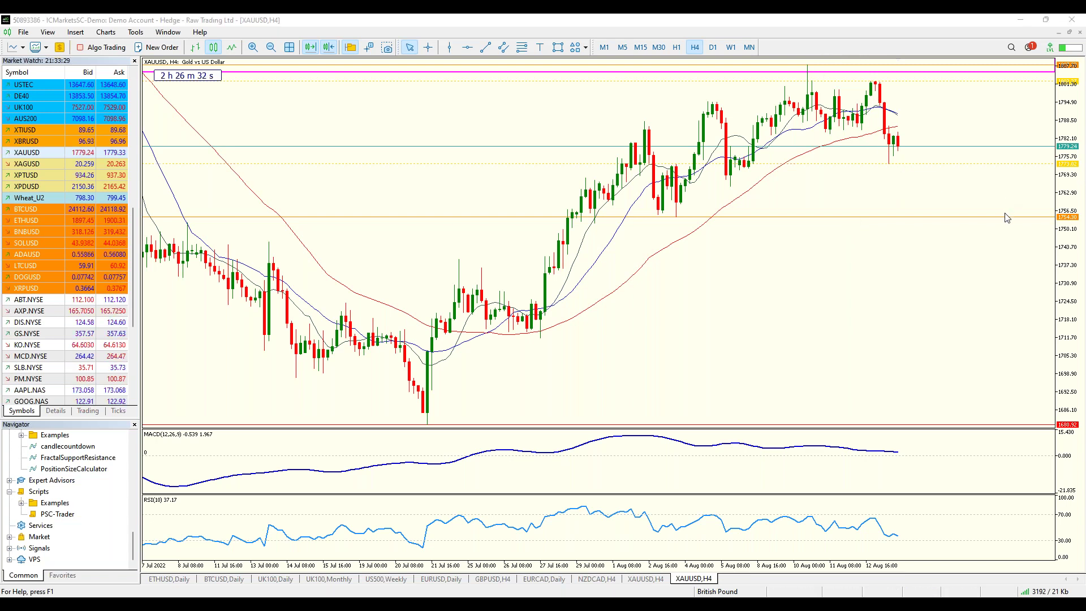
Step: Mark the latest swing highs and lows, sketch a price path dropping through support and rebounding, and clear the drawing
{"action": "left_click_drag", "start_coordinate": [826, 133], "coordinate": [832, 133]}
{"action": "left_click_drag", "start_coordinate": [835, 91], "coordinate": [879, 80]}
{"action": "left_click_drag", "start_coordinate": [866, 148], "coordinate": [919, 151]}
{"action": "mouse_move", "coordinate": [828, 131]}
{"action": "left_mouse_down"}
{"action": "mouse_move", "coordinate": [874, 73]}
{"action": "mouse_move", "coordinate": [897, 168]}
{"action": "mouse_move", "coordinate": [928, 89]}
{"action": "left_mouse_up"}
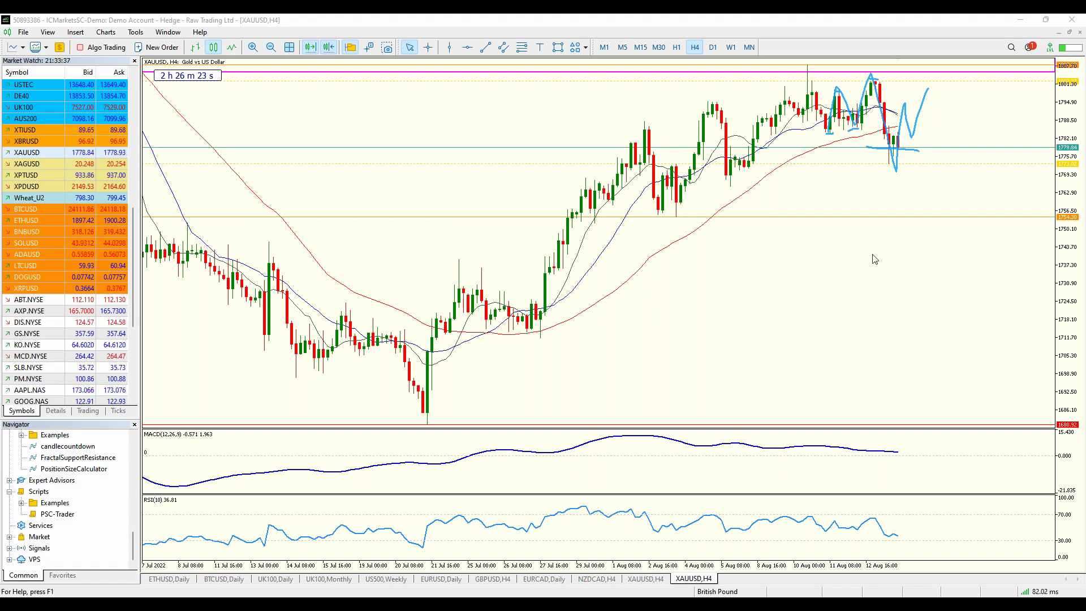
{"action": "key", "text": "Escape"}
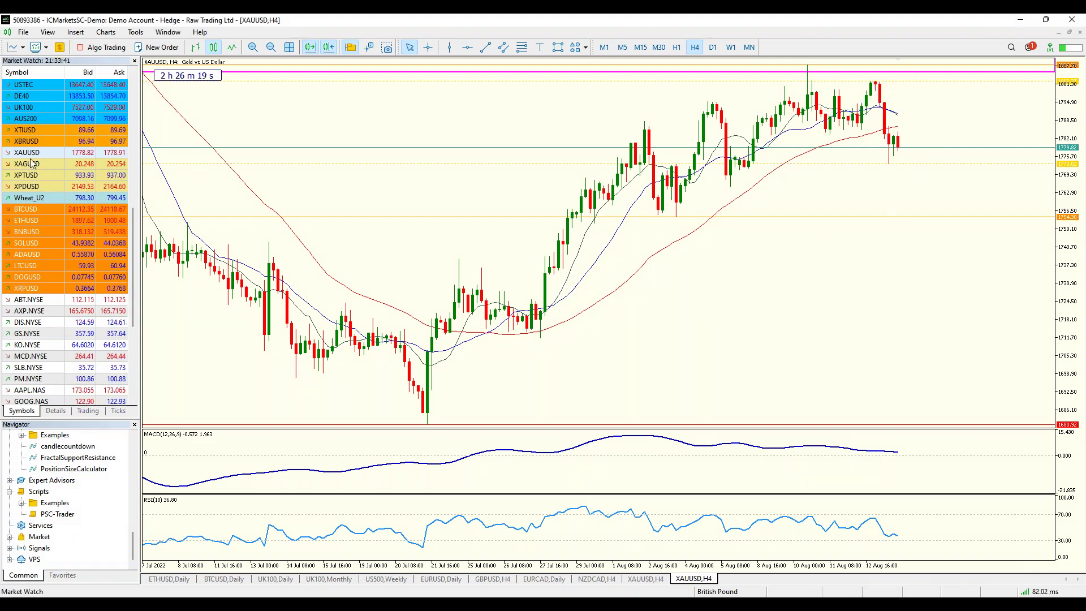
Step: Load XAGUSD into the chart, switch to the monthly timeframe, and place a horizontal line at about 18.38
{"action": "left_click_drag", "start_coordinate": [26, 168], "coordinate": [589, 205]}
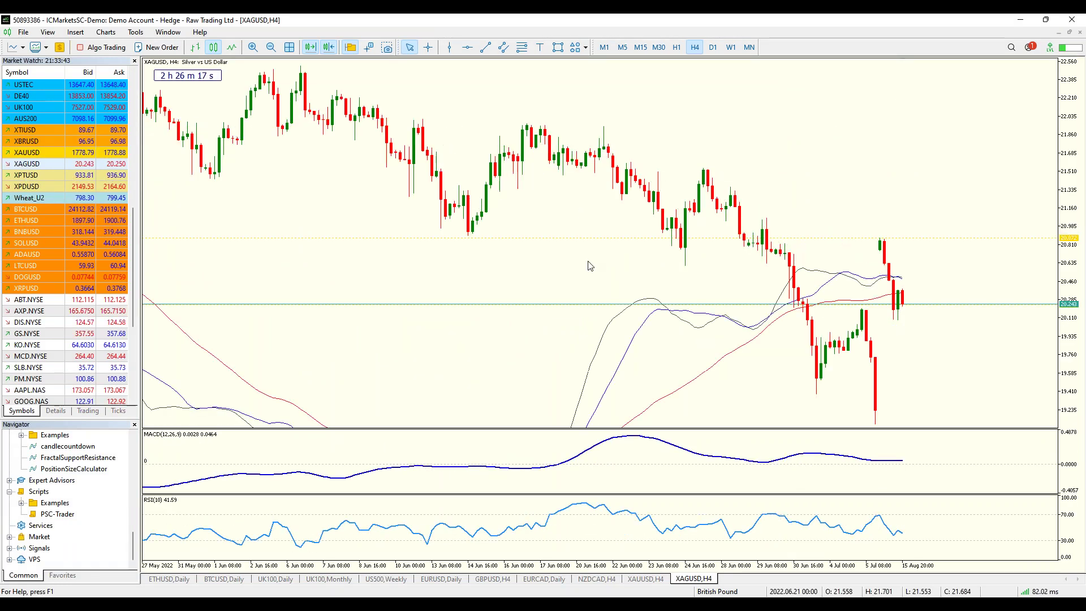
{"action": "left_click", "coordinate": [749, 47]}
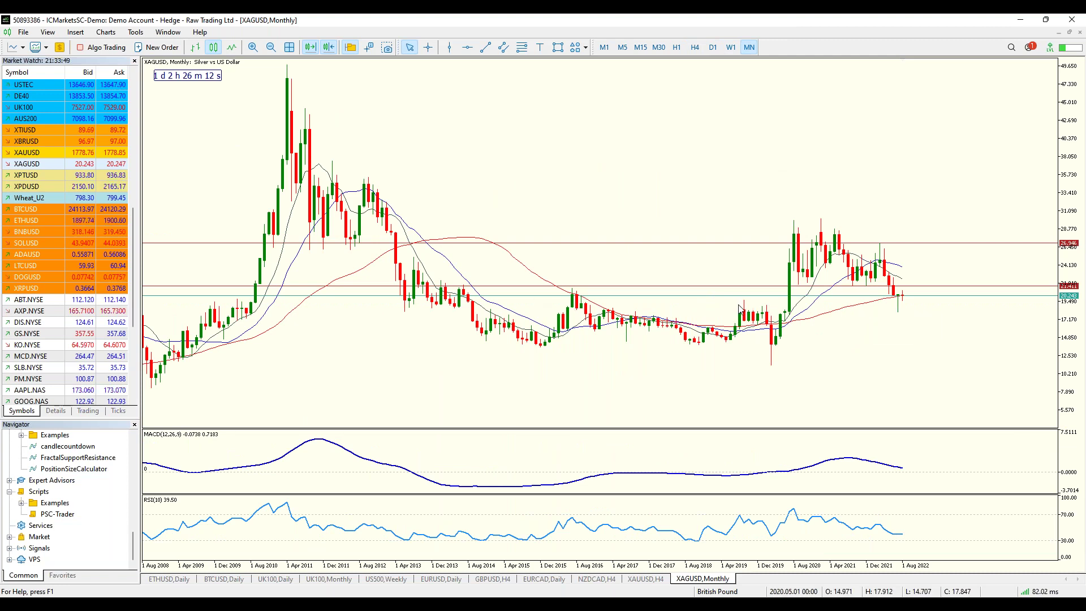
{"action": "left_click", "coordinate": [467, 47]}
{"action": "left_click_drag", "start_coordinate": [786, 300], "coordinate": [783, 310]}
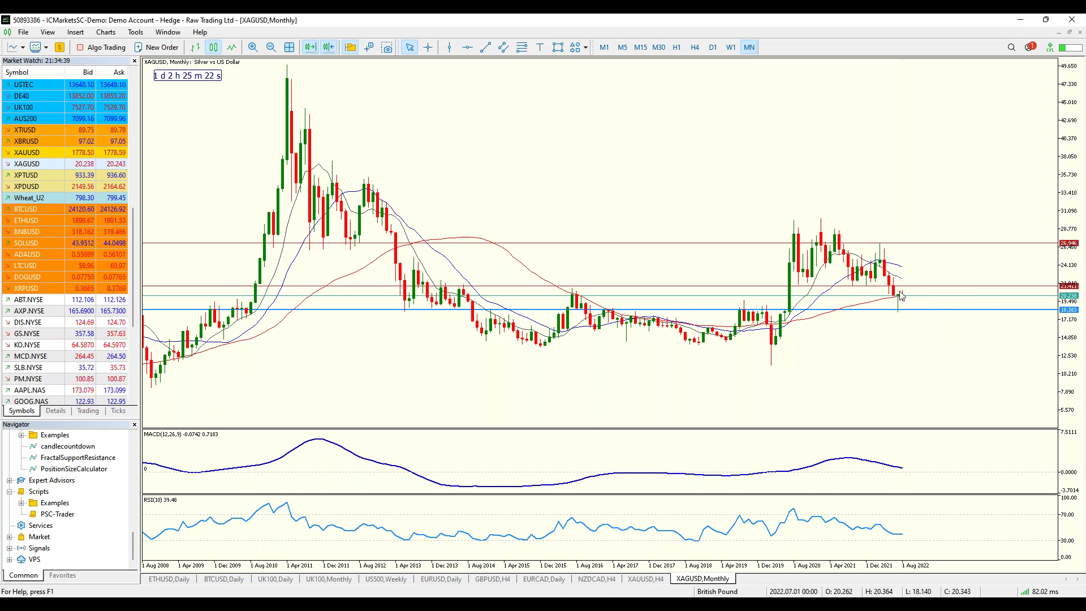
Step: Examine the XAGUSD chart on the weekly, daily and H4 timeframes against its support and resistance levels
{"action": "left_click", "coordinate": [731, 47]}
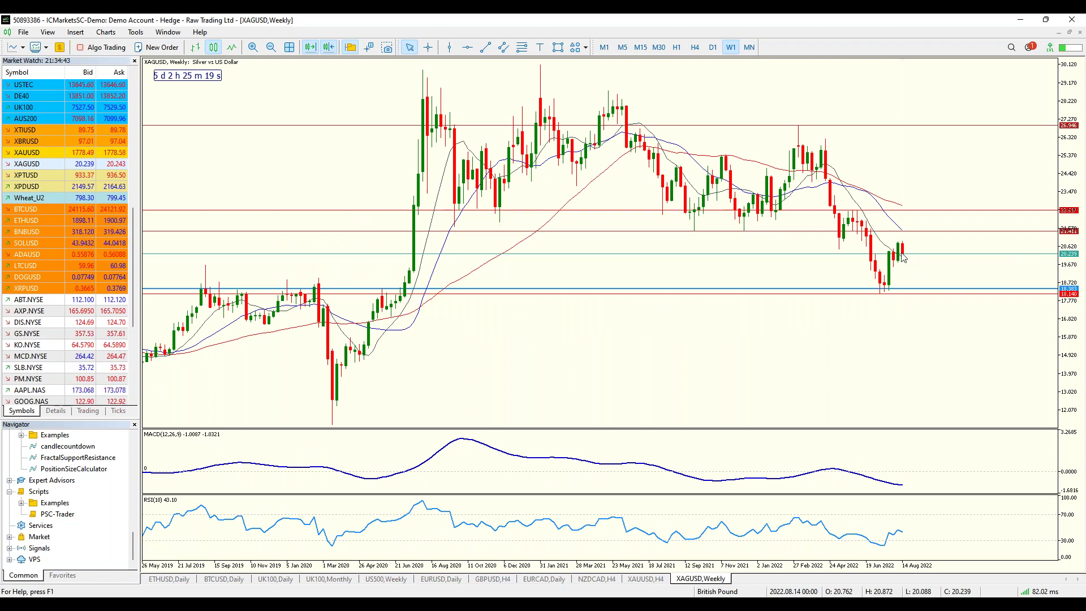
{"action": "mouse_move", "coordinate": [904, 255]}
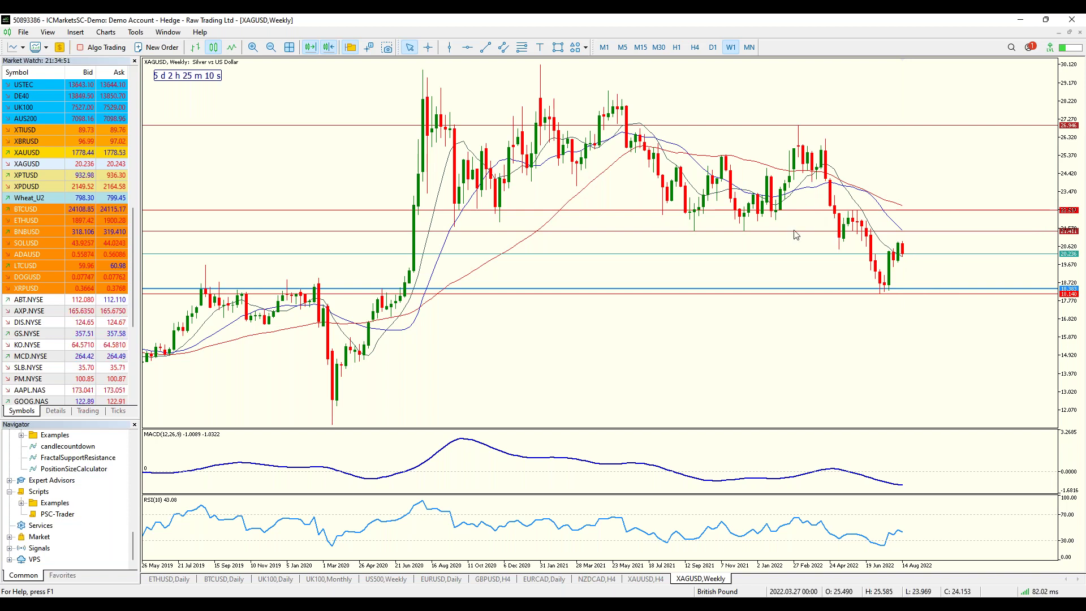
{"action": "left_click", "coordinate": [713, 47]}
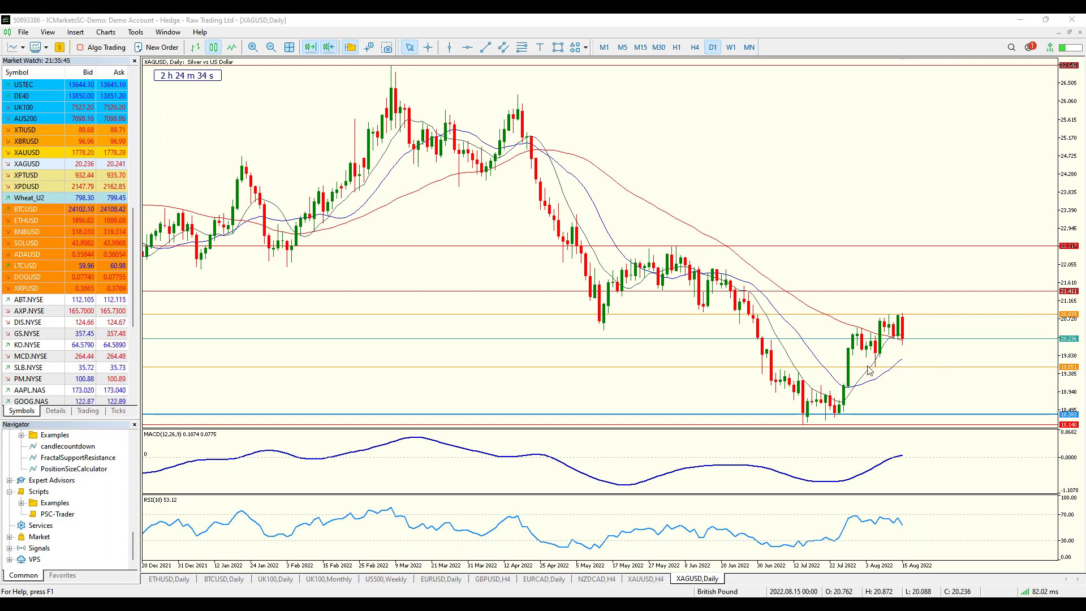
{"action": "left_click", "coordinate": [696, 48]}
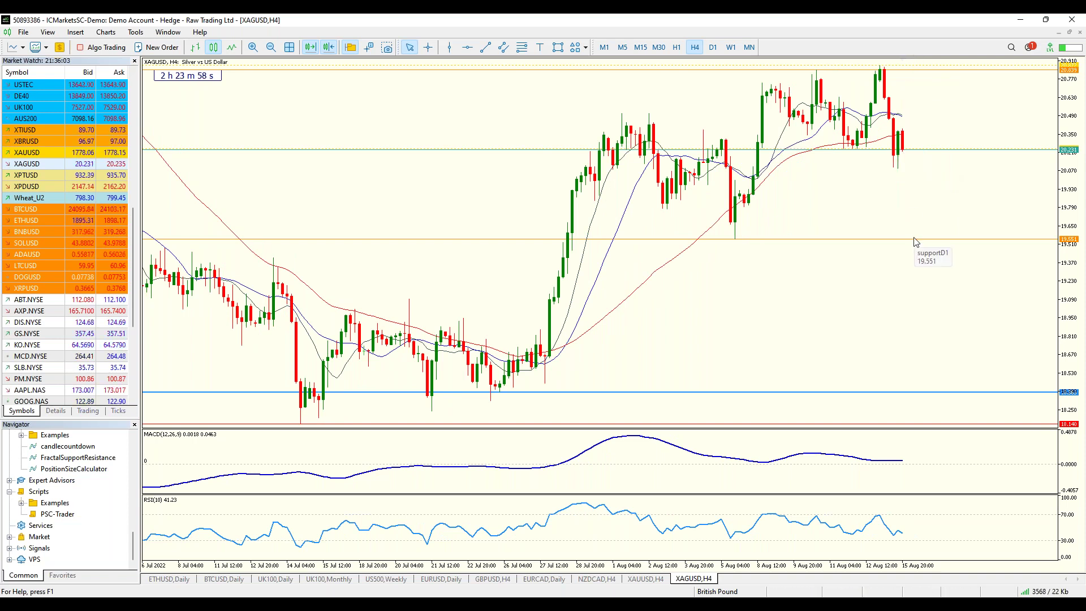
{"action": "left_click", "coordinate": [712, 47]}
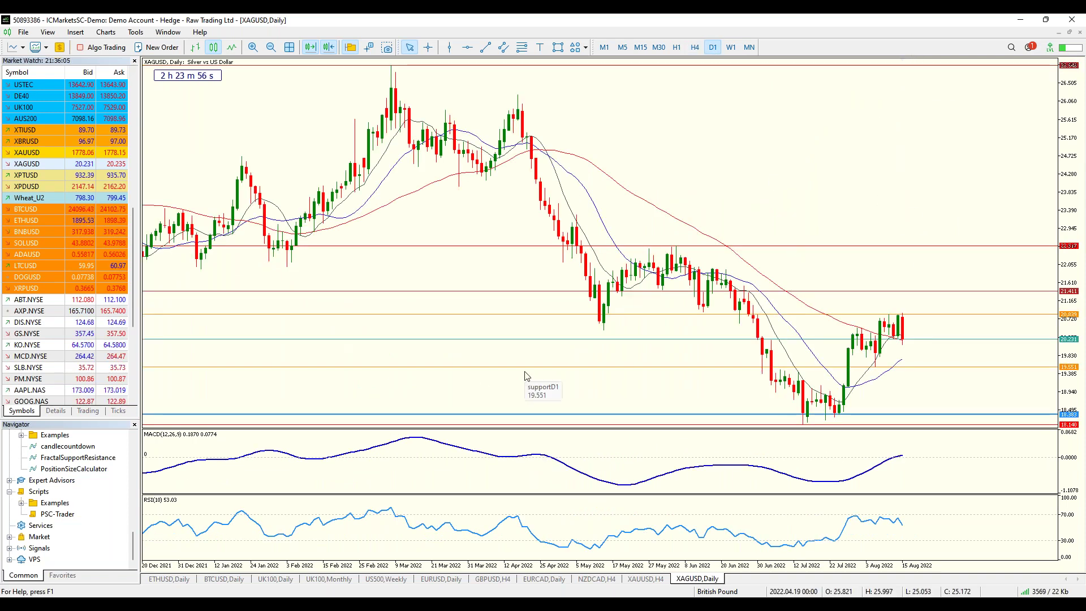
{"action": "mouse_move", "coordinate": [365, 210]}
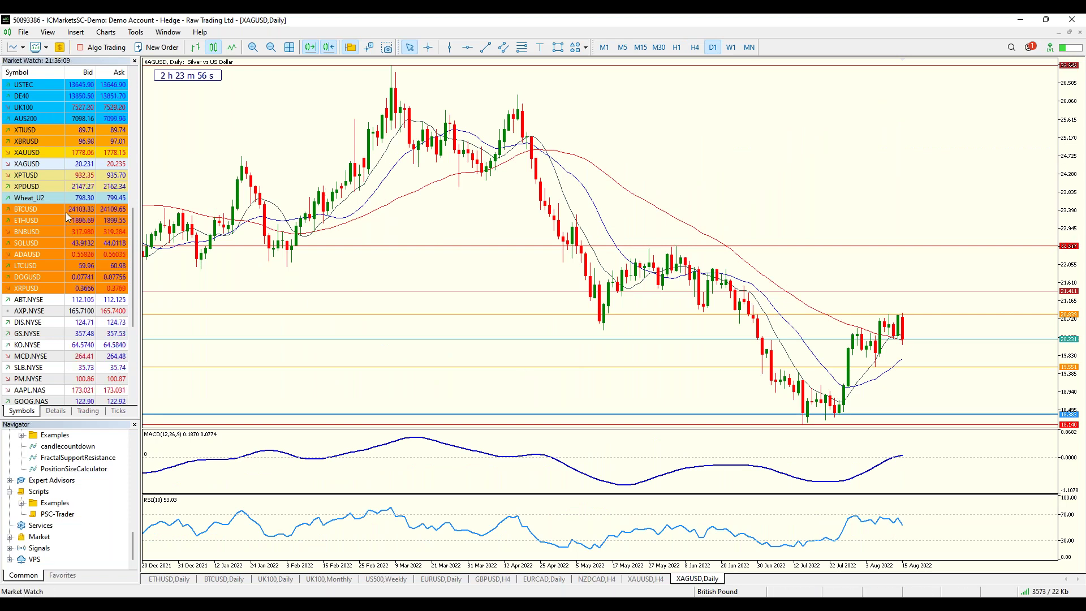
{"action": "mouse_move", "coordinate": [390, 249]}
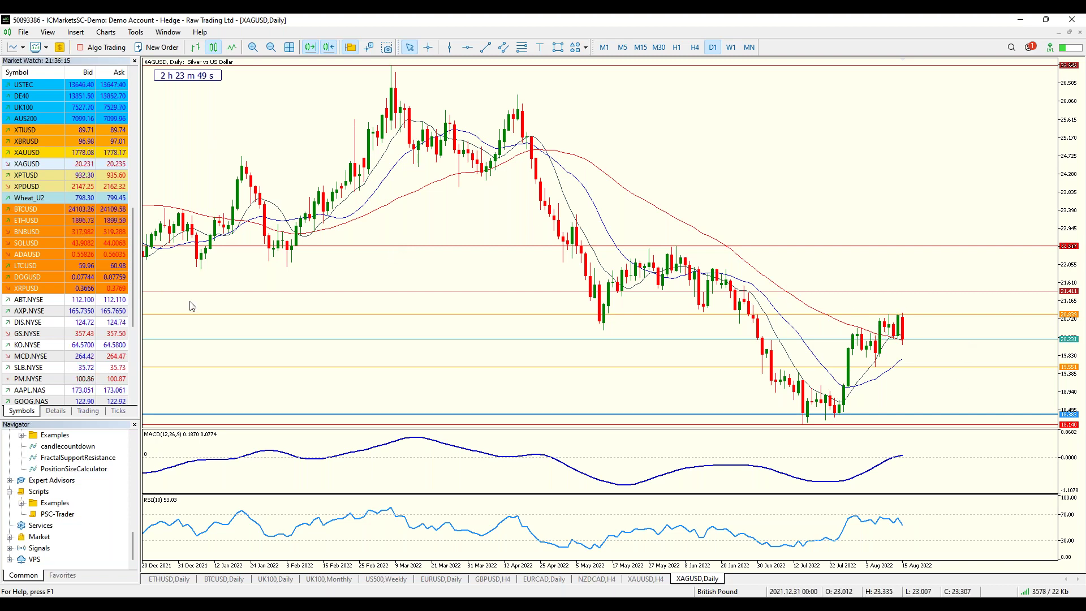
{"action": "left_click", "coordinate": [695, 47]}
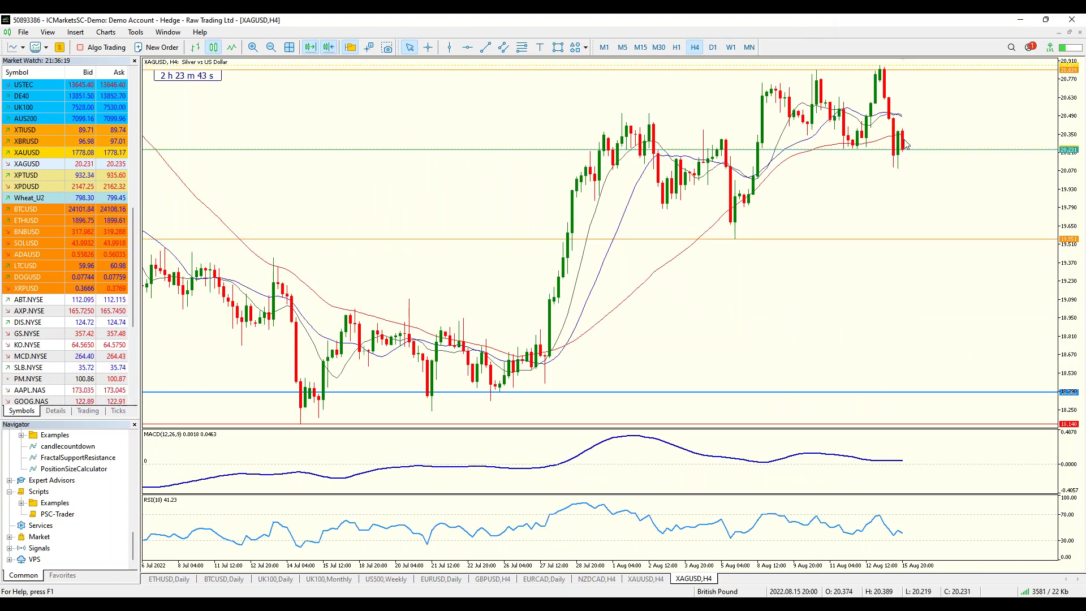
Step: On the XAGUSD H1 chart, sketch a dip to the dotted support, a break and retest of the latest swing high, and a rally to resistance
{"action": "left_click", "coordinate": [676, 47]}
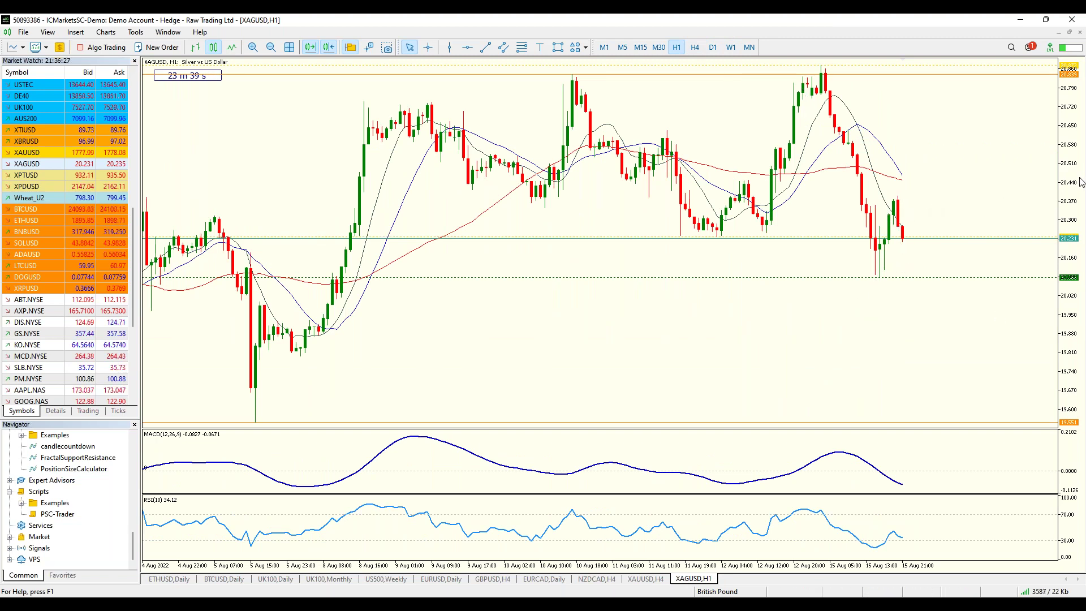
{"action": "mouse_move", "coordinate": [906, 234]}
{"action": "left_mouse_down"}
{"action": "mouse_move", "coordinate": [910, 279]}
{"action": "mouse_move", "coordinate": [927, 198]}
{"action": "mouse_move", "coordinate": [905, 196]}
{"action": "mouse_move", "coordinate": [1062, 196]}
{"action": "left_mouse_up"}
{"action": "mouse_move", "coordinate": [930, 198]}
{"action": "left_mouse_down"}
{"action": "mouse_move", "coordinate": [939, 181]}
{"action": "mouse_move", "coordinate": [958, 188]}
{"action": "mouse_move", "coordinate": [983, 72]}
{"action": "left_mouse_up"}
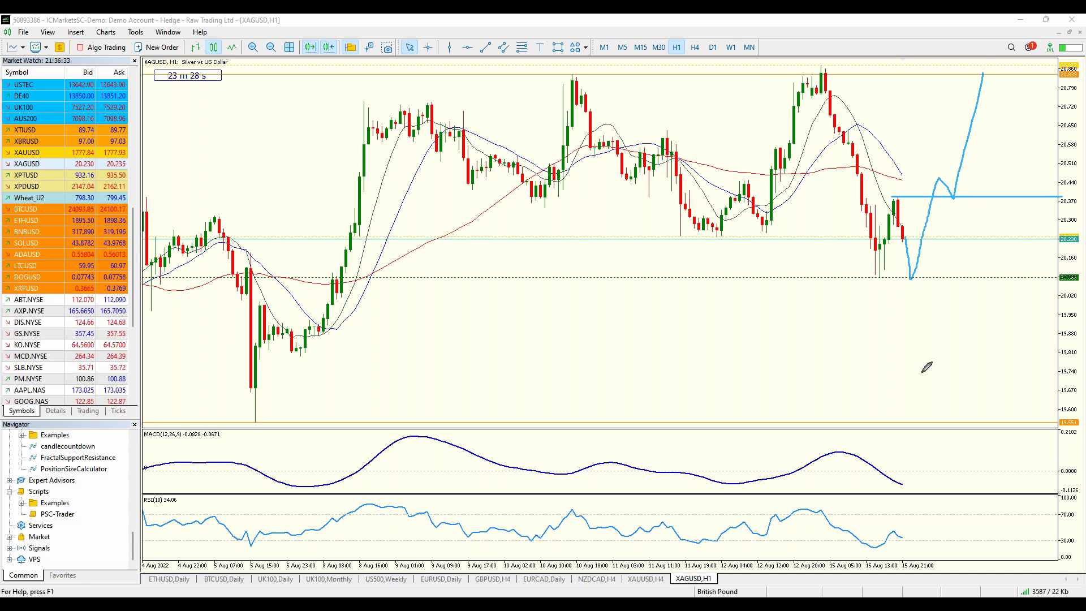
Step: Sketch upturns on the MACD and RSI and circle the latest price and indicator area to show divergence
{"action": "left_click_drag", "start_coordinate": [860, 455], "coordinate": [953, 435]}
{"action": "left_click_drag", "start_coordinate": [867, 533], "coordinate": [968, 475]}
{"action": "mouse_move", "coordinate": [869, 172]}
{"action": "left_mouse_down"}
{"action": "mouse_move", "coordinate": [928, 562]}
{"action": "mouse_move", "coordinate": [917, 116]}
{"action": "left_mouse_up"}
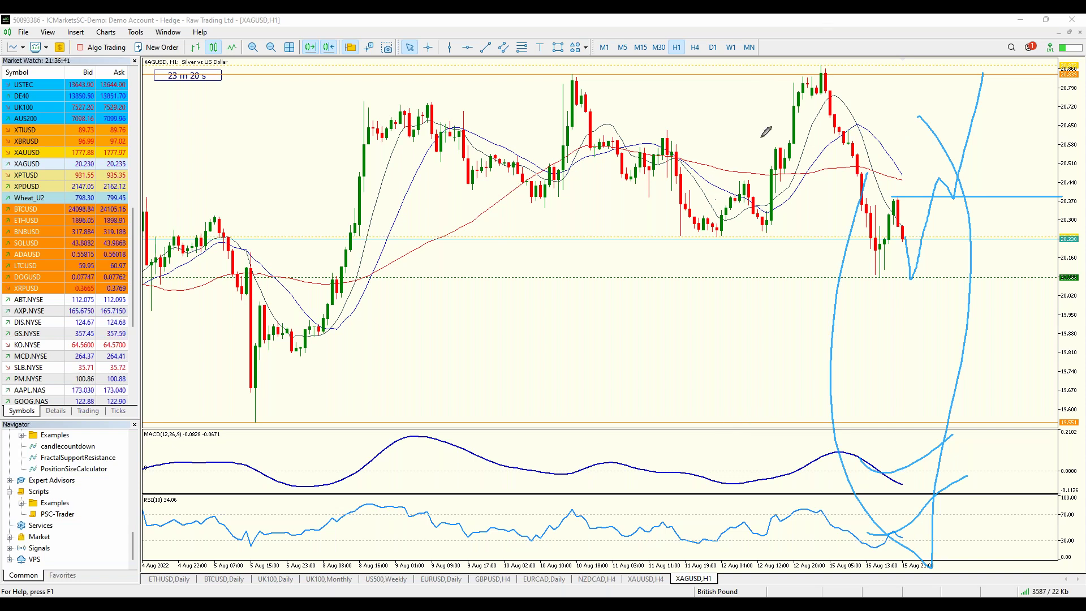
Step: Mark three horizontal levels above the swing high, sketch a rising zigzag path over the early-August candles, and clear all drawings
{"action": "left_click_drag", "start_coordinate": [901, 176], "coordinate": [986, 176]}
{"action": "left_click_drag", "start_coordinate": [887, 150], "coordinate": [966, 149]}
{"action": "left_click_drag", "start_coordinate": [887, 106], "coordinate": [928, 106]}
{"action": "mouse_move", "coordinate": [225, 218]}
{"action": "left_mouse_down"}
{"action": "mouse_move", "coordinate": [239, 150]}
{"action": "mouse_move", "coordinate": [261, 123]}
{"action": "left_mouse_up"}
{"action": "mouse_move", "coordinate": [271, 171]}
{"action": "left_mouse_down"}
{"action": "mouse_move", "coordinate": [285, 224]}
{"action": "mouse_move", "coordinate": [315, 134]}
{"action": "mouse_move", "coordinate": [320, 69]}
{"action": "left_mouse_up"}
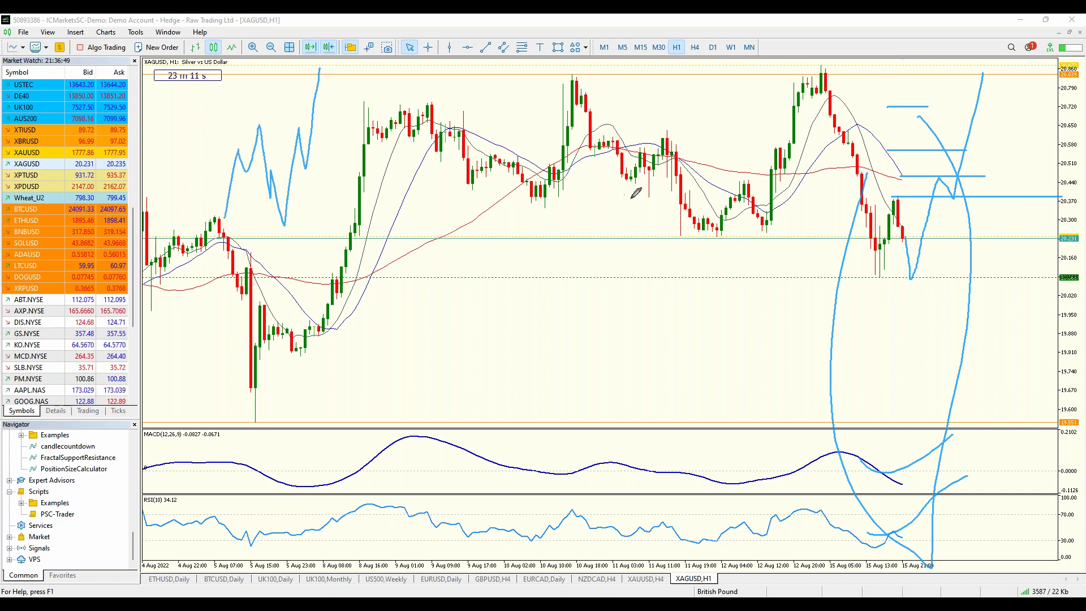
{"action": "key", "text": "Escape"}
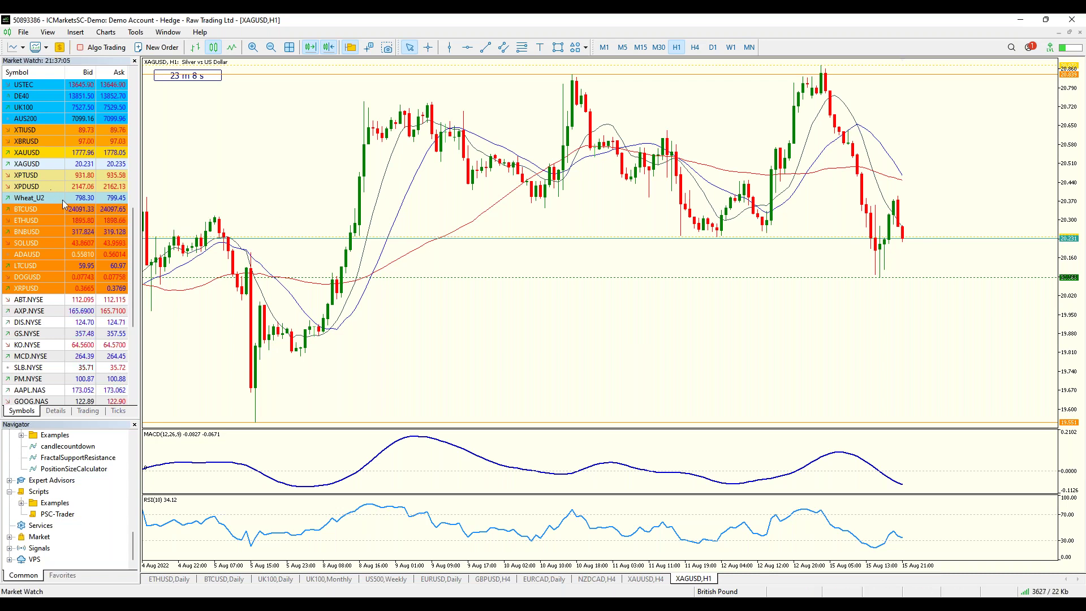
Step: Load Cotton_Z2 into the chart, switch it to the weekly timeframe, and refresh the data
{"action": "left_click_drag", "start_coordinate": [135, 234], "coordinate": [128, 305]}
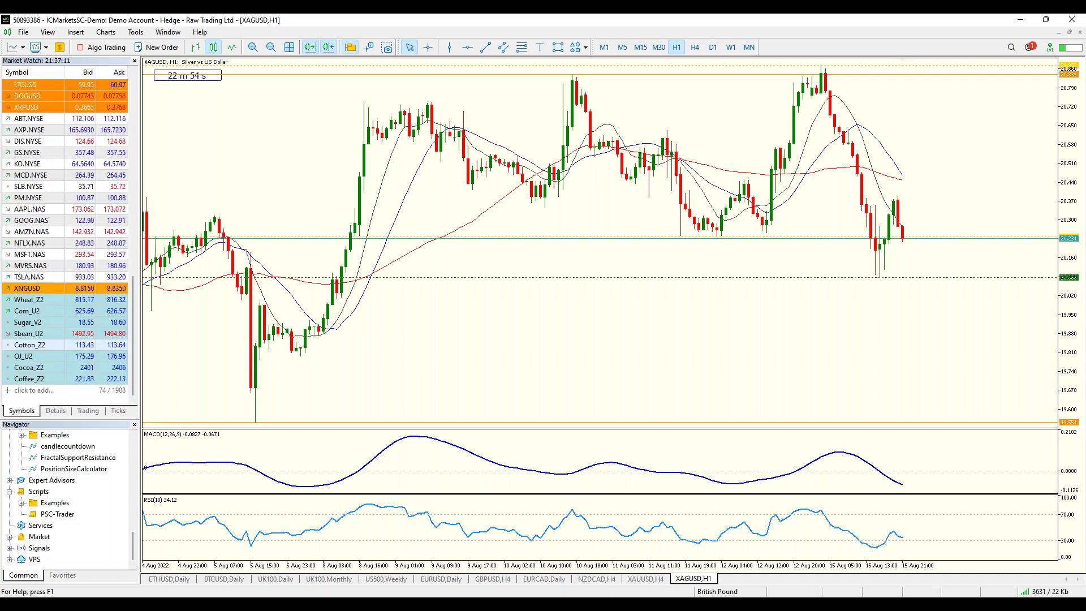
{"action": "left_click_drag", "start_coordinate": [540, 277], "coordinate": [540, 277]}
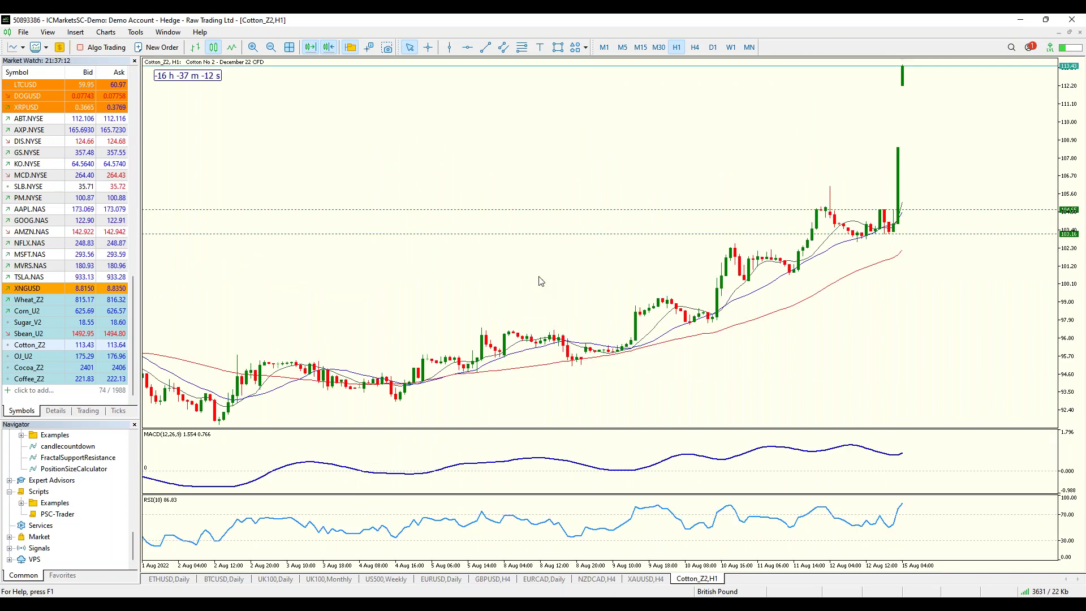
{"action": "left_click", "coordinate": [731, 47]}
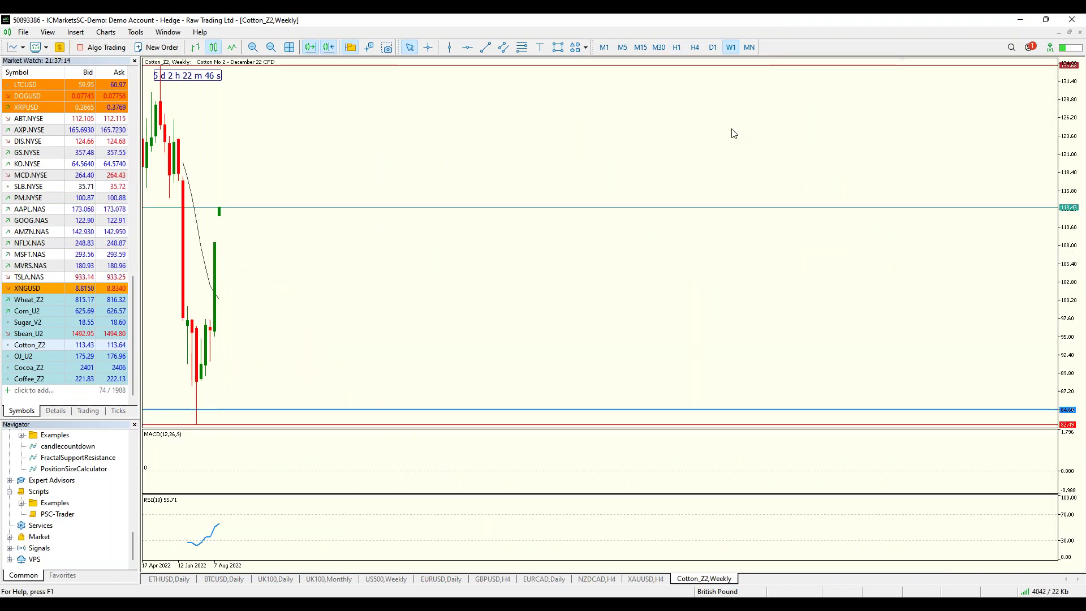
{"action": "right_click", "coordinate": [532, 147]}
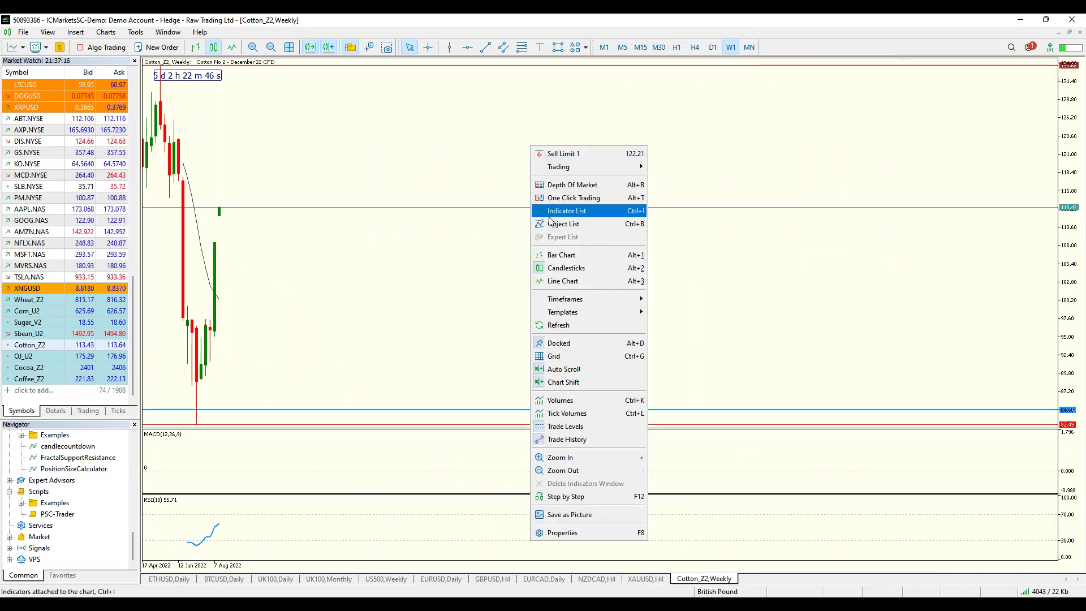
{"action": "left_click", "coordinate": [564, 326]}
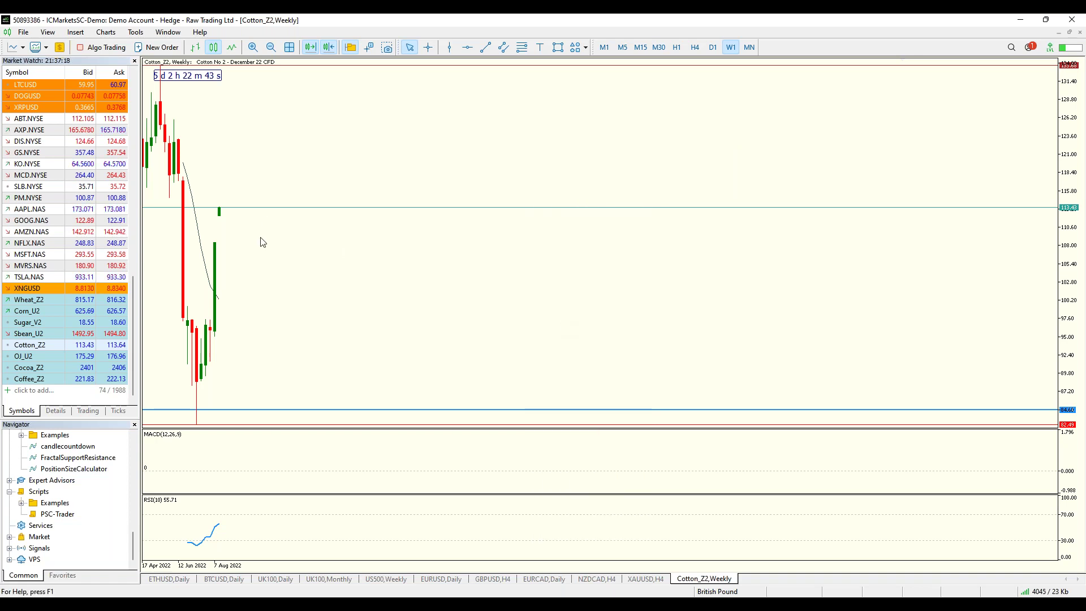
Step: Switch Cotton_Z2 to the daily timeframe and refresh the chart
{"action": "left_click", "coordinate": [713, 47]}
{"action": "right_click", "coordinate": [576, 120]}
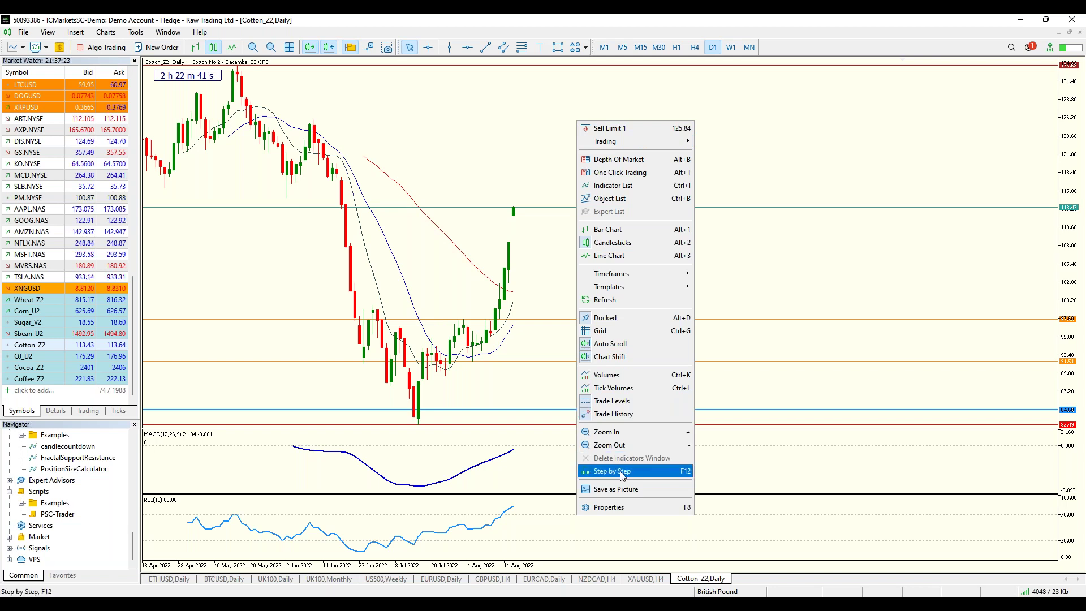
{"action": "left_click", "coordinate": [591, 299]}
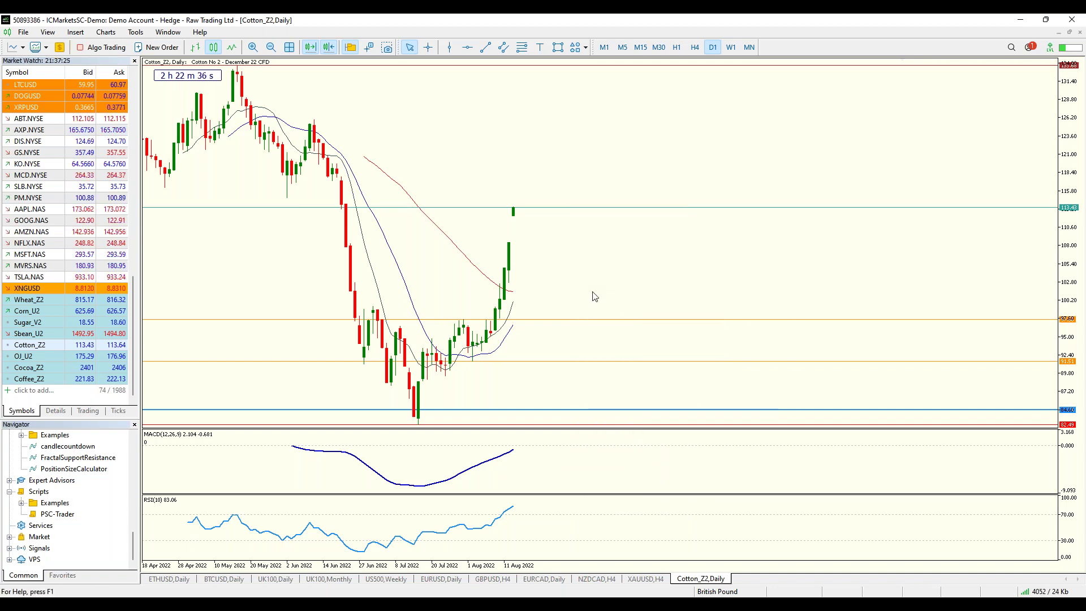
Step: Check Cotton_Z2 on H4 and place a horizontal line at about 117.3 on its daily chart
{"action": "left_click", "coordinate": [701, 49]}
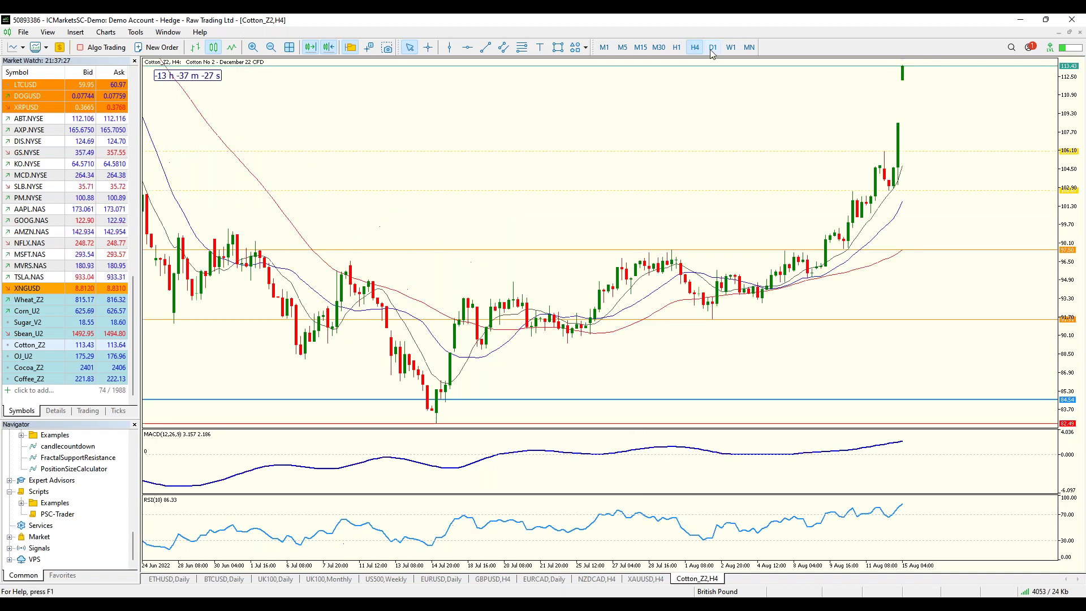
{"action": "left_click", "coordinate": [713, 48]}
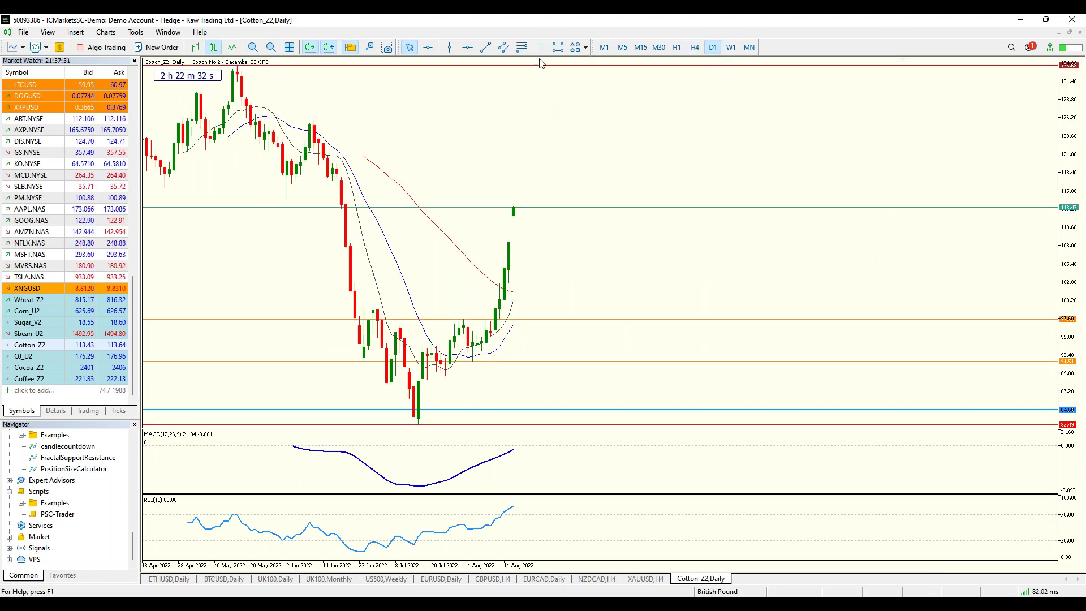
{"action": "left_click", "coordinate": [467, 47]}
{"action": "left_click_drag", "start_coordinate": [442, 171], "coordinate": [442, 181]}
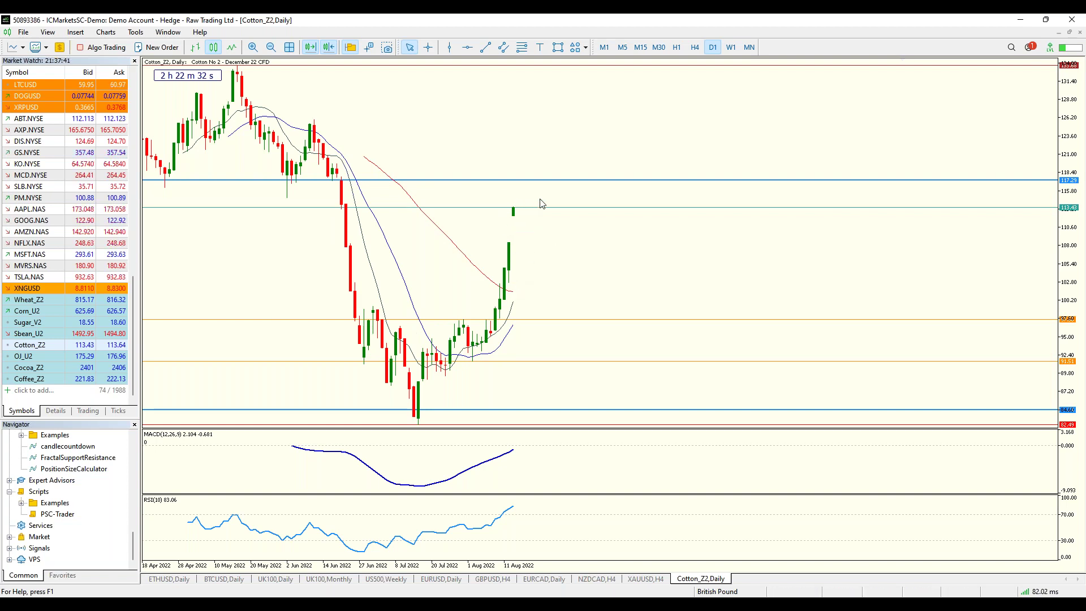
Step: Examine the Cotton_Z2 chart on the H4 and H1 timeframes
{"action": "left_click", "coordinate": [696, 47]}
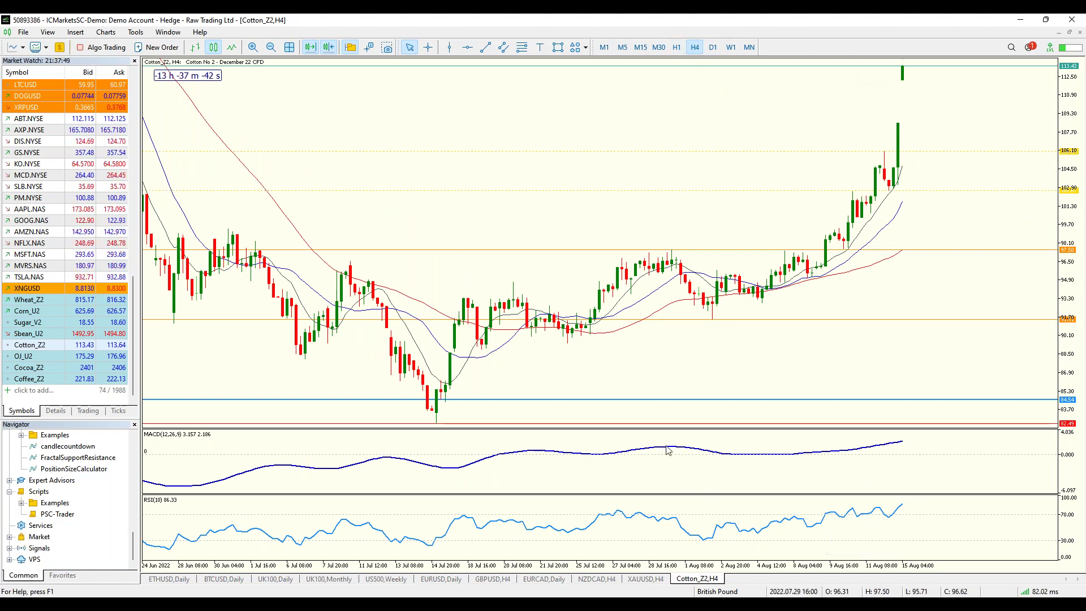
{"action": "left_click", "coordinate": [677, 48]}
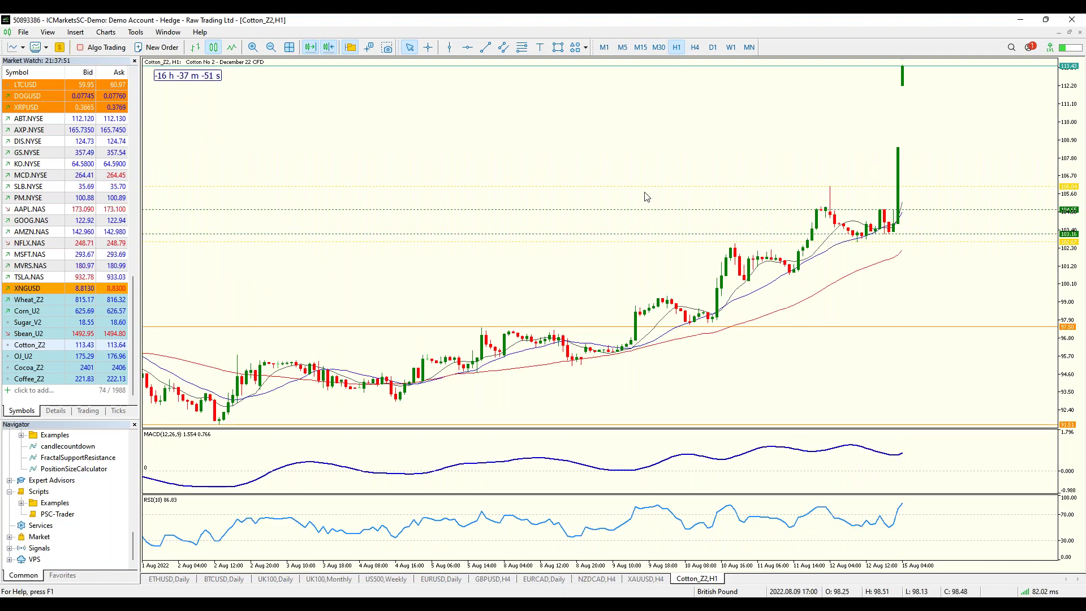
{"action": "right_click", "coordinate": [715, 121]}
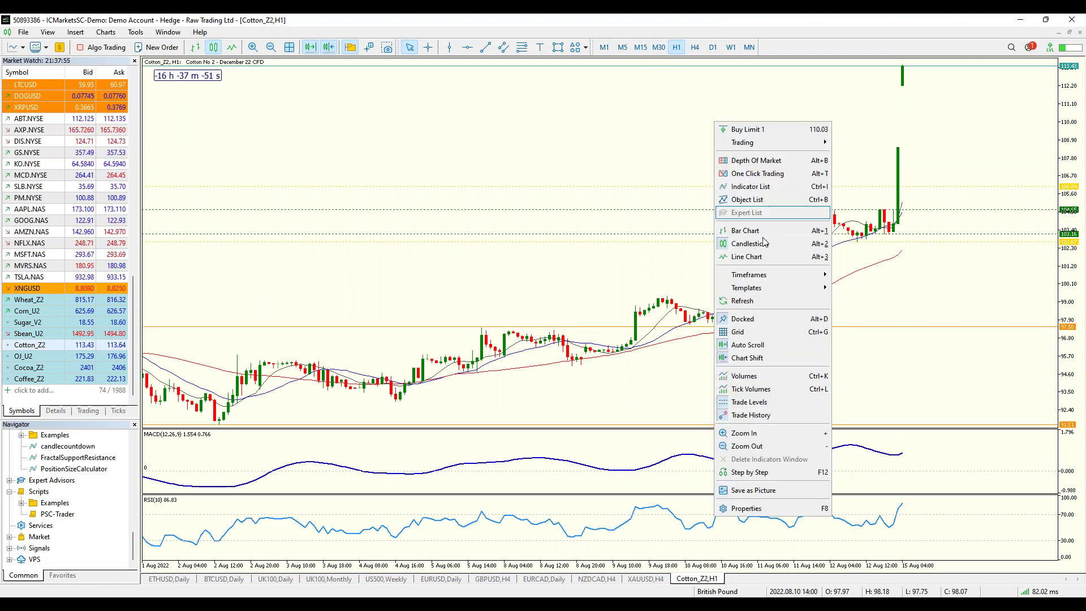
{"action": "key", "text": "Escape"}
{"action": "key", "text": "Escape"}
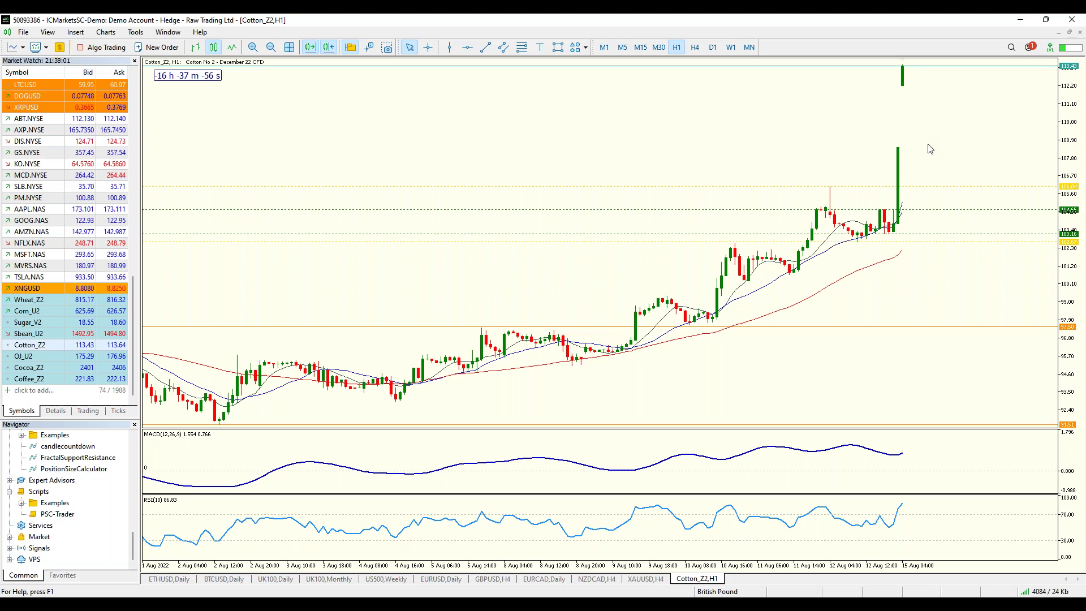
Step: Check Cotton_Z2 on the H4 and M15 timeframes and refresh the M15 chart
{"action": "left_click", "coordinate": [695, 47]}
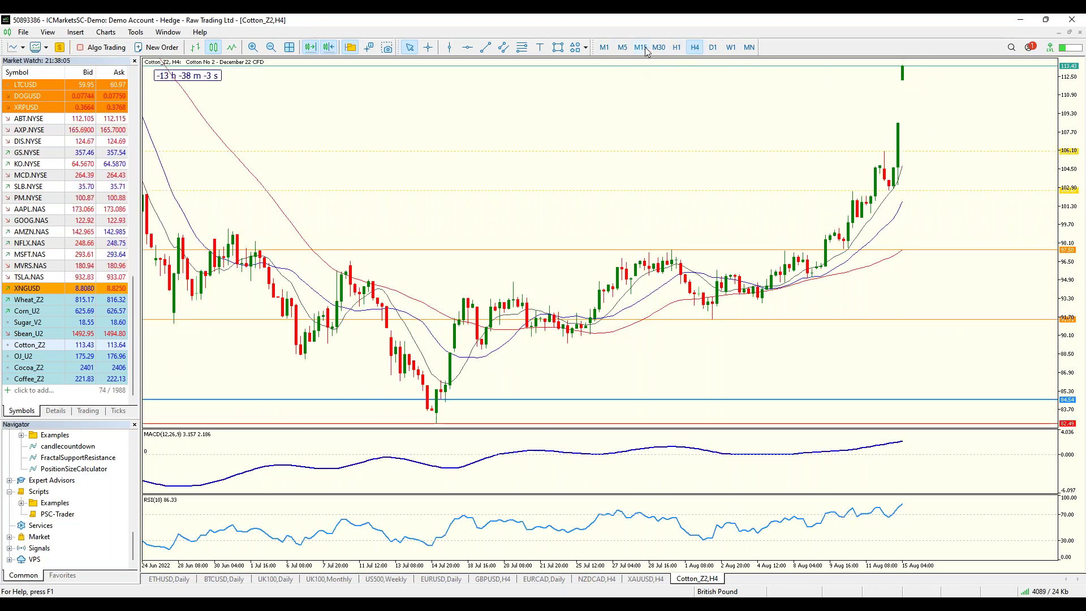
{"action": "left_click", "coordinate": [642, 49]}
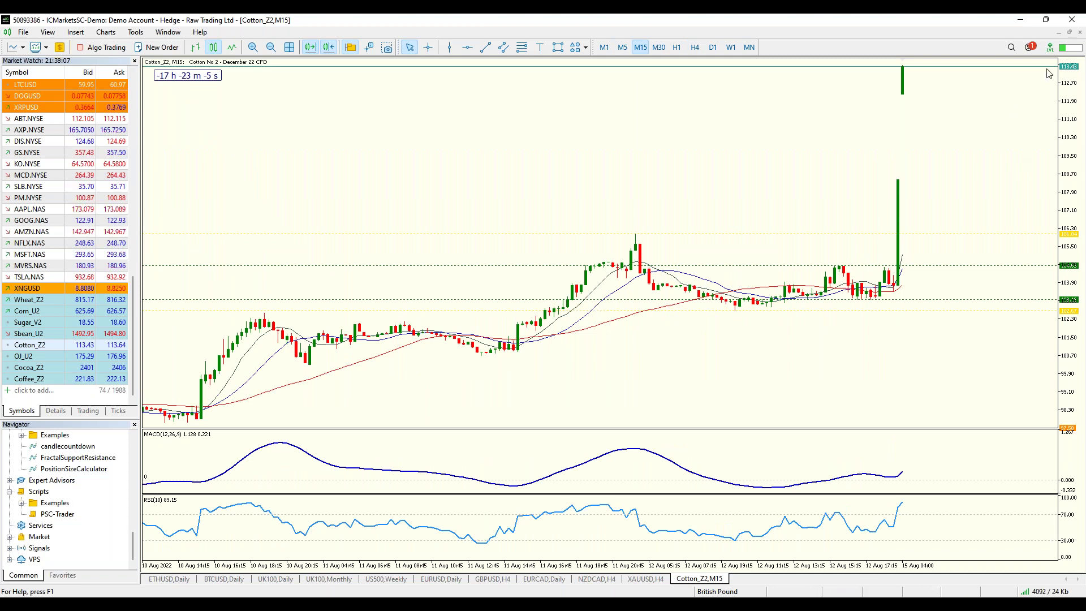
{"action": "right_click", "coordinate": [706, 117]}
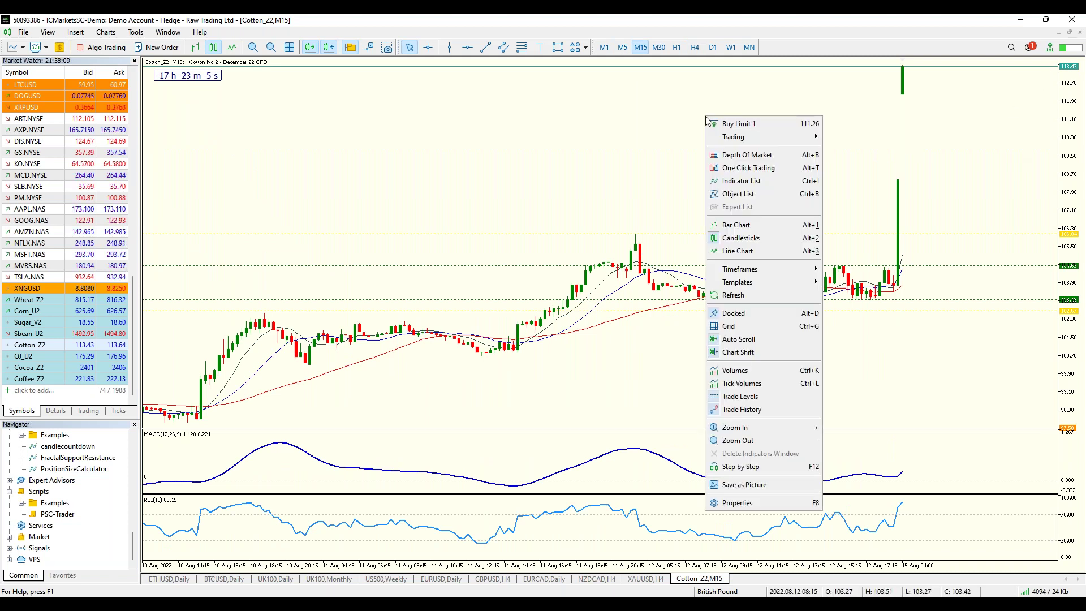
{"action": "left_click", "coordinate": [747, 295]}
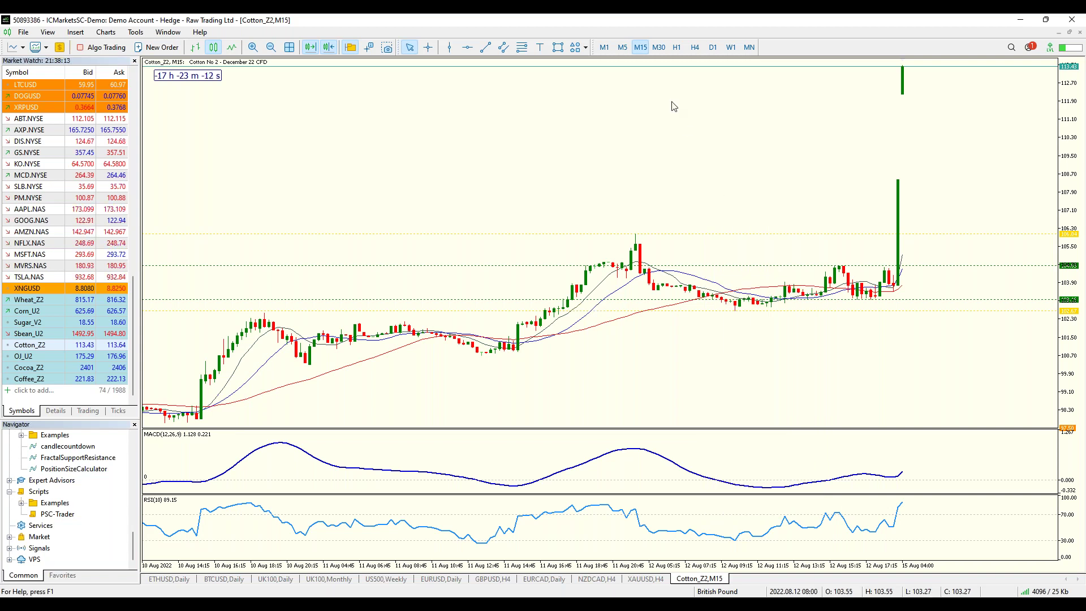
Step: Inspect the latest Cotton_Z2 price gap on M5 and H4, and return to the daily timeframe
{"action": "left_click", "coordinate": [622, 48]}
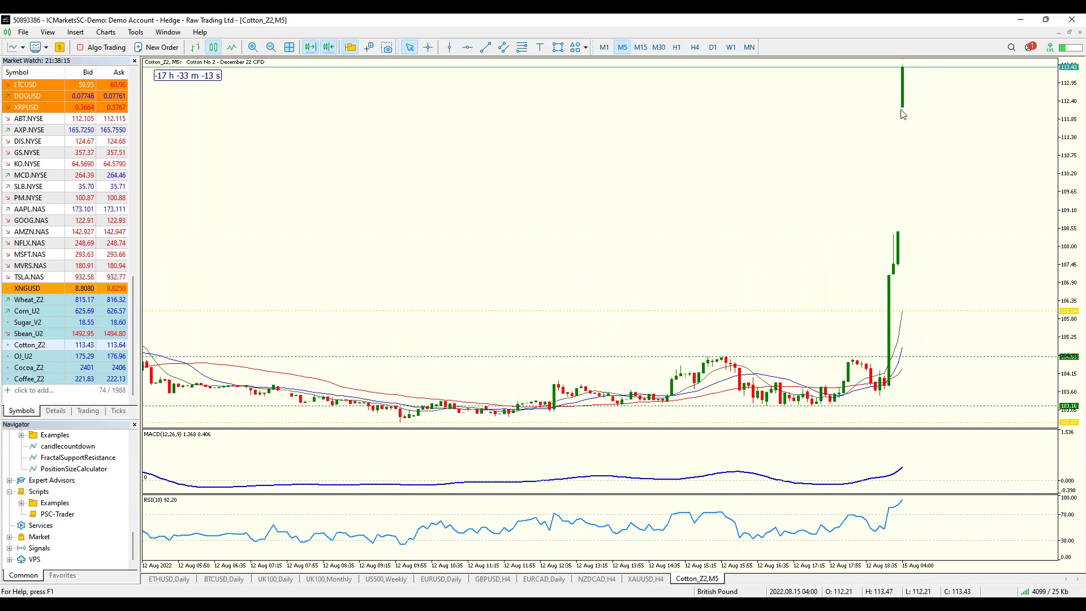
{"action": "right_click", "coordinate": [821, 217]}
{"action": "left_click", "coordinate": [509, 328]}
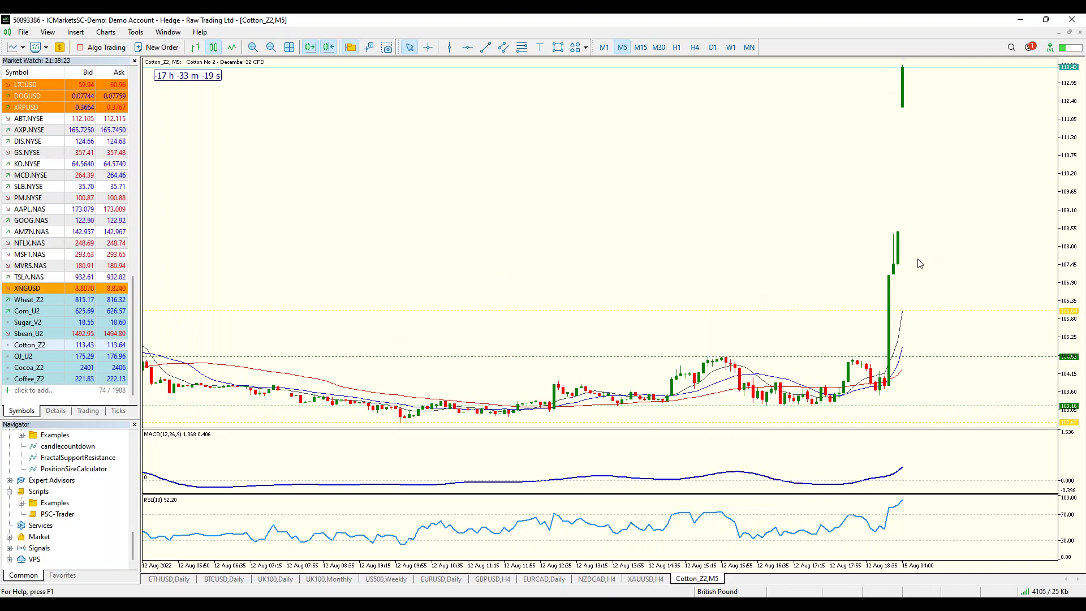
{"action": "left_click", "coordinate": [694, 47]}
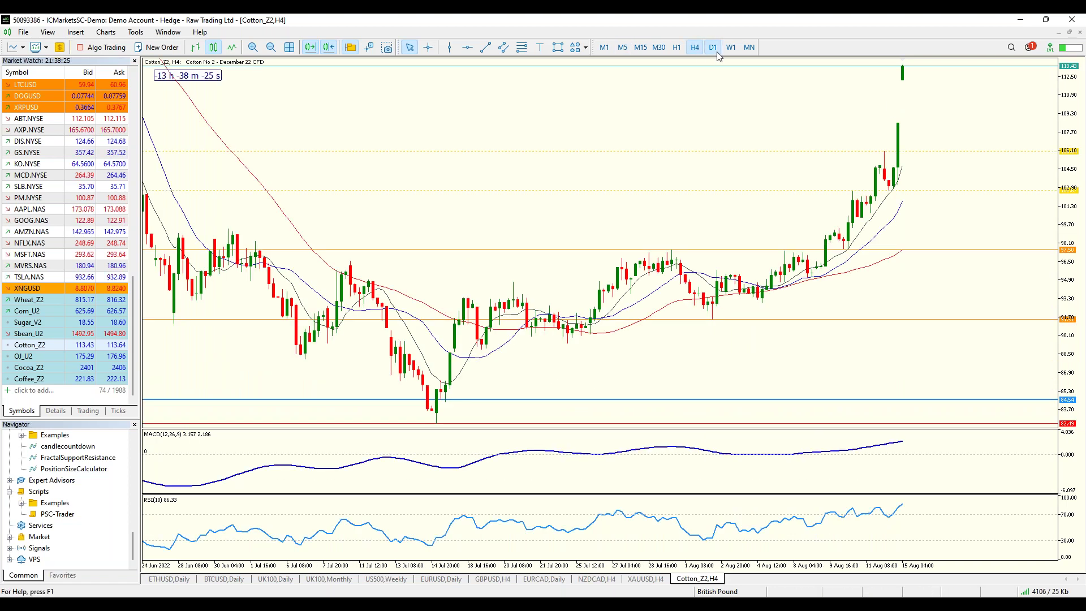
{"action": "left_click", "coordinate": [713, 47]}
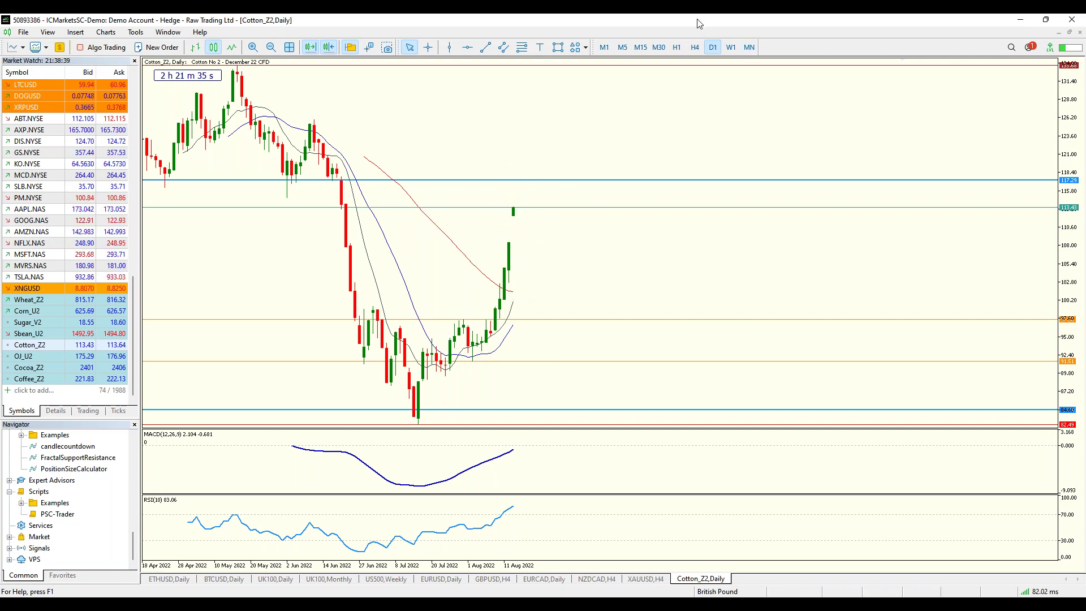
Step: Check the Cotton_Z2 chart on the H4 and H1 timeframes, looking at the latest price gap
{"action": "left_click", "coordinate": [695, 48]}
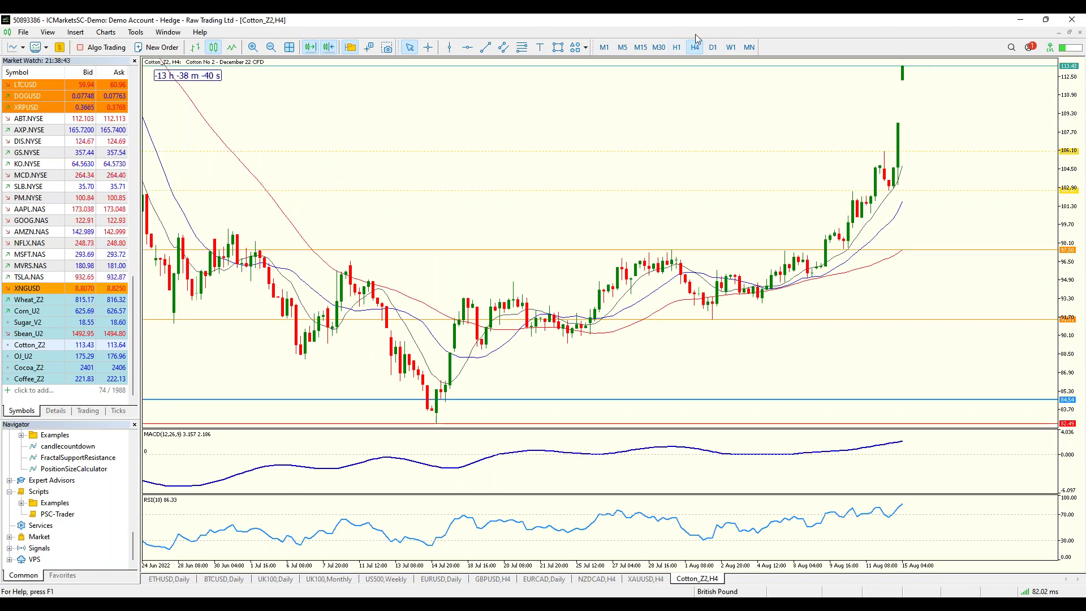
{"action": "left_click", "coordinate": [677, 49]}
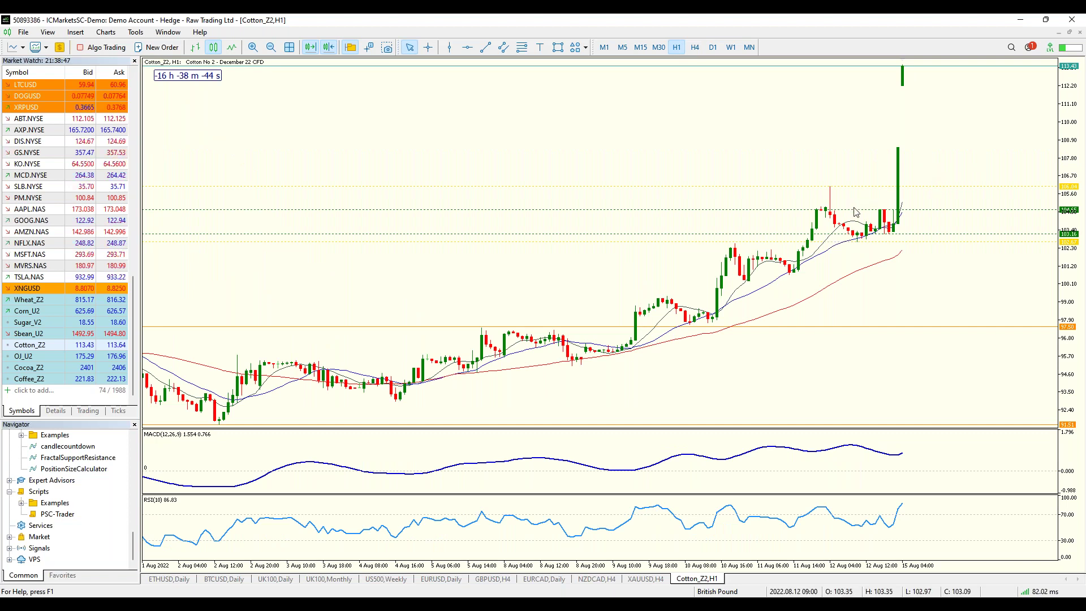
{"action": "mouse_move", "coordinate": [904, 67]}
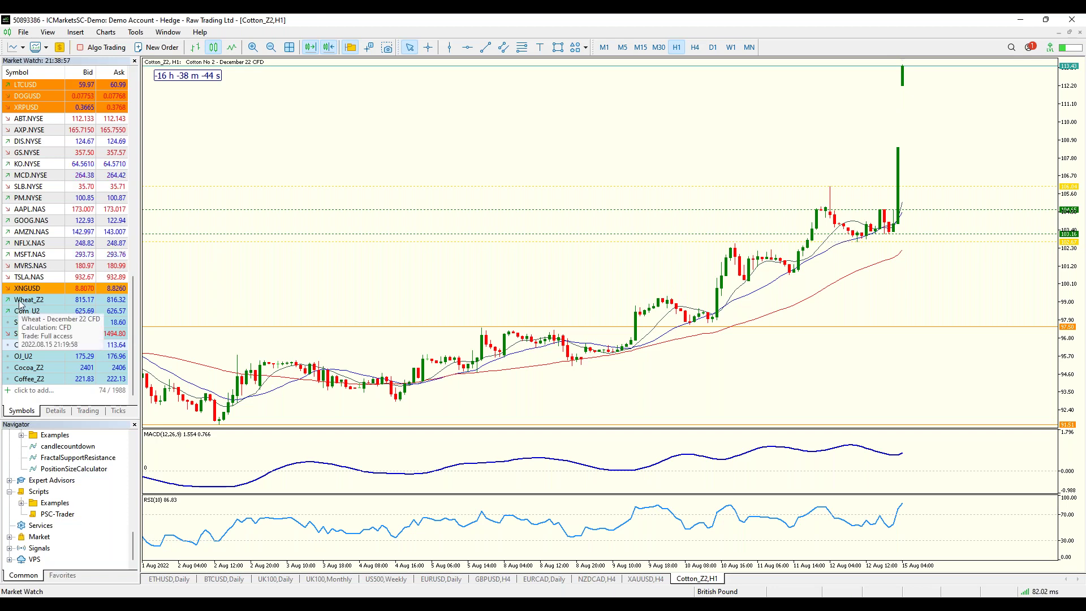
Step: Load Corn_U2 into the chart and view it on the weekly and daily timeframes
{"action": "left_click_drag", "start_coordinate": [28, 310], "coordinate": [313, 280]}
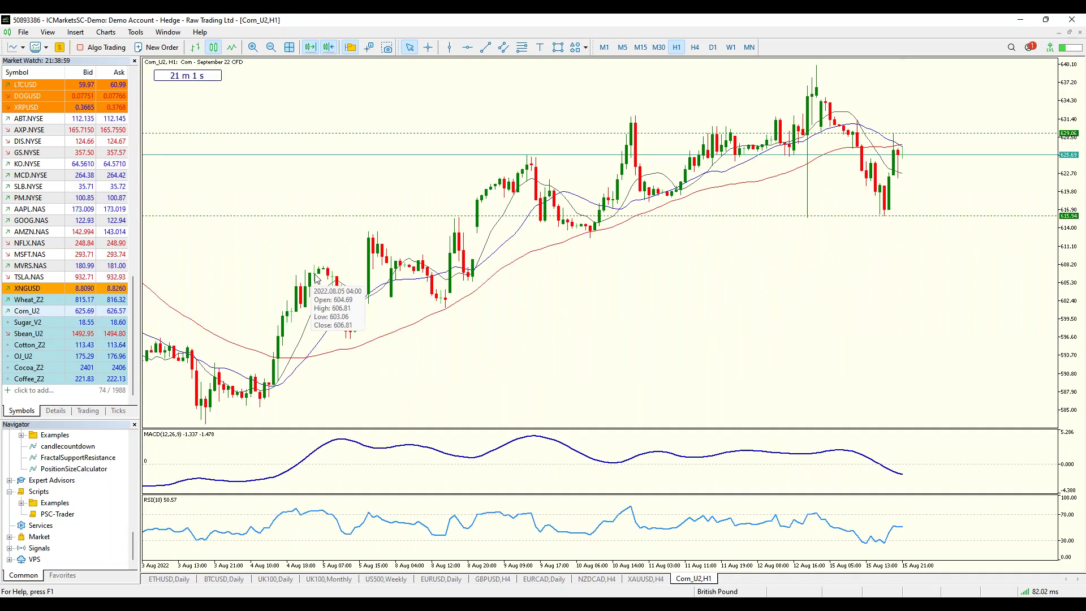
{"action": "left_click", "coordinate": [730, 48]}
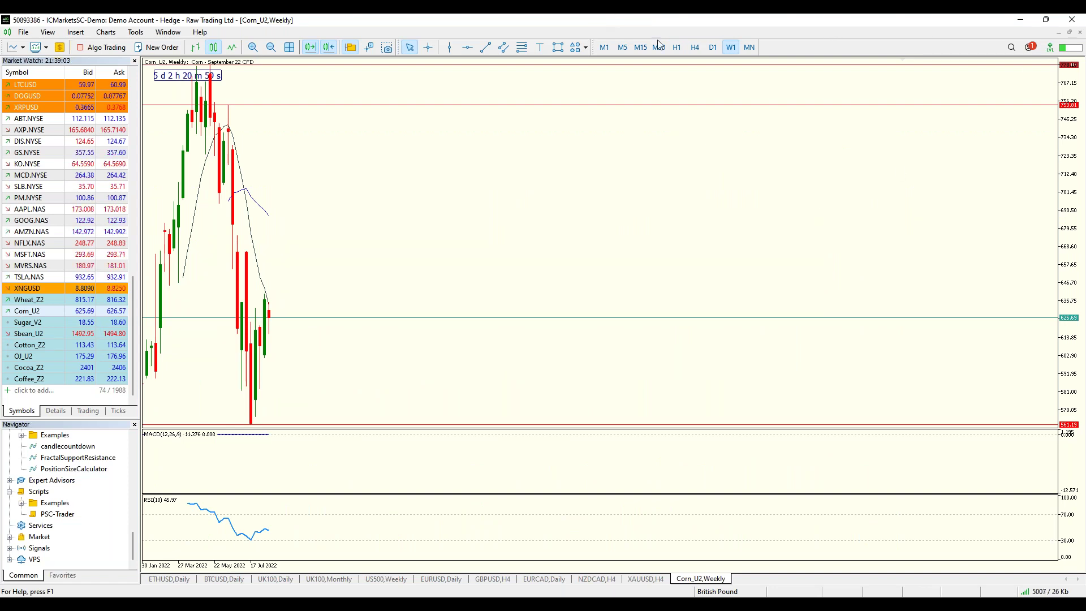
{"action": "left_click", "coordinate": [713, 47]}
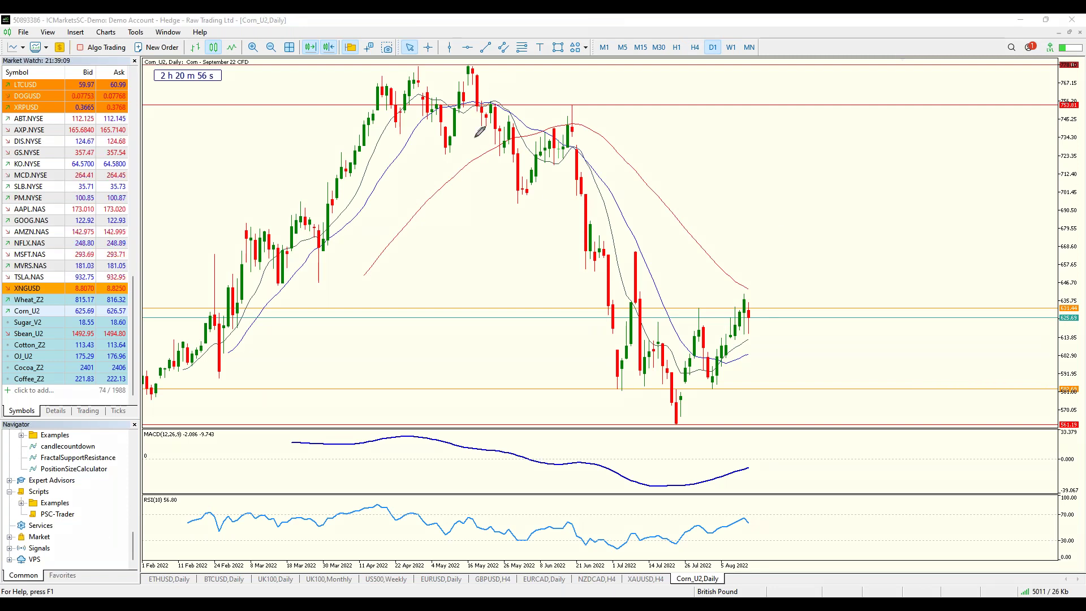
Step: Sketch the Corn_U2 daily downtrend and reversal pattern with its neckline and a projected upward move, and clear the drawing
{"action": "mouse_move", "coordinate": [485, 88]}
{"action": "left_mouse_down"}
{"action": "mouse_move", "coordinate": [505, 184]}
{"action": "mouse_move", "coordinate": [586, 209]}
{"action": "mouse_move", "coordinate": [608, 357]}
{"action": "mouse_move", "coordinate": [628, 328]}
{"action": "mouse_move", "coordinate": [635, 270]}
{"action": "mouse_move", "coordinate": [675, 413]}
{"action": "mouse_move", "coordinate": [694, 307]}
{"action": "mouse_move", "coordinate": [669, 324]}
{"action": "mouse_move", "coordinate": [750, 324]}
{"action": "left_mouse_up"}
{"action": "mouse_move", "coordinate": [691, 299]}
{"action": "left_mouse_down"}
{"action": "mouse_move", "coordinate": [712, 348]}
{"action": "mouse_move", "coordinate": [741, 304]}
{"action": "mouse_move", "coordinate": [812, 306]}
{"action": "mouse_move", "coordinate": [758, 337]}
{"action": "mouse_move", "coordinate": [798, 216]}
{"action": "mouse_move", "coordinate": [813, 297]}
{"action": "left_mouse_up"}
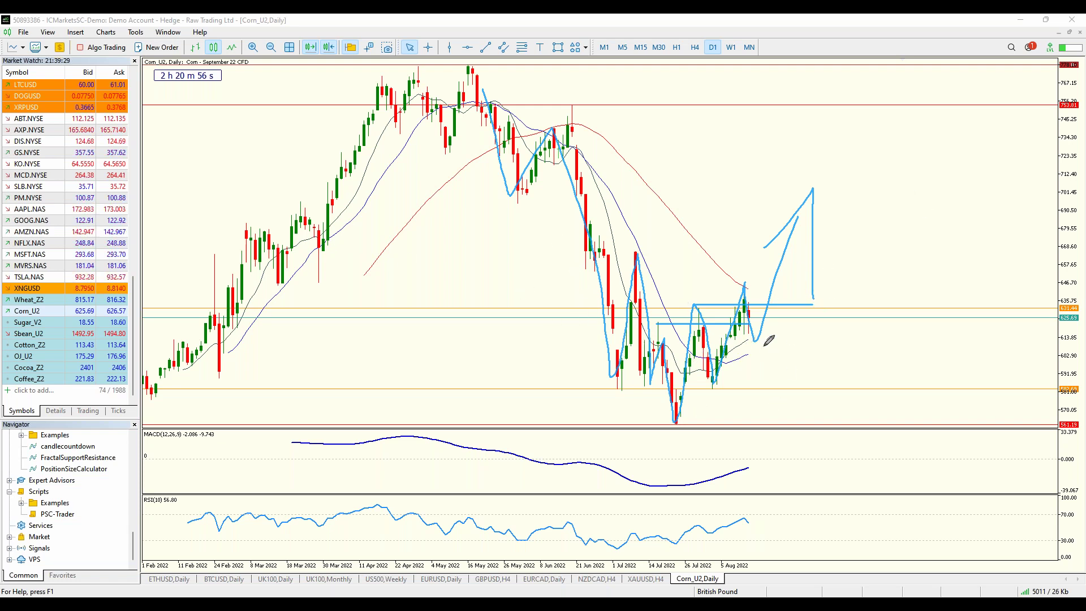
{"action": "key", "text": "e"}
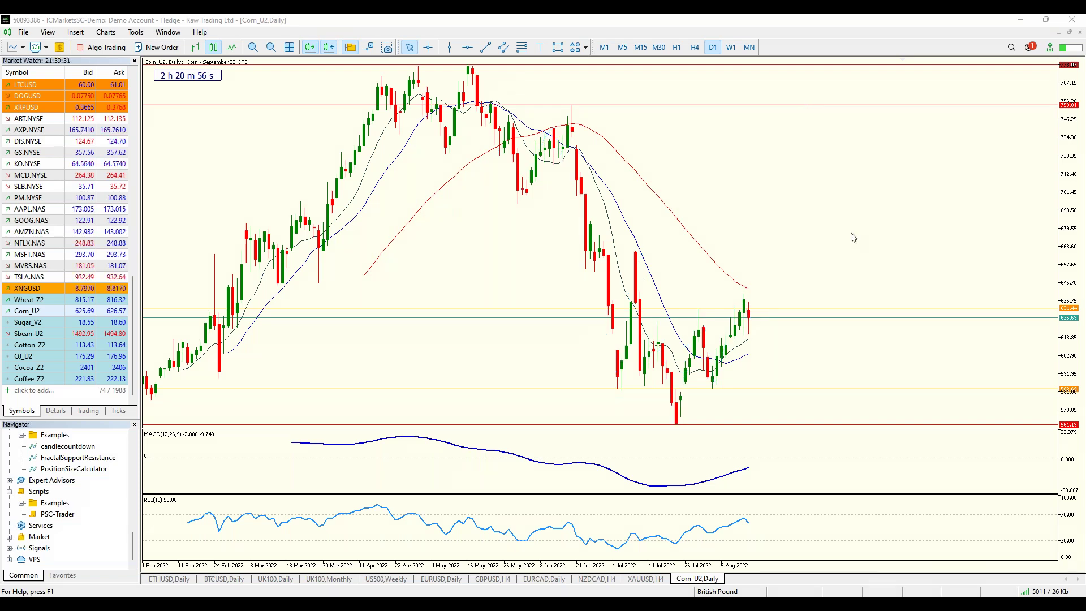
Step: Compare the Corn_U2 chart on the weekly, daily and H4 timeframes
{"action": "left_click", "coordinate": [731, 47]}
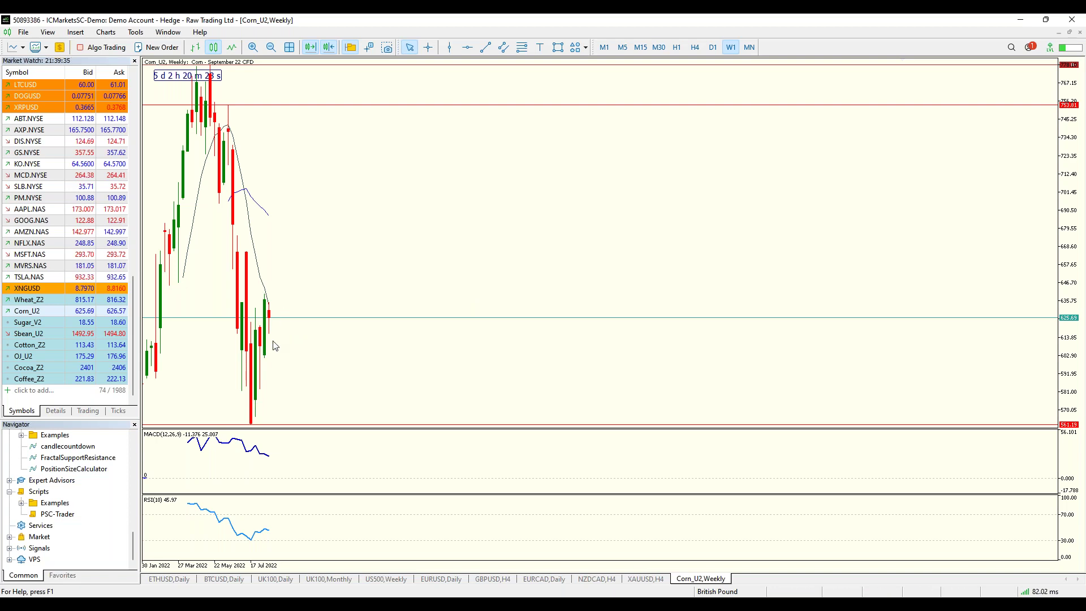
{"action": "left_click", "coordinate": [712, 47]}
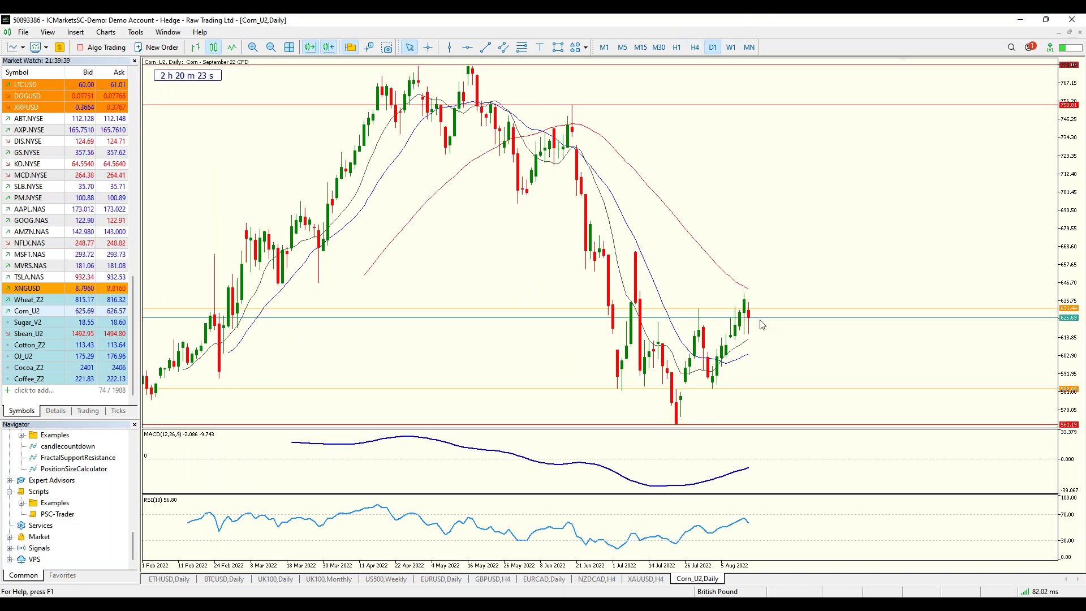
{"action": "left_click", "coordinate": [694, 47]}
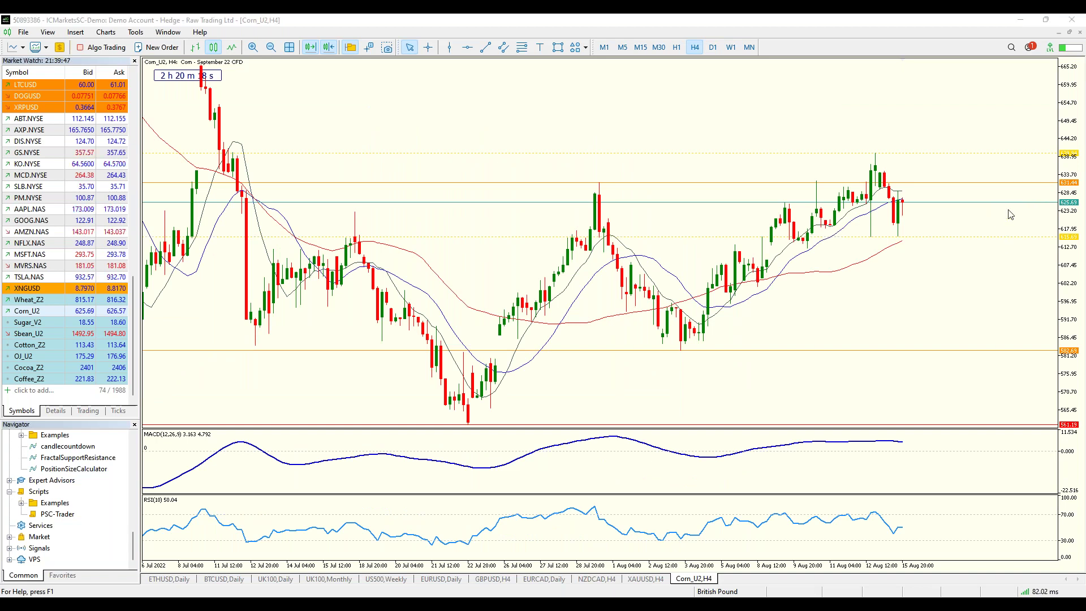
Step: Sketch support lines under the recent Corn_U2 H4 lows, a resistance line at the latest high and a downside break with a pullback
{"action": "left_click_drag", "start_coordinate": [799, 246], "coordinate": [961, 246]}
{"action": "left_click_drag", "start_coordinate": [860, 237], "coordinate": [979, 236]}
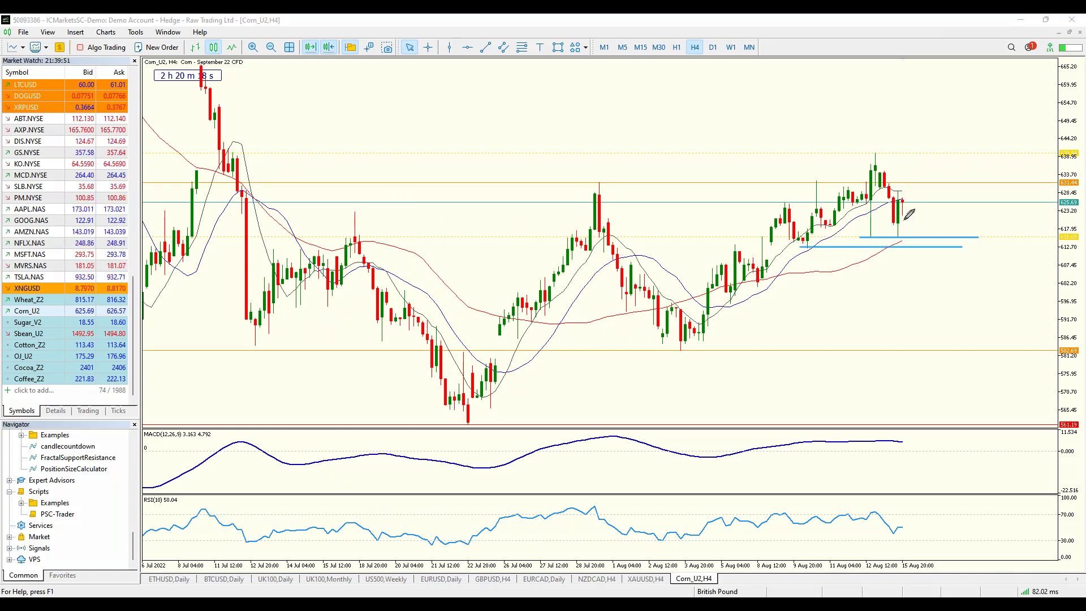
{"action": "left_click_drag", "start_coordinate": [871, 151], "coordinate": [1063, 152]}
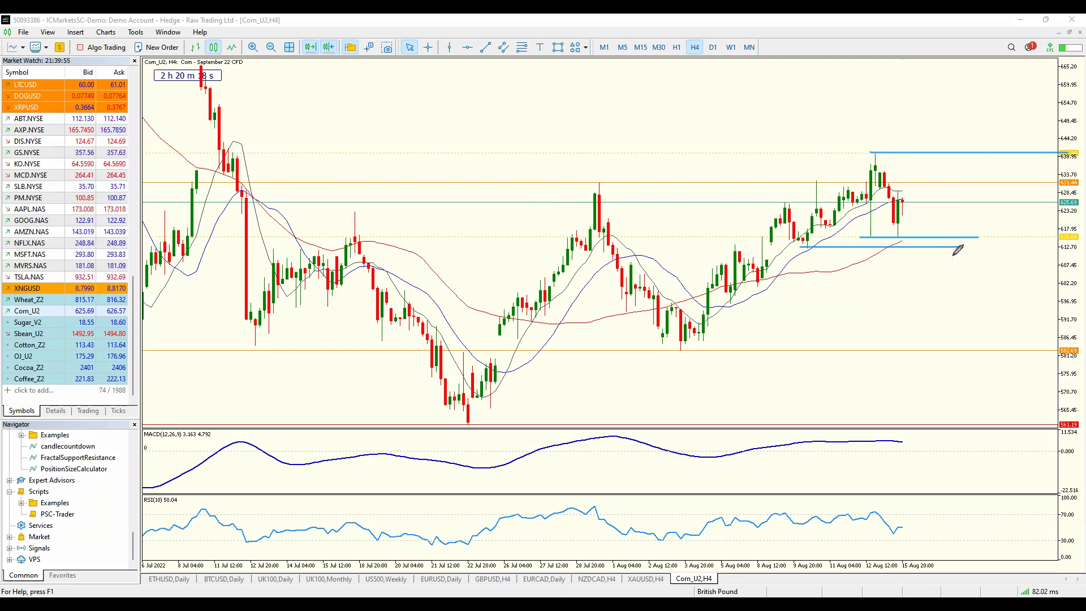
{"action": "mouse_move", "coordinate": [917, 201]}
{"action": "left_mouse_down"}
{"action": "mouse_move", "coordinate": [966, 305]}
{"action": "mouse_move", "coordinate": [980, 265]}
{"action": "left_mouse_up"}
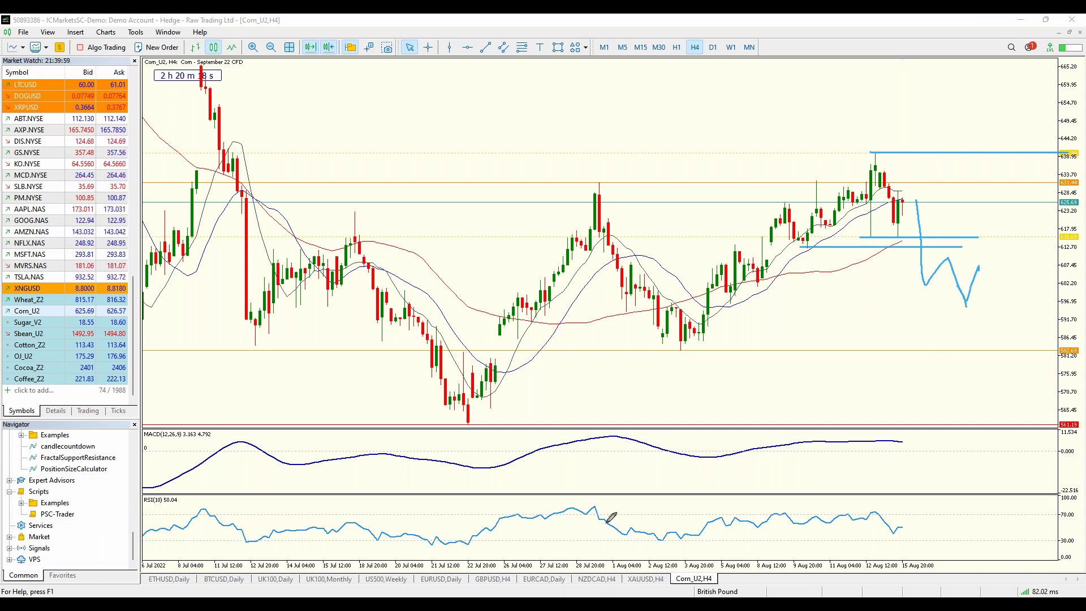
Step: Sketch the rising Corn_U2 highs against flat MACD and RSI peaks, circle the latest RSI, add an upward projection and clear the drawings
{"action": "left_click_drag", "start_coordinate": [779, 208], "coordinate": [898, 147]}
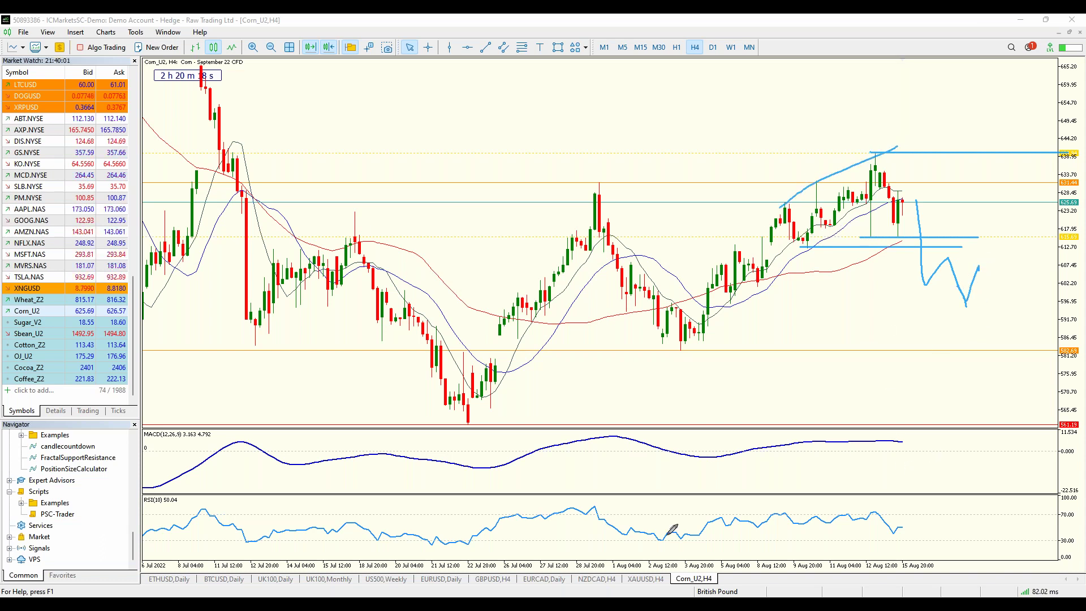
{"action": "left_click_drag", "start_coordinate": [806, 440], "coordinate": [1002, 439]}
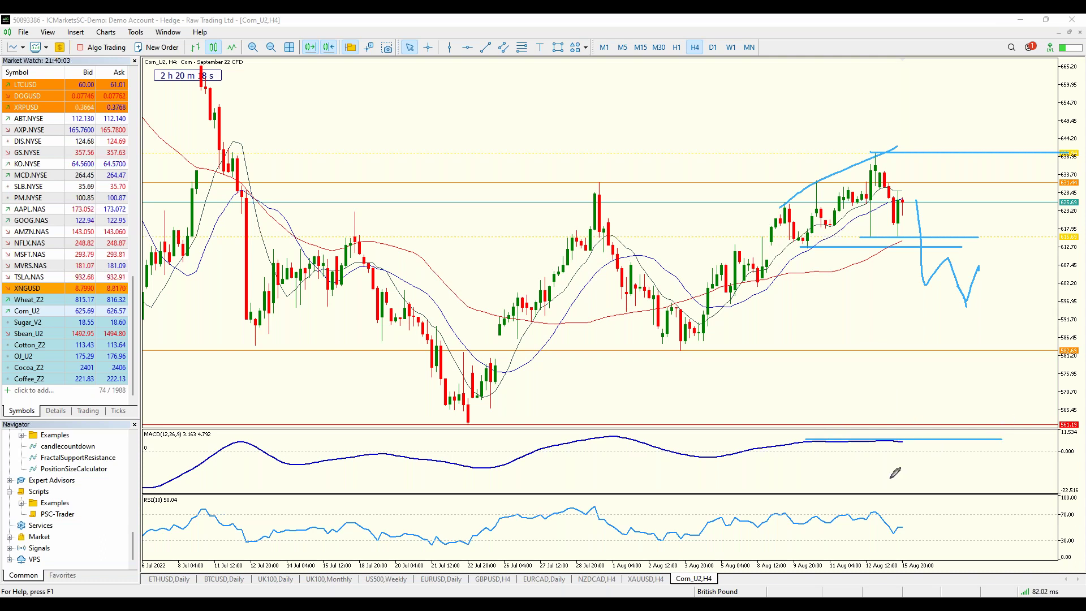
{"action": "left_click_drag", "start_coordinate": [788, 514], "coordinate": [952, 514]}
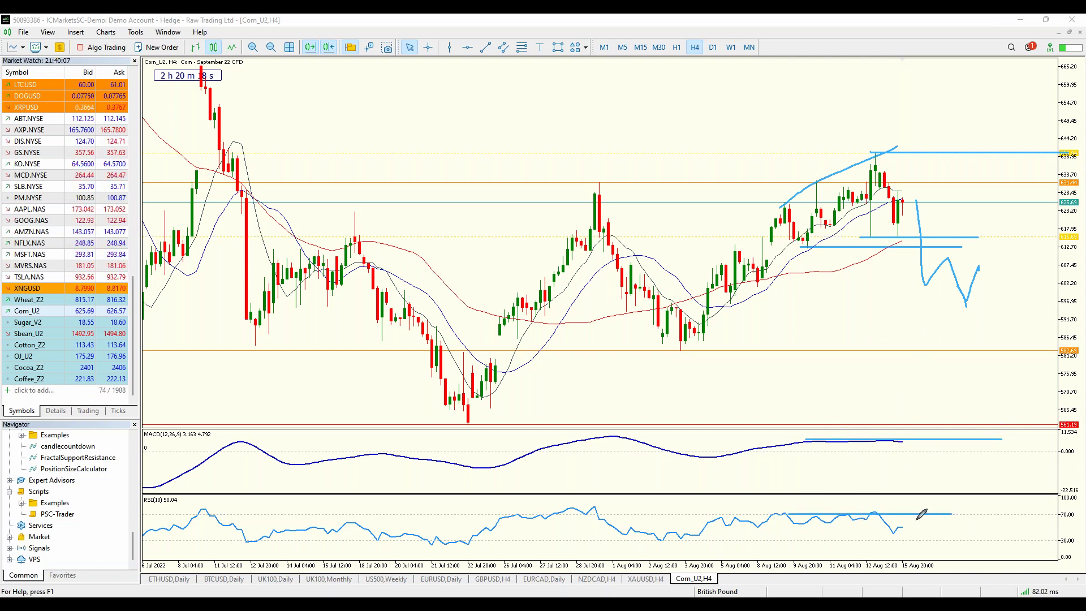
{"action": "mouse_move", "coordinate": [900, 525]}
{"action": "left_mouse_down"}
{"action": "mouse_move", "coordinate": [923, 520]}
{"action": "mouse_move", "coordinate": [904, 512]}
{"action": "left_mouse_up"}
{"action": "mouse_move", "coordinate": [903, 237]}
{"action": "left_mouse_down"}
{"action": "mouse_move", "coordinate": [895, 195]}
{"action": "mouse_move", "coordinate": [940, 130]}
{"action": "left_mouse_up"}
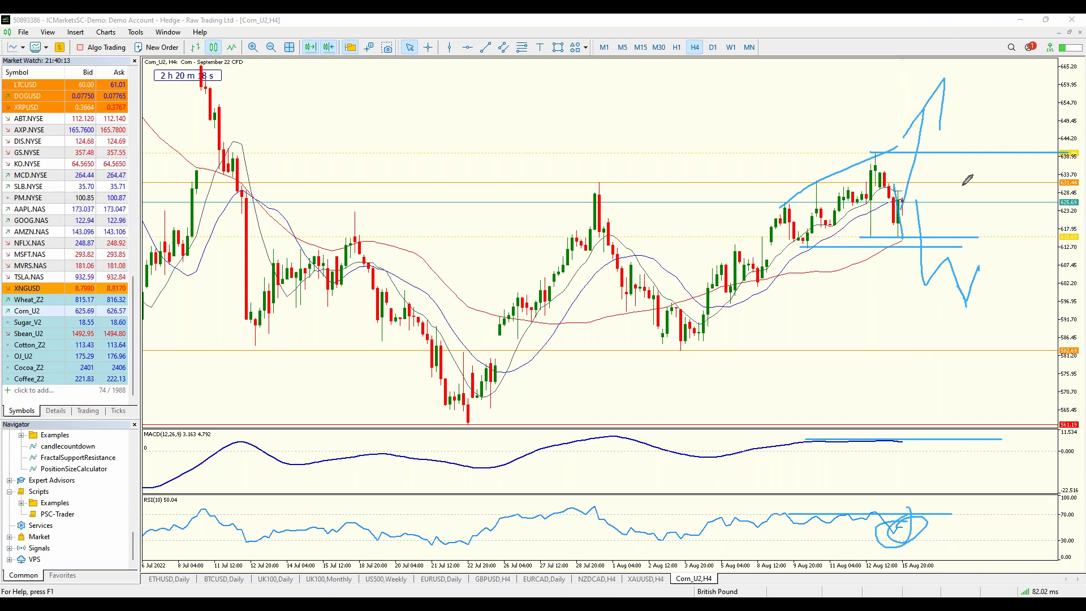
{"action": "key", "text": "e"}
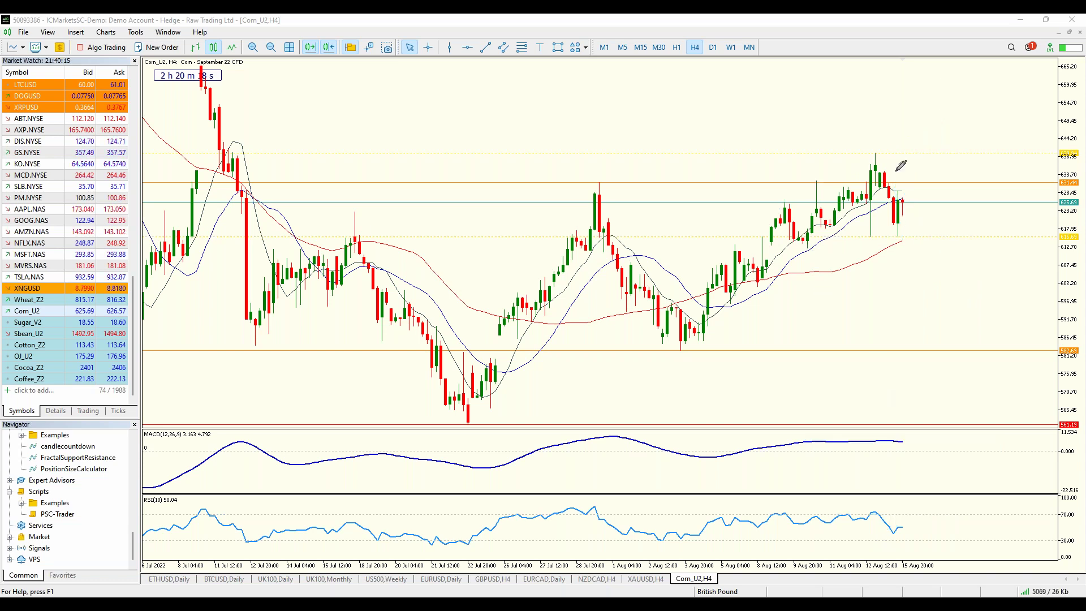
Step: Sketch two resistance lines at the latest Corn_U2 H4 high with an upside break, retest and upward arrow
{"action": "left_click_drag", "start_coordinate": [877, 153], "coordinate": [974, 154]}
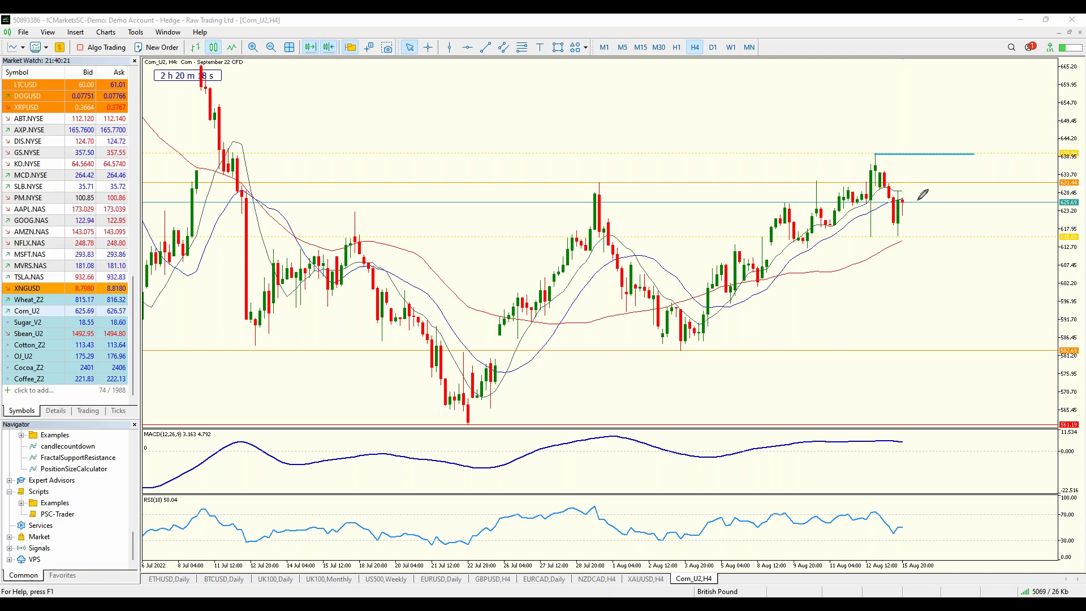
{"action": "left_click_drag", "start_coordinate": [867, 148], "coordinate": [1012, 149]}
{"action": "mouse_move", "coordinate": [934, 151]}
{"action": "left_mouse_down"}
{"action": "mouse_move", "coordinate": [960, 87]}
{"action": "mouse_move", "coordinate": [958, 126]}
{"action": "left_mouse_up"}
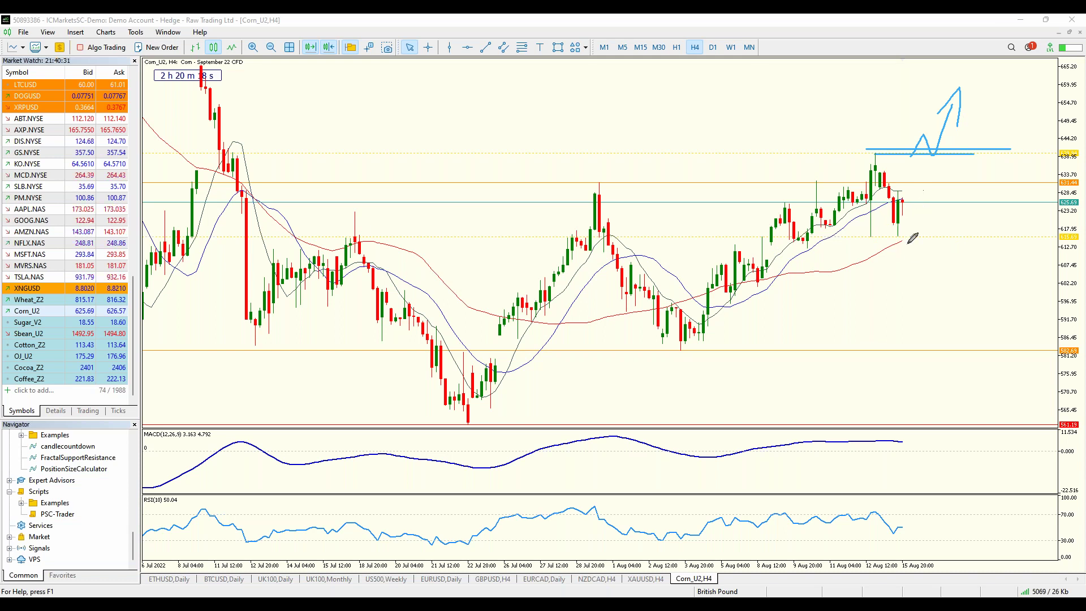
Step: Sketch two support lines below the recent Corn_U2 H4 lows with a break, retest and downward arrow, and clear all drawings
{"action": "left_click_drag", "start_coordinate": [822, 241], "coordinate": [1005, 241]}
{"action": "left_click_drag", "start_coordinate": [790, 255], "coordinate": [1037, 255]}
{"action": "mouse_move", "coordinate": [903, 192]}
{"action": "left_mouse_down"}
{"action": "mouse_move", "coordinate": [913, 260]}
{"action": "mouse_move", "coordinate": [940, 288]}
{"action": "mouse_move", "coordinate": [964, 276]}
{"action": "left_mouse_up"}
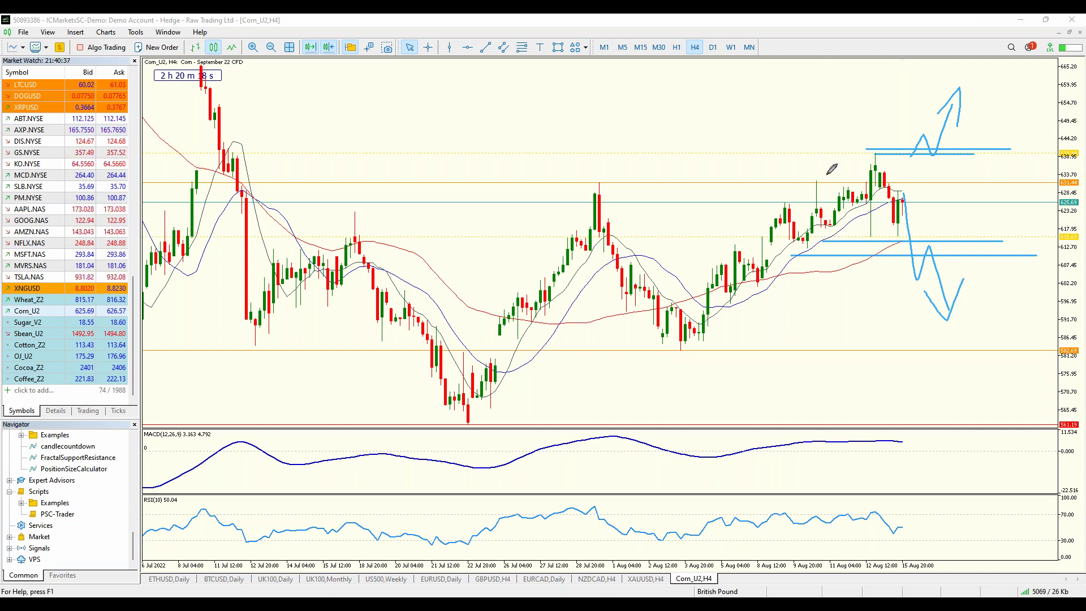
{"action": "key", "text": "Escape"}
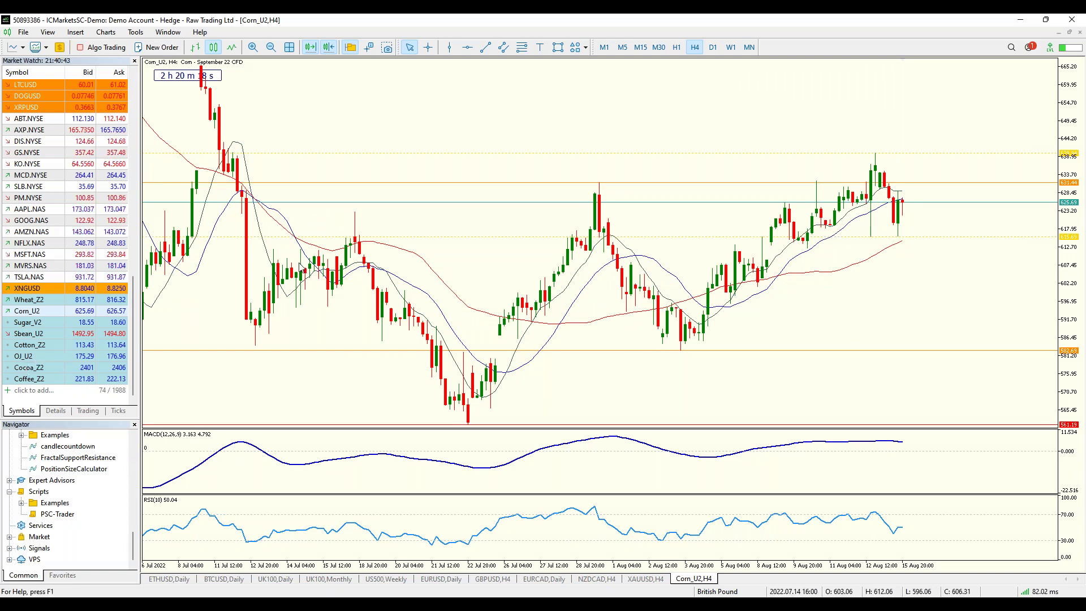
Step: Place a horizontal line at about 620 on the Corn_U2 daily chart
{"action": "left_click", "coordinate": [713, 47]}
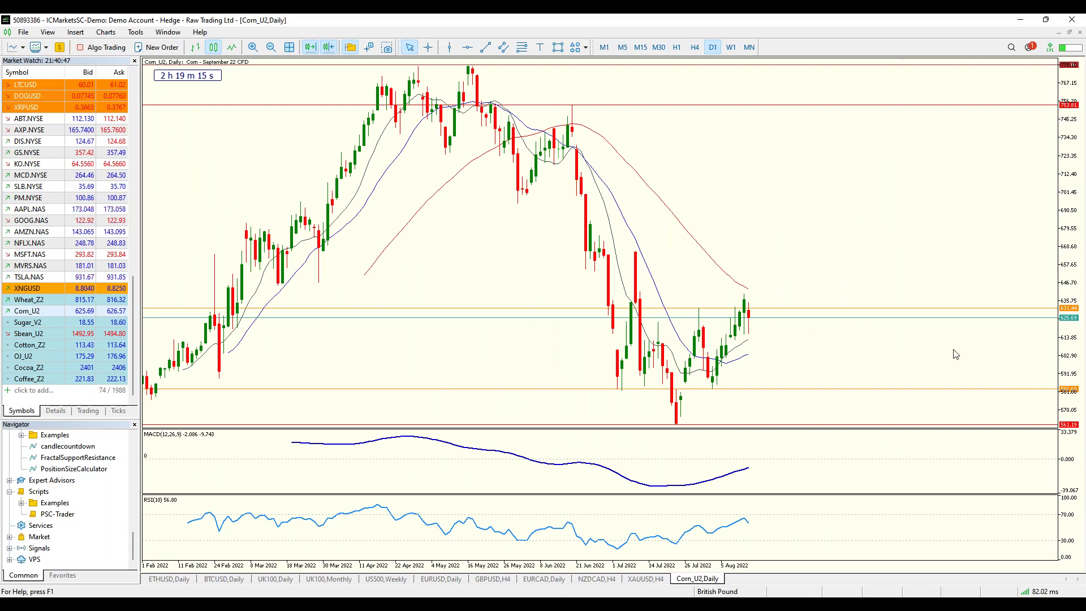
{"action": "left_click", "coordinate": [466, 47]}
{"action": "left_click_drag", "start_coordinate": [733, 320], "coordinate": [733, 328]}
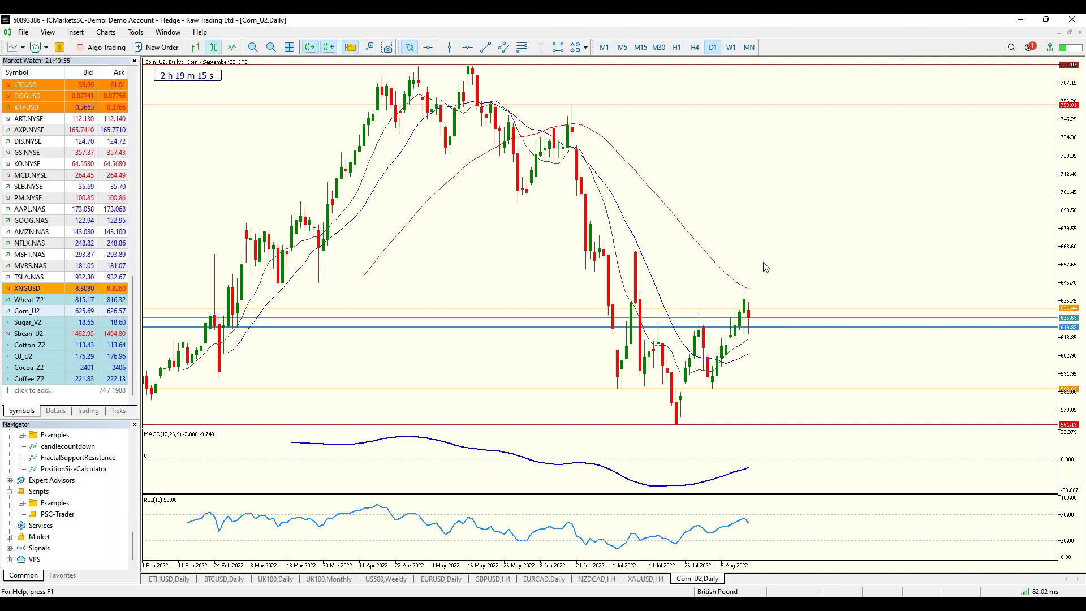
Step: Add a second horizontal line to the Corn_U2 daily chart and position it at about 661, near the July swing high
{"action": "left_click", "coordinate": [467, 47]}
{"action": "left_click", "coordinate": [324, 283]}
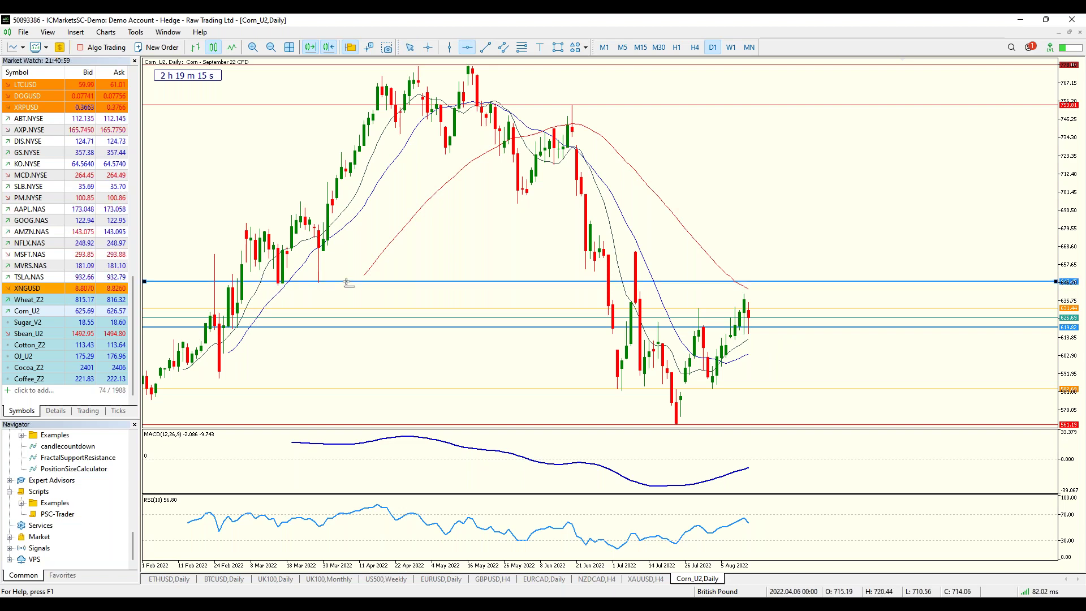
{"action": "left_click_drag", "start_coordinate": [347, 283], "coordinate": [634, 258]}
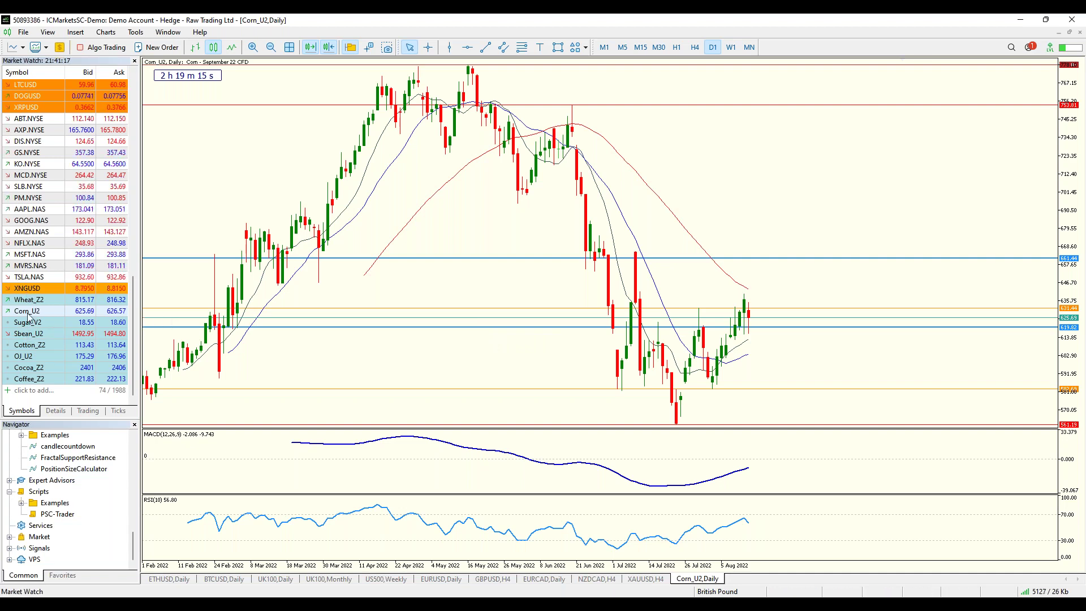
Step: Load the Wheat_Z2 daily chart, sketch a bottoming pattern beside and over the recent lows with a resistance line, and clear the sketches
{"action": "left_click_drag", "start_coordinate": [37, 305], "coordinate": [458, 245]}
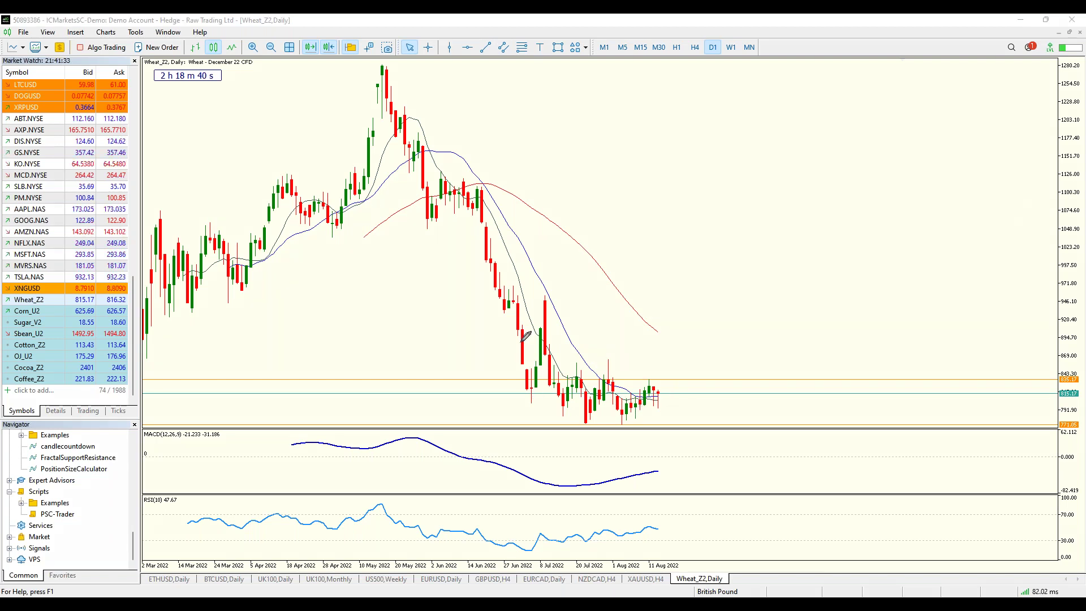
{"action": "mouse_move", "coordinate": [653, 135]}
{"action": "left_mouse_down"}
{"action": "mouse_move", "coordinate": [679, 222]}
{"action": "mouse_move", "coordinate": [701, 207]}
{"action": "mouse_move", "coordinate": [716, 314]}
{"action": "mouse_move", "coordinate": [787, 294]}
{"action": "mouse_move", "coordinate": [838, 253]}
{"action": "left_mouse_up"}
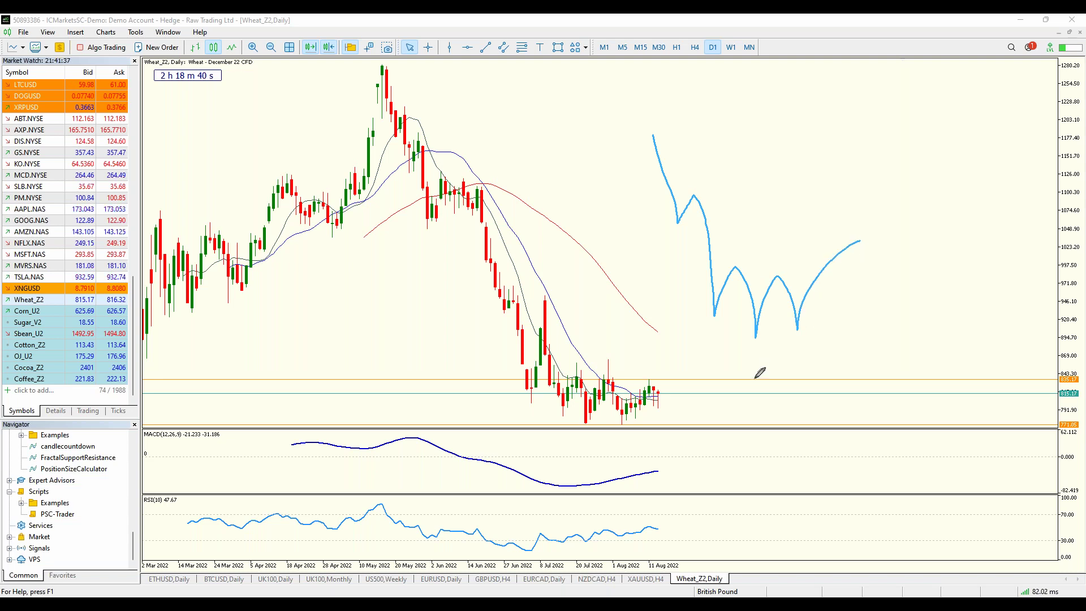
{"action": "mouse_move", "coordinate": [544, 308]}
{"action": "left_mouse_down"}
{"action": "mouse_move", "coordinate": [557, 399]}
{"action": "mouse_move", "coordinate": [594, 376]}
{"action": "mouse_move", "coordinate": [625, 425]}
{"action": "mouse_move", "coordinate": [648, 382]}
{"action": "mouse_move", "coordinate": [713, 358]}
{"action": "mouse_move", "coordinate": [776, 359]}
{"action": "left_mouse_up"}
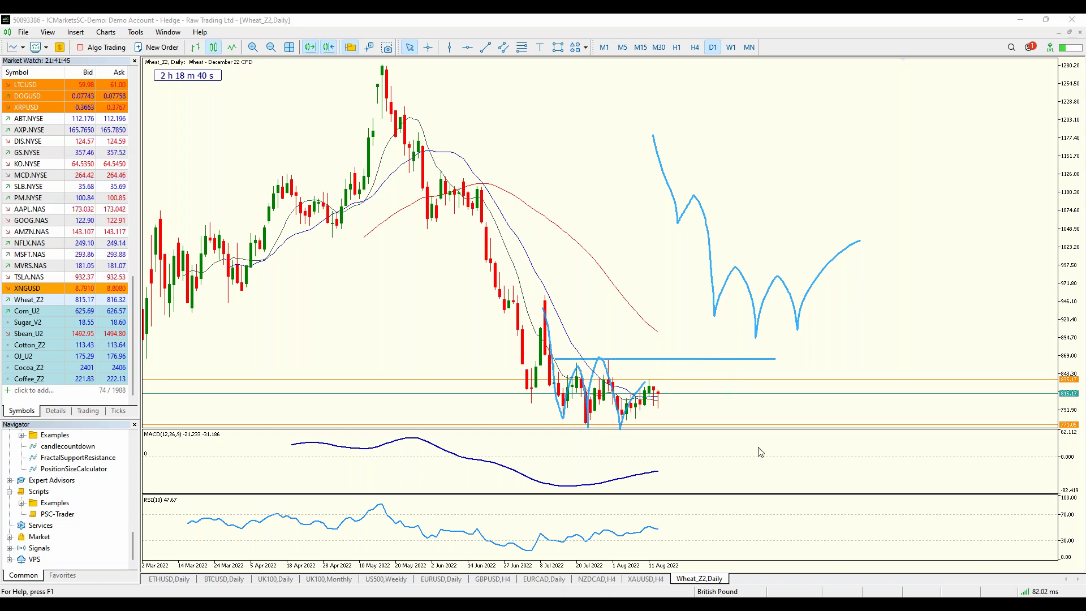
{"action": "key", "text": "e"}
Step: Sketch a resistance line at the Wheat_Z2 range high and rising divergence lines along the MACD and RSI
{"action": "left_click_drag", "start_coordinate": [612, 356], "coordinate": [810, 356]}
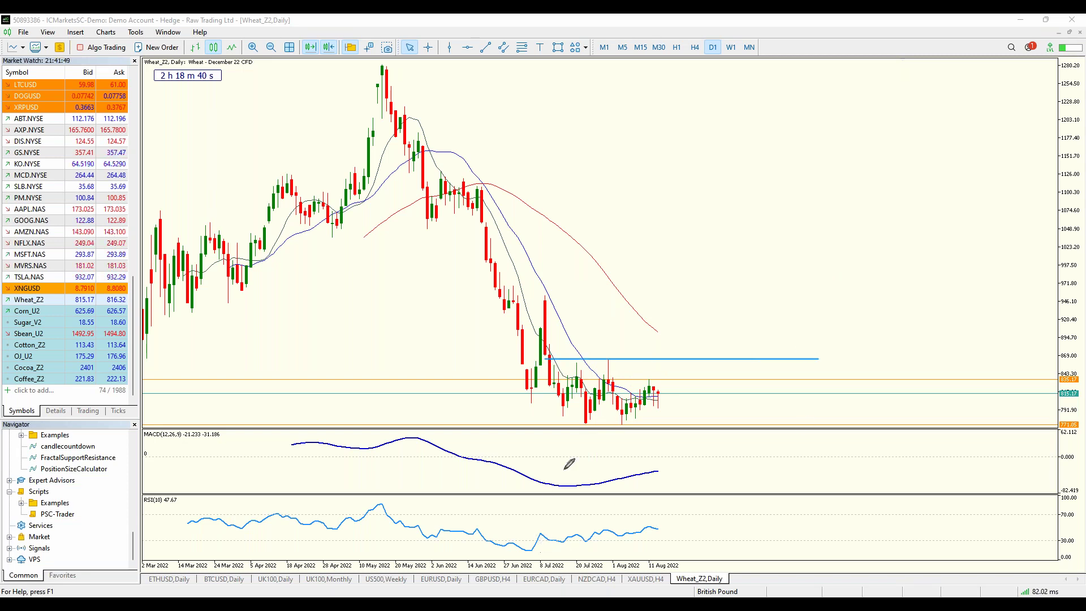
{"action": "left_click_drag", "start_coordinate": [545, 492], "coordinate": [701, 455]}
{"action": "left_click_drag", "start_coordinate": [514, 547], "coordinate": [723, 513]}
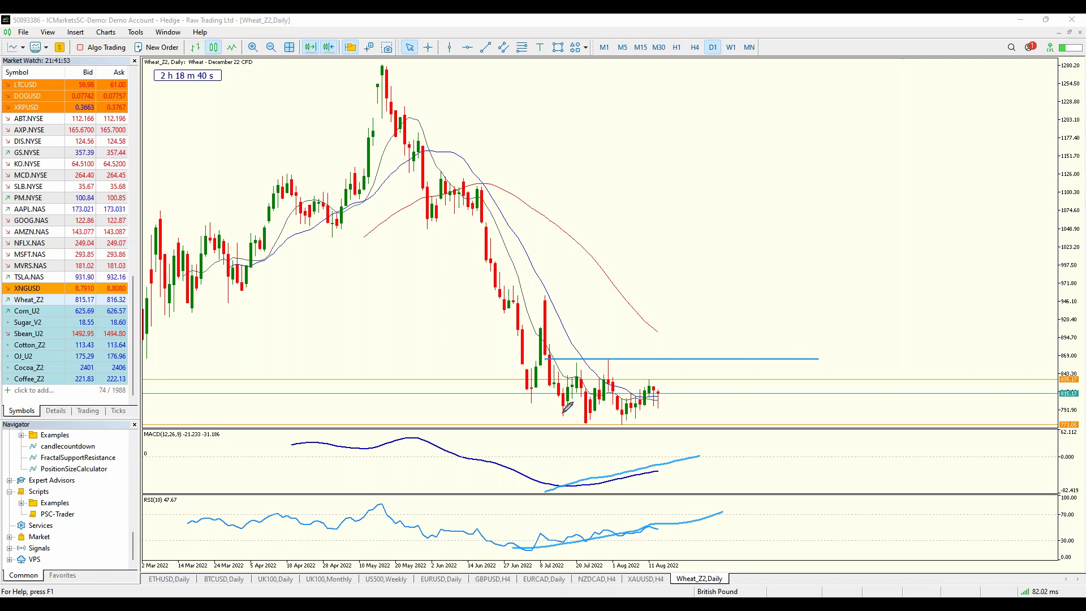
Step: Mark the early-July and early-August Wheat_Z2 lows with vertical lines and sketch a downtrend ranging sideways before breaking lower
{"action": "mouse_move", "coordinate": [533, 396]}
{"action": "left_mouse_down"}
{"action": "mouse_move", "coordinate": [533, 69]}
{"action": "mouse_move", "coordinate": [533, 597]}
{"action": "left_mouse_up"}
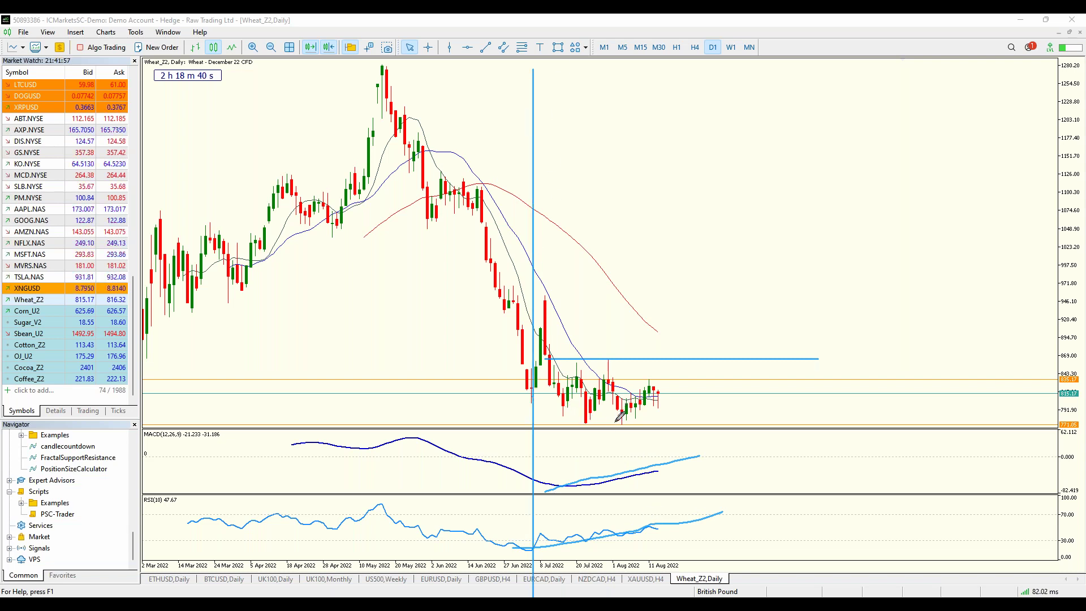
{"action": "mouse_move", "coordinate": [622, 424]}
{"action": "left_mouse_down"}
{"action": "mouse_move", "coordinate": [624, 592]}
{"action": "mouse_move", "coordinate": [622, 34]}
{"action": "left_mouse_up"}
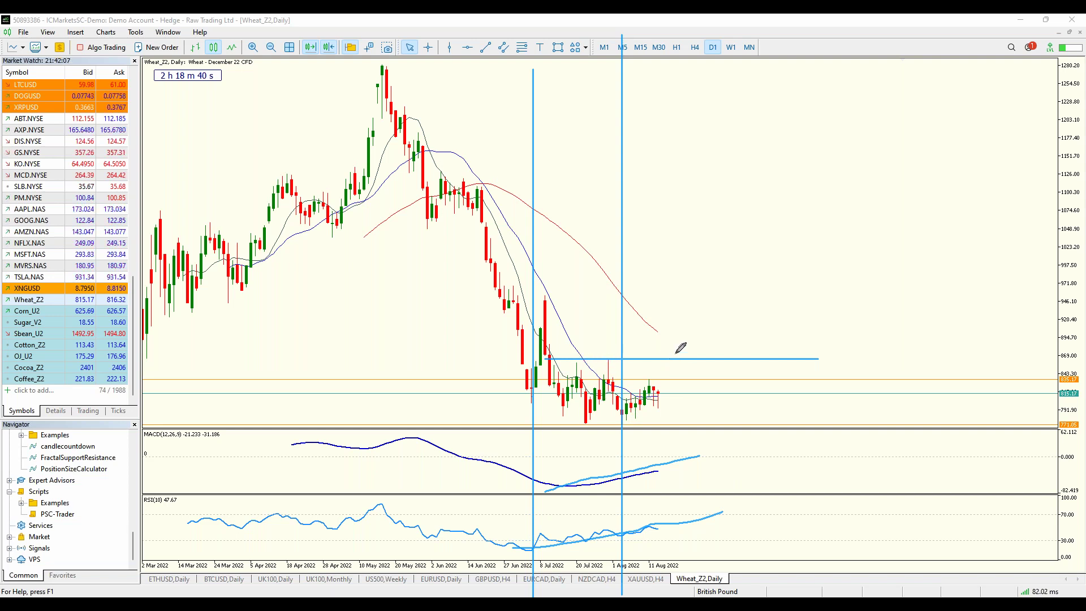
{"action": "mouse_move", "coordinate": [653, 118]}
{"action": "left_mouse_down"}
{"action": "mouse_move", "coordinate": [692, 178]}
{"action": "mouse_move", "coordinate": [701, 261]}
{"action": "mouse_move", "coordinate": [741, 271]}
{"action": "mouse_move", "coordinate": [776, 242]}
{"action": "mouse_move", "coordinate": [816, 232]}
{"action": "mouse_move", "coordinate": [852, 258]}
{"action": "mouse_move", "coordinate": [906, 385]}
{"action": "mouse_move", "coordinate": [931, 326]}
{"action": "left_mouse_up"}
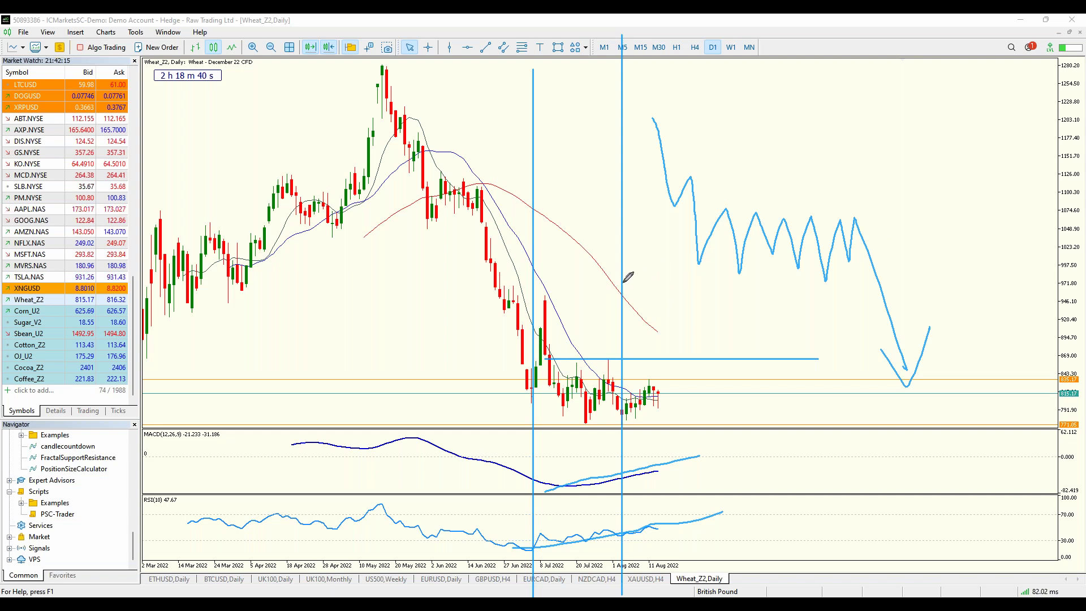
Step: Sketch projected Wheat_Z2 consolidations breaking to new lows, with the MACD and RSI curving downward beneath them
{"action": "mouse_move", "coordinate": [626, 250]}
{"action": "left_mouse_down"}
{"action": "mouse_move", "coordinate": [740, 300]}
{"action": "mouse_move", "coordinate": [792, 285]}
{"action": "mouse_move", "coordinate": [848, 289]}
{"action": "mouse_move", "coordinate": [889, 340]}
{"action": "mouse_move", "coordinate": [828, 328]}
{"action": "left_mouse_up"}
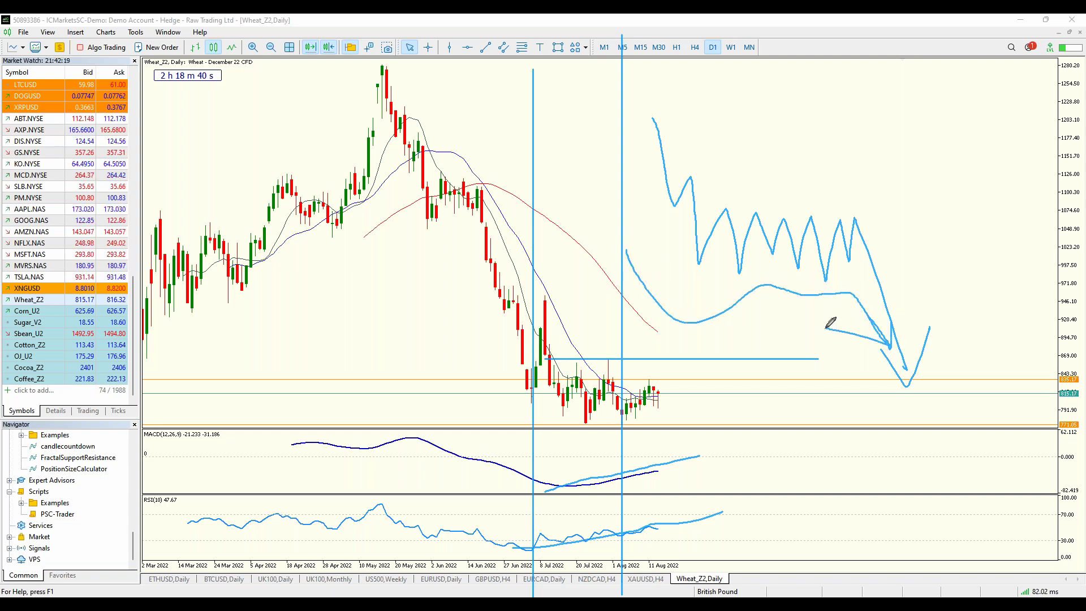
{"action": "mouse_move", "coordinate": [647, 390]}
{"action": "left_mouse_down"}
{"action": "mouse_move", "coordinate": [690, 427]}
{"action": "mouse_move", "coordinate": [733, 415]}
{"action": "mouse_move", "coordinate": [769, 423]}
{"action": "mouse_move", "coordinate": [795, 485]}
{"action": "mouse_move", "coordinate": [827, 450]}
{"action": "left_mouse_up"}
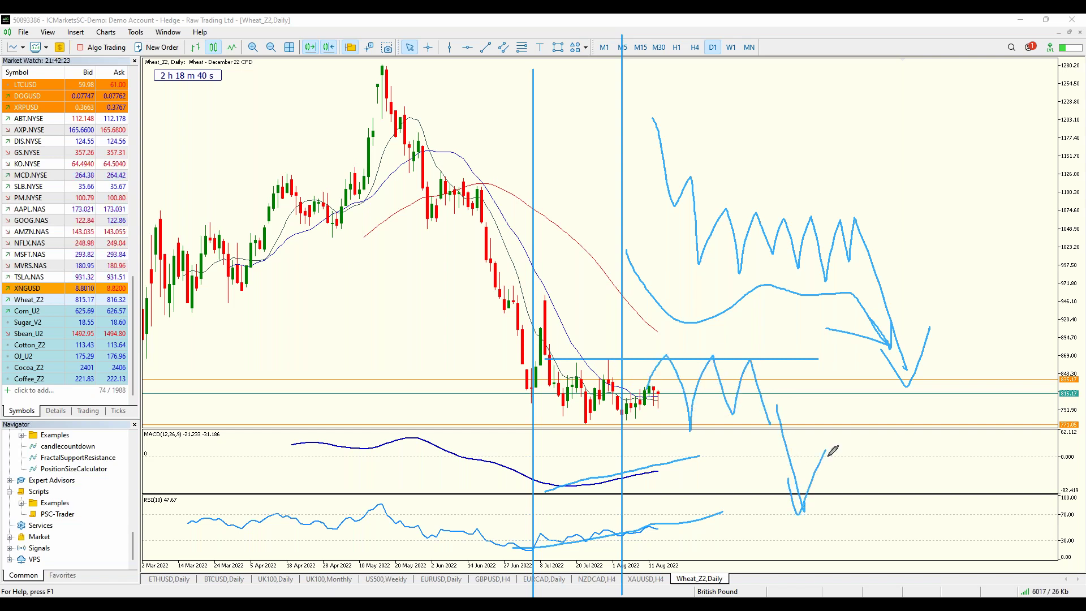
{"action": "mouse_move", "coordinate": [578, 486]}
{"action": "left_mouse_down"}
{"action": "mouse_move", "coordinate": [666, 471]}
{"action": "mouse_move", "coordinate": [761, 473]}
{"action": "mouse_move", "coordinate": [836, 526]}
{"action": "left_mouse_up"}
{"action": "mouse_move", "coordinate": [563, 532]}
{"action": "left_mouse_down"}
{"action": "mouse_move", "coordinate": [806, 548]}
{"action": "mouse_move", "coordinate": [836, 561]}
{"action": "left_mouse_up"}
Step: Mark the Wheat_Z2 range high with a breakout and pullback, circle the recent price swings, and clear all sketches
{"action": "left_click_drag", "start_coordinate": [596, 357], "coordinate": [699, 358]}
{"action": "mouse_move", "coordinate": [654, 390]}
{"action": "left_mouse_down"}
{"action": "mouse_move", "coordinate": [691, 312]}
{"action": "mouse_move", "coordinate": [692, 355]}
{"action": "left_mouse_up"}
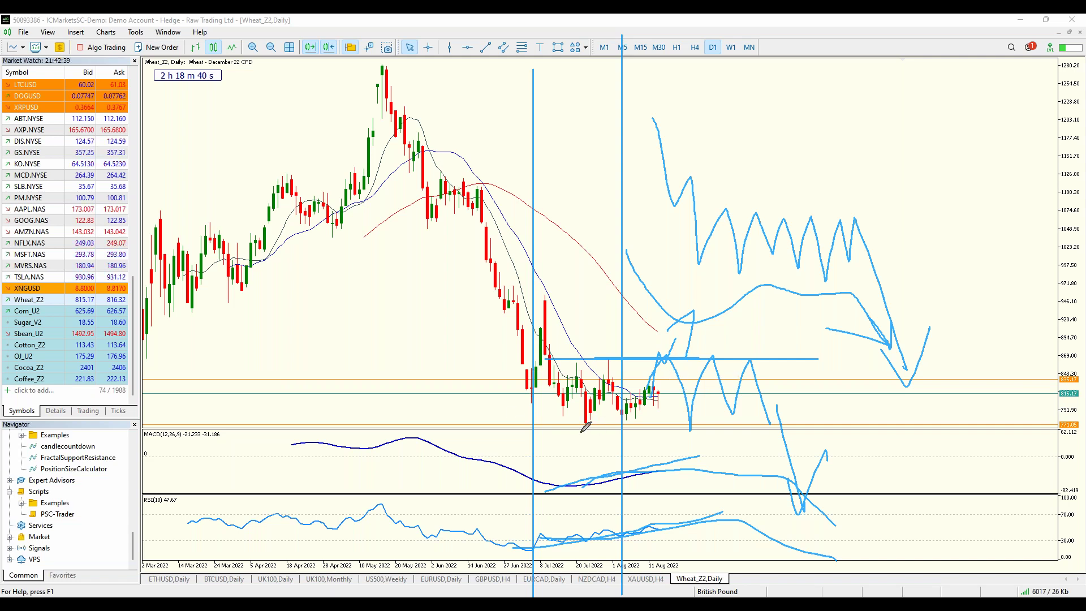
{"action": "mouse_move", "coordinate": [668, 381]}
{"action": "left_mouse_down"}
{"action": "mouse_move", "coordinate": [622, 416]}
{"action": "mouse_move", "coordinate": [611, 368]}
{"action": "mouse_move", "coordinate": [583, 410]}
{"action": "mouse_move", "coordinate": [551, 396]}
{"action": "mouse_move", "coordinate": [577, 411]}
{"action": "left_mouse_up"}
{"action": "mouse_move", "coordinate": [529, 327]}
{"action": "left_mouse_down"}
{"action": "mouse_move", "coordinate": [532, 377]}
{"action": "mouse_move", "coordinate": [549, 329]}
{"action": "left_mouse_up"}
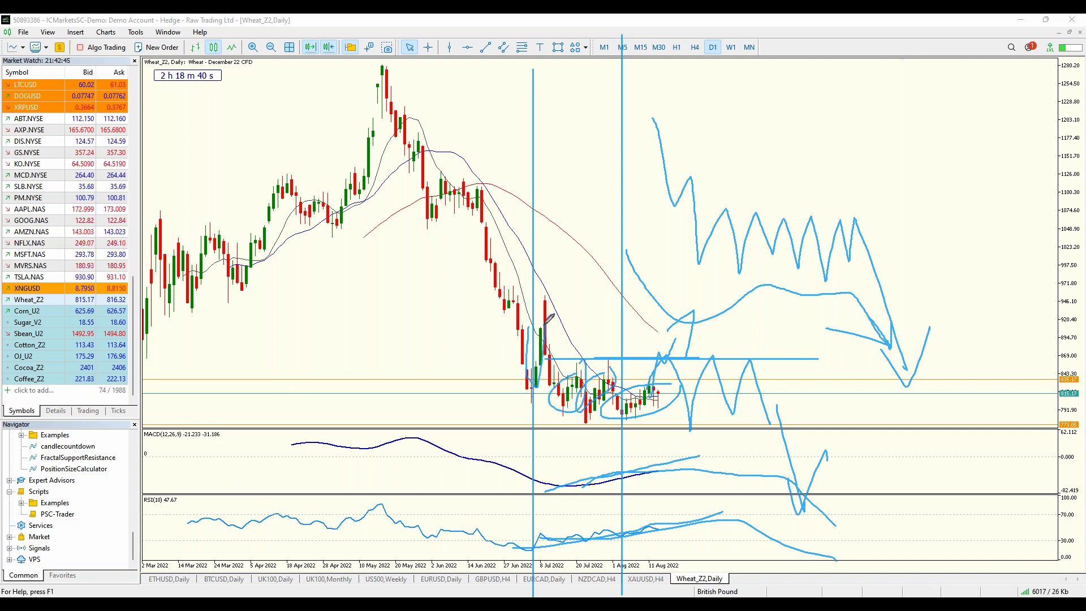
{"action": "left_click_drag", "start_coordinate": [502, 278], "coordinate": [502, 274]}
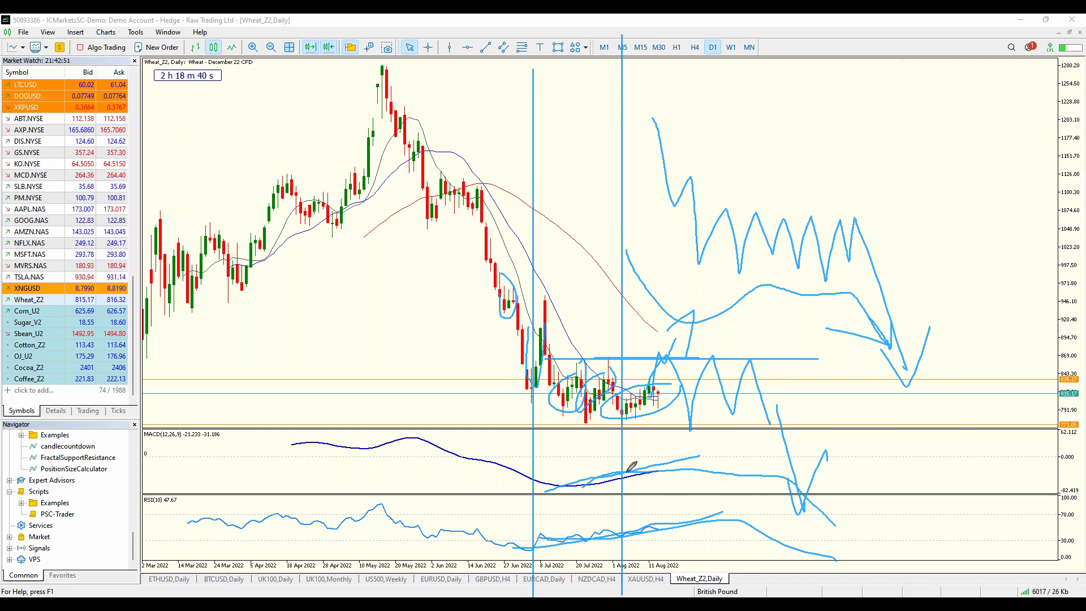
{"action": "key", "text": "Escape"}
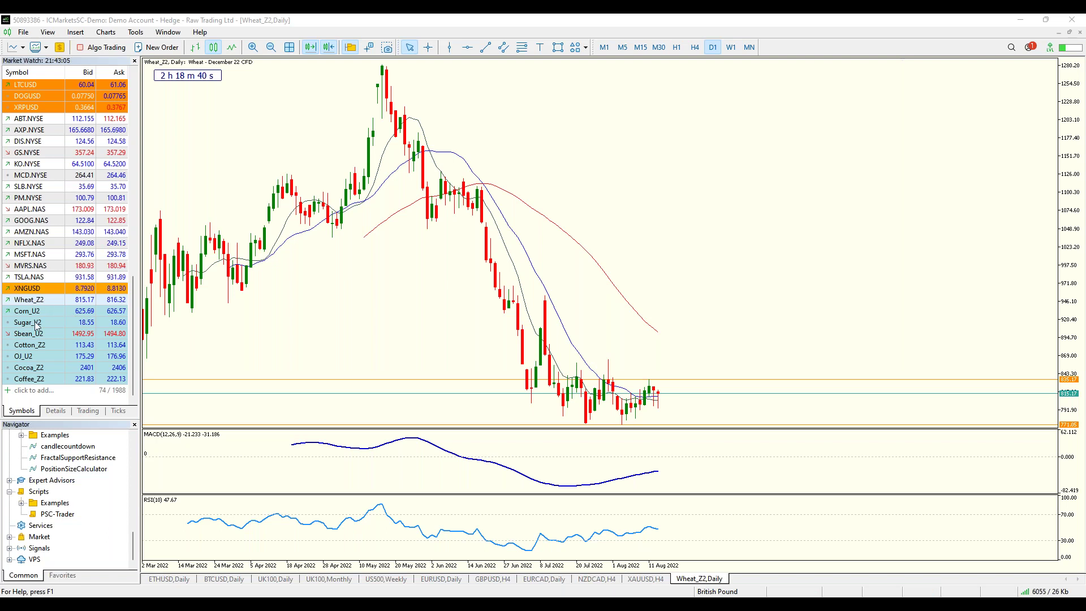
Step: Load the Sugar_V2 daily chart in place of Wheat_Z2
{"action": "left_click_drag", "start_coordinate": [33, 303], "coordinate": [422, 314]}
{"action": "left_click_drag", "start_coordinate": [29, 322], "coordinate": [354, 305]}
{"action": "left_click_drag", "start_coordinate": [483, 266], "coordinate": [723, 264]}
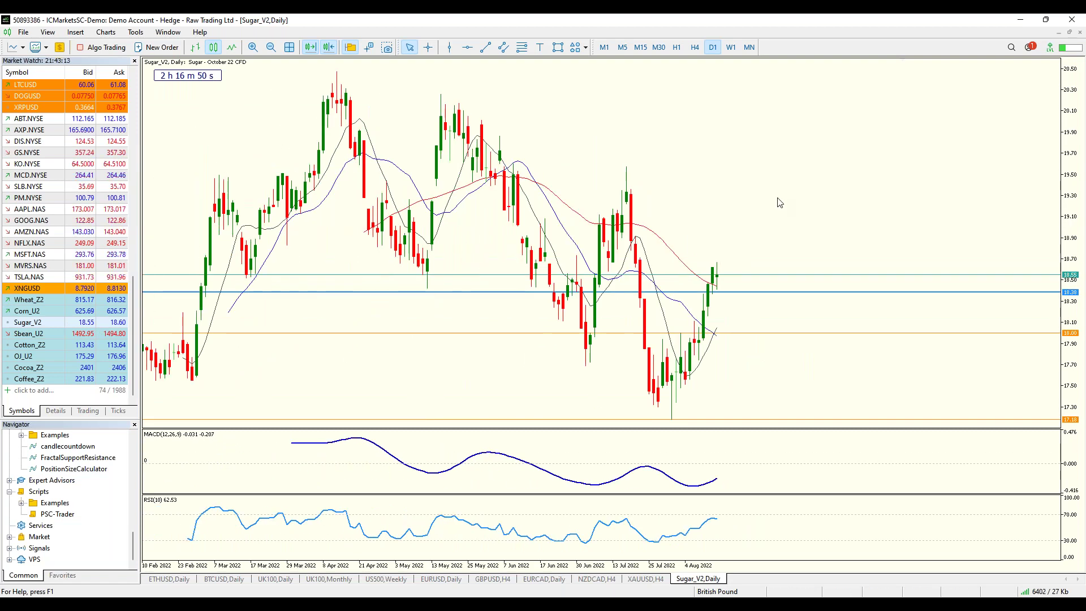
Step: Delete all existing objects from the Sugar_V2 chart's object list, including the horizontal lines, the rectangle and the support and resistance levels
{"action": "right_click", "coordinate": [700, 130]}
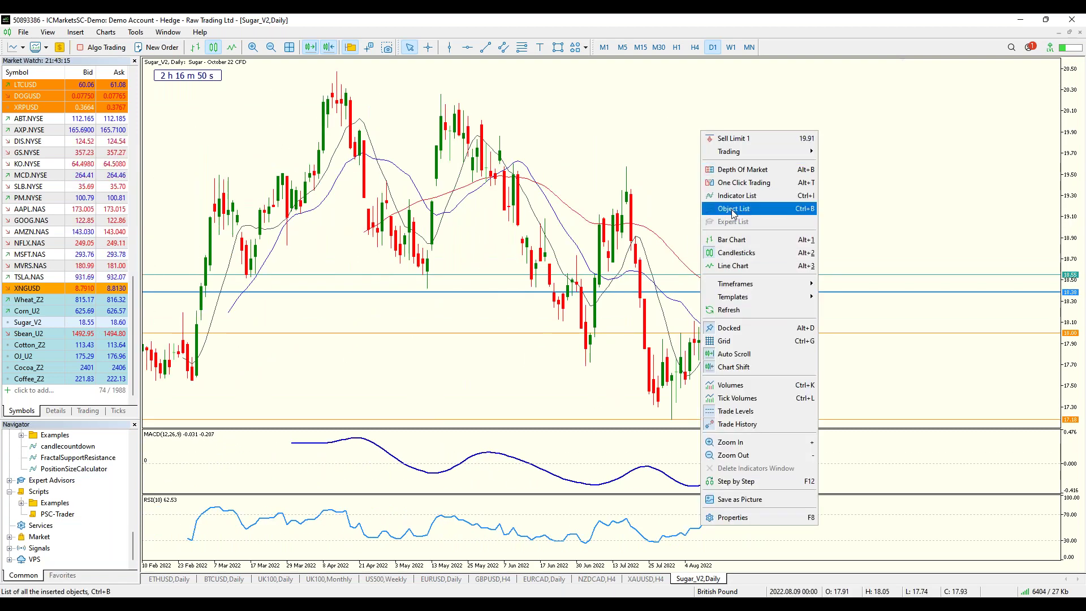
{"action": "left_click", "coordinate": [733, 209]}
{"action": "left_click", "coordinate": [631, 292]}
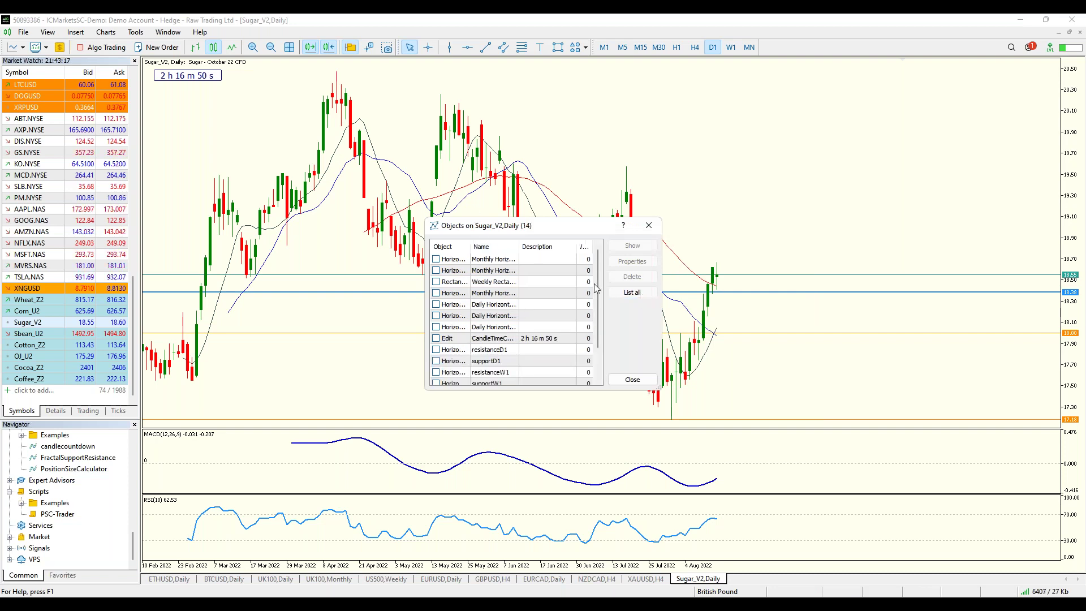
{"action": "left_click", "coordinate": [460, 260]}
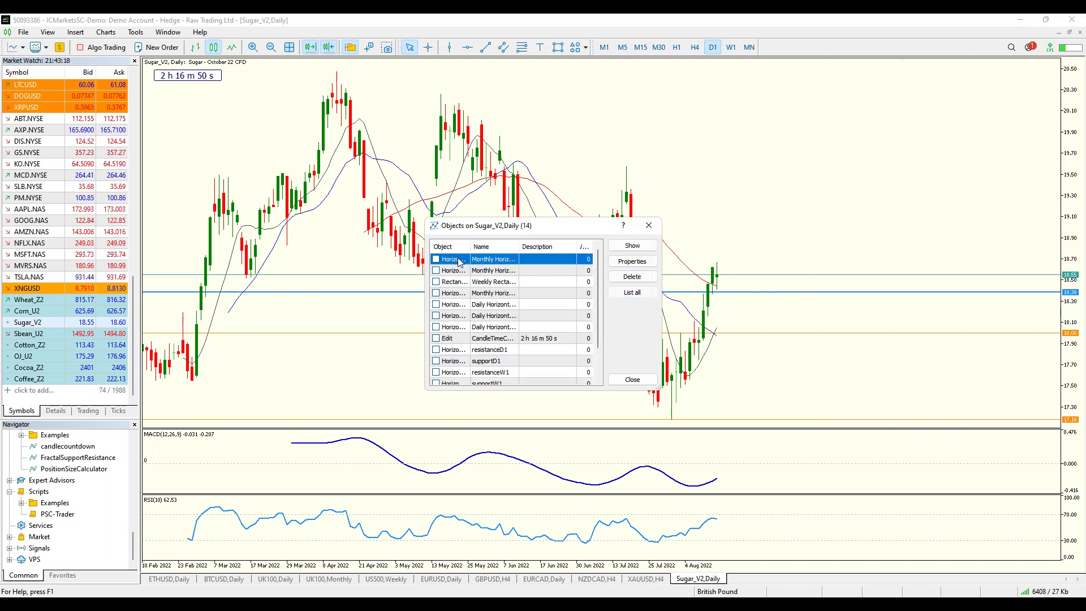
{"action": "left_click", "coordinate": [632, 276]}
{"action": "left_click", "coordinate": [632, 276]}
{"action": "left_click", "coordinate": [633, 277]}
{"action": "left_click", "coordinate": [636, 276]}
{"action": "left_click", "coordinate": [636, 277]}
{"action": "left_click", "coordinate": [636, 277]}
{"action": "left_click", "coordinate": [637, 277]}
{"action": "left_click", "coordinate": [637, 276]}
{"action": "left_click", "coordinate": [636, 276]}
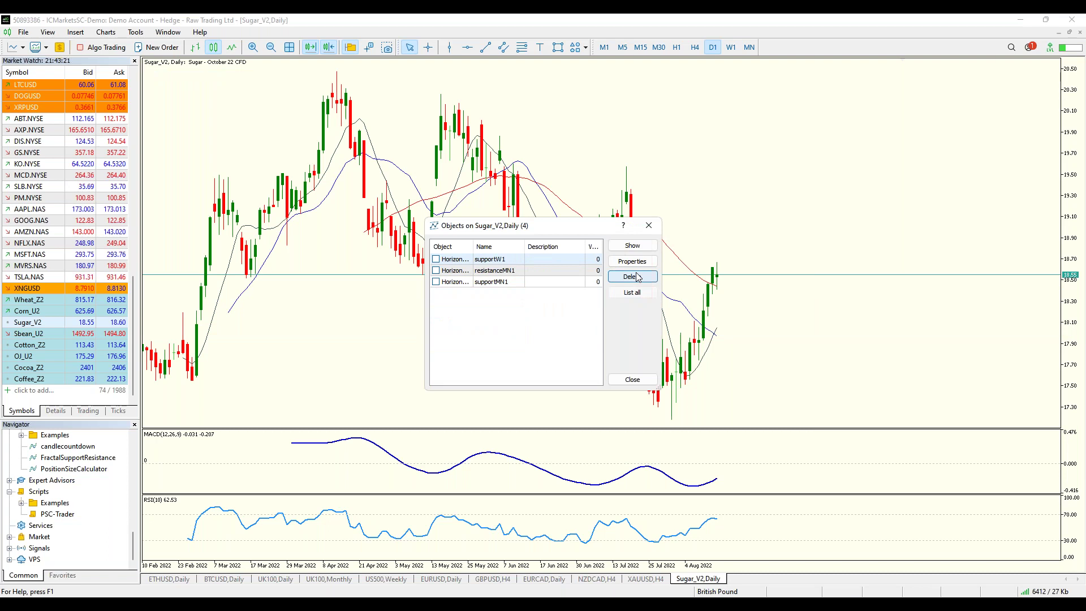
{"action": "left_click", "coordinate": [637, 276]}
{"action": "left_click", "coordinate": [636, 277]}
{"action": "left_click", "coordinate": [637, 276]}
{"action": "left_click", "coordinate": [649, 225]}
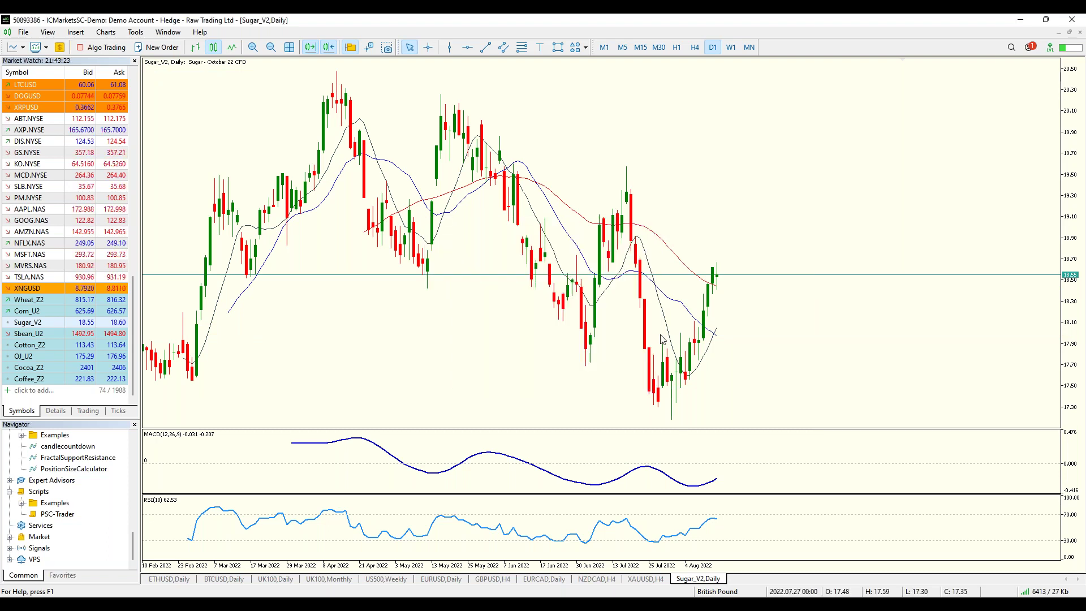
Step: Compress the Sugar_V2 price scale slightly and add the FractalSupportResistance indicator to the chart
{"action": "left_click_drag", "start_coordinate": [1080, 248], "coordinate": [1079, 266]}
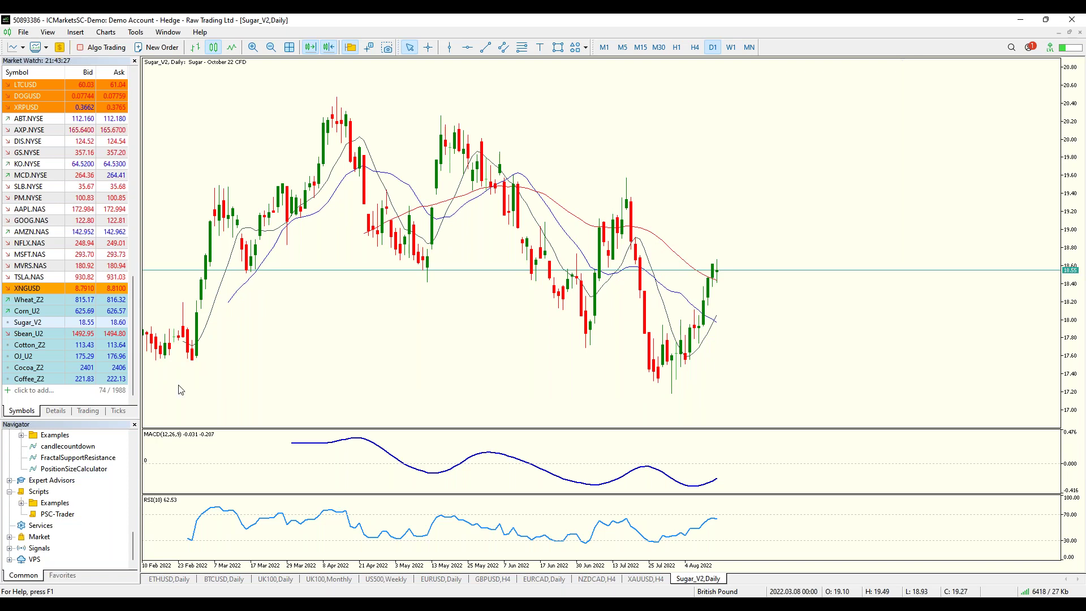
{"action": "double_click", "coordinate": [41, 460]}
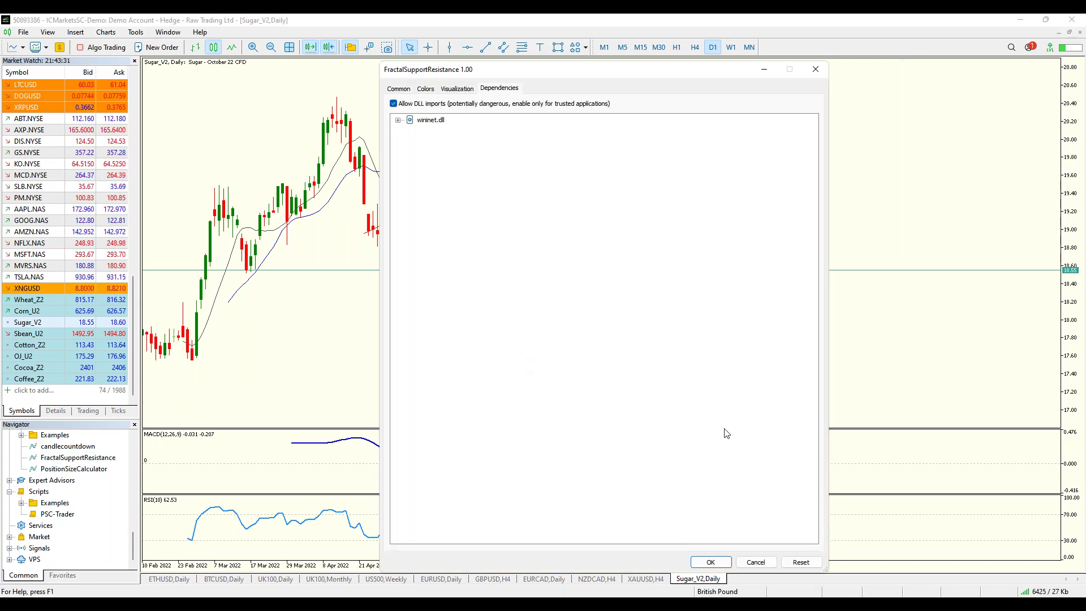
{"action": "left_click", "coordinate": [711, 562]}
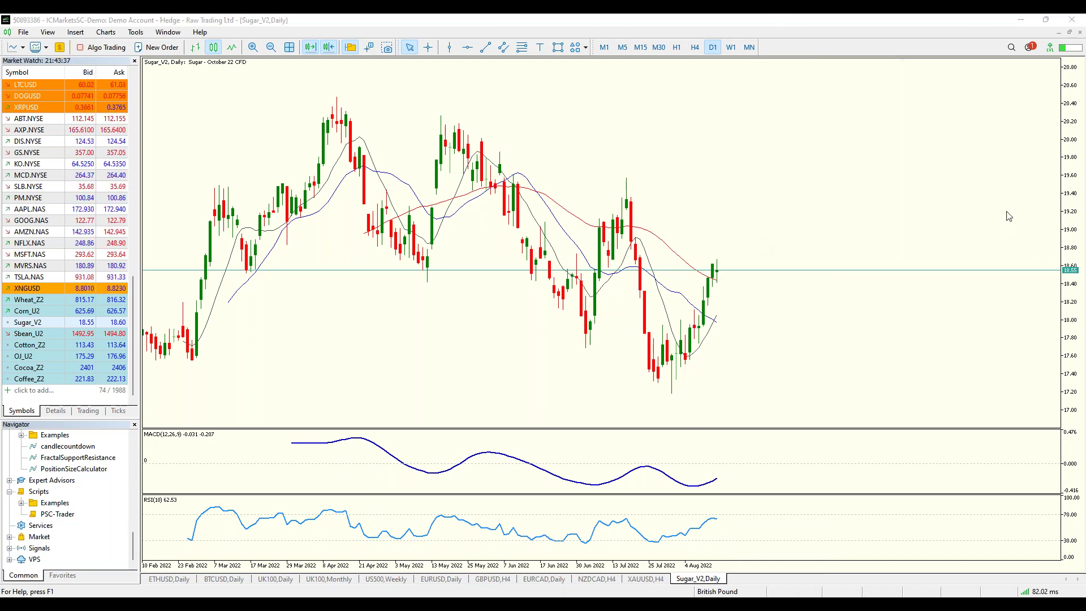
Step: Sketch a stepped downtrend with descending trendlines, trendlines over the falling Sugar_V2 highs, and a projected drop from the current price
{"action": "mouse_move", "coordinate": [693, 69]}
{"action": "left_mouse_down"}
{"action": "mouse_move", "coordinate": [785, 128]}
{"action": "mouse_move", "coordinate": [803, 225]}
{"action": "mouse_move", "coordinate": [845, 156]}
{"action": "mouse_move", "coordinate": [868, 260]}
{"action": "mouse_move", "coordinate": [910, 188]}
{"action": "left_mouse_up"}
{"action": "mouse_move", "coordinate": [741, 106]}
{"action": "left_mouse_down"}
{"action": "mouse_move", "coordinate": [998, 280]}
{"action": "mouse_move", "coordinate": [996, 264]}
{"action": "left_mouse_up"}
{"action": "mouse_move", "coordinate": [777, 256]}
{"action": "left_mouse_down"}
{"action": "mouse_move", "coordinate": [866, 331]}
{"action": "mouse_move", "coordinate": [894, 411]}
{"action": "mouse_move", "coordinate": [939, 410]}
{"action": "mouse_move", "coordinate": [948, 449]}
{"action": "left_mouse_up"}
{"action": "mouse_move", "coordinate": [424, 105]}
{"action": "left_mouse_down"}
{"action": "mouse_move", "coordinate": [648, 192]}
{"action": "mouse_move", "coordinate": [772, 295]}
{"action": "left_mouse_up"}
{"action": "mouse_move", "coordinate": [463, 110]}
{"action": "left_mouse_down"}
{"action": "mouse_move", "coordinate": [729, 229]}
{"action": "mouse_move", "coordinate": [833, 292]}
{"action": "left_mouse_up"}
{"action": "left_click_drag", "start_coordinate": [729, 243], "coordinate": [747, 371]}
Step: Sketch horizontal resistance lines at about 18.55 and 18.95 across the Sugar_V2 daily chart and circle the current price area
{"action": "mouse_move", "coordinate": [232, 269]}
{"action": "left_mouse_down"}
{"action": "mouse_move", "coordinate": [548, 266]}
{"action": "mouse_move", "coordinate": [389, 291]}
{"action": "mouse_move", "coordinate": [1063, 225]}
{"action": "left_mouse_up"}
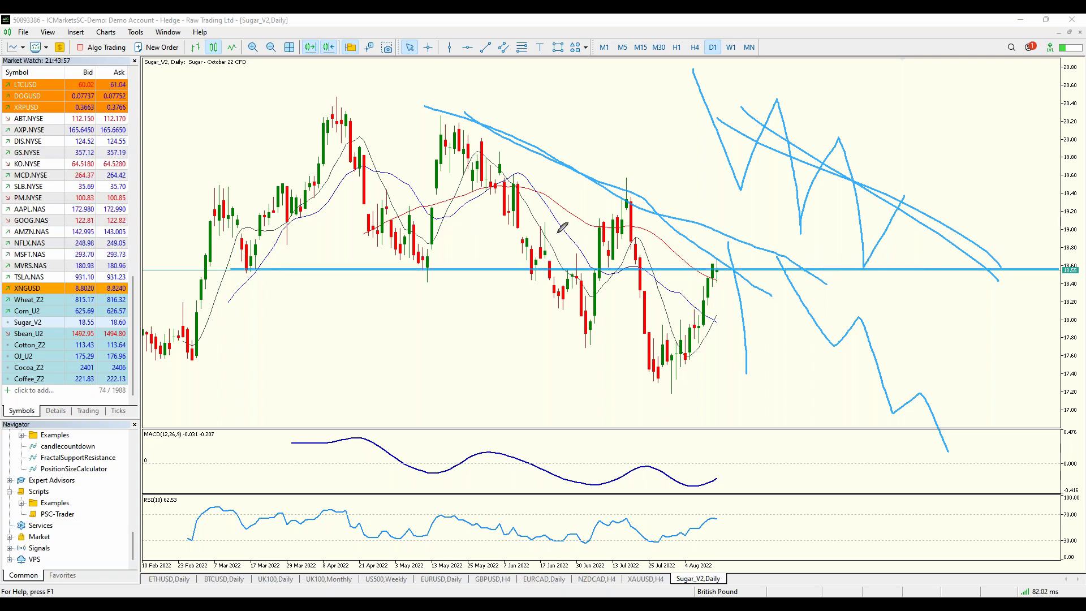
{"action": "left_click_drag", "start_coordinate": [517, 232], "coordinate": [908, 232]}
{"action": "mouse_move", "coordinate": [727, 243]}
{"action": "left_mouse_down"}
{"action": "mouse_move", "coordinate": [741, 310]}
{"action": "mouse_move", "coordinate": [753, 278]}
{"action": "left_mouse_up"}
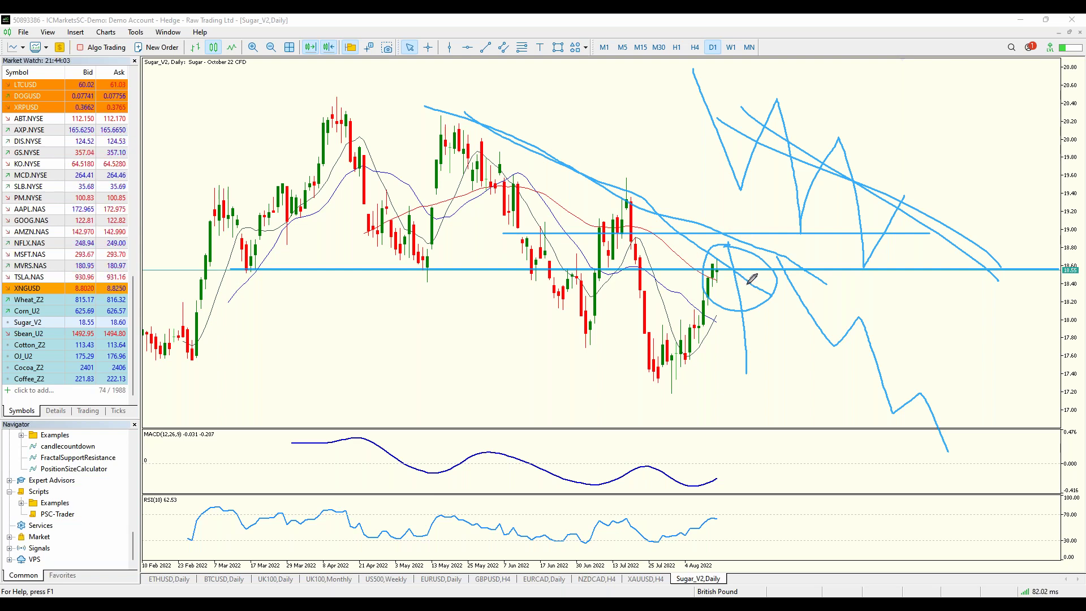
Step: Sketch a falling line beneath the last two Sugar_V2 lows and flat lines under the MACD and RSI troughs, and clear the sketches
{"action": "left_click_drag", "start_coordinate": [591, 346], "coordinate": [673, 409]}
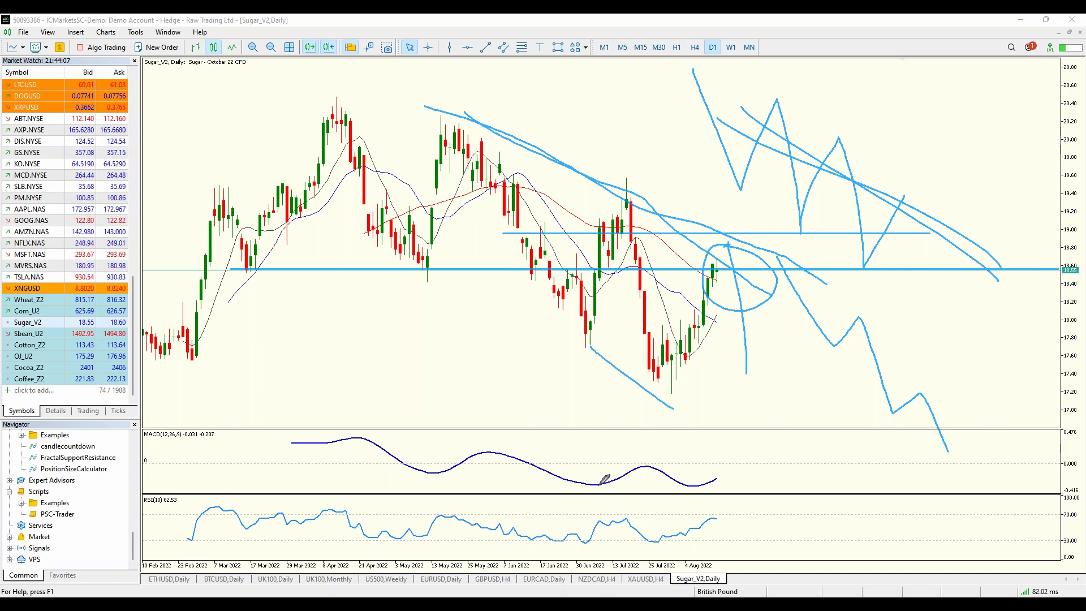
{"action": "left_click_drag", "start_coordinate": [595, 486], "coordinate": [752, 485]}
{"action": "left_click_drag", "start_coordinate": [586, 544], "coordinate": [768, 544]}
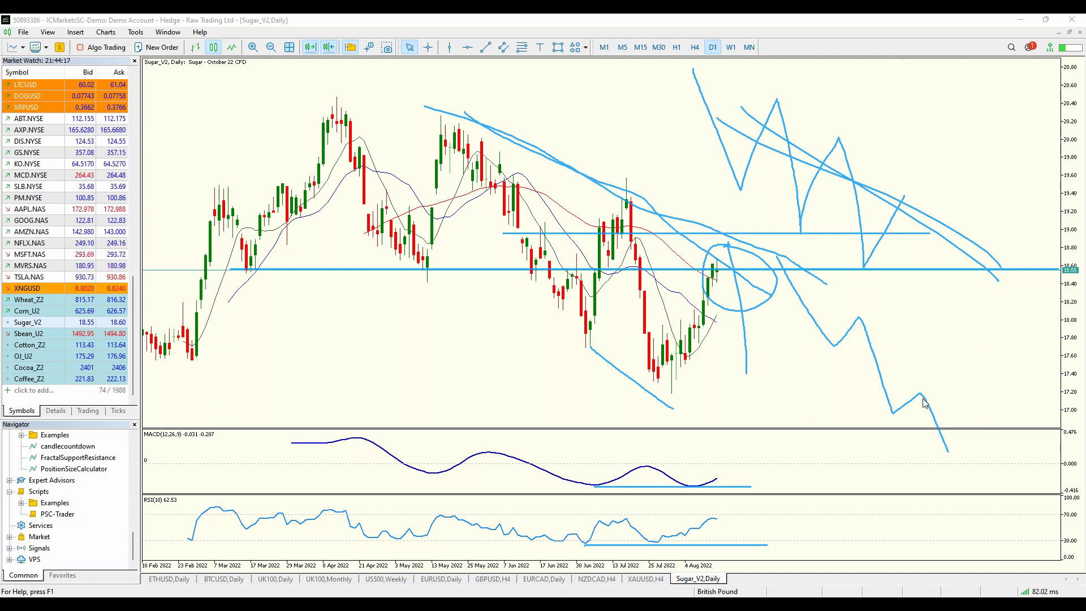
{"action": "key", "text": "e"}
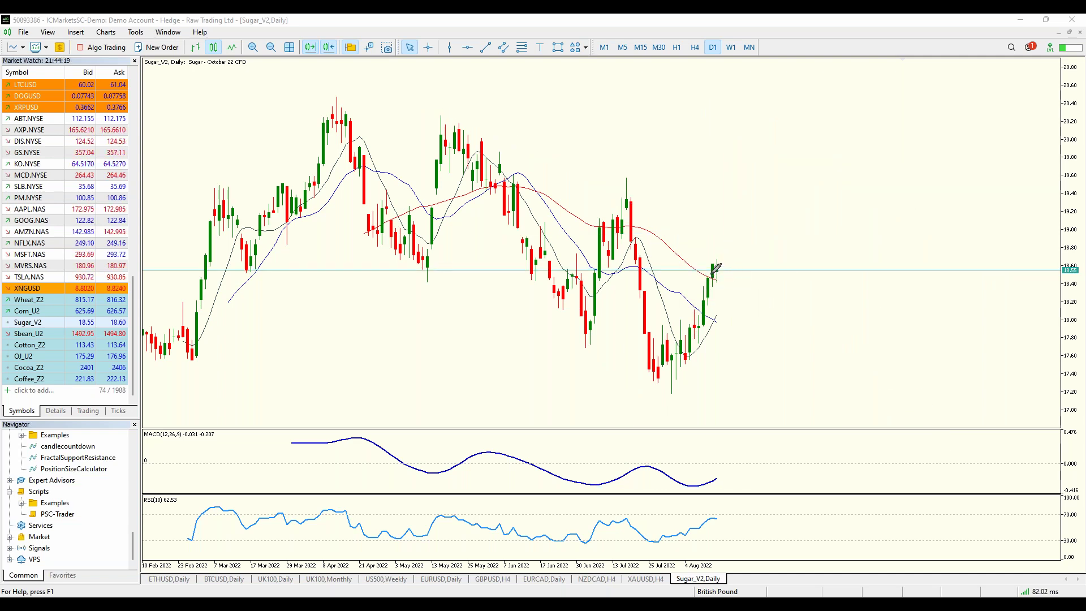
Step: Sketch and clear a price rollover at the latest Sugar_V2 candles, and draw a rectangle there from about 19.0 down to 18.4
{"action": "mouse_move", "coordinate": [713, 256]}
{"action": "left_mouse_down"}
{"action": "mouse_move", "coordinate": [725, 241]}
{"action": "mouse_move", "coordinate": [766, 283]}
{"action": "left_mouse_up"}
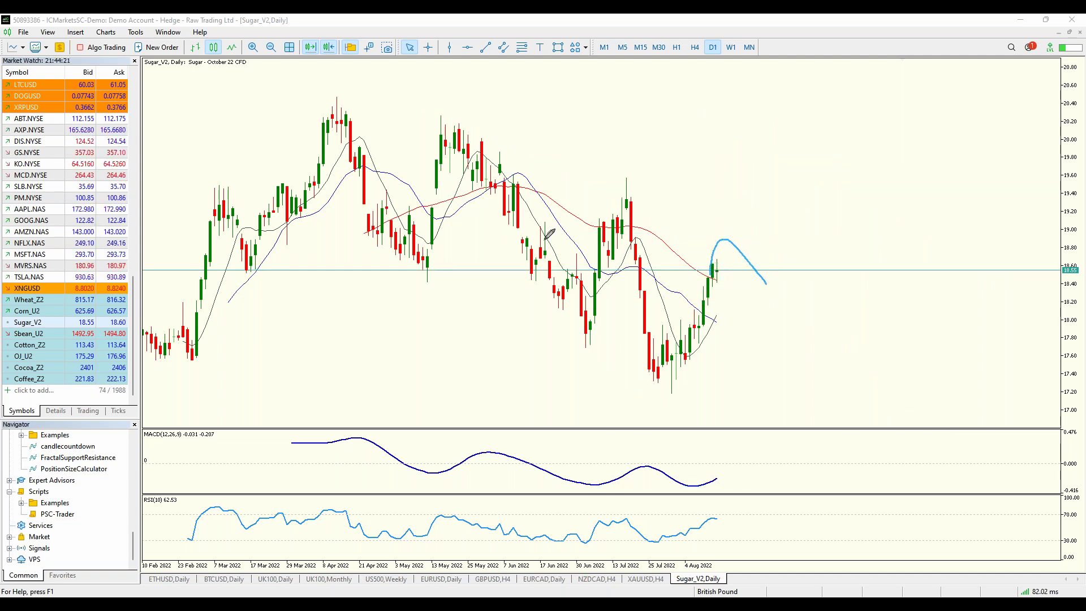
{"action": "key", "text": "e"}
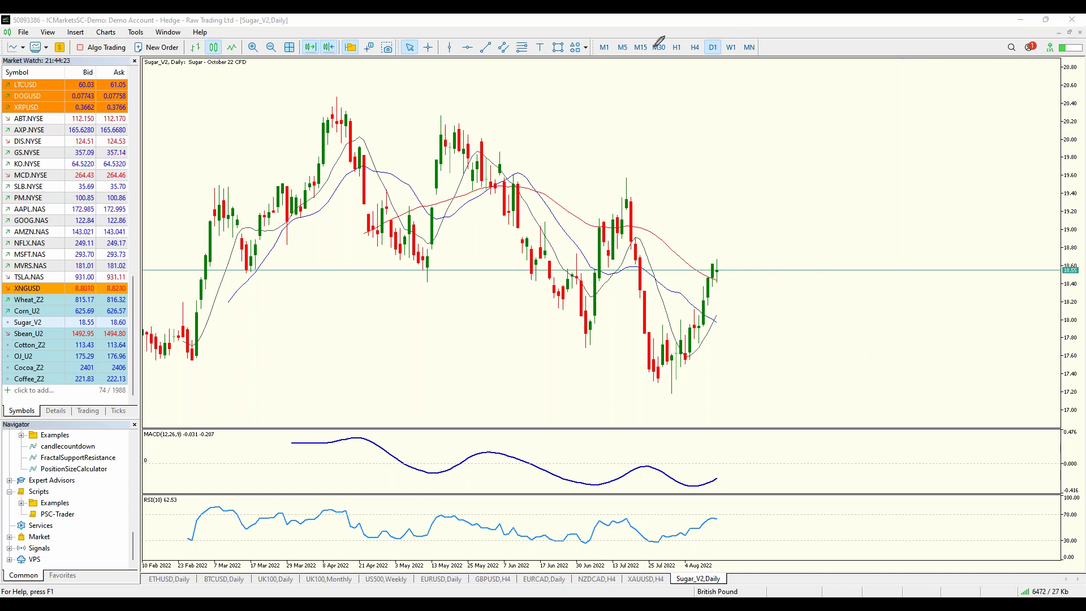
{"action": "left_click", "coordinate": [558, 47]}
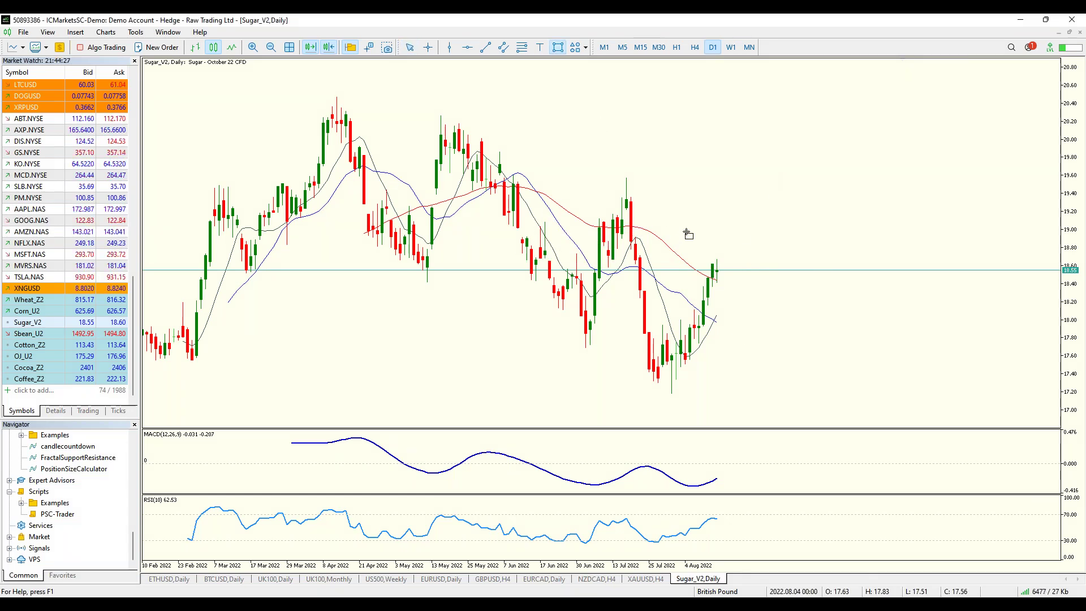
{"action": "left_click_drag", "start_coordinate": [709, 227], "coordinate": [788, 286]}
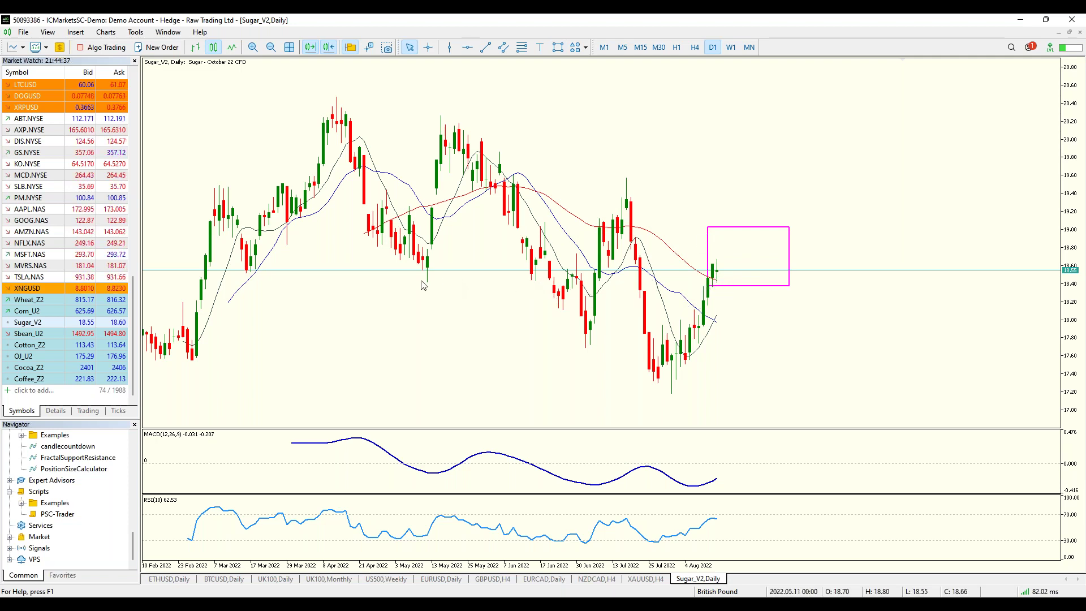
Step: Add horizontal lines at about 19.00 and 18.53 on the Sugar_V2 daily chart and resize the rectangle to fit between them
{"action": "left_click", "coordinate": [466, 49]}
{"action": "left_click_drag", "start_coordinate": [492, 261], "coordinate": [500, 228]}
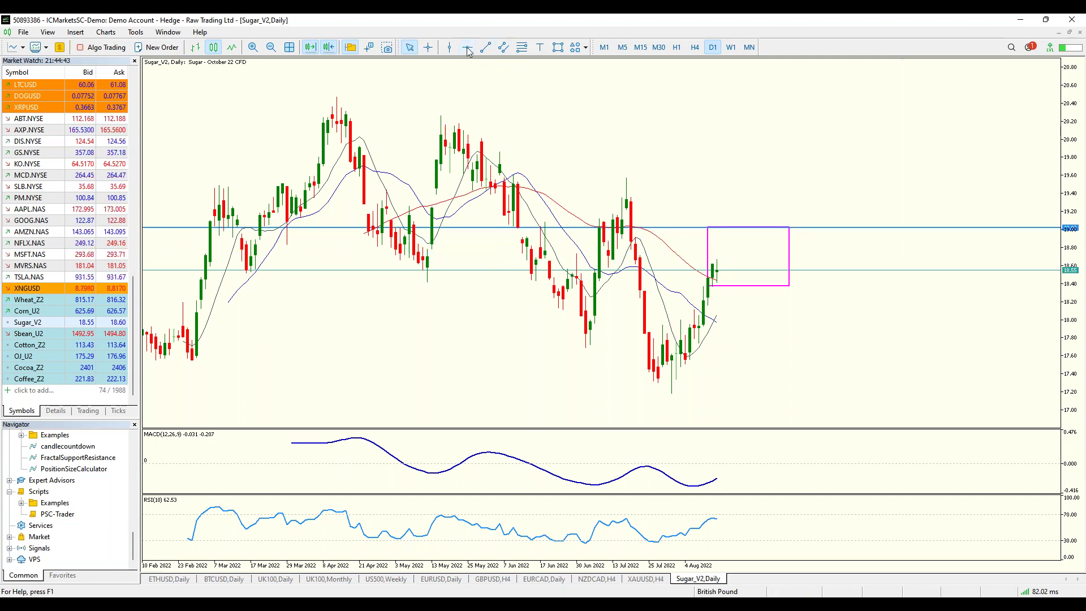
{"action": "left_click_drag", "start_coordinate": [460, 278], "coordinate": [461, 272]}
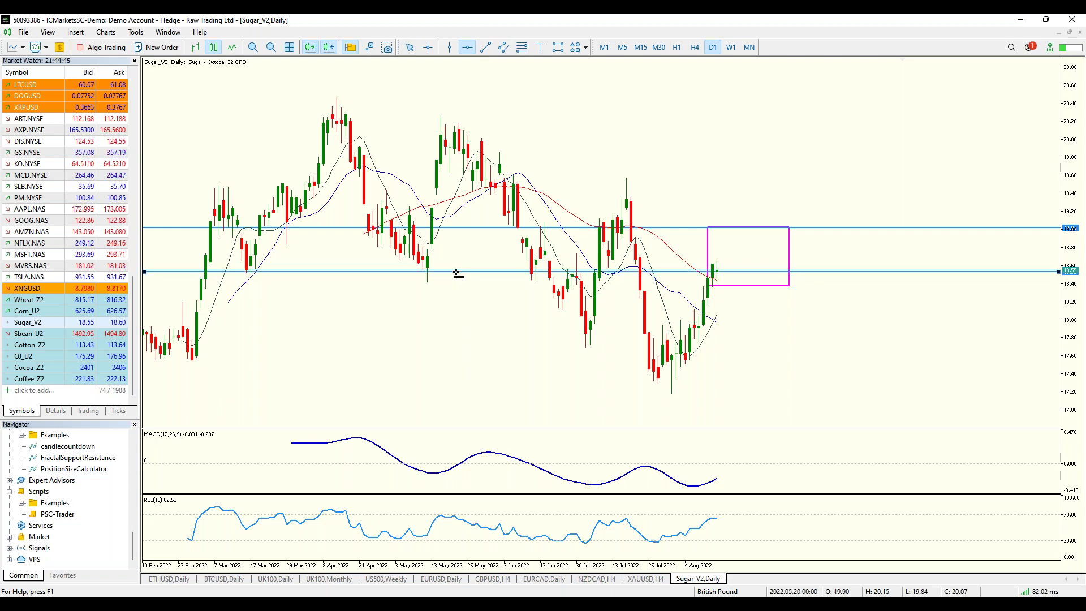
{"action": "double_click", "coordinate": [750, 285]}
{"action": "left_click_drag", "start_coordinate": [790, 287], "coordinate": [766, 272]}
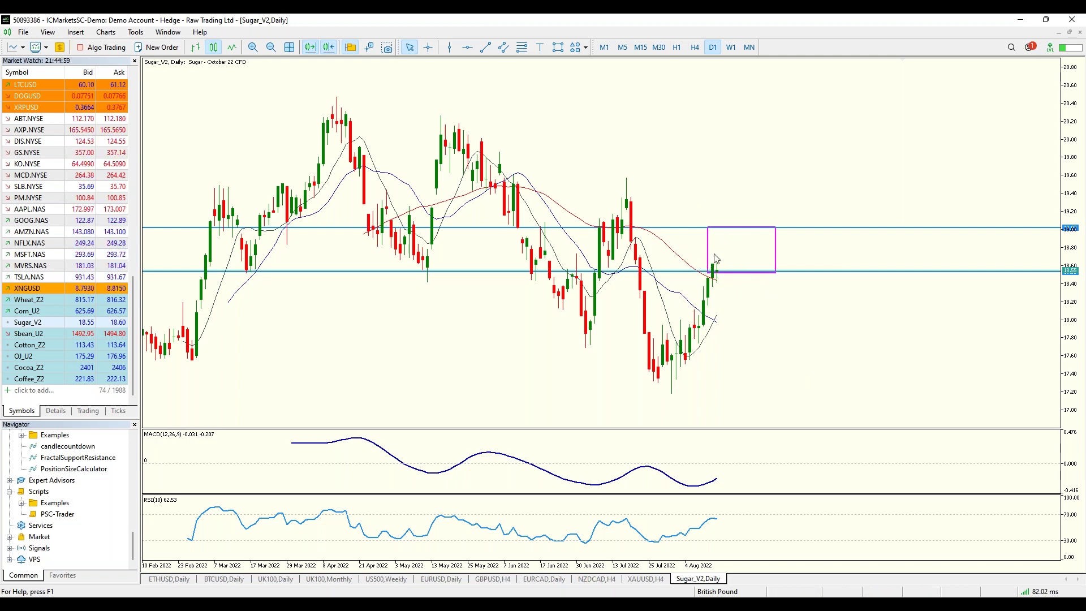
Step: Switch Sugar_V2 to the H4 timeframe and sketch two rising peaks inside the rectangle with the MACD and RSI turning down
{"action": "left_click", "coordinate": [695, 47]}
{"action": "left_click_drag", "start_coordinate": [1069, 283], "coordinate": [1069, 305]}
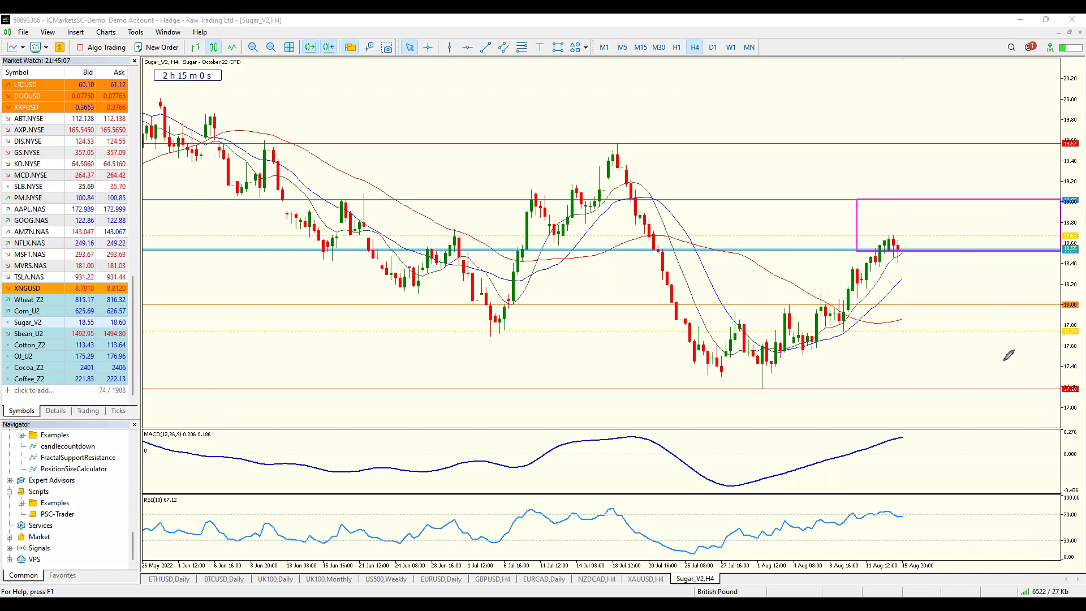
{"action": "mouse_move", "coordinate": [904, 253]}
{"action": "left_mouse_down"}
{"action": "mouse_move", "coordinate": [920, 220]}
{"action": "mouse_move", "coordinate": [942, 240]}
{"action": "mouse_move", "coordinate": [958, 208]}
{"action": "mouse_move", "coordinate": [980, 242]}
{"action": "left_mouse_up"}
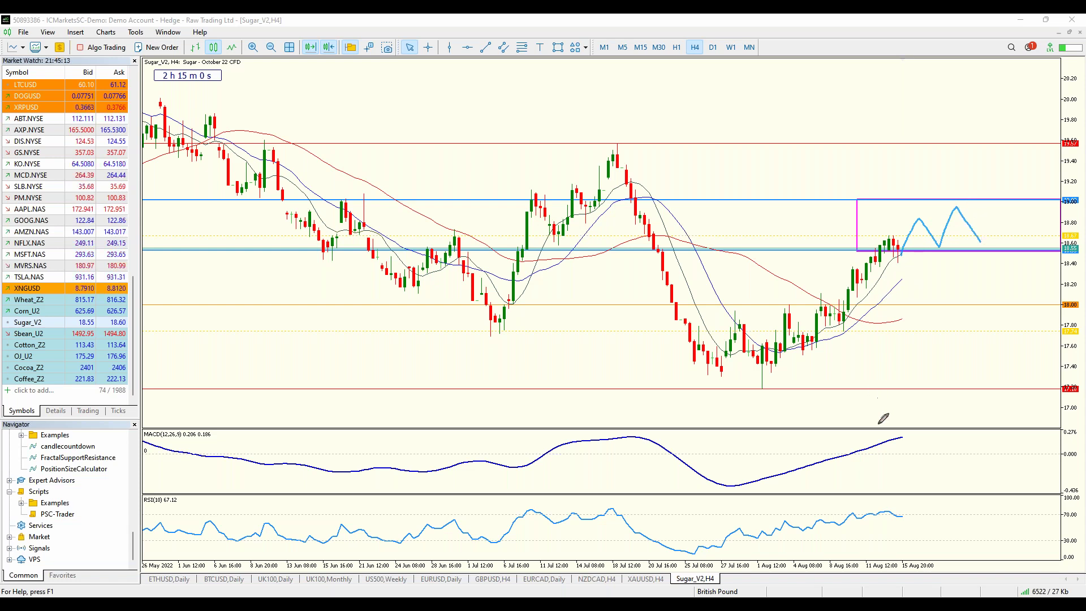
{"action": "left_click_drag", "start_coordinate": [886, 441], "coordinate": [983, 461]}
{"action": "left_click_drag", "start_coordinate": [888, 513], "coordinate": [994, 543]}
Step: Extend the sketch with a break below the zone and a retest, circle the retest, and draw an entry line at about 18.45
{"action": "mouse_move", "coordinate": [980, 242]}
{"action": "left_mouse_down"}
{"action": "mouse_move", "coordinate": [1001, 270]}
{"action": "mouse_move", "coordinate": [1025, 267]}
{"action": "mouse_move", "coordinate": [1041, 302]}
{"action": "mouse_move", "coordinate": [1047, 272]}
{"action": "left_mouse_up"}
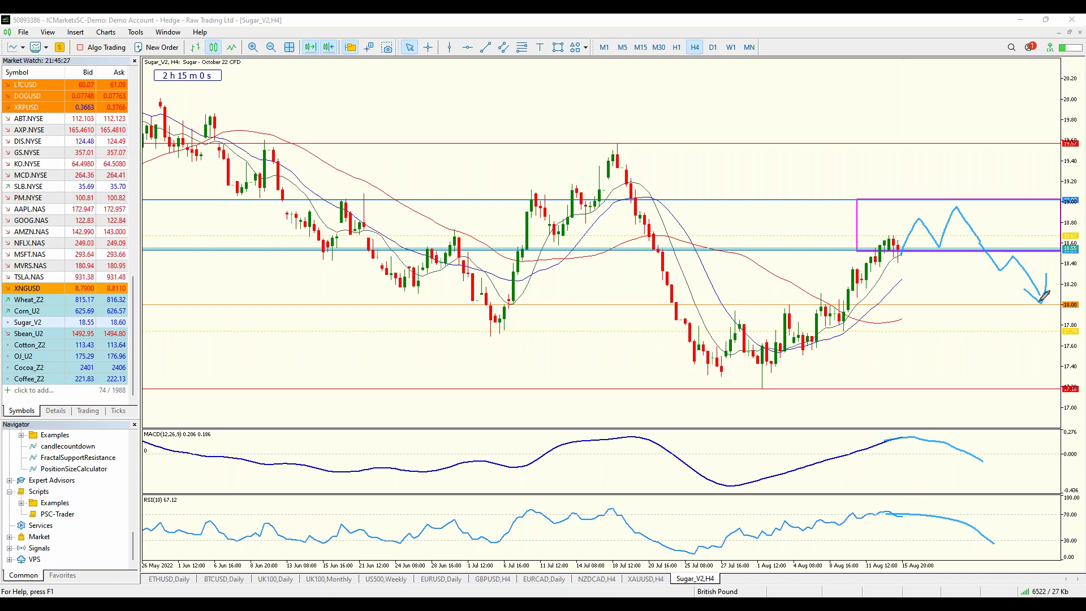
{"action": "left_click_drag", "start_coordinate": [1013, 241], "coordinate": [1025, 240]}
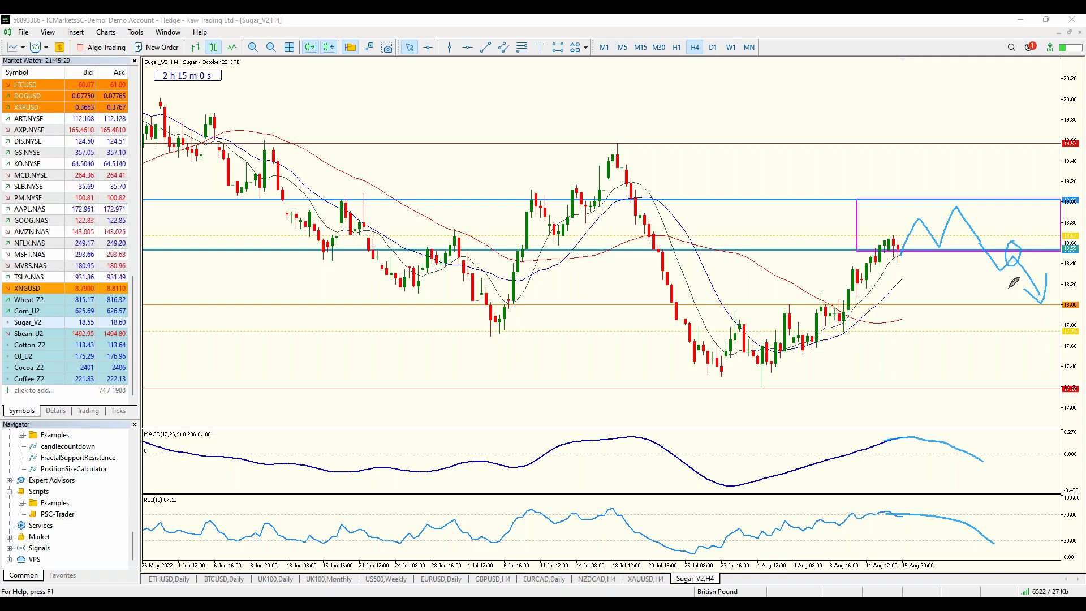
{"action": "left_click_drag", "start_coordinate": [897, 255], "coordinate": [1078, 258]}
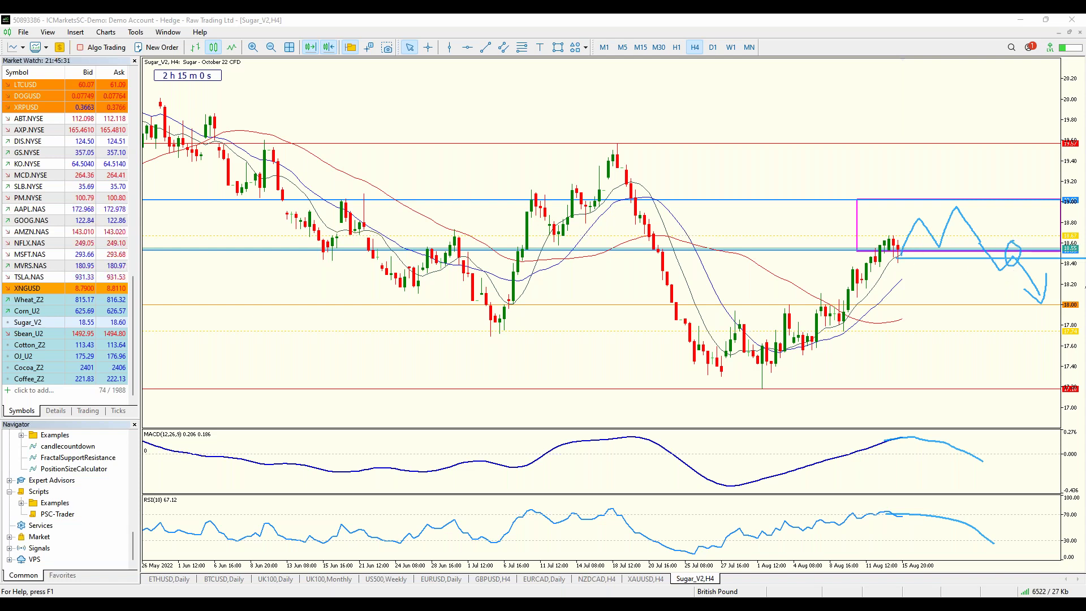
{"action": "left_click_drag", "start_coordinate": [896, 257], "coordinate": [1069, 264]}
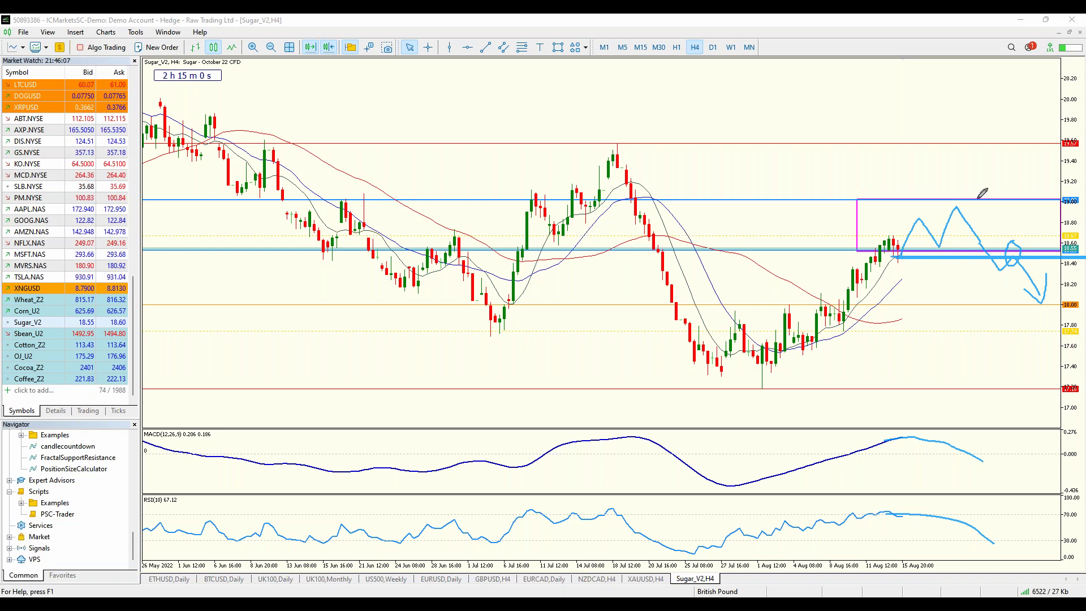
Step: Sketch a stop level above the retest, a target line at about 17.3, and three short marks spaced between entry and target
{"action": "left_click_drag", "start_coordinate": [1004, 241], "coordinate": [1035, 240]}
{"action": "left_click_drag", "start_coordinate": [960, 375], "coordinate": [1067, 375]}
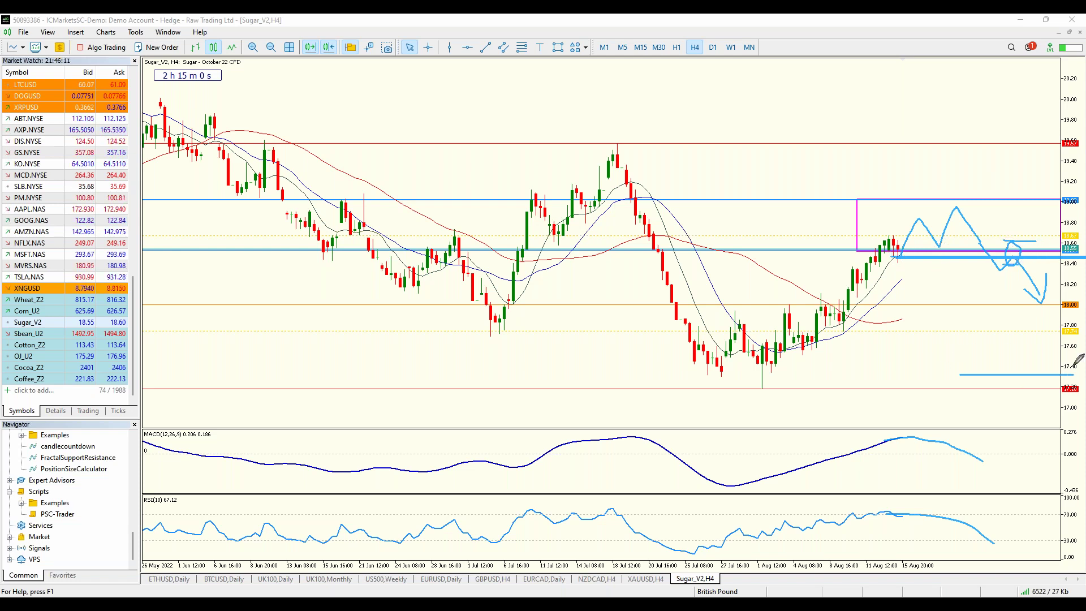
{"action": "left_click_drag", "start_coordinate": [1002, 288], "coordinate": [1037, 291]}
{"action": "left_click_drag", "start_coordinate": [1003, 327], "coordinate": [1022, 325]}
{"action": "left_click_drag", "start_coordinate": [1006, 368], "coordinate": [1024, 369]}
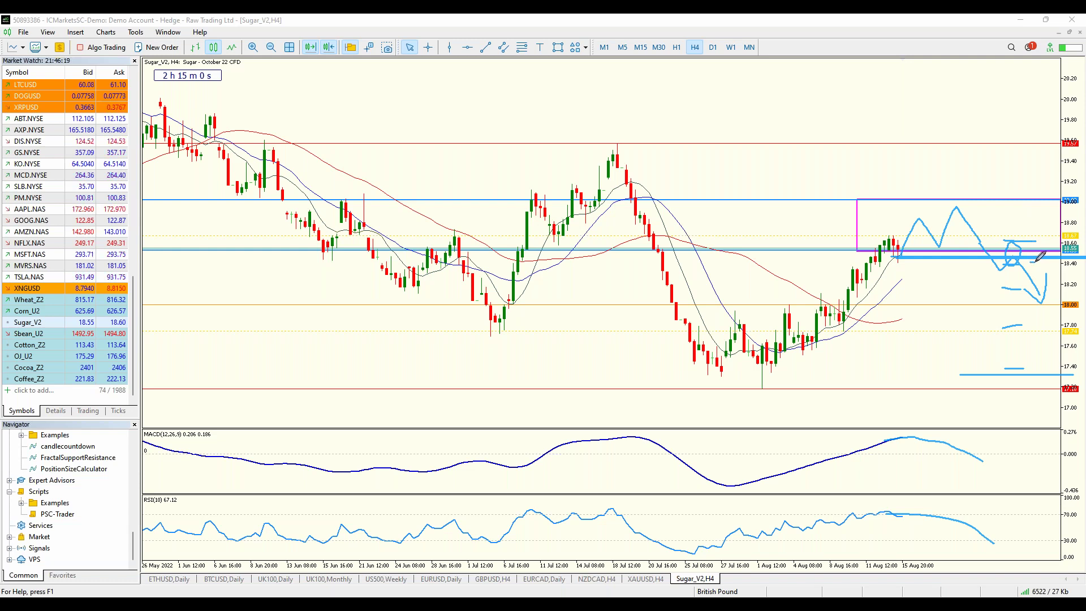
Step: Add a second column of short marks from the entry line towards the target on Sugar_V2, and clear the whole sketch
{"action": "left_click_drag", "start_coordinate": [1030, 264], "coordinate": [1041, 355]}
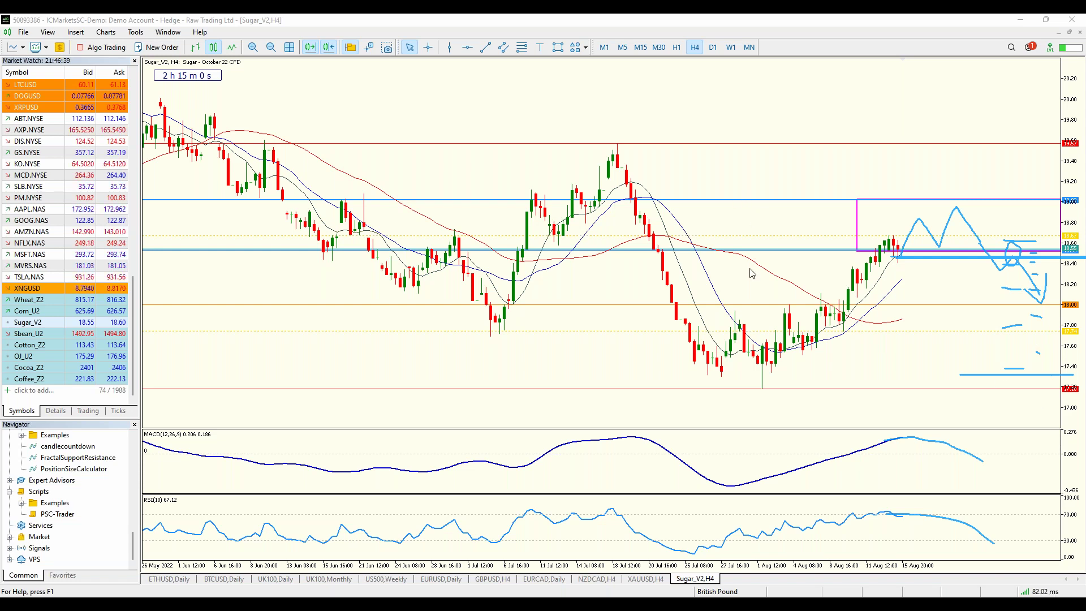
{"action": "key", "text": "e"}
{"action": "key", "text": "Escape"}
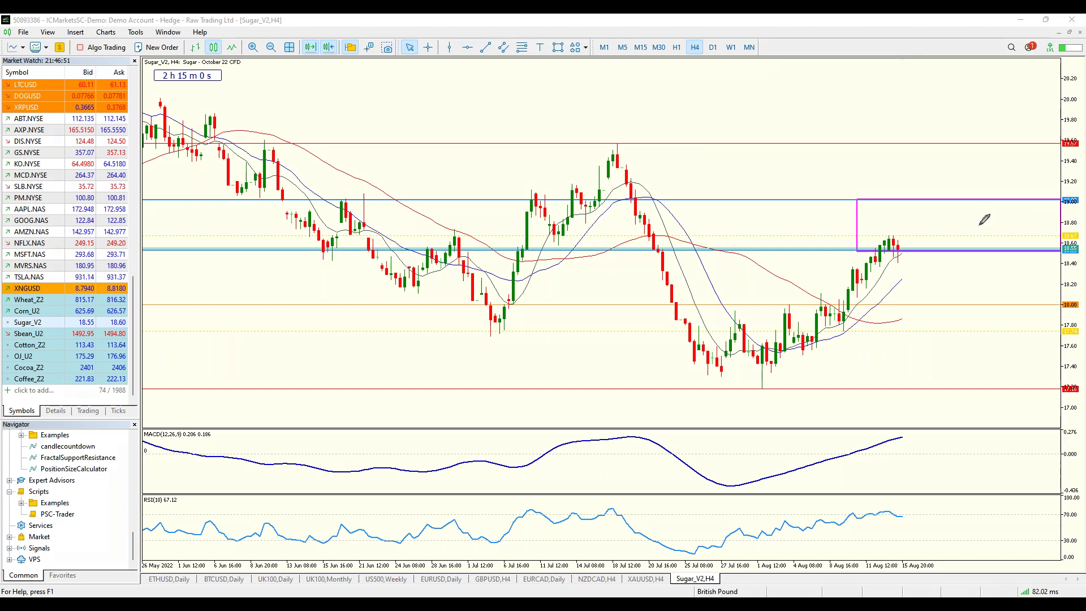
Step: Sketch a small rise, a dip and a rally above the Sugar_V2 rectangle with guide lines and a circled rally, and clear the drawing
{"action": "mouse_move", "coordinate": [900, 257]}
{"action": "left_mouse_down"}
{"action": "mouse_move", "coordinate": [939, 217]}
{"action": "mouse_move", "coordinate": [949, 186]}
{"action": "left_mouse_up"}
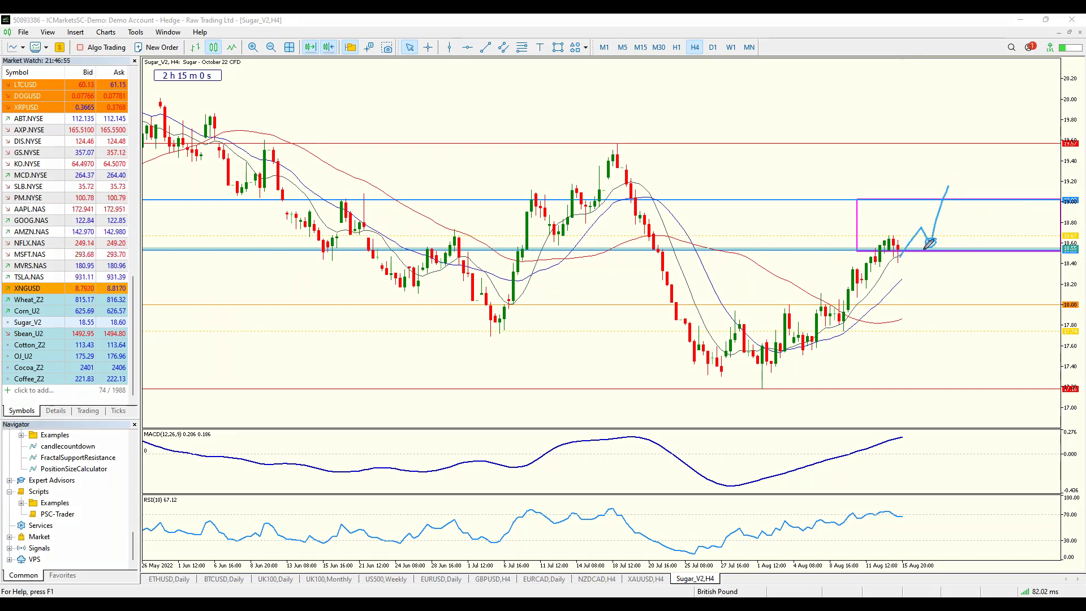
{"action": "mouse_move", "coordinate": [907, 275]}
{"action": "left_mouse_down"}
{"action": "mouse_move", "coordinate": [960, 236]}
{"action": "mouse_move", "coordinate": [922, 229]}
{"action": "mouse_move", "coordinate": [1037, 223]}
{"action": "left_mouse_up"}
{"action": "left_click_drag", "start_coordinate": [941, 247], "coordinate": [965, 247]}
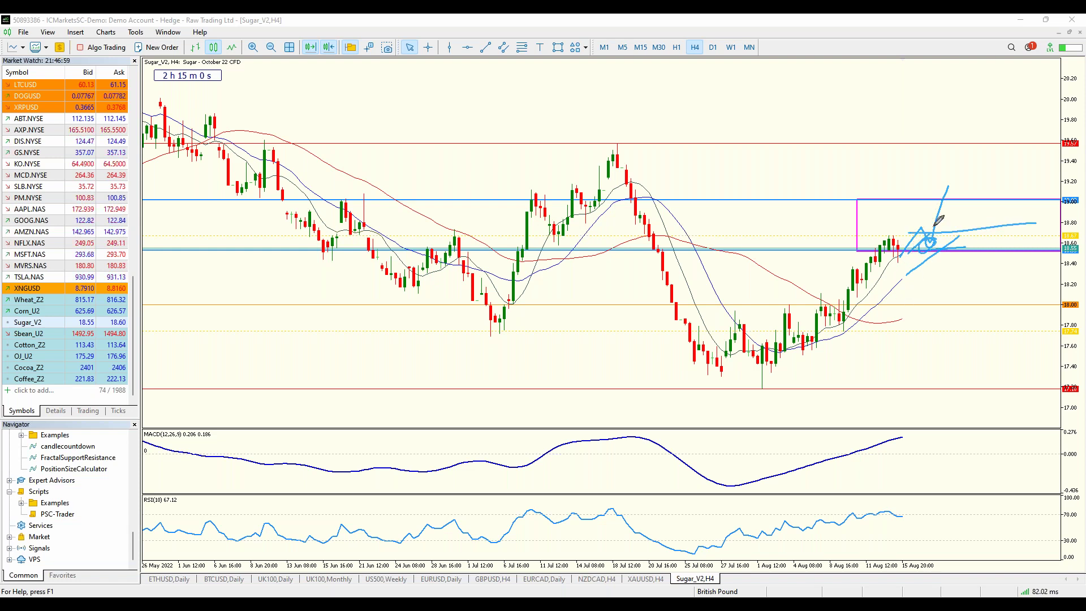
{"action": "mouse_move", "coordinate": [931, 210]}
{"action": "left_mouse_down"}
{"action": "mouse_move", "coordinate": [962, 215]}
{"action": "mouse_move", "coordinate": [922, 233]}
{"action": "mouse_move", "coordinate": [944, 247]}
{"action": "left_mouse_up"}
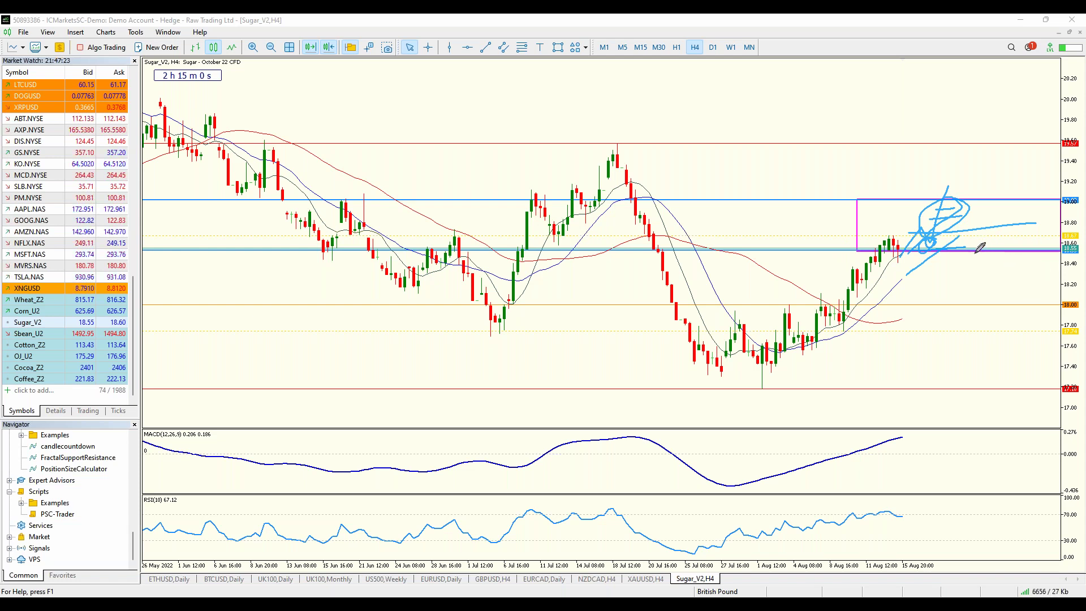
{"action": "left_click_drag", "start_coordinate": [918, 266], "coordinate": [940, 249]}
{"action": "key", "text": "Escape"}
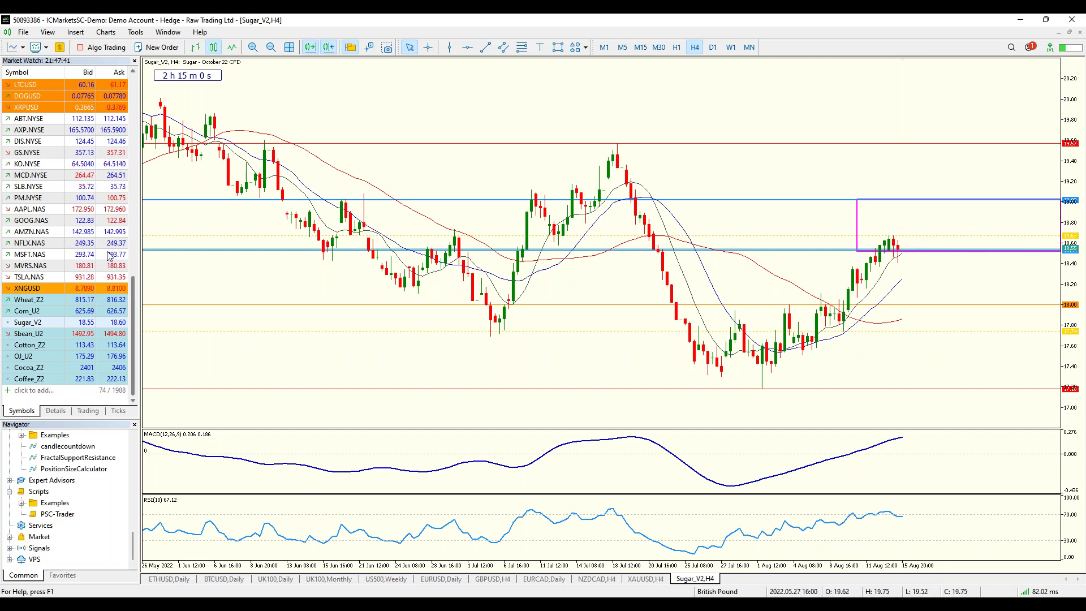
Step: Load the Sbean_U2 chart and examine its price structure on the daily, weekly, H4 and M15 timeframes
{"action": "left_click_drag", "start_coordinate": [28, 335], "coordinate": [378, 315]}
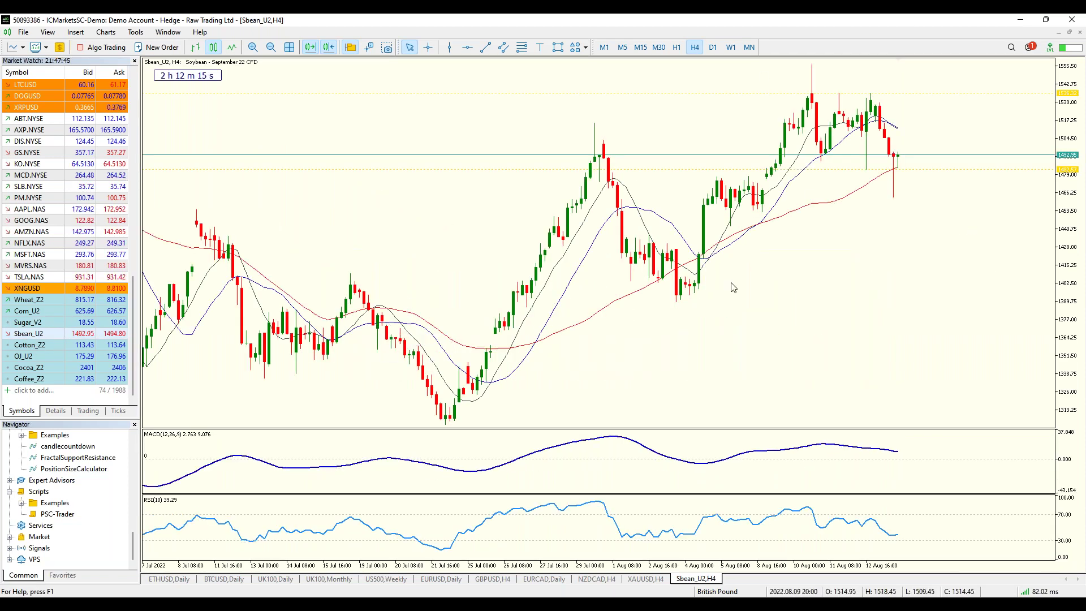
{"action": "left_click", "coordinate": [713, 47]}
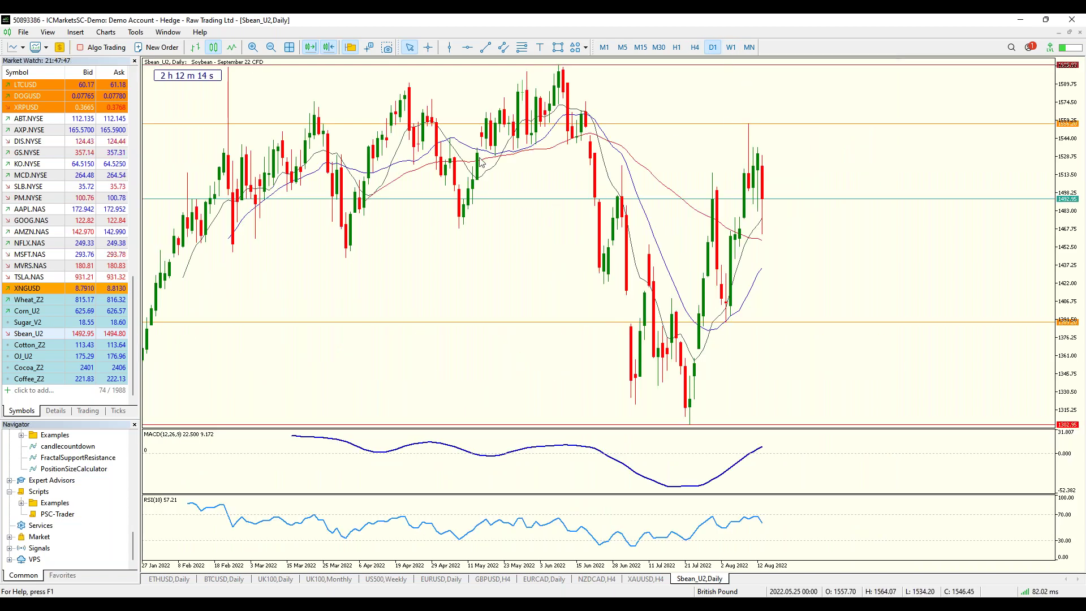
{"action": "left_click", "coordinate": [731, 46]}
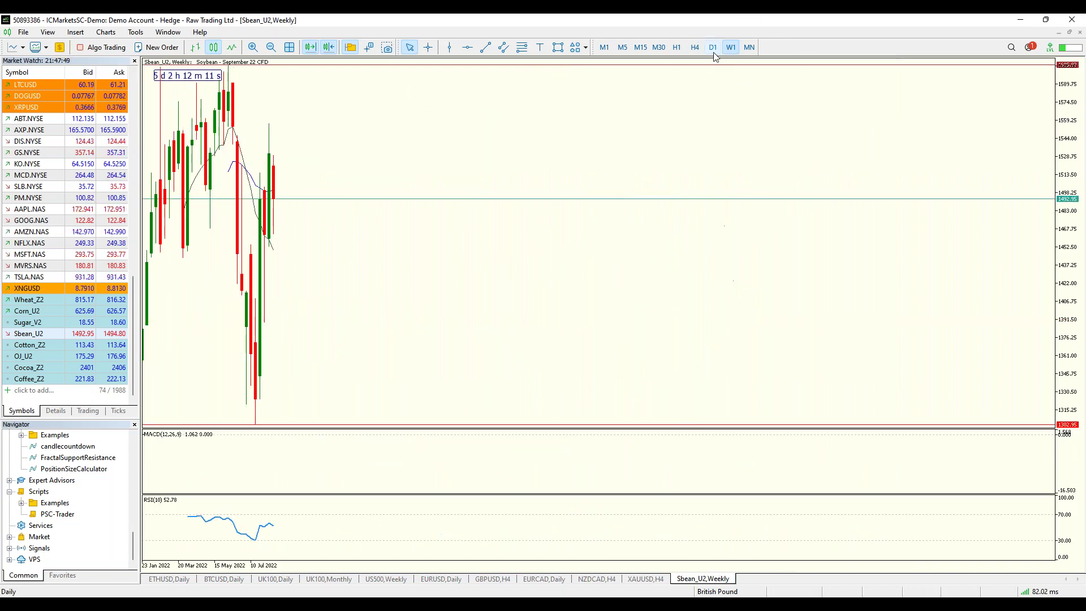
{"action": "left_click", "coordinate": [713, 47]}
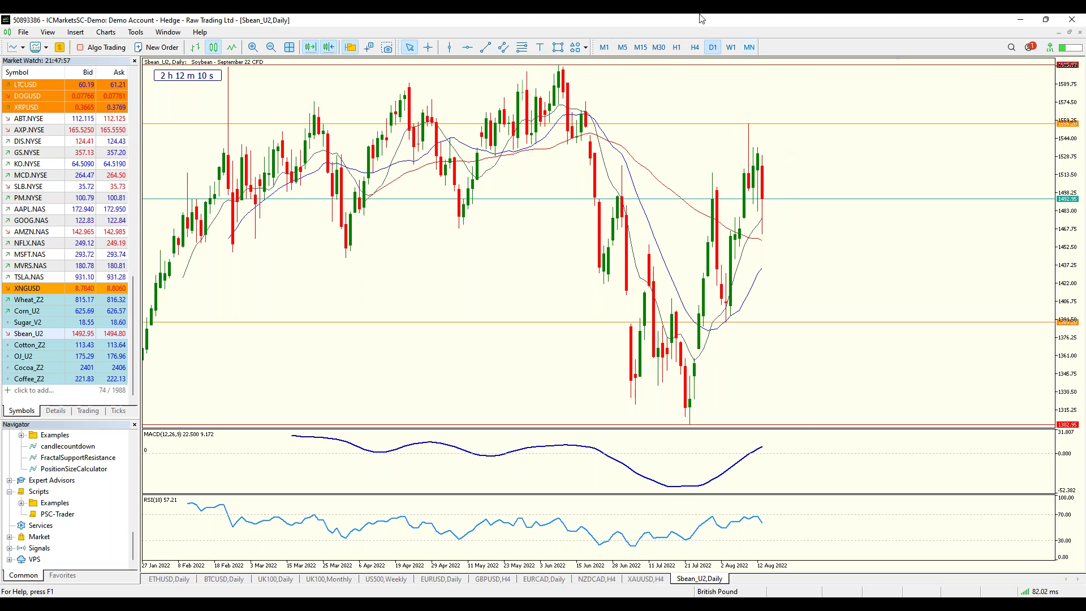
{"action": "left_click", "coordinate": [695, 47]}
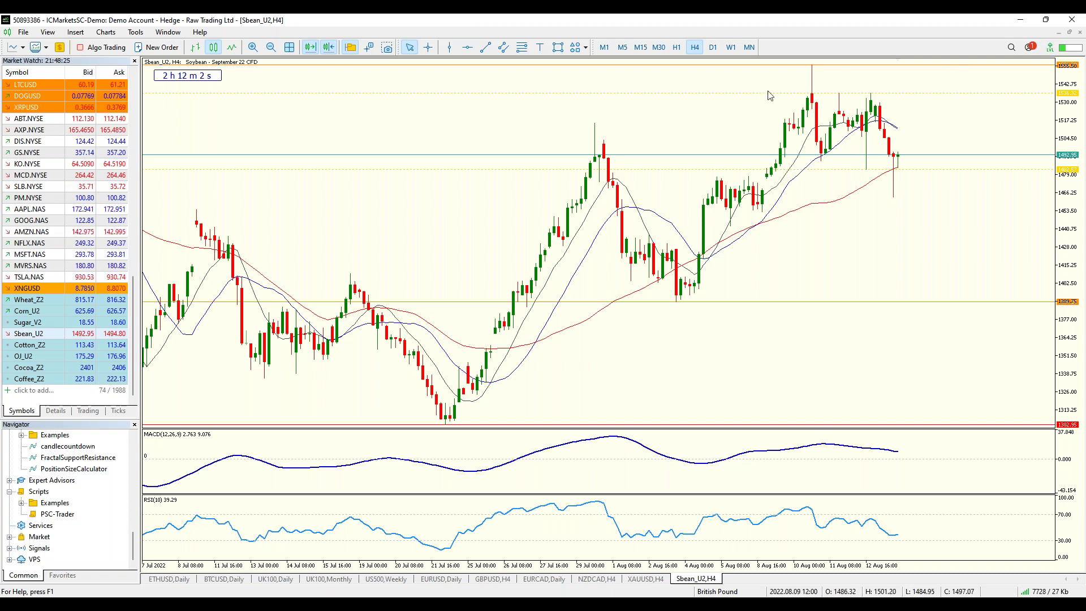
{"action": "left_click", "coordinate": [641, 47]}
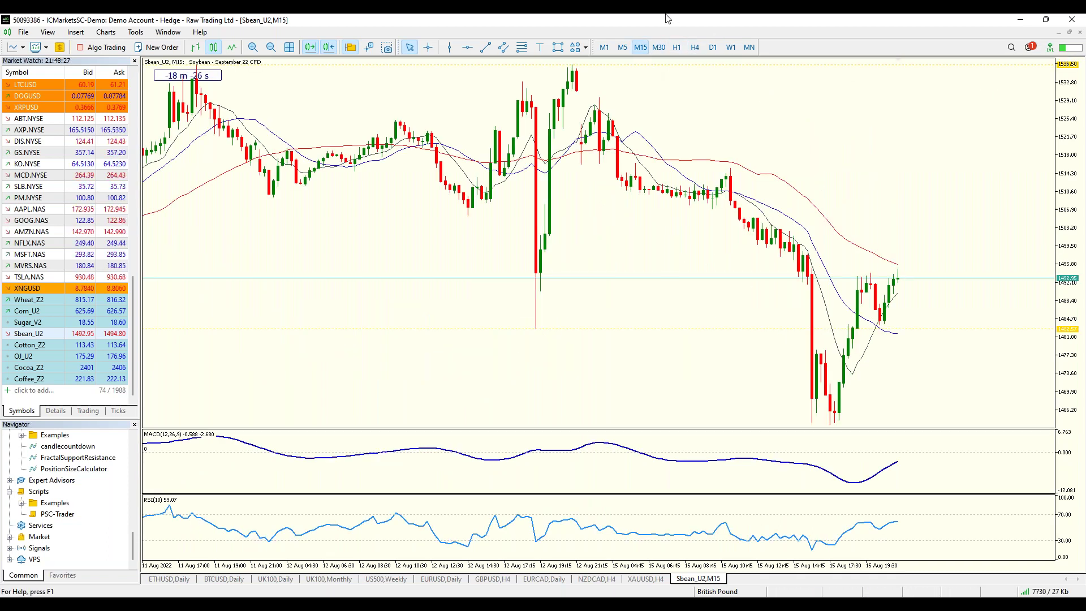
Step: On the Sbean_U2 H4 chart, draw a rectangle between the two dashed yellow levels, from about 1536.5 down to 1483.5
{"action": "left_click", "coordinate": [694, 49]}
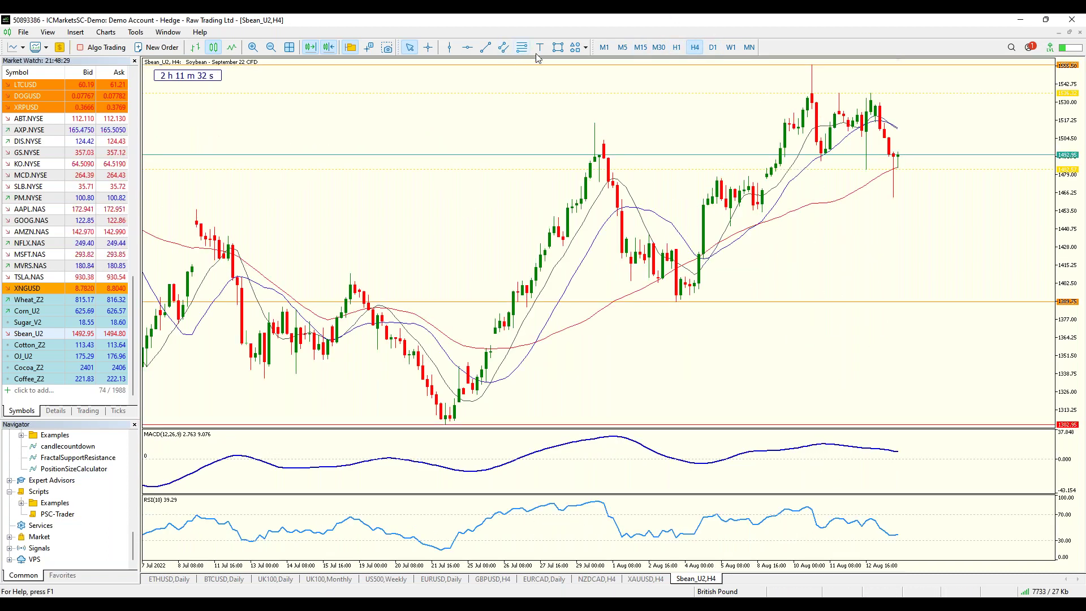
{"action": "left_click", "coordinate": [557, 48]}
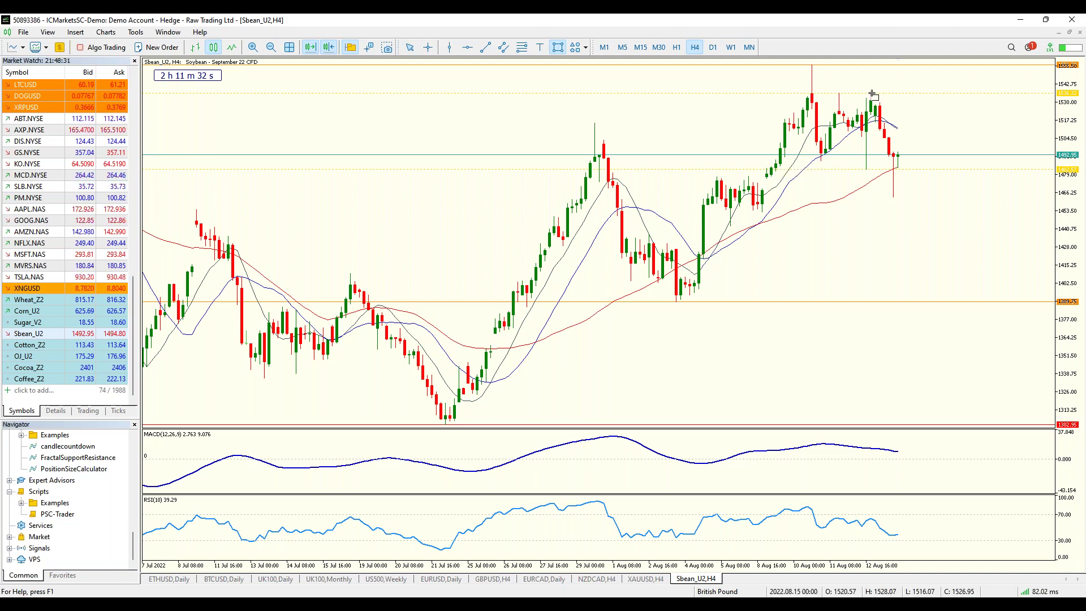
{"action": "left_click_drag", "start_coordinate": [897, 97], "coordinate": [1001, 168]}
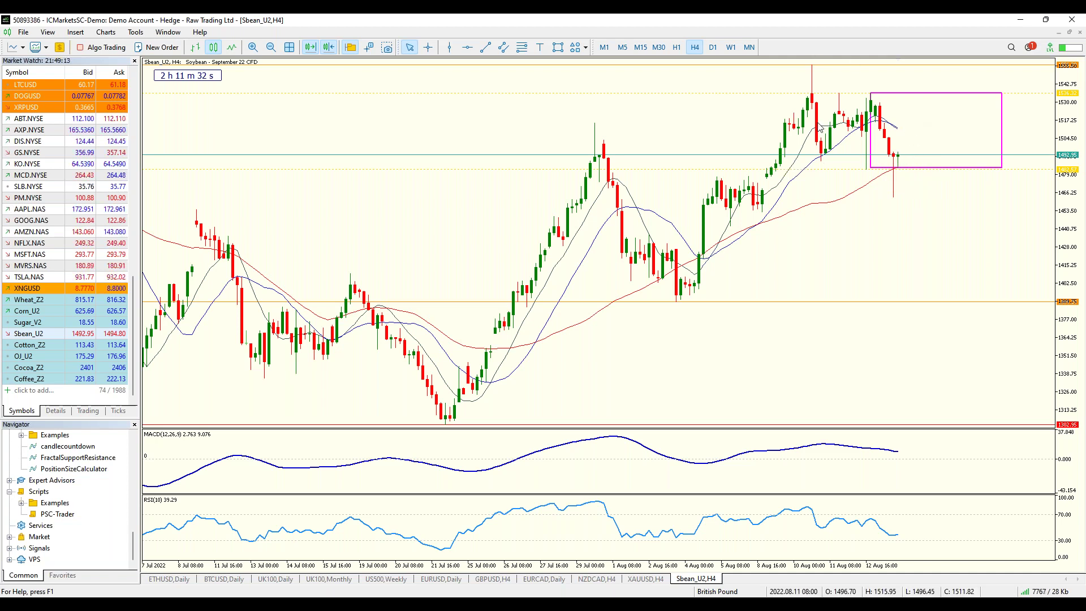
Step: On Sbean_U2 M15, outline the double bottom and rebound, and sketch horizontal lines at the recent high and just below the last pullback
{"action": "left_click", "coordinate": [641, 47]}
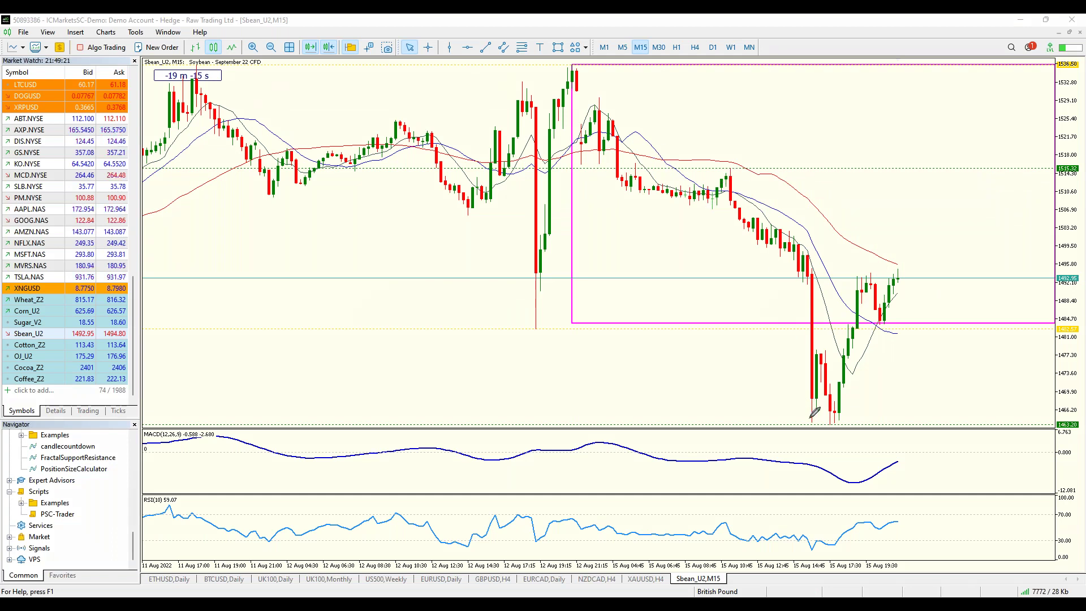
{"action": "mouse_move", "coordinate": [809, 422]}
{"action": "left_mouse_down"}
{"action": "mouse_move", "coordinate": [843, 421]}
{"action": "mouse_move", "coordinate": [805, 412]}
{"action": "mouse_move", "coordinate": [836, 405]}
{"action": "mouse_move", "coordinate": [855, 282]}
{"action": "mouse_move", "coordinate": [882, 311]}
{"action": "mouse_move", "coordinate": [892, 303]}
{"action": "mouse_move", "coordinate": [875, 274]}
{"action": "mouse_move", "coordinate": [915, 277]}
{"action": "left_mouse_up"}
{"action": "left_click_drag", "start_coordinate": [829, 283], "coordinate": [986, 277]}
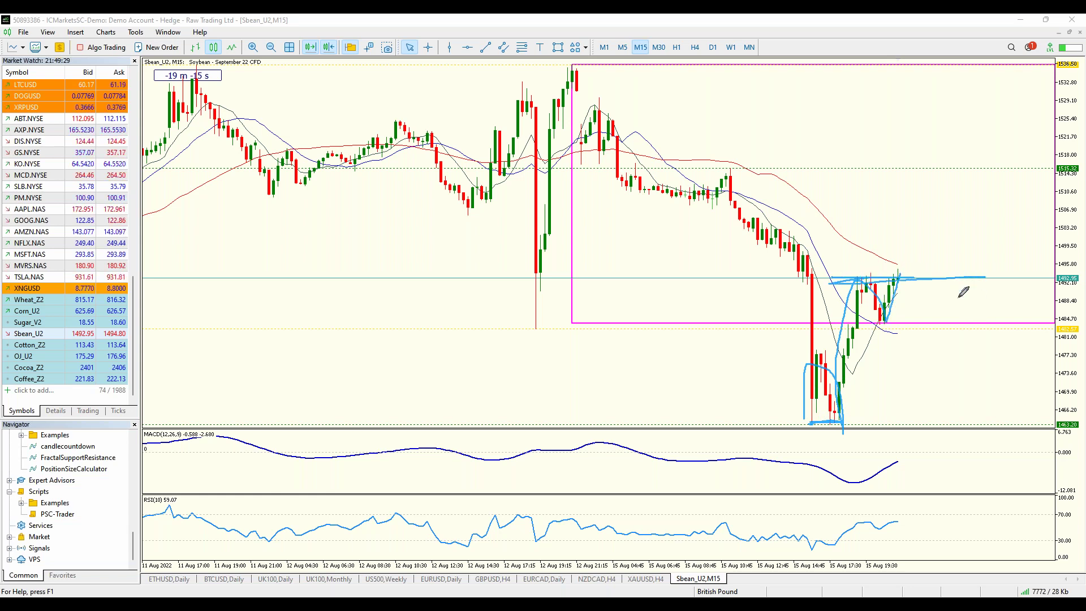
{"action": "left_click_drag", "start_coordinate": [868, 330], "coordinate": [960, 330]}
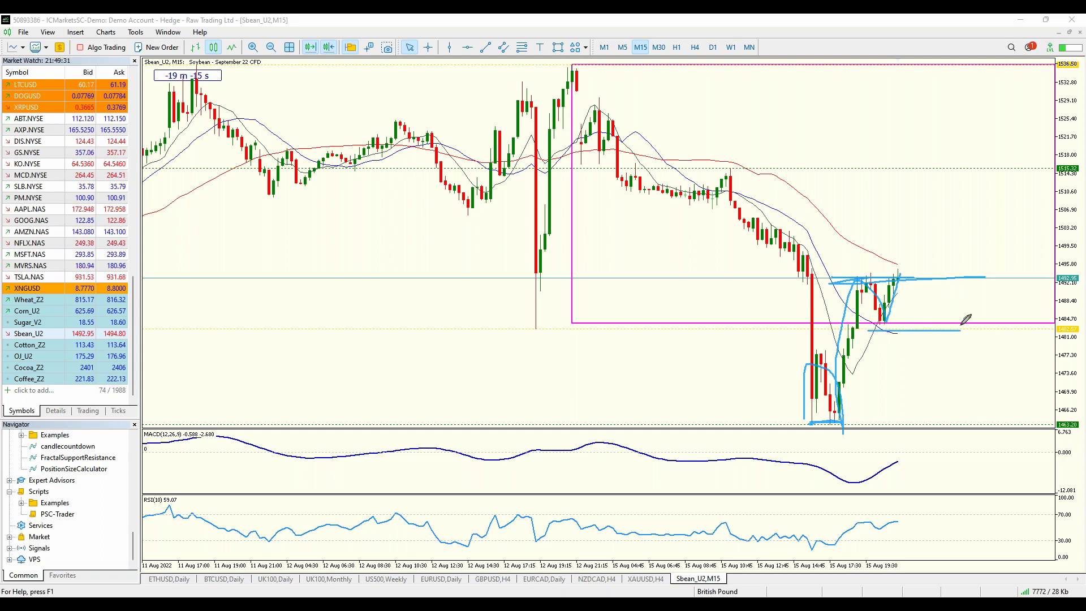
Step: Sketch the possible drop towards the lower line, the retests and the rally to the dashed green level, and clear the drawing
{"action": "left_click_drag", "start_coordinate": [899, 277], "coordinate": [949, 360]}
{"action": "left_click_drag", "start_coordinate": [875, 336], "coordinate": [929, 337]}
{"action": "mouse_move", "coordinate": [902, 263]}
{"action": "left_mouse_down"}
{"action": "mouse_move", "coordinate": [931, 278]}
{"action": "mouse_move", "coordinate": [857, 281]}
{"action": "mouse_move", "coordinate": [900, 266]}
{"action": "mouse_move", "coordinate": [904, 247]}
{"action": "mouse_move", "coordinate": [915, 274]}
{"action": "mouse_move", "coordinate": [946, 195]}
{"action": "left_mouse_up"}
{"action": "left_click_drag", "start_coordinate": [923, 262], "coordinate": [966, 163]}
{"action": "mouse_move", "coordinate": [903, 253]}
{"action": "left_mouse_down"}
{"action": "mouse_move", "coordinate": [929, 274]}
{"action": "mouse_move", "coordinate": [940, 313]}
{"action": "mouse_move", "coordinate": [960, 276]}
{"action": "mouse_move", "coordinate": [917, 320]}
{"action": "mouse_move", "coordinate": [946, 316]}
{"action": "left_mouse_up"}
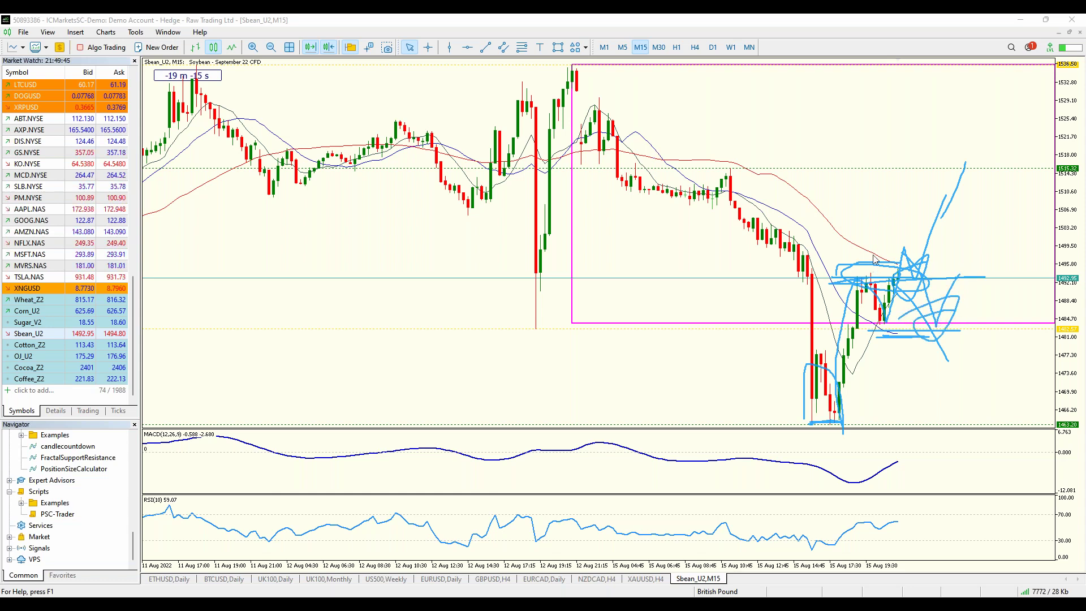
{"action": "key", "text": "Escape"}
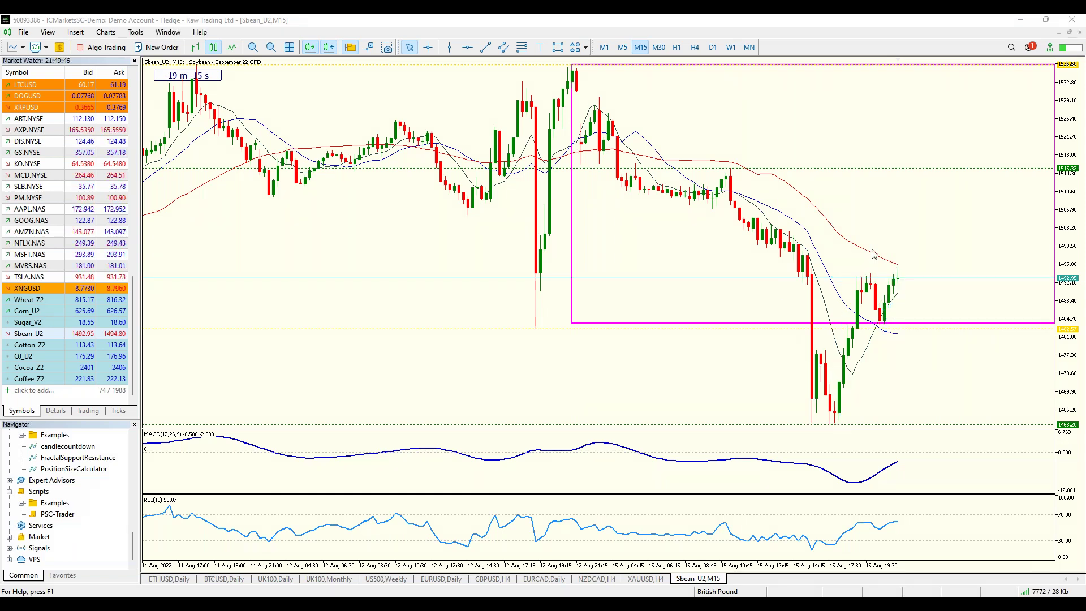
Step: Compare the Sbean_U2 rebound into the rectangle on the M30, H1 and H4 timeframes
{"action": "left_click", "coordinate": [659, 47]}
{"action": "left_click", "coordinate": [679, 49]}
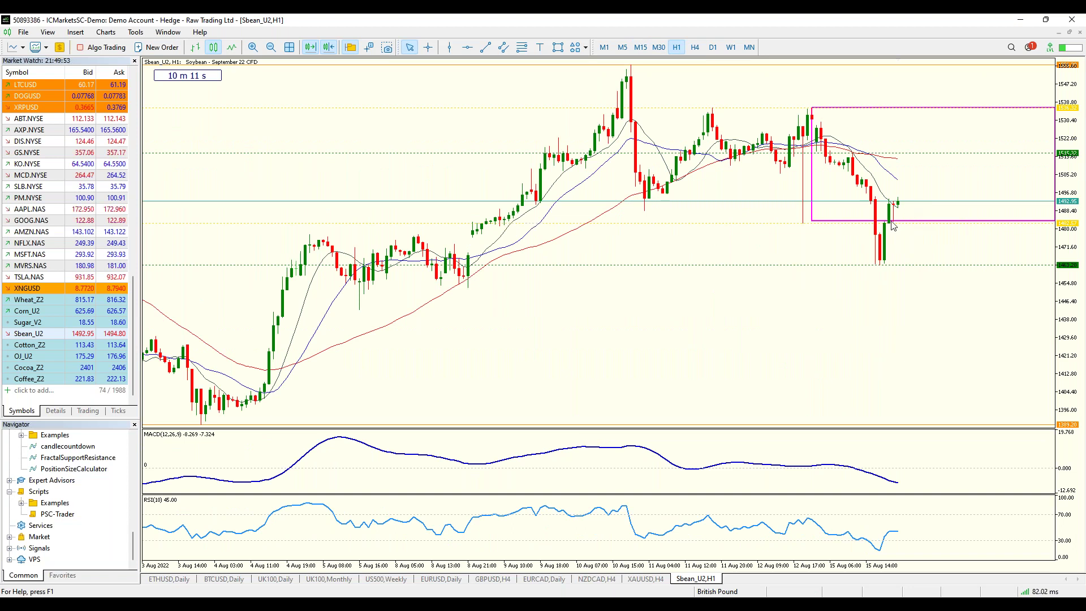
{"action": "left_click", "coordinate": [694, 47]}
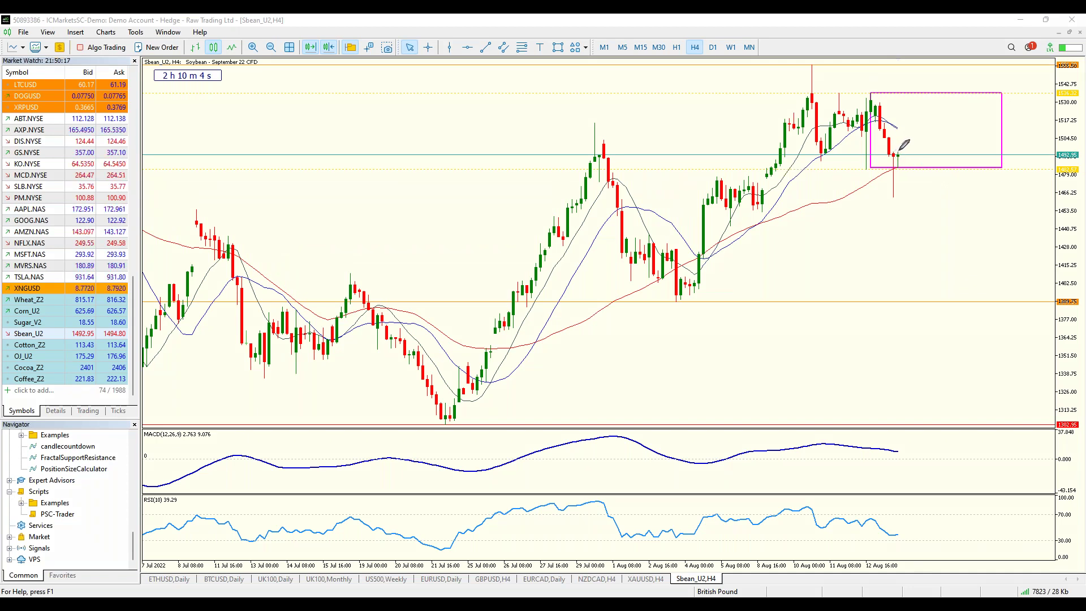
Step: Sketch short marks at the current candle, the recent low and the rectangle's upper and lower edges, and clear them
{"action": "left_click_drag", "start_coordinate": [893, 151], "coordinate": [901, 151]}
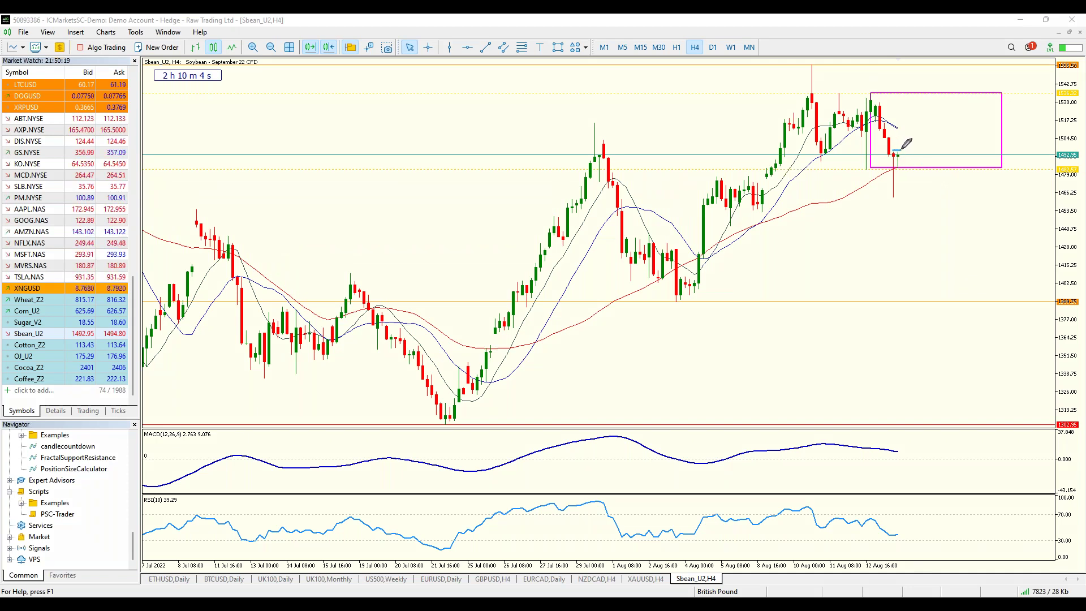
{"action": "left_click_drag", "start_coordinate": [889, 198], "coordinate": [898, 198]}
{"action": "left_click_drag", "start_coordinate": [895, 95], "coordinate": [904, 95]}
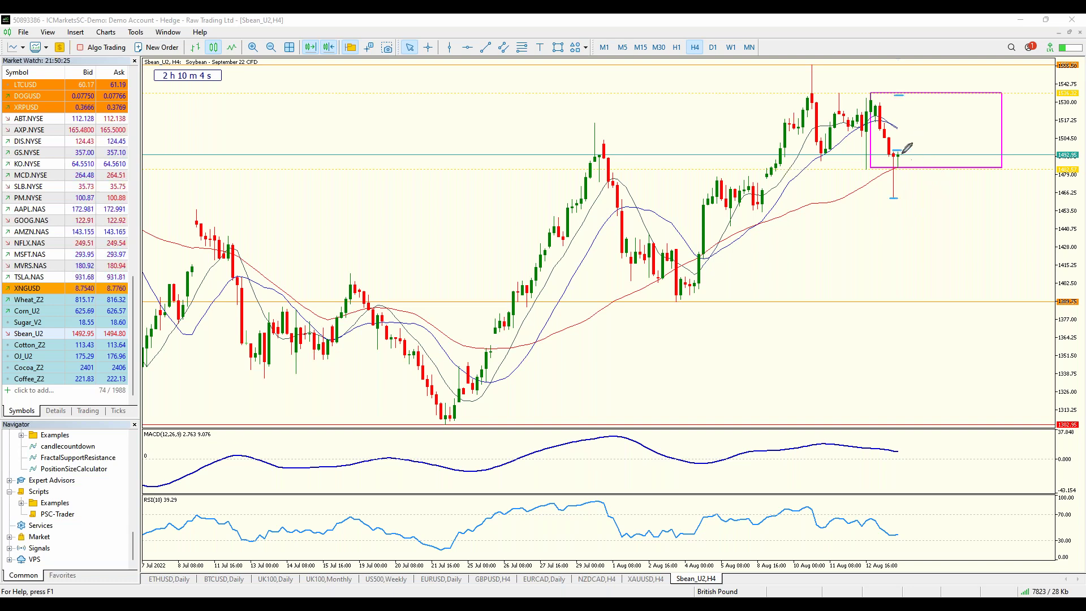
{"action": "left_click_drag", "start_coordinate": [894, 149], "coordinate": [903, 170]}
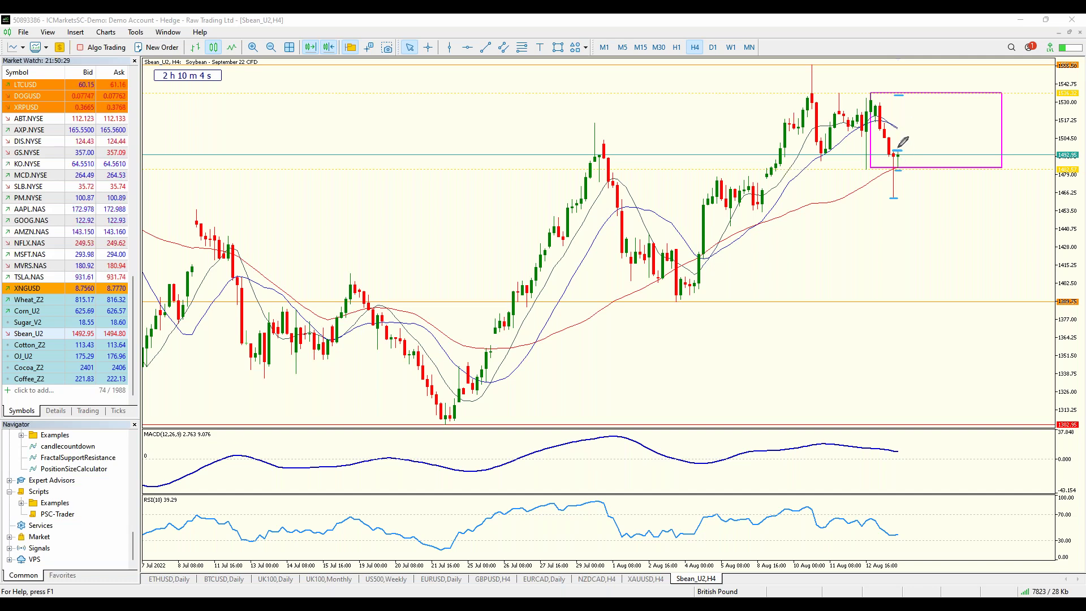
{"action": "left_click_drag", "start_coordinate": [895, 95], "coordinate": [903, 95]}
{"action": "key", "text": "Escape"}
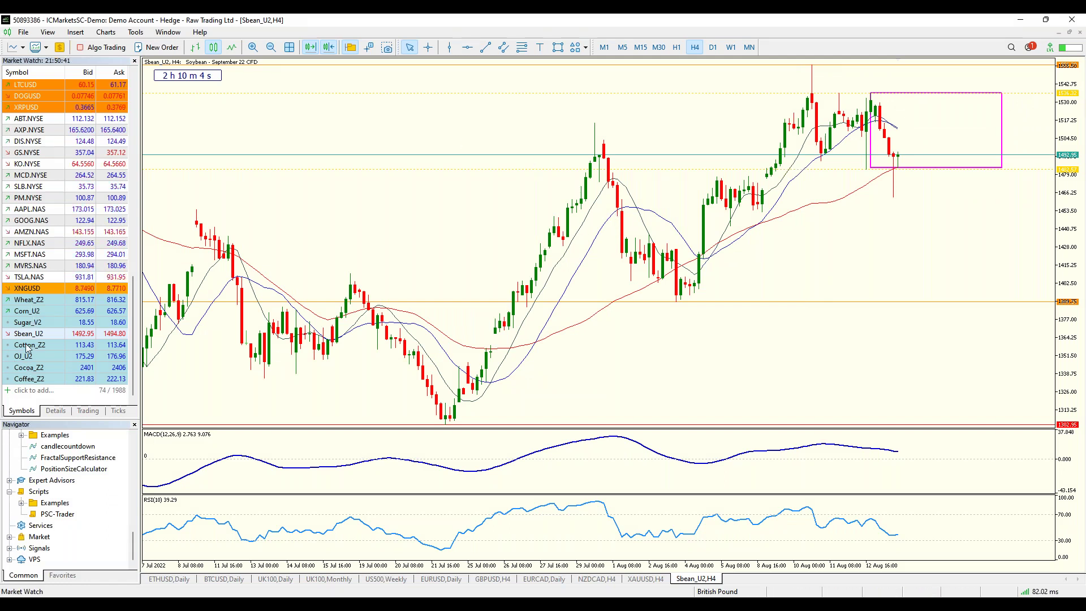
Step: Load the Cotton_Z2 chart and replace it with the OJ_U2 chart
{"action": "left_click_drag", "start_coordinate": [25, 345], "coordinate": [309, 301]}
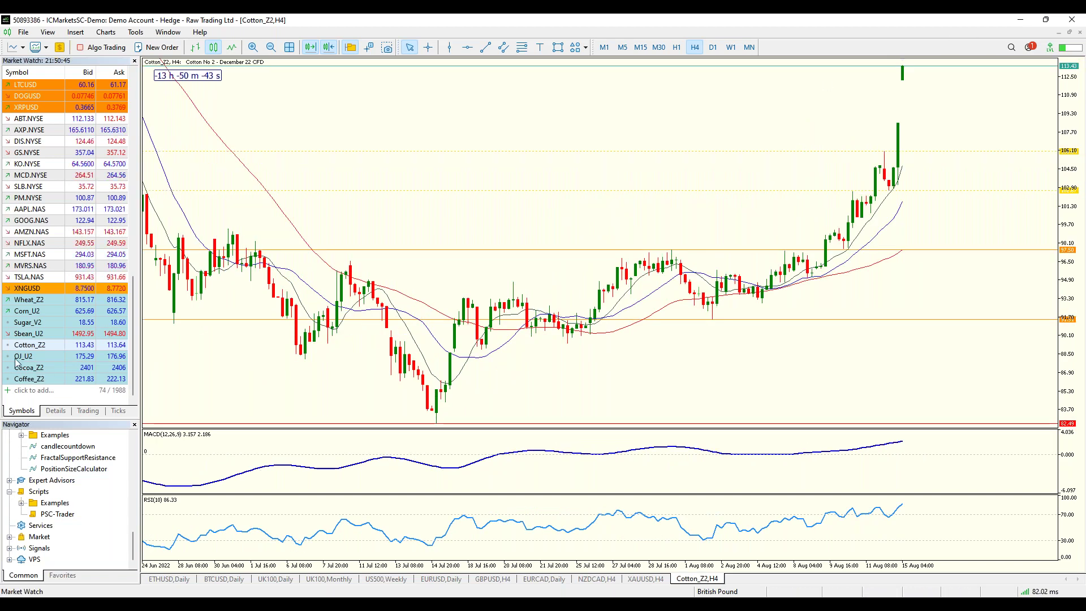
{"action": "key", "text": "Down"}
{"action": "key", "text": "Return"}
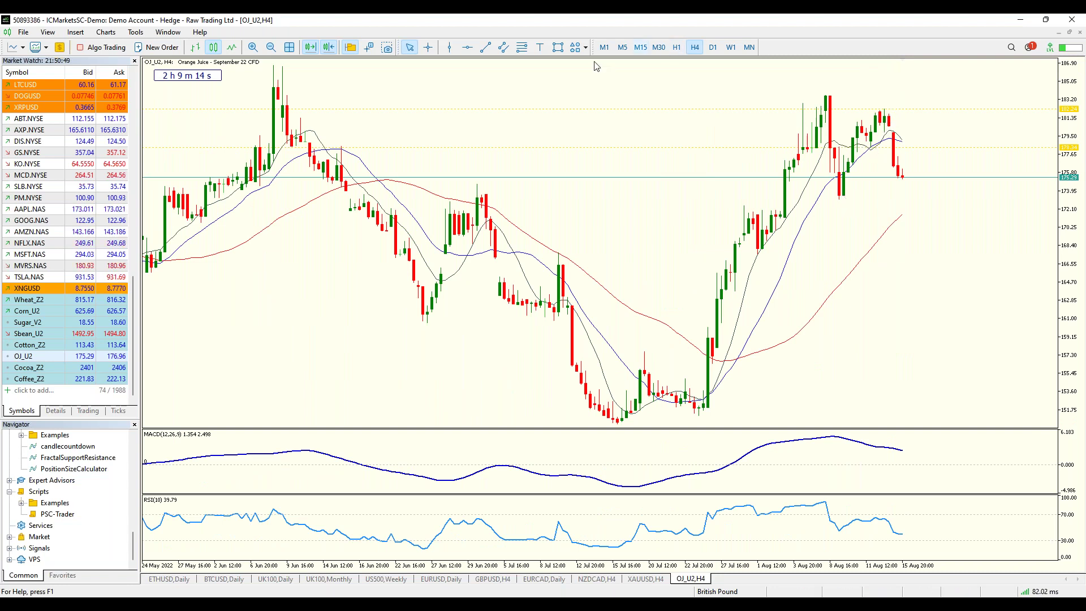
Step: Add a horizontal line at about 173.4 on OJ_U2 H4 and draw a small rectangle around the latest candles down to it
{"action": "left_click", "coordinate": [467, 47]}
{"action": "left_click", "coordinate": [865, 196]}
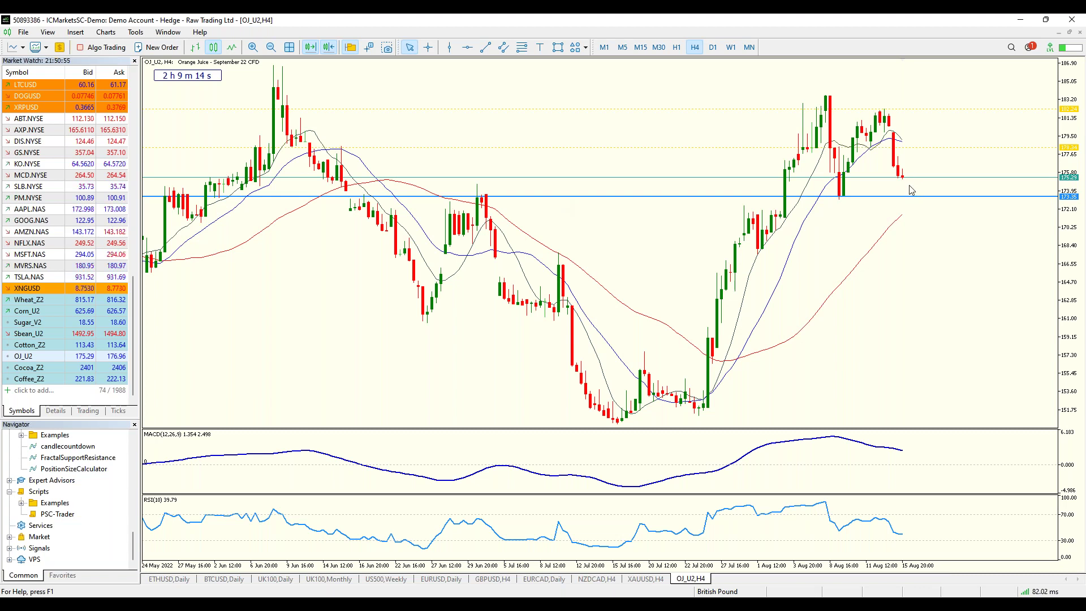
{"action": "left_click", "coordinate": [558, 47]}
{"action": "left_click_drag", "start_coordinate": [898, 165], "coordinate": [925, 197]}
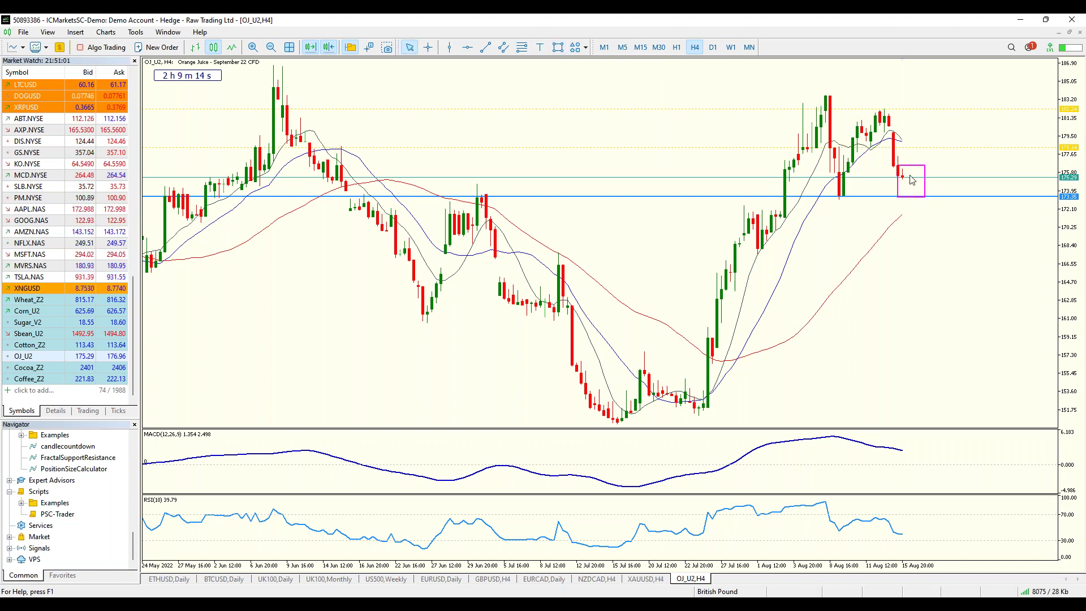
Step: Examine the OJ_U2 price inside the rectangle on the M15, M5, H4 and H1 timeframes
{"action": "left_click", "coordinate": [640, 47]}
{"action": "left_click", "coordinate": [623, 47]}
{"action": "left_click_drag", "start_coordinate": [1057, 243], "coordinate": [1057, 306]}
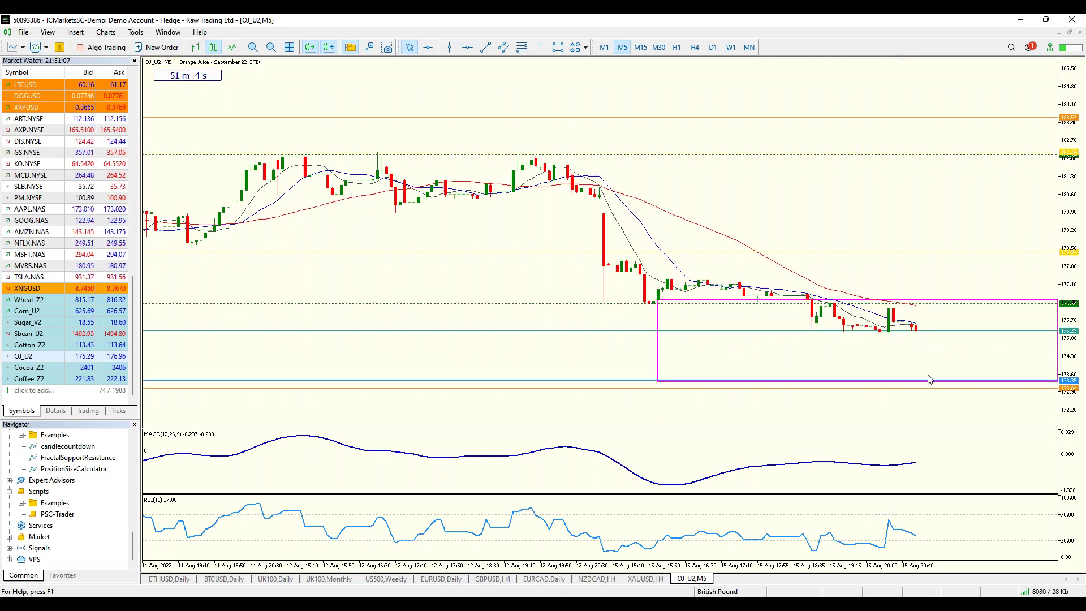
{"action": "left_click", "coordinate": [695, 47]}
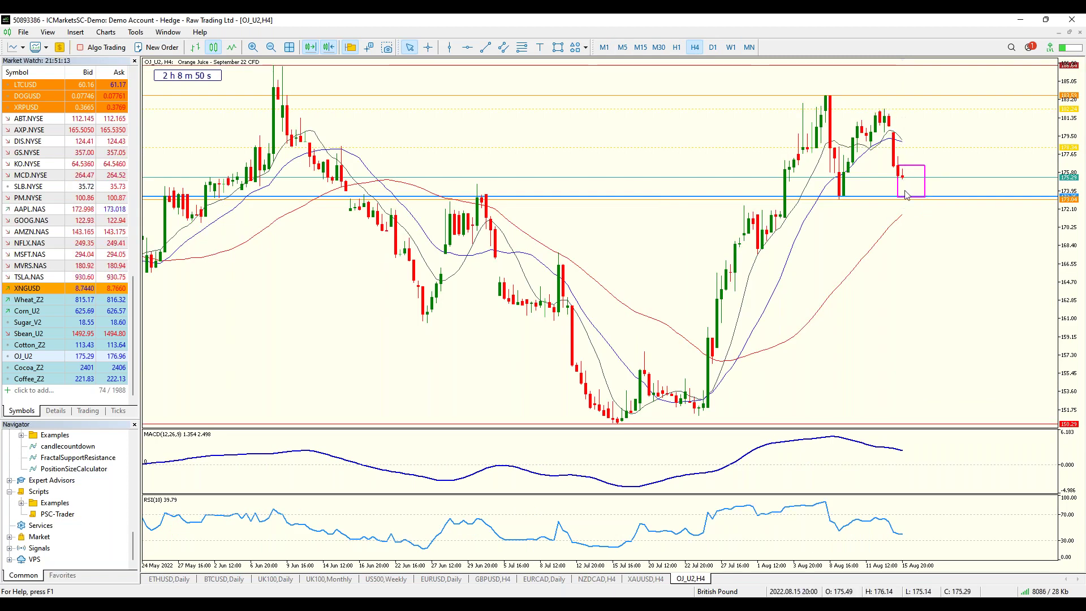
{"action": "left_click_drag", "start_coordinate": [897, 174], "coordinate": [898, 197]}
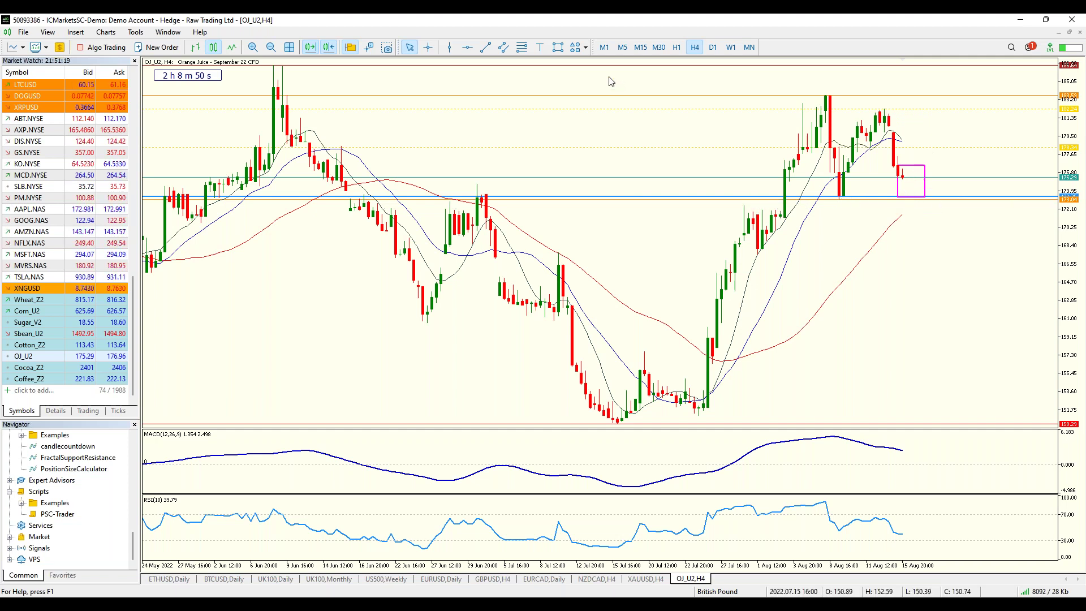
{"action": "left_click", "coordinate": [621, 48]}
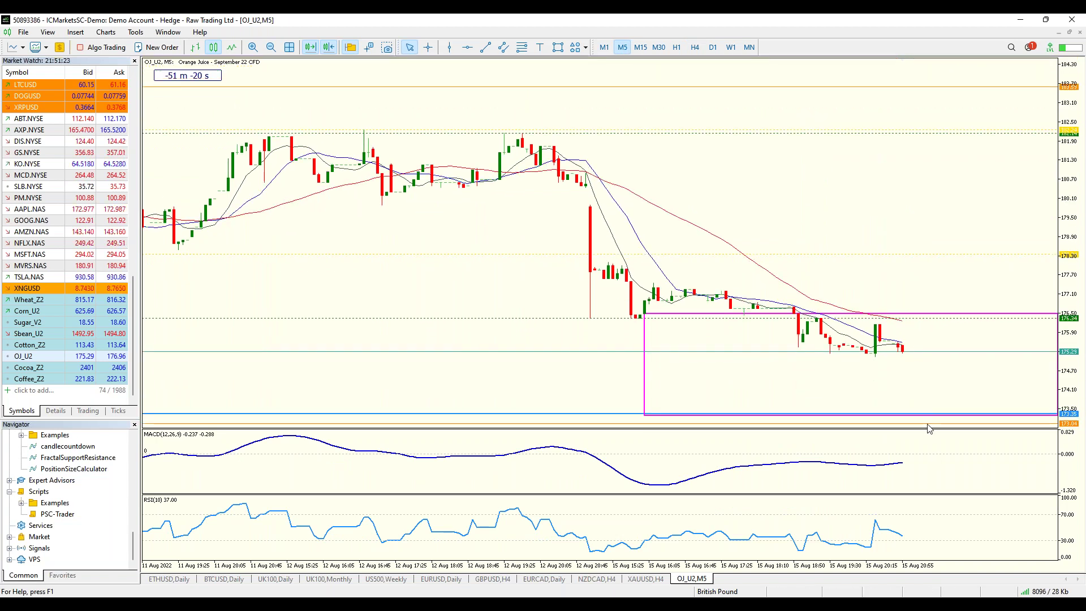
{"action": "left_click", "coordinate": [677, 48]}
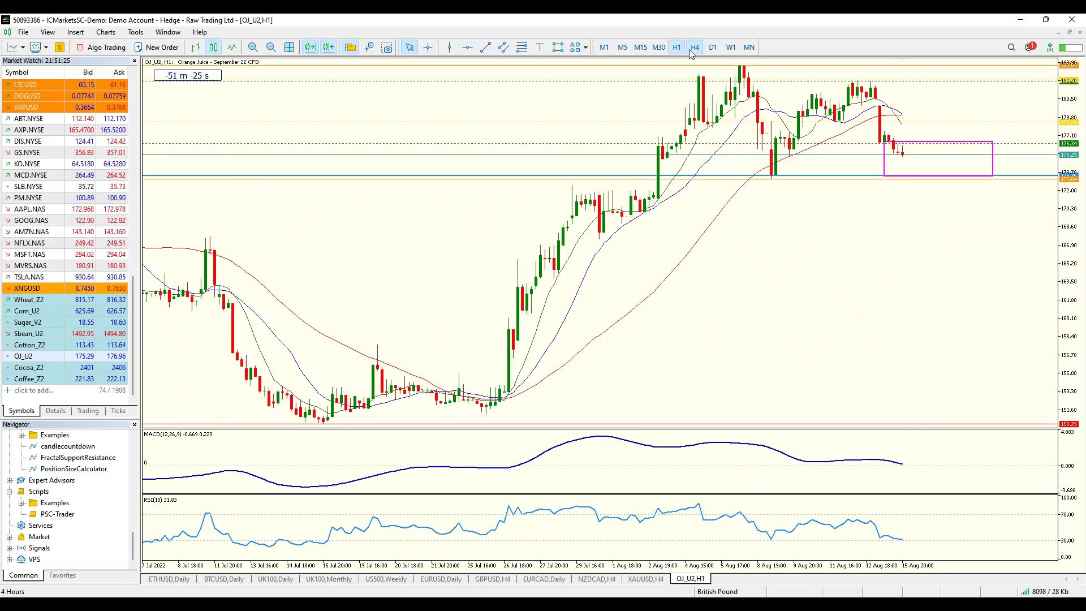
Step: Load the Cocoa_Z2 chart in place of OJ_U2 and examine it on the daily and H4 timeframes
{"action": "left_click", "coordinate": [694, 48]}
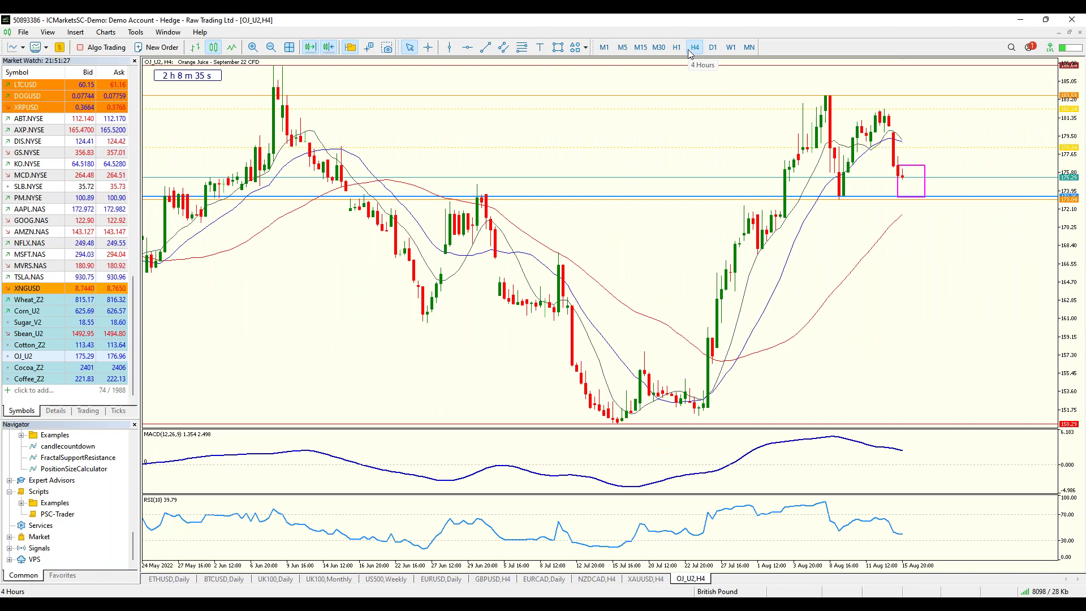
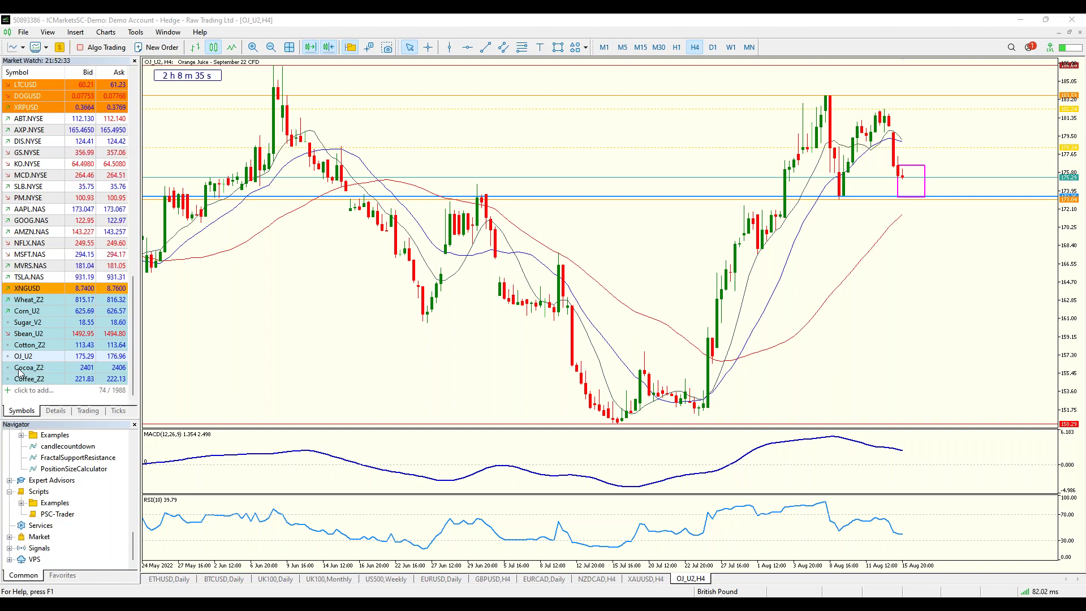
{"action": "left_click_drag", "start_coordinate": [16, 373], "coordinate": [610, 302]}
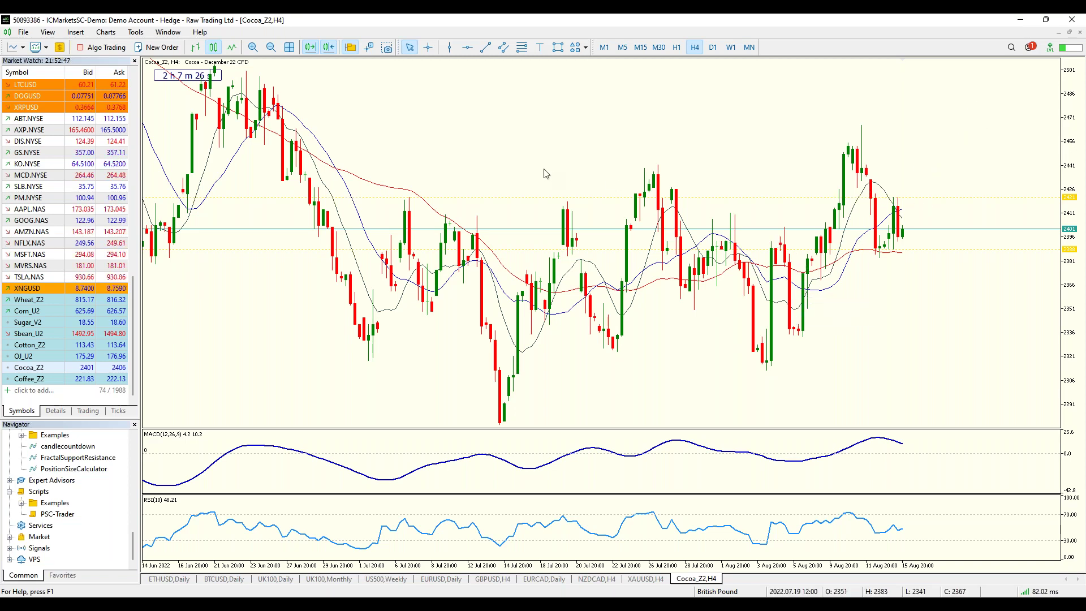
{"action": "scroll", "coordinate": [936, 170], "scroll_direction": "left", "scroll_amount": 5}
{"action": "left_click", "coordinate": [714, 47]}
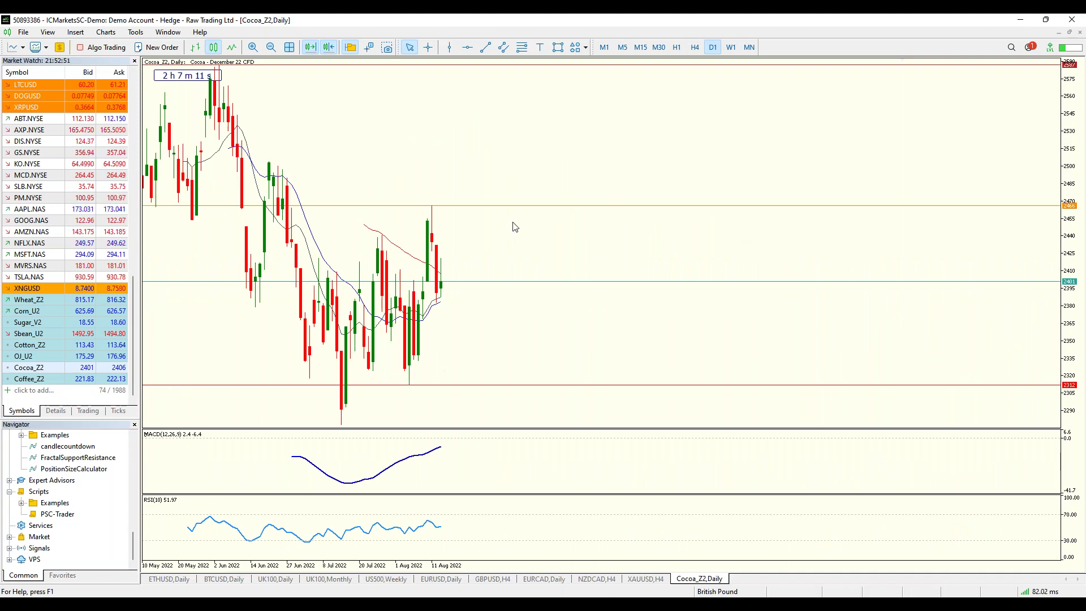
{"action": "left_click", "coordinate": [695, 48]}
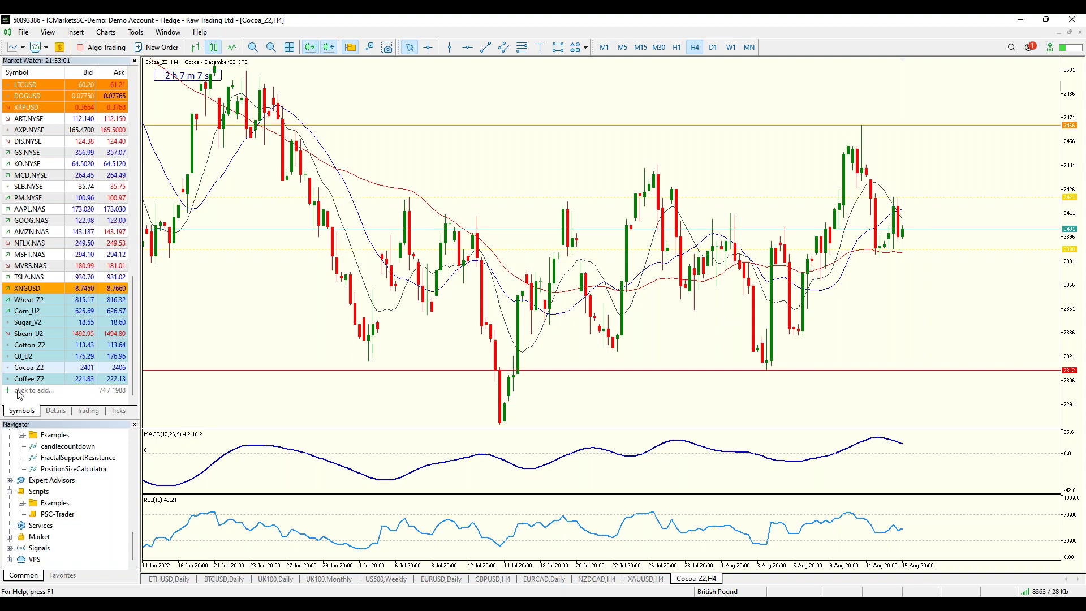
Step: Load the Coffee_Z2 chart and add a horizontal line at about 217.25 on H4
{"action": "left_click_drag", "start_coordinate": [32, 379], "coordinate": [540, 269]}
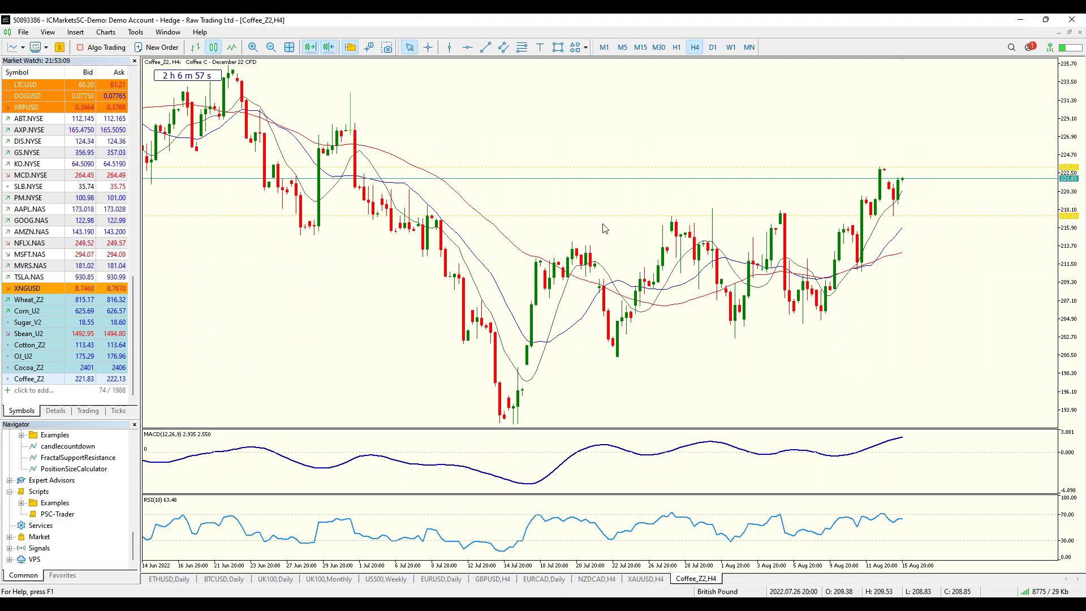
{"action": "left_click", "coordinate": [466, 48]}
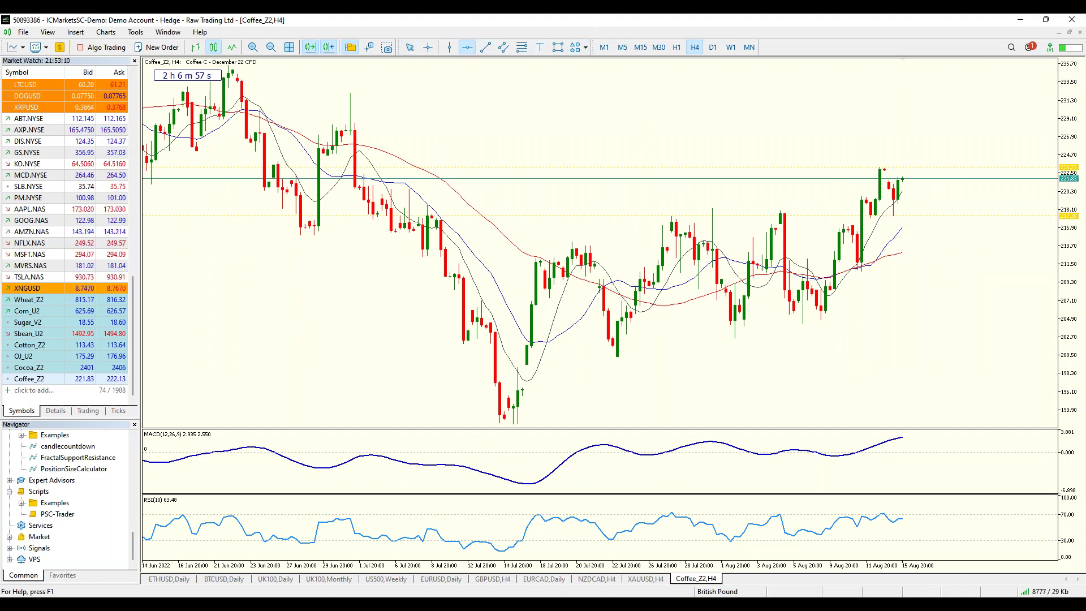
{"action": "left_click", "coordinate": [806, 215]}
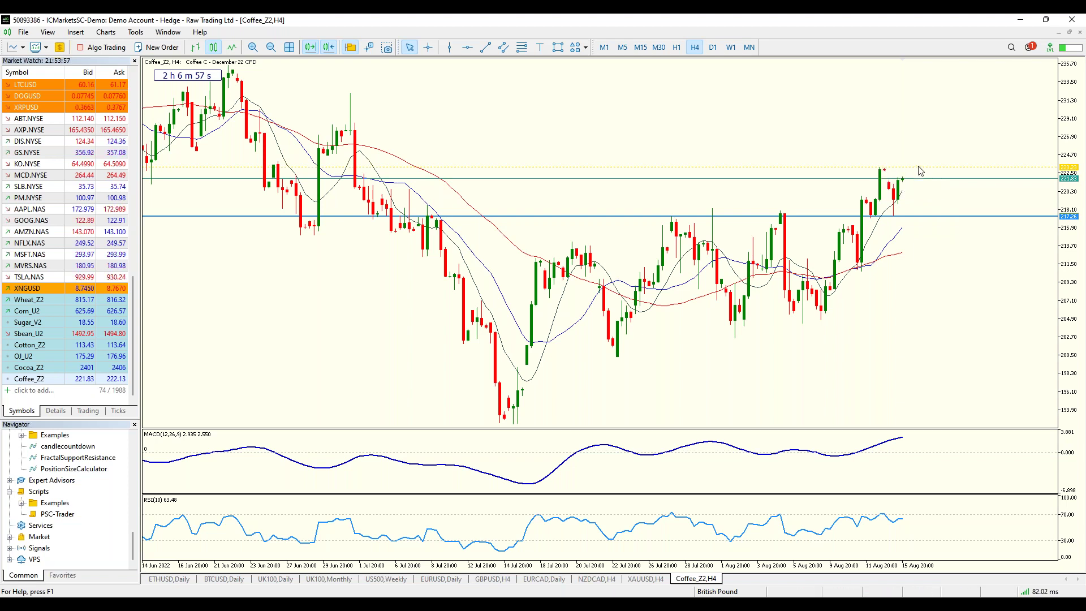
Step: Draw a narrow rectangle on Coffee_Z2 H1 around the long-wicked 15 August candle, reaching down to the horizontal line
{"action": "left_click", "coordinate": [677, 47]}
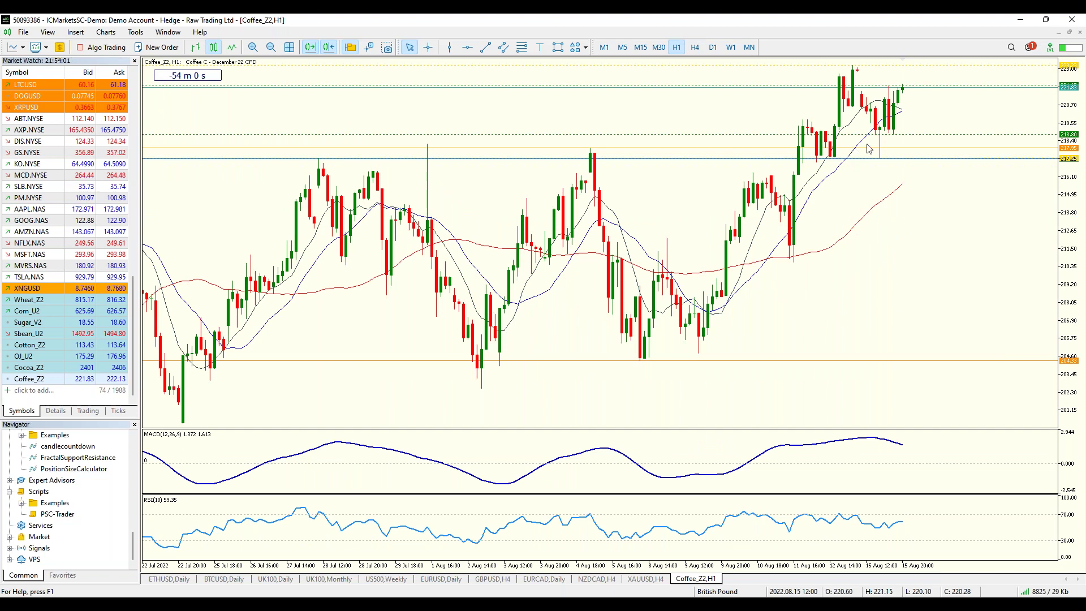
{"action": "left_click_drag", "start_coordinate": [1073, 211], "coordinate": [1073, 232]}
{"action": "key", "text": "r"}
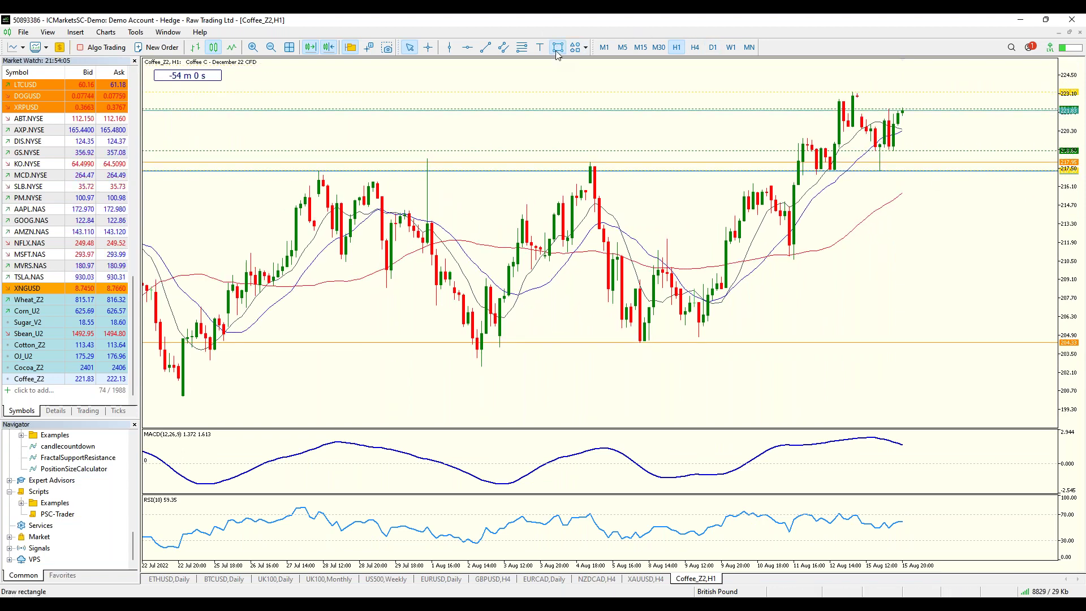
{"action": "left_click_drag", "start_coordinate": [875, 142], "coordinate": [884, 173]}
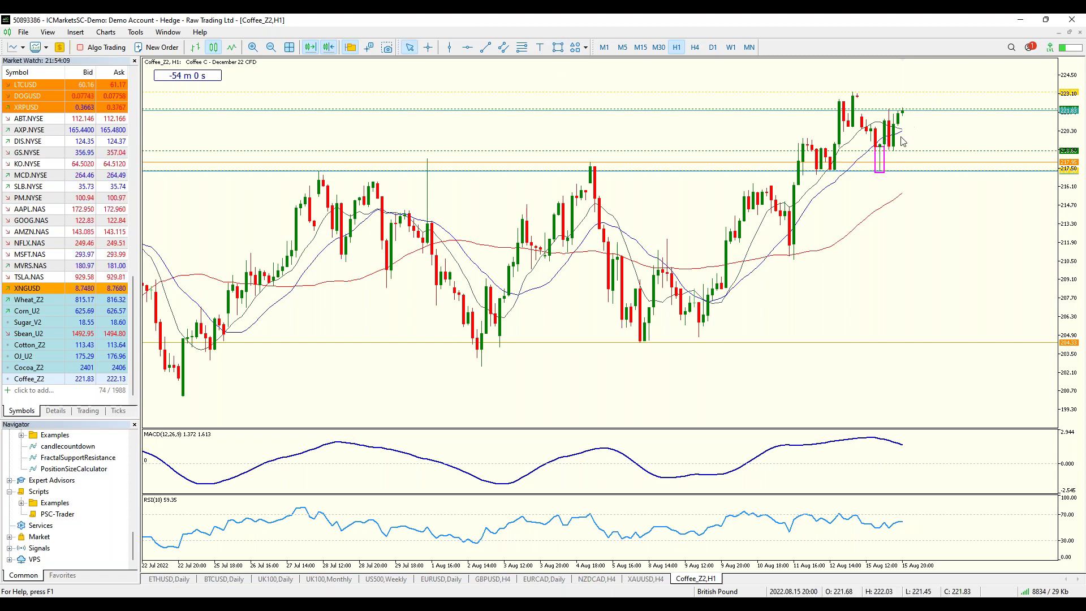
{"action": "double_click", "coordinate": [884, 148]}
{"action": "left_click_drag", "start_coordinate": [885, 147], "coordinate": [885, 139]}
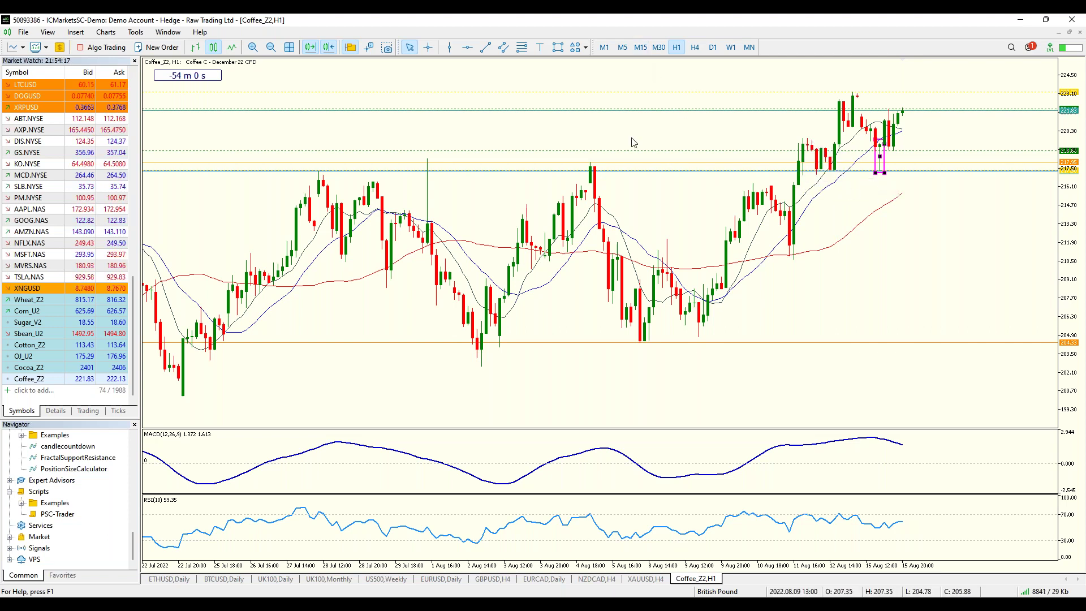
Step: Sketch over the 11–12 August candles with an enlarged candle diagram below them, and clear the sketches
{"action": "key", "text": "plus"}
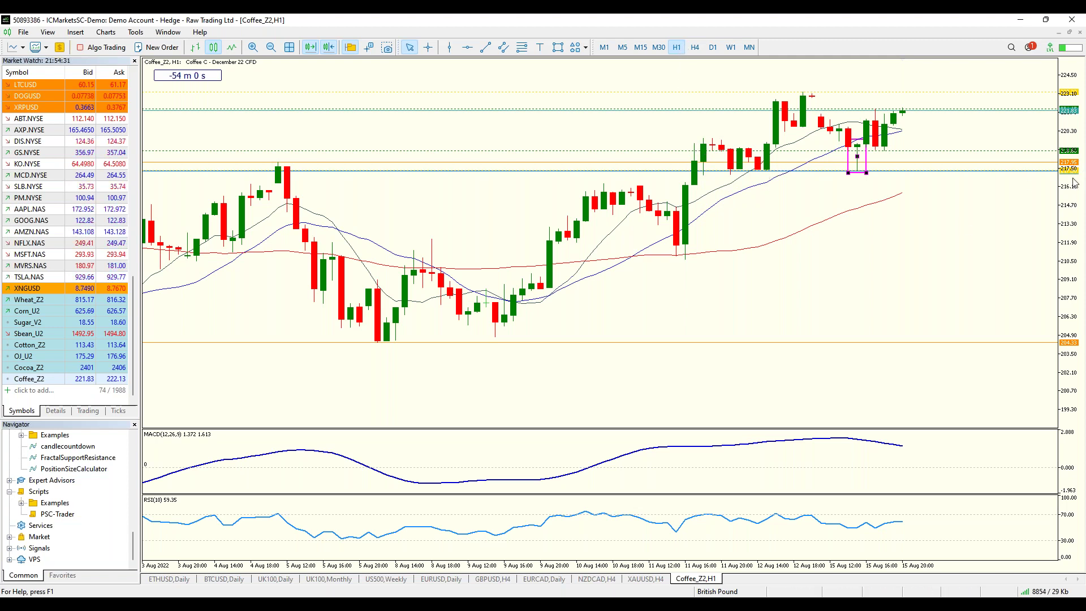
{"action": "mouse_move", "coordinate": [704, 132]}
{"action": "left_mouse_down"}
{"action": "mouse_move", "coordinate": [683, 149]}
{"action": "mouse_move", "coordinate": [711, 165]}
{"action": "mouse_move", "coordinate": [701, 132]}
{"action": "left_mouse_up"}
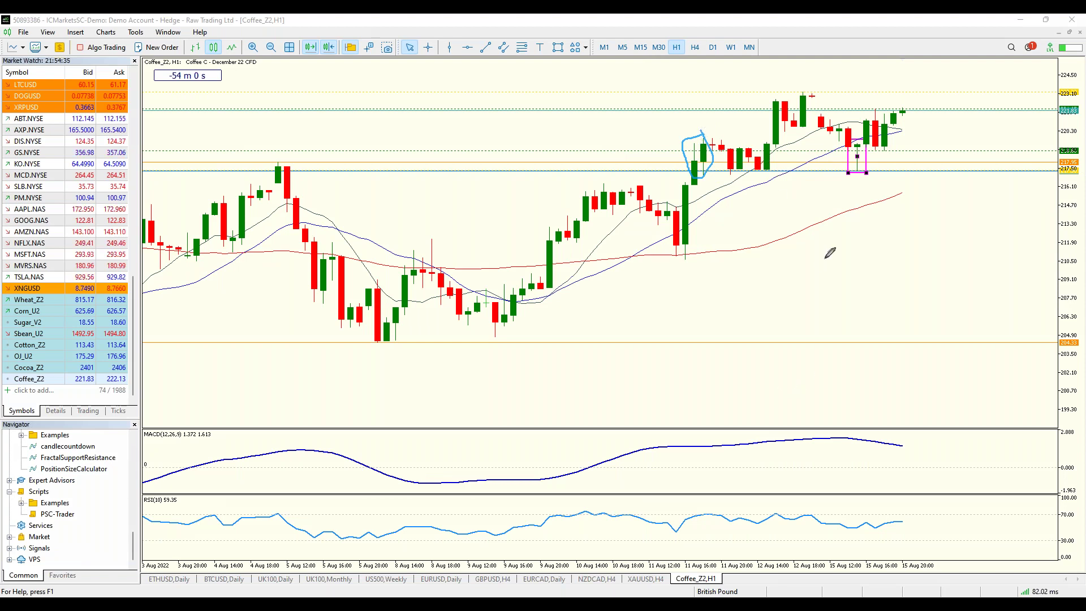
{"action": "mouse_move", "coordinate": [798, 331]}
{"action": "left_mouse_down"}
{"action": "mouse_move", "coordinate": [813, 275]}
{"action": "mouse_move", "coordinate": [831, 312]}
{"action": "mouse_move", "coordinate": [858, 220]}
{"action": "left_mouse_up"}
{"action": "mouse_move", "coordinate": [796, 259]}
{"action": "left_mouse_down"}
{"action": "mouse_move", "coordinate": [796, 323]}
{"action": "mouse_move", "coordinate": [808, 334]}
{"action": "mouse_move", "coordinate": [792, 259]}
{"action": "mouse_move", "coordinate": [826, 312]}
{"action": "mouse_move", "coordinate": [841, 290]}
{"action": "mouse_move", "coordinate": [846, 229]}
{"action": "mouse_move", "coordinate": [808, 226]}
{"action": "left_mouse_up"}
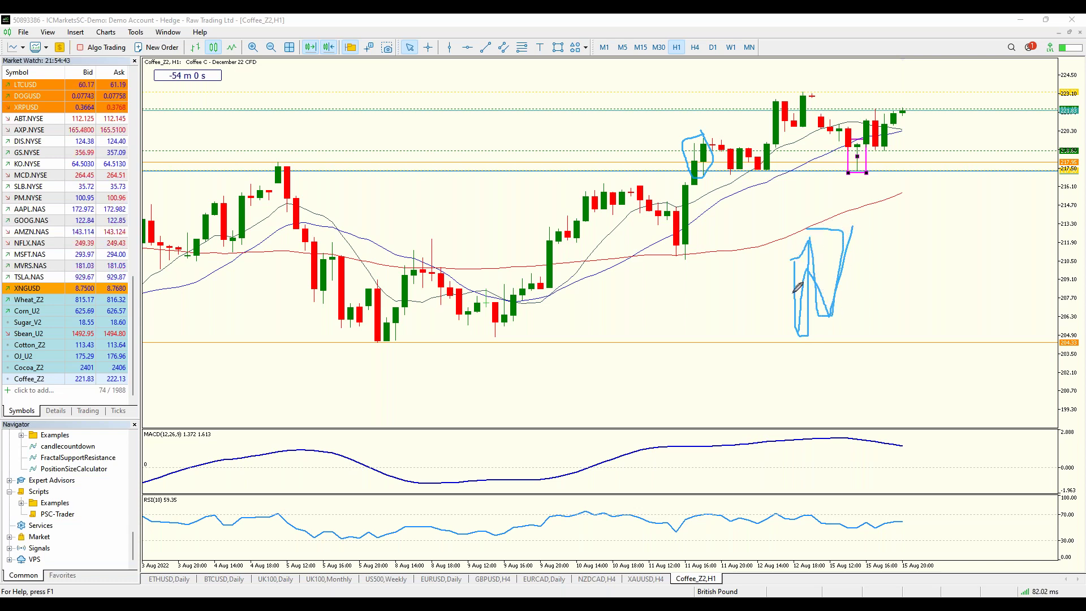
{"action": "mouse_move", "coordinate": [717, 148]}
{"action": "left_mouse_down"}
{"action": "mouse_move", "coordinate": [695, 171]}
{"action": "mouse_move", "coordinate": [703, 154]}
{"action": "left_mouse_up"}
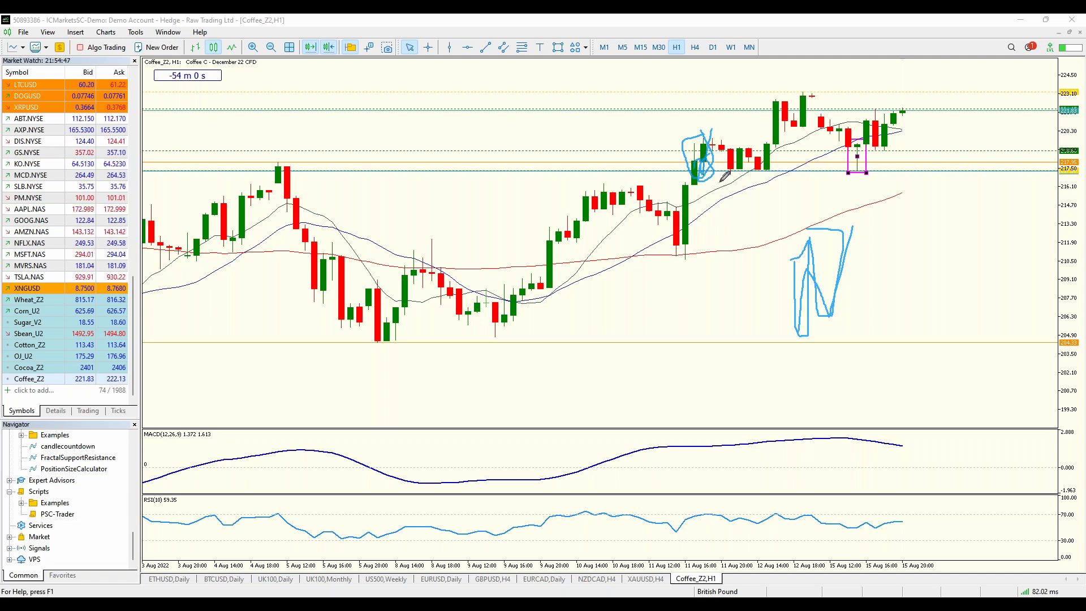
{"action": "mouse_move", "coordinate": [703, 139]}
{"action": "left_mouse_down"}
{"action": "mouse_move", "coordinate": [728, 135]}
{"action": "mouse_move", "coordinate": [744, 170]}
{"action": "mouse_move", "coordinate": [746, 142]}
{"action": "mouse_move", "coordinate": [729, 184]}
{"action": "mouse_move", "coordinate": [746, 133]}
{"action": "mouse_move", "coordinate": [741, 170]}
{"action": "left_mouse_up"}
{"action": "mouse_move", "coordinate": [781, 137]}
{"action": "left_mouse_down"}
{"action": "mouse_move", "coordinate": [759, 165]}
{"action": "mouse_move", "coordinate": [770, 142]}
{"action": "left_mouse_up"}
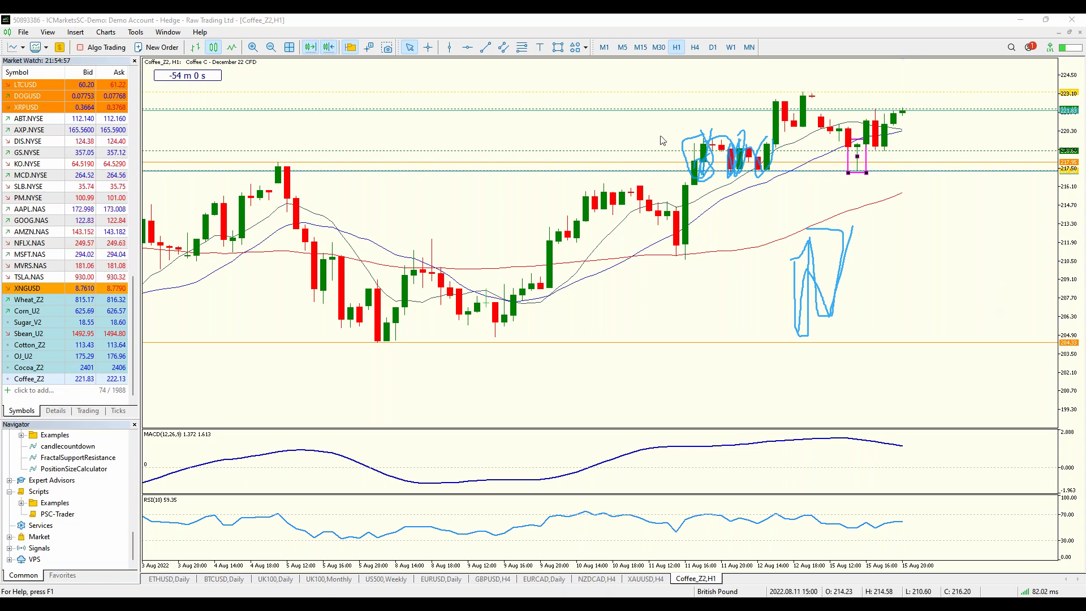
{"action": "key", "text": "e"}
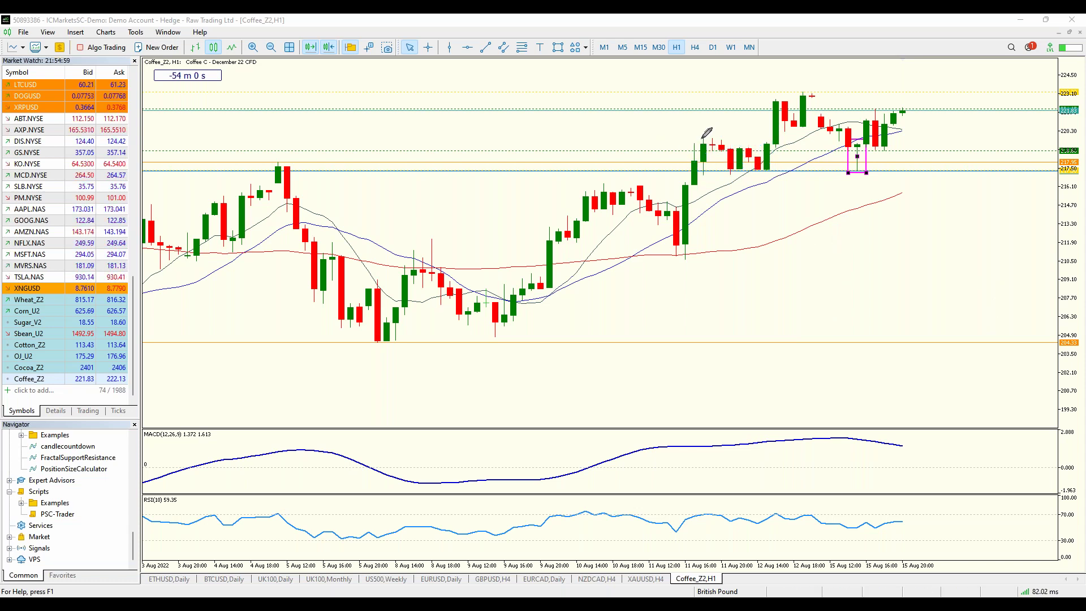
Step: Mark the highs and lows of the consolidation candles, then circle the rectangle's candle and the whole support zone freehand
{"action": "left_click_drag", "start_coordinate": [701, 177], "coordinate": [707, 177]}
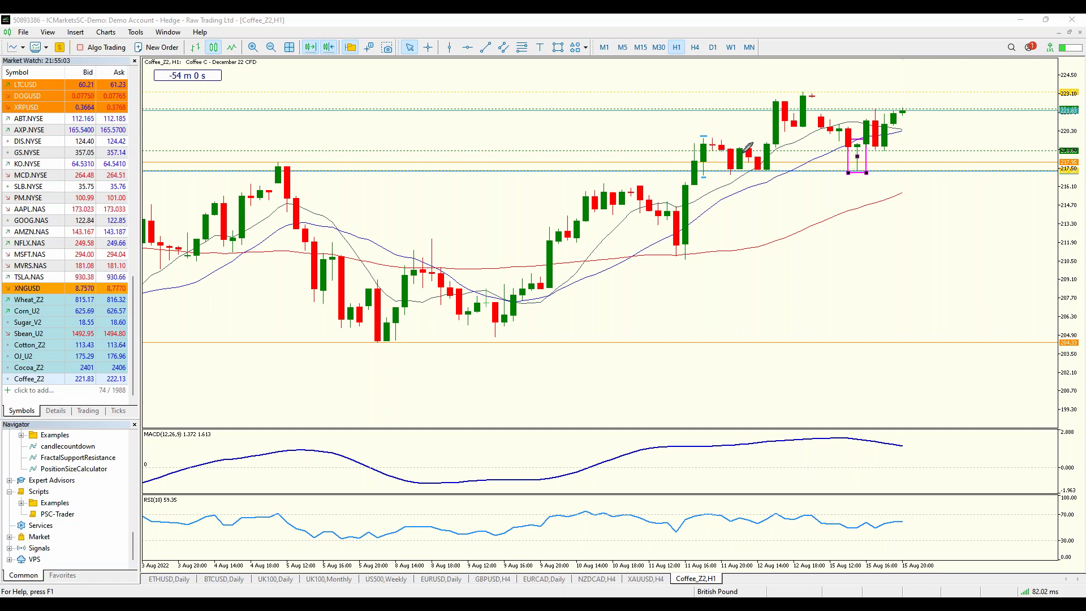
{"action": "left_click_drag", "start_coordinate": [737, 146], "coordinate": [741, 146]}
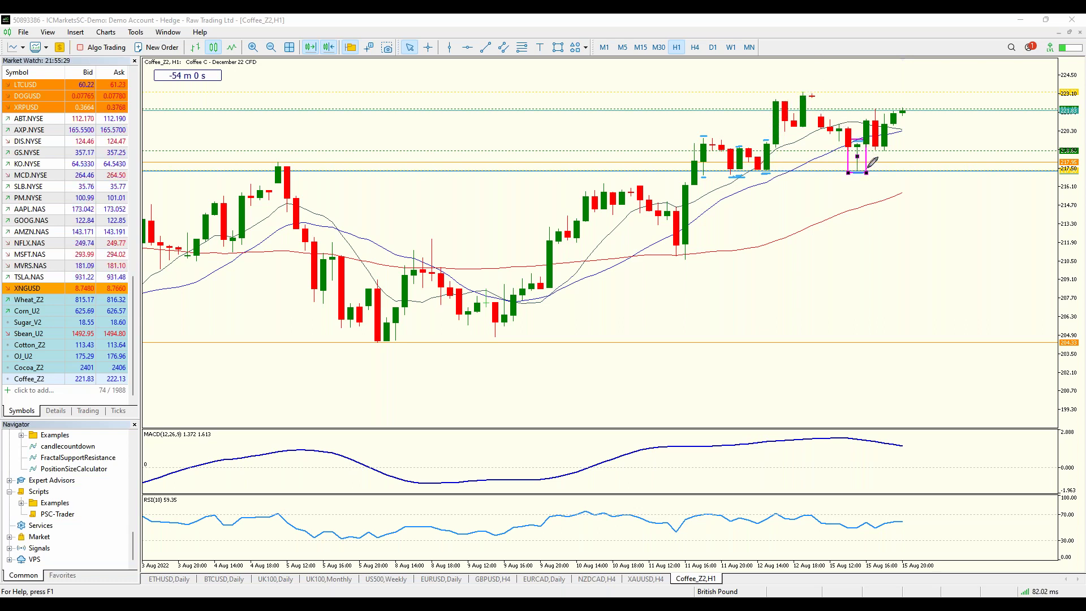
{"action": "left_click_drag", "start_coordinate": [856, 172], "coordinate": [860, 136]}
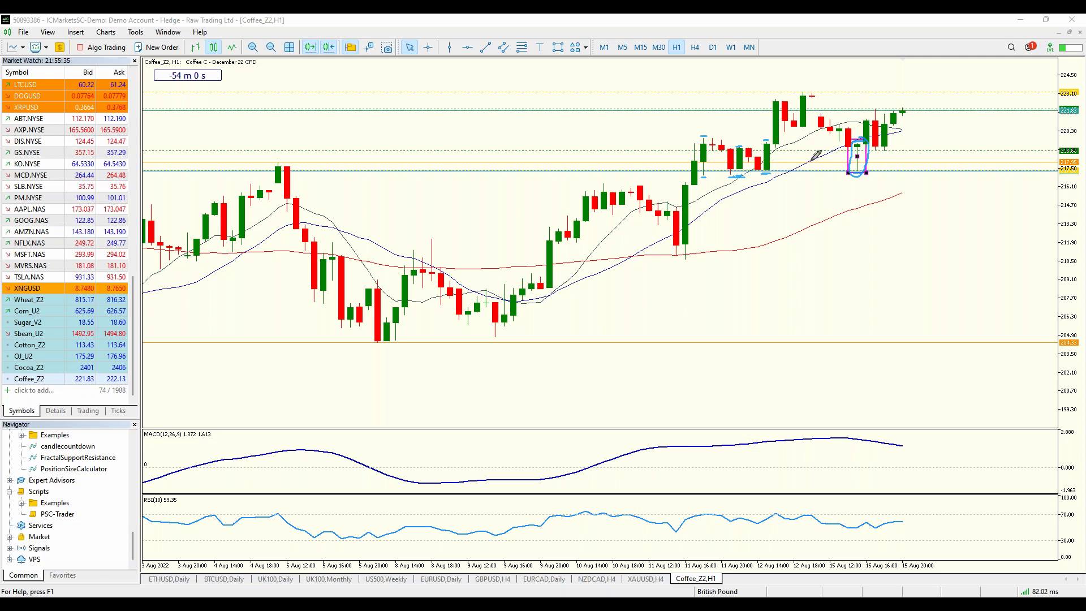
{"action": "left_click_drag", "start_coordinate": [844, 115], "coordinate": [893, 116]}
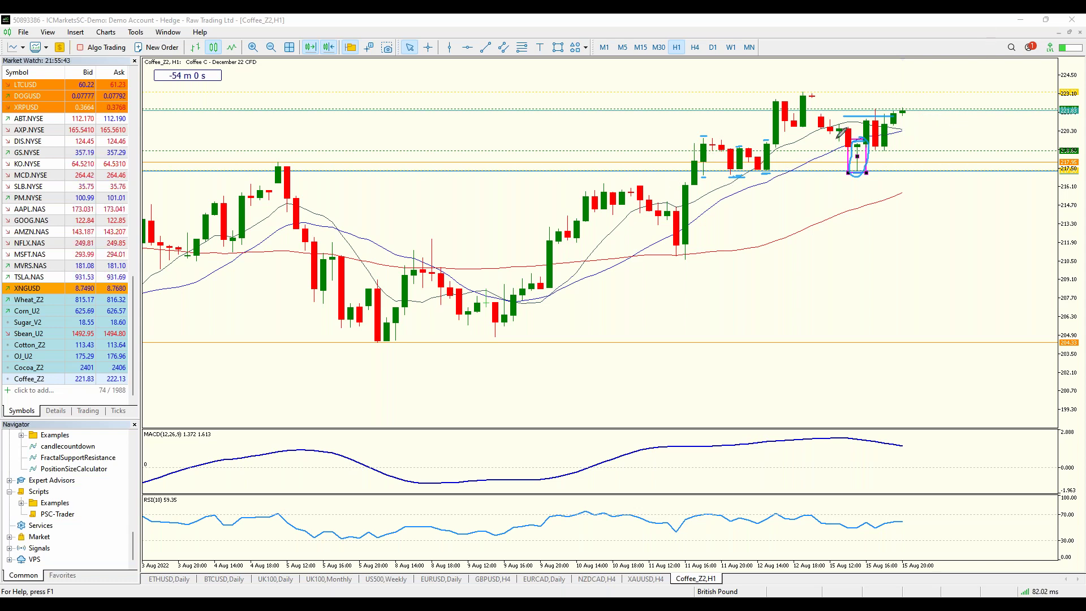
{"action": "mouse_move", "coordinate": [723, 144]}
{"action": "left_mouse_down"}
{"action": "mouse_move", "coordinate": [875, 140]}
{"action": "mouse_move", "coordinate": [890, 170]}
{"action": "mouse_move", "coordinate": [696, 164]}
{"action": "mouse_move", "coordinate": [762, 131]}
{"action": "left_mouse_up"}
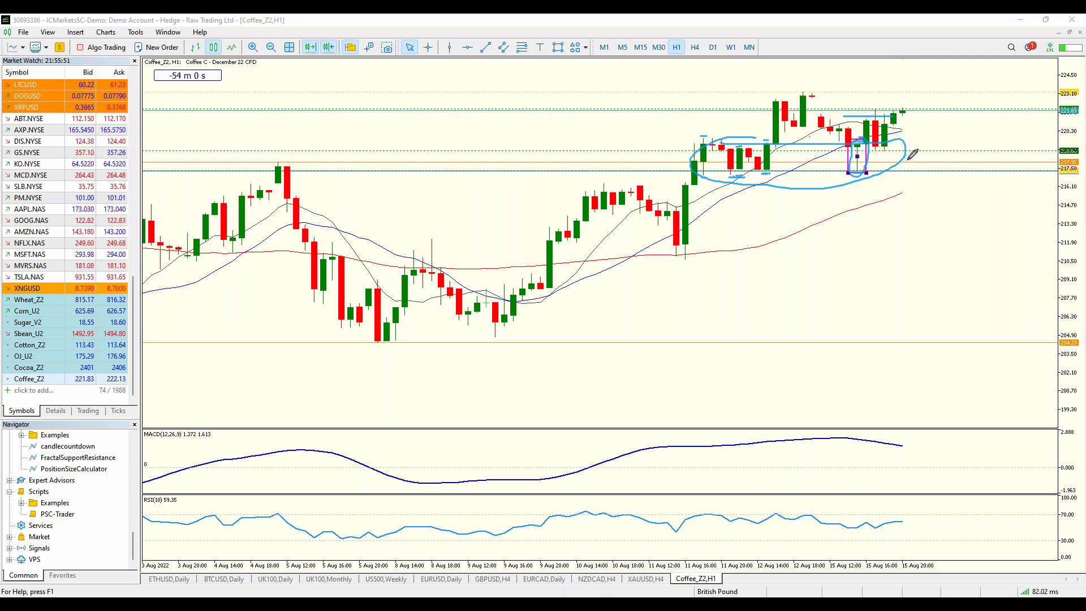
Step: Sketch a line at the 12 August high with possible price paths and circles around both zones, and clear all sketches
{"action": "left_click_drag", "start_coordinate": [795, 90], "coordinate": [995, 90]}
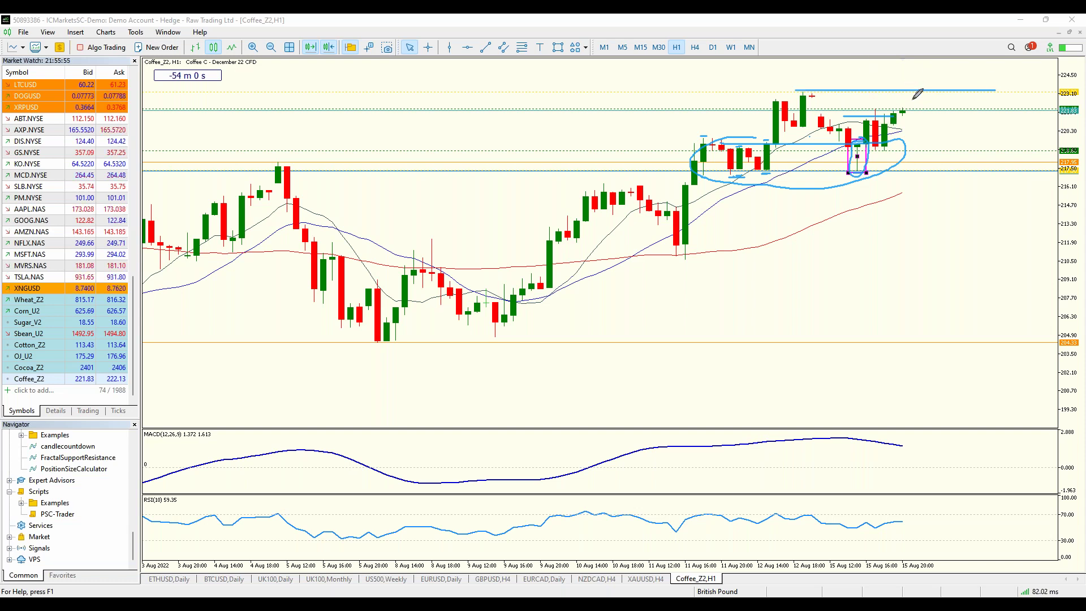
{"action": "mouse_move", "coordinate": [924, 72]}
{"action": "left_mouse_down"}
{"action": "mouse_move", "coordinate": [919, 90]}
{"action": "mouse_move", "coordinate": [939, 93]}
{"action": "mouse_move", "coordinate": [916, 115]}
{"action": "mouse_move", "coordinate": [922, 104]}
{"action": "left_mouse_up"}
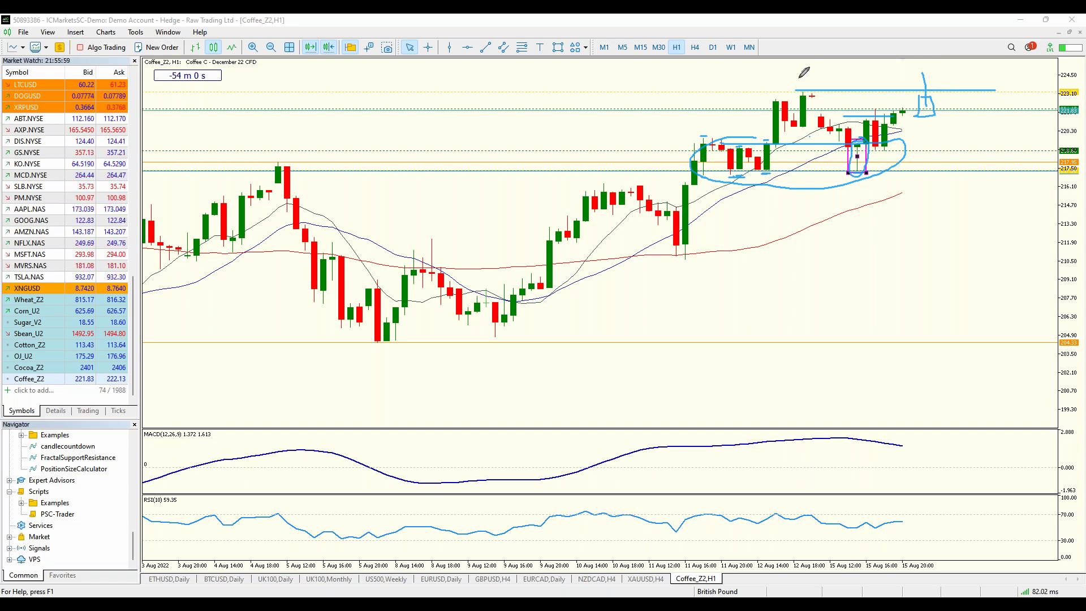
{"action": "mouse_move", "coordinate": [798, 85]}
{"action": "left_mouse_down"}
{"action": "mouse_move", "coordinate": [818, 96]}
{"action": "mouse_move", "coordinate": [804, 79]}
{"action": "left_mouse_up"}
{"action": "mouse_move", "coordinate": [921, 72]}
{"action": "left_mouse_down"}
{"action": "mouse_move", "coordinate": [943, 54]}
{"action": "mouse_move", "coordinate": [947, 68]}
{"action": "left_mouse_up"}
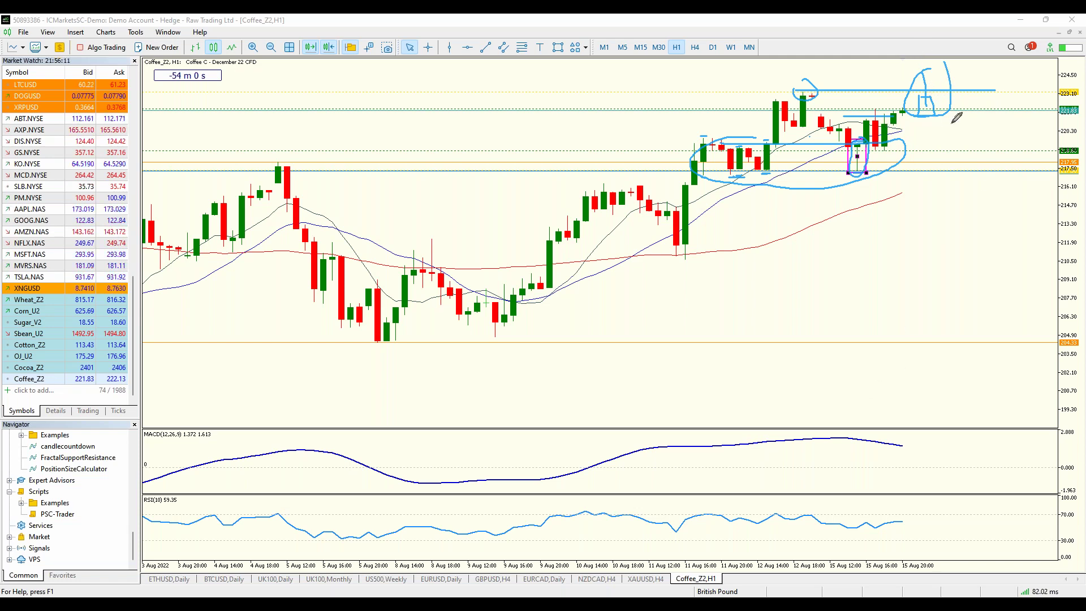
{"action": "mouse_move", "coordinate": [930, 63]}
{"action": "left_mouse_down"}
{"action": "mouse_move", "coordinate": [930, 85]}
{"action": "mouse_move", "coordinate": [772, 85]}
{"action": "mouse_move", "coordinate": [953, 53]}
{"action": "mouse_move", "coordinate": [903, 86]}
{"action": "mouse_move", "coordinate": [903, 74]}
{"action": "mouse_move", "coordinate": [958, 180]}
{"action": "mouse_move", "coordinate": [985, 137]}
{"action": "left_mouse_up"}
{"action": "mouse_move", "coordinate": [915, 147]}
{"action": "left_mouse_down"}
{"action": "mouse_move", "coordinate": [684, 164]}
{"action": "mouse_move", "coordinate": [752, 136]}
{"action": "left_mouse_up"}
{"action": "mouse_move", "coordinate": [961, 73]}
{"action": "left_mouse_down"}
{"action": "mouse_move", "coordinate": [810, 74]}
{"action": "mouse_move", "coordinate": [1036, 74]}
{"action": "mouse_move", "coordinate": [857, 70]}
{"action": "mouse_move", "coordinate": [813, 85]}
{"action": "left_mouse_up"}
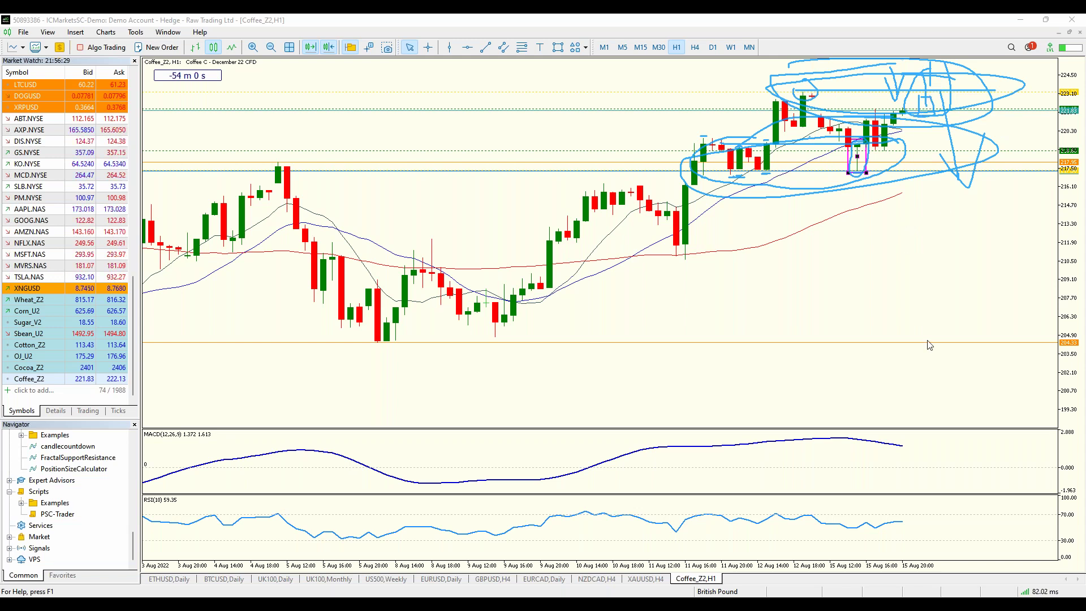
{"action": "key", "text": "Escape"}
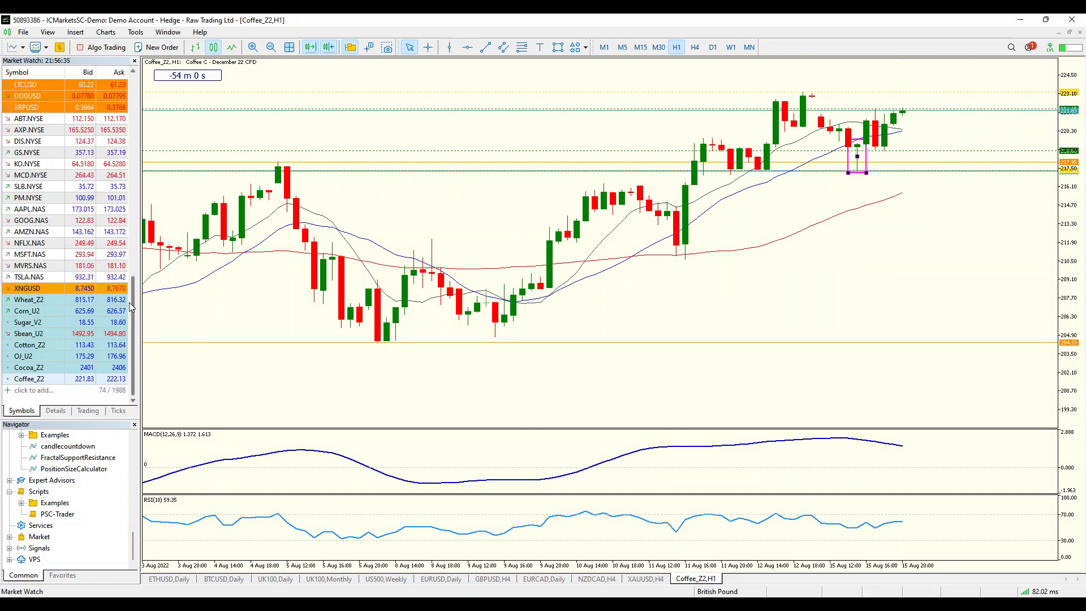
Step: Search the broker's symbol list for "qq" and add QQQ.NAS to the Market Watch
{"action": "scroll", "coordinate": [136, 271], "scroll_direction": "up", "scroll_amount": 3}
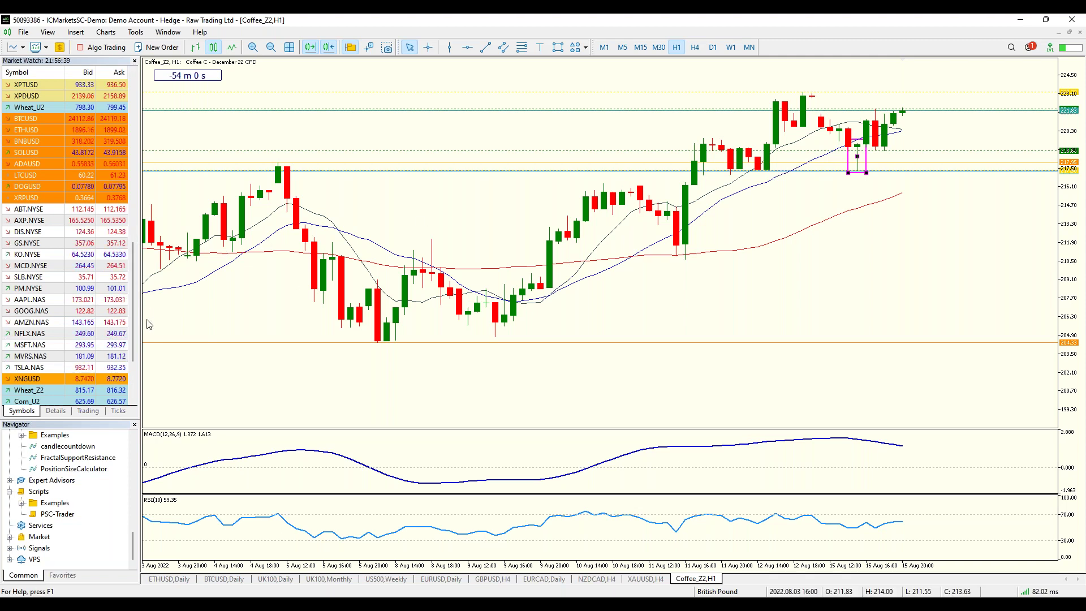
{"action": "right_click", "coordinate": [78, 268]}
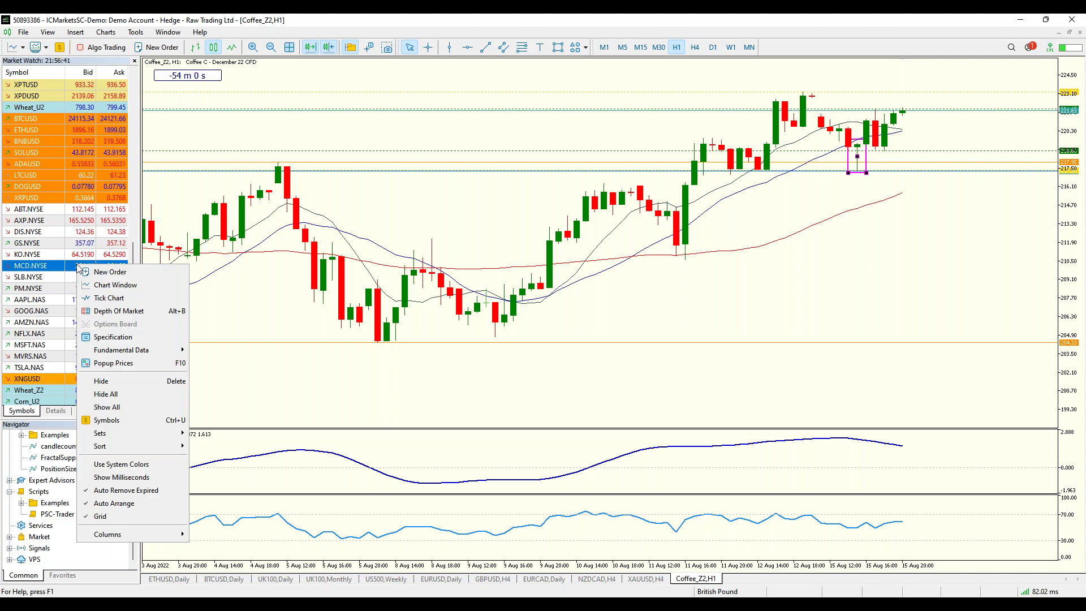
{"action": "left_click", "coordinate": [136, 421]}
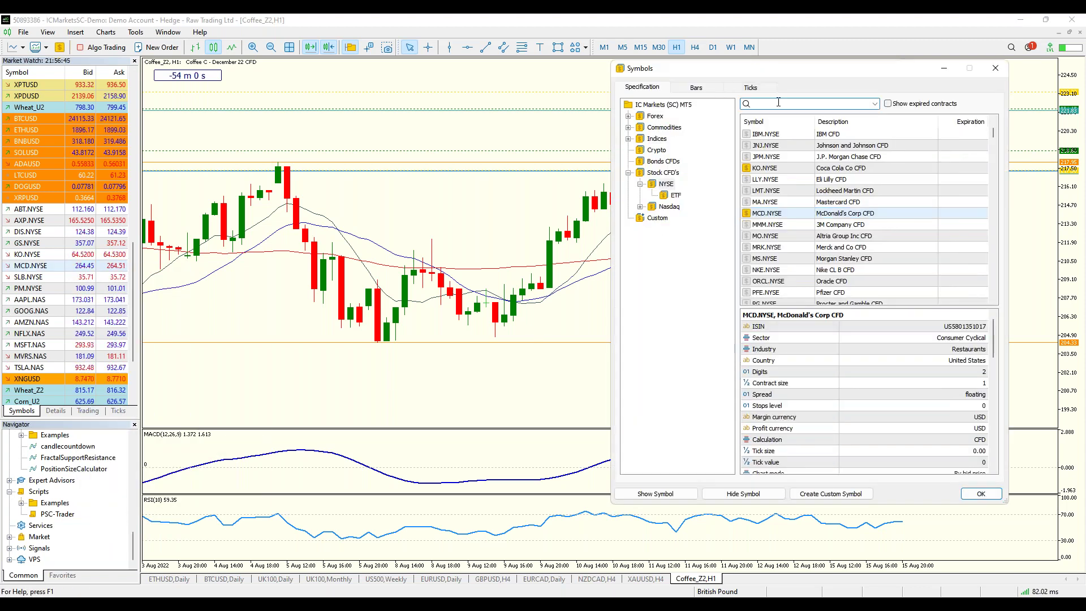
{"action": "type", "text": "tqq"}
{"action": "key", "text": "BackSpace"}
{"action": "key", "text": "BackSpace"}
{"action": "key", "text": "BackSpace"}
{"action": "type", "text": "qq"}
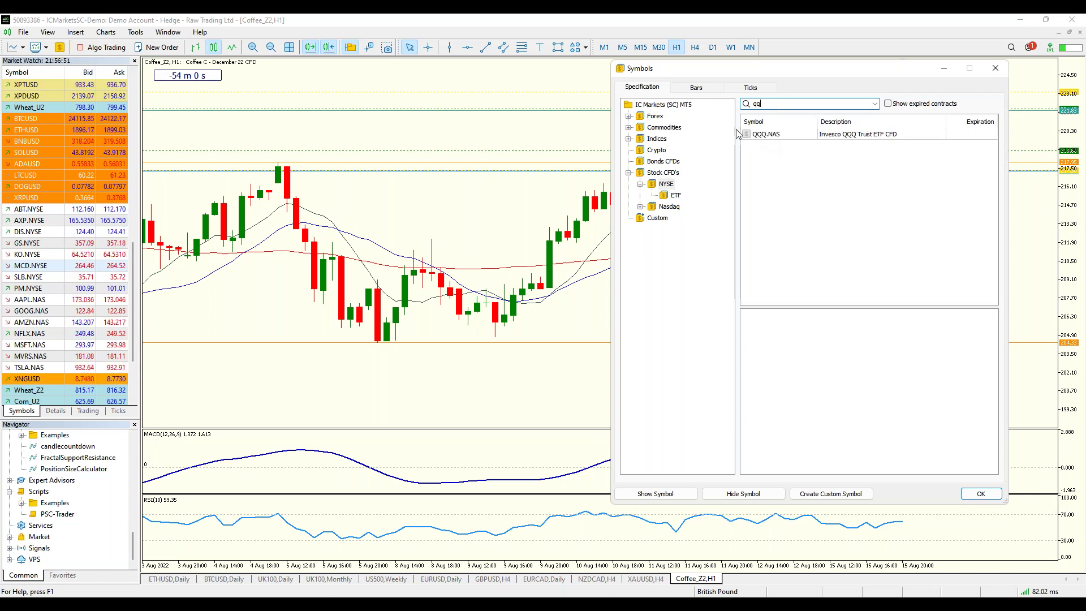
{"action": "left_click", "coordinate": [762, 136]}
{"action": "left_click", "coordinate": [995, 69]}
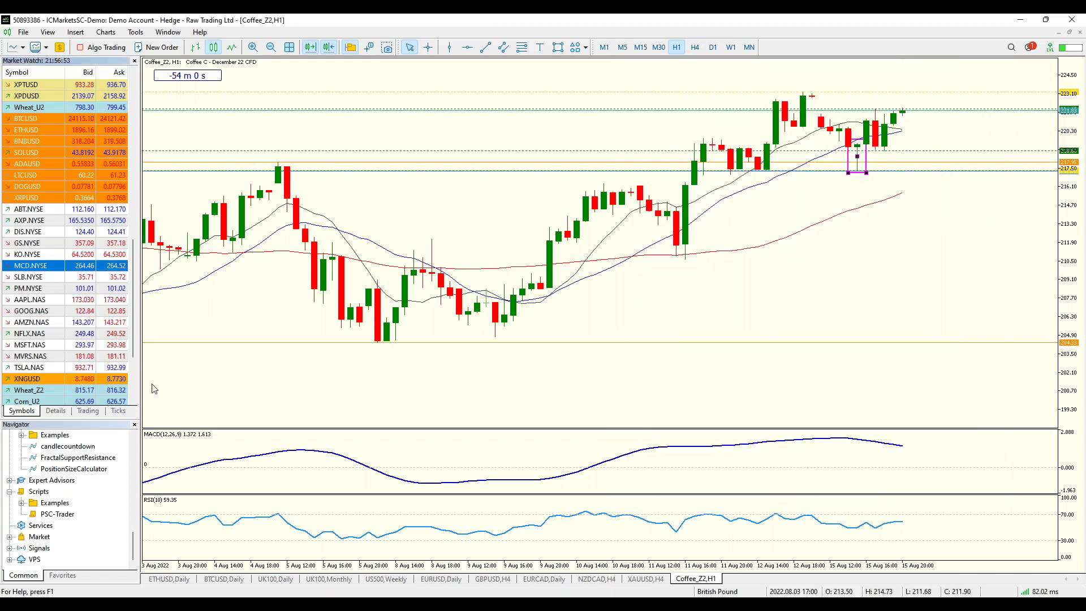
Step: Load the QQQ.NAS chart in place of Coffee_Z2 and set it to the daily timeframe
{"action": "scroll", "coordinate": [134, 405], "scroll_direction": "down", "scroll_amount": 3}
{"action": "left_click_drag", "start_coordinate": [21, 378], "coordinate": [362, 362]}
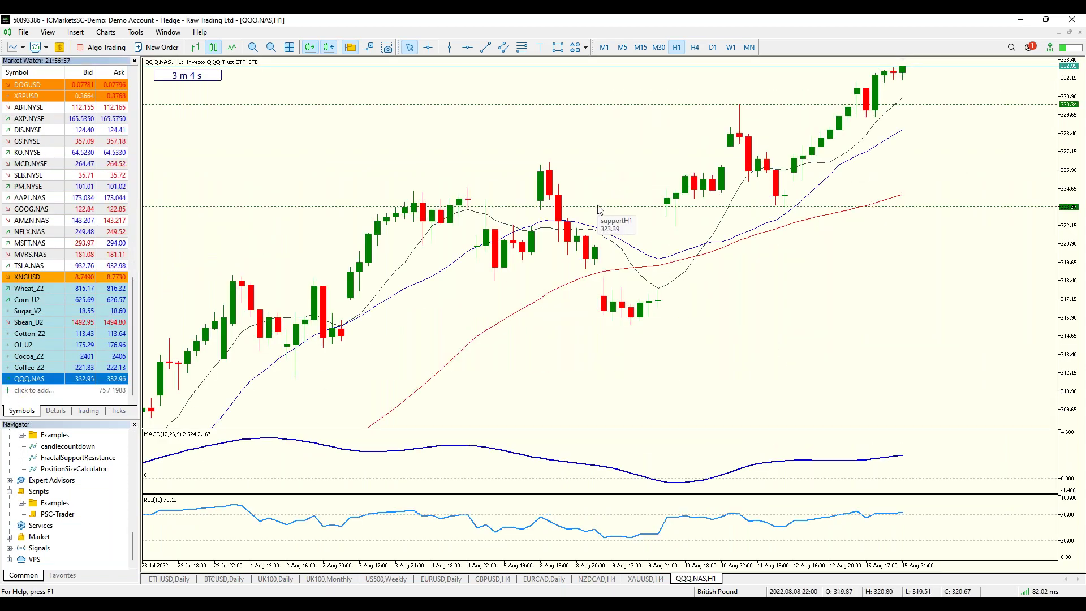
{"action": "left_click", "coordinate": [709, 50]}
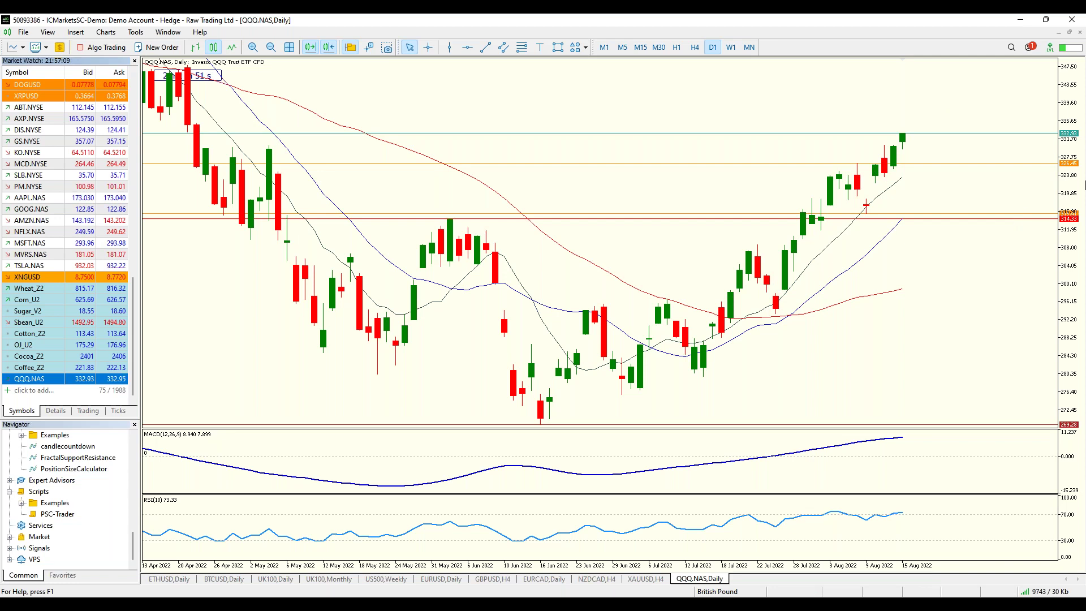
Step: Trace the QQQ.NAS daily price swings freehand, add rising trend lines over the MACD and RSI, and clear all sketches
{"action": "mouse_move", "coordinate": [202, 75]}
{"action": "left_mouse_down"}
{"action": "mouse_move", "coordinate": [221, 146]}
{"action": "mouse_move", "coordinate": [268, 199]}
{"action": "mouse_move", "coordinate": [311, 296]}
{"action": "mouse_move", "coordinate": [506, 317]}
{"action": "mouse_move", "coordinate": [535, 424]}
{"action": "mouse_move", "coordinate": [598, 315]}
{"action": "mouse_move", "coordinate": [621, 366]}
{"action": "mouse_move", "coordinate": [678, 340]}
{"action": "mouse_move", "coordinate": [735, 272]}
{"action": "mouse_move", "coordinate": [767, 272]}
{"action": "mouse_move", "coordinate": [866, 135]}
{"action": "left_mouse_up"}
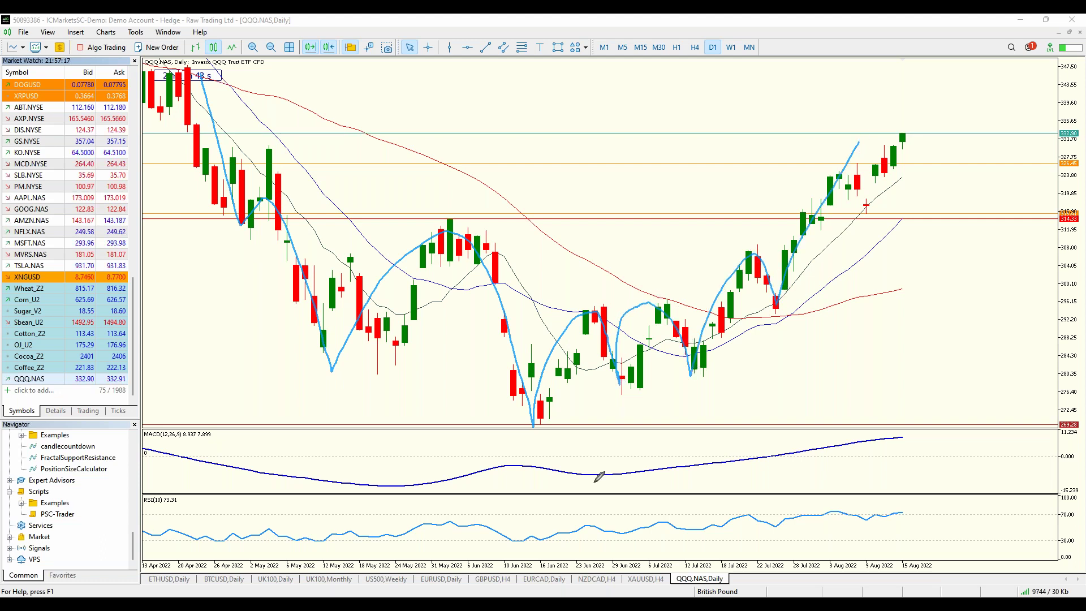
{"action": "left_click_drag", "start_coordinate": [369, 490], "coordinate": [871, 418]}
{"action": "left_click_drag", "start_coordinate": [327, 548], "coordinate": [800, 493]}
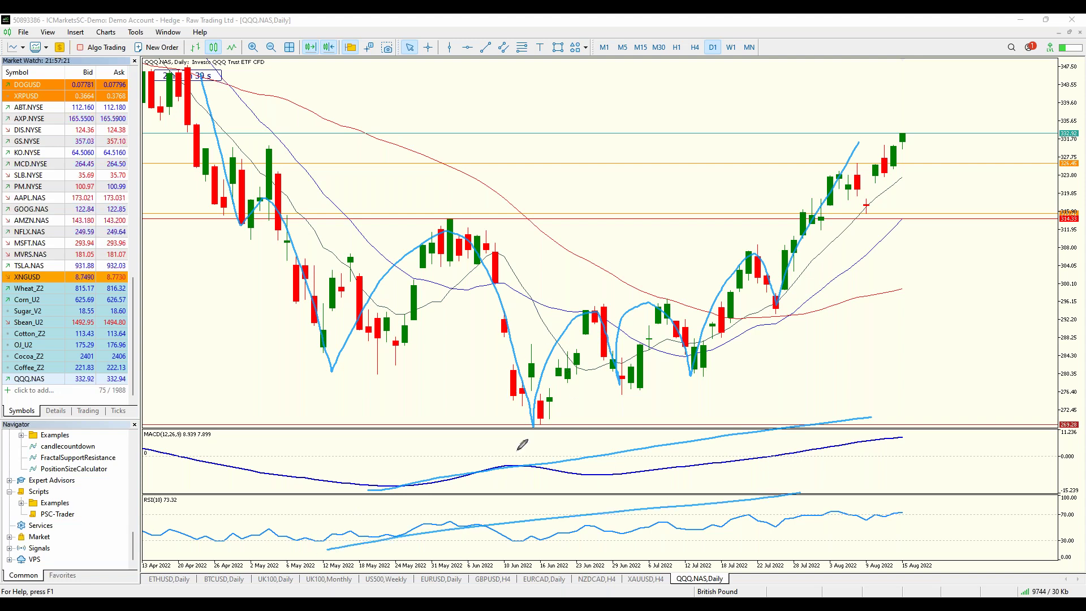
{"action": "left_click_drag", "start_coordinate": [323, 359], "coordinate": [488, 359]}
{"action": "mouse_move", "coordinate": [715, 312]}
{"action": "left_mouse_down"}
{"action": "mouse_move", "coordinate": [453, 457]}
{"action": "mouse_move", "coordinate": [556, 193]}
{"action": "left_mouse_up"}
{"action": "key", "text": "e"}
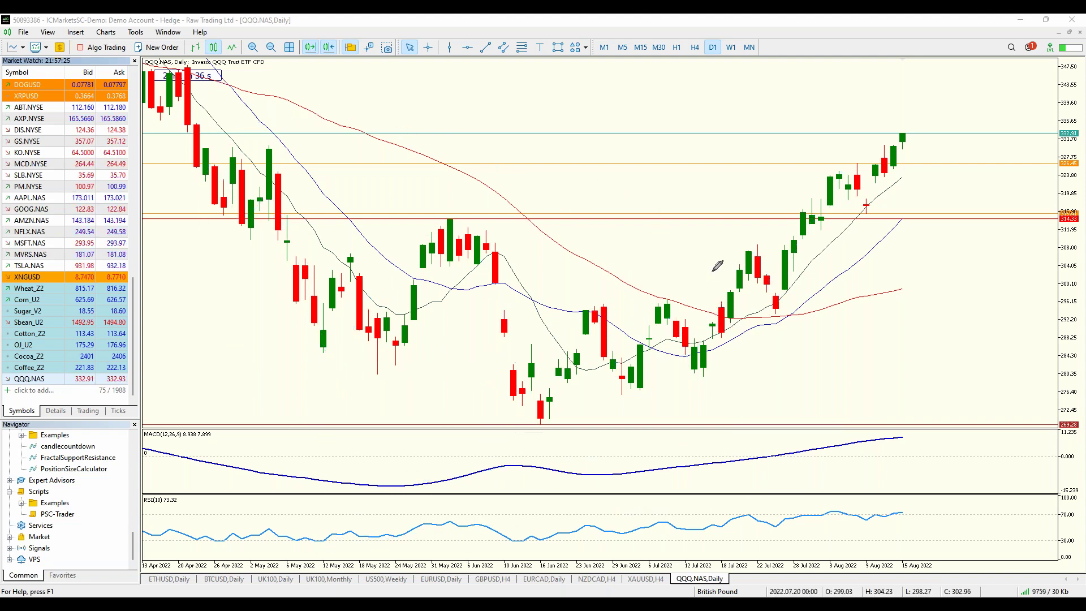
{"action": "left_click", "coordinate": [739, 322]}
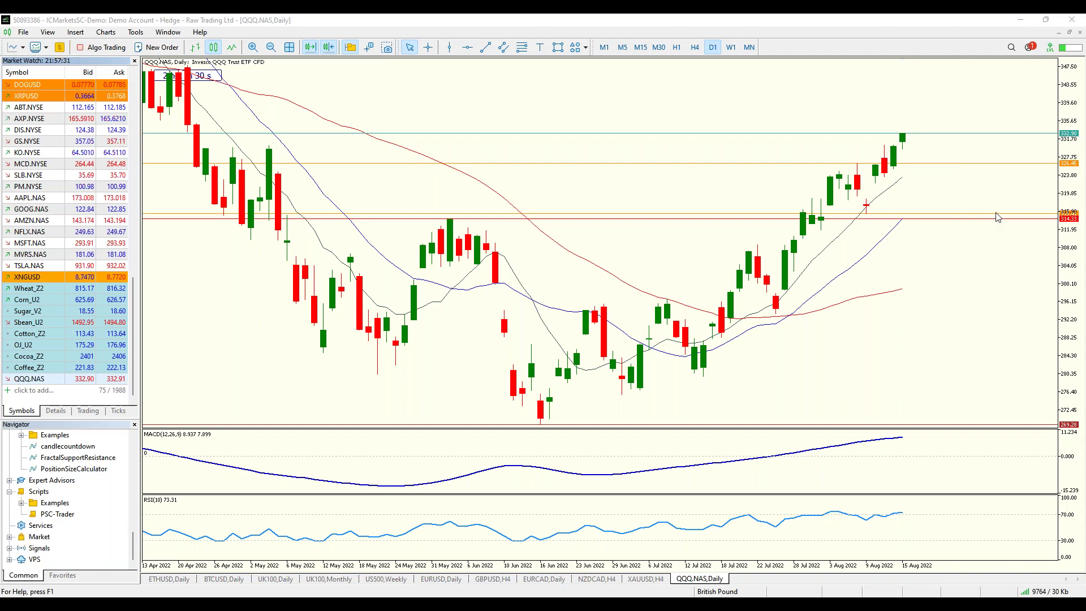
Step: Circle the daily timeframe freehand, sketch a pullback and renewed rise after the latest candle, and clear the sketches
{"action": "left_click_drag", "start_coordinate": [726, 31], "coordinate": [724, 33]}
{"action": "mouse_move", "coordinate": [919, 124]}
{"action": "left_mouse_down"}
{"action": "mouse_move", "coordinate": [928, 153]}
{"action": "mouse_move", "coordinate": [899, 180]}
{"action": "mouse_move", "coordinate": [953, 145]}
{"action": "mouse_move", "coordinate": [942, 141]}
{"action": "mouse_move", "coordinate": [944, 161]}
{"action": "mouse_move", "coordinate": [966, 121]}
{"action": "left_mouse_up"}
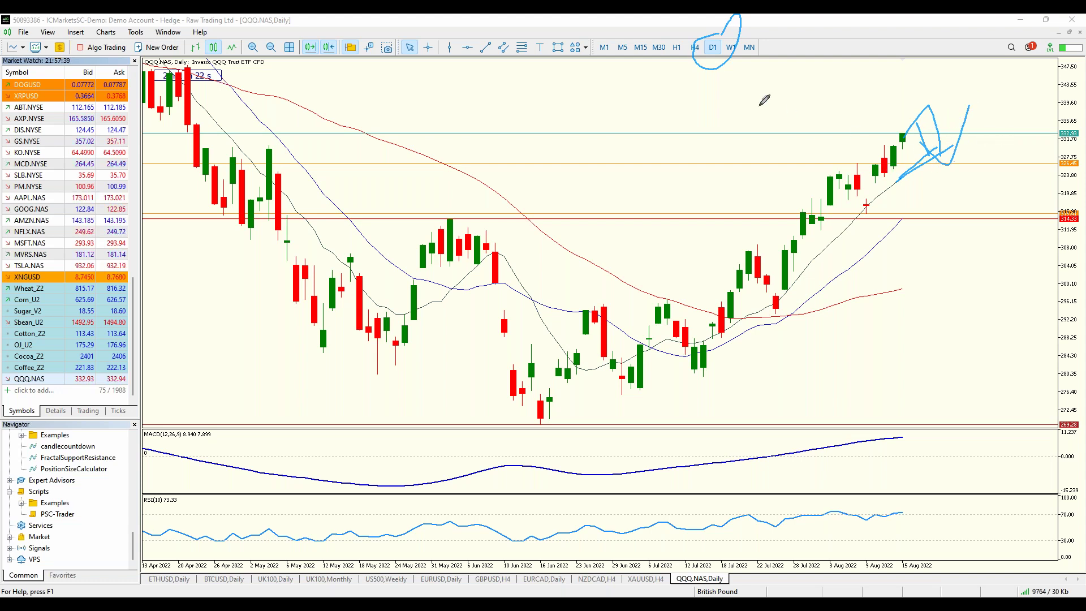
{"action": "key", "text": "e"}
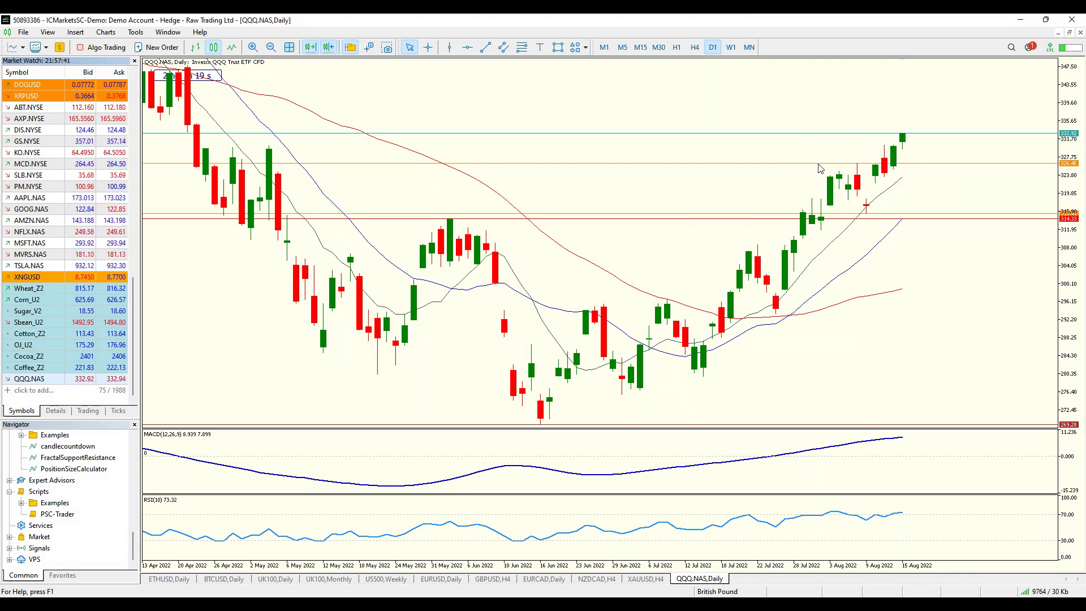
Step: Review QQQ.NAS on the four-hour timeframe with a compressed price scale, and switch to the one-hour chart
{"action": "left_click", "coordinate": [695, 48]}
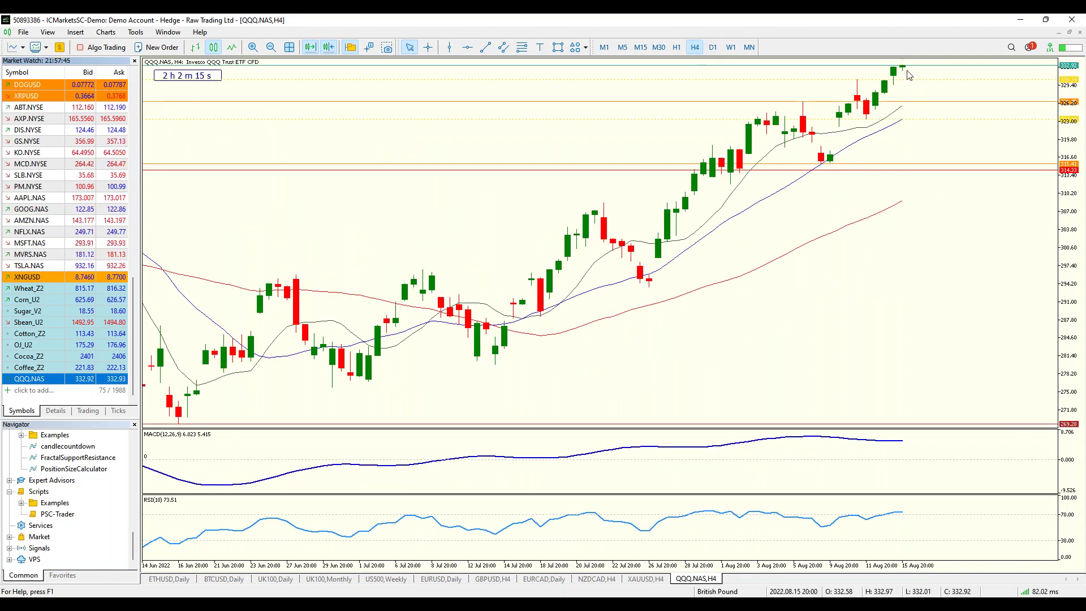
{"action": "left_click_drag", "start_coordinate": [907, 73], "coordinate": [916, 145]}
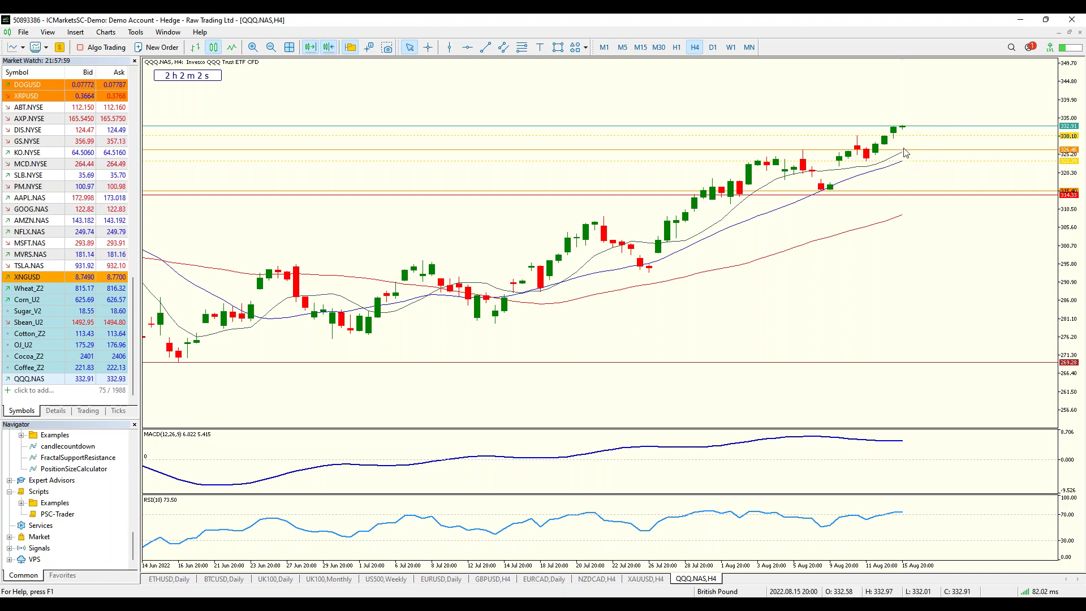
{"action": "left_click", "coordinate": [676, 47]}
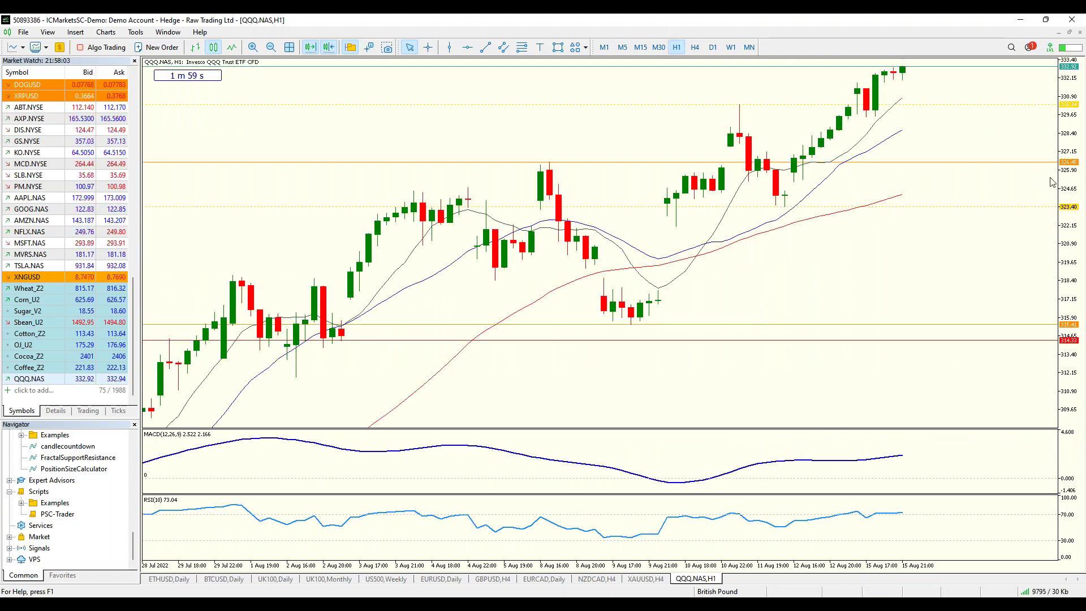
Step: Circle and trace the early August consolidation, sketch lines over the MACD and RSI, and clear all sketches
{"action": "mouse_move", "coordinate": [798, 212]}
{"action": "left_mouse_down"}
{"action": "mouse_move", "coordinate": [443, 285]}
{"action": "mouse_move", "coordinate": [470, 149]}
{"action": "mouse_move", "coordinate": [867, 260]}
{"action": "mouse_move", "coordinate": [375, 217]}
{"action": "left_mouse_up"}
{"action": "mouse_move", "coordinate": [339, 292]}
{"action": "left_mouse_down"}
{"action": "mouse_move", "coordinate": [433, 160]}
{"action": "mouse_move", "coordinate": [729, 187]}
{"action": "mouse_move", "coordinate": [792, 290]}
{"action": "left_mouse_up"}
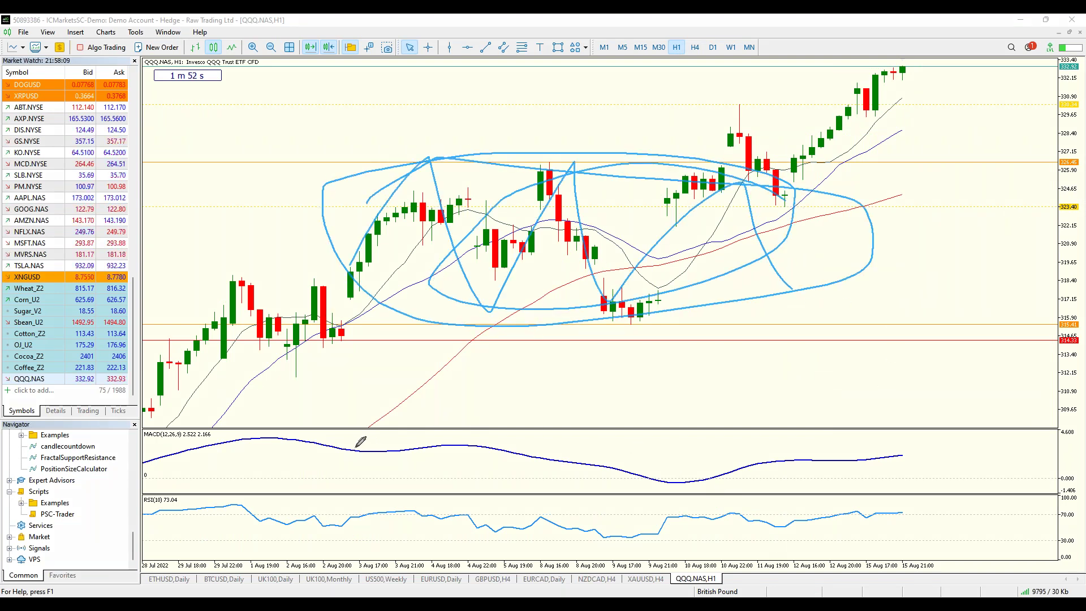
{"action": "left_click_drag", "start_coordinate": [337, 444], "coordinate": [955, 445]}
{"action": "mouse_move", "coordinate": [672, 486]}
{"action": "left_mouse_down"}
{"action": "mouse_move", "coordinate": [758, 454]}
{"action": "mouse_move", "coordinate": [960, 419]}
{"action": "left_mouse_up"}
{"action": "left_click_drag", "start_coordinate": [666, 517], "coordinate": [921, 517]}
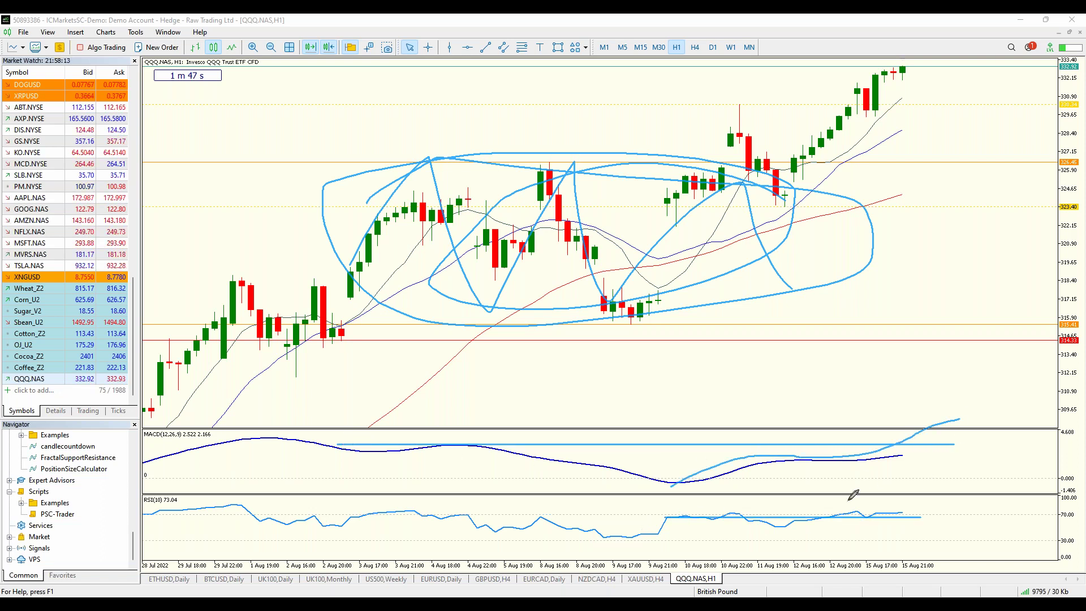
{"action": "mouse_move", "coordinate": [780, 161]}
{"action": "left_mouse_down"}
{"action": "mouse_move", "coordinate": [551, 156]}
{"action": "mouse_move", "coordinate": [747, 150]}
{"action": "mouse_move", "coordinate": [760, 278]}
{"action": "left_mouse_up"}
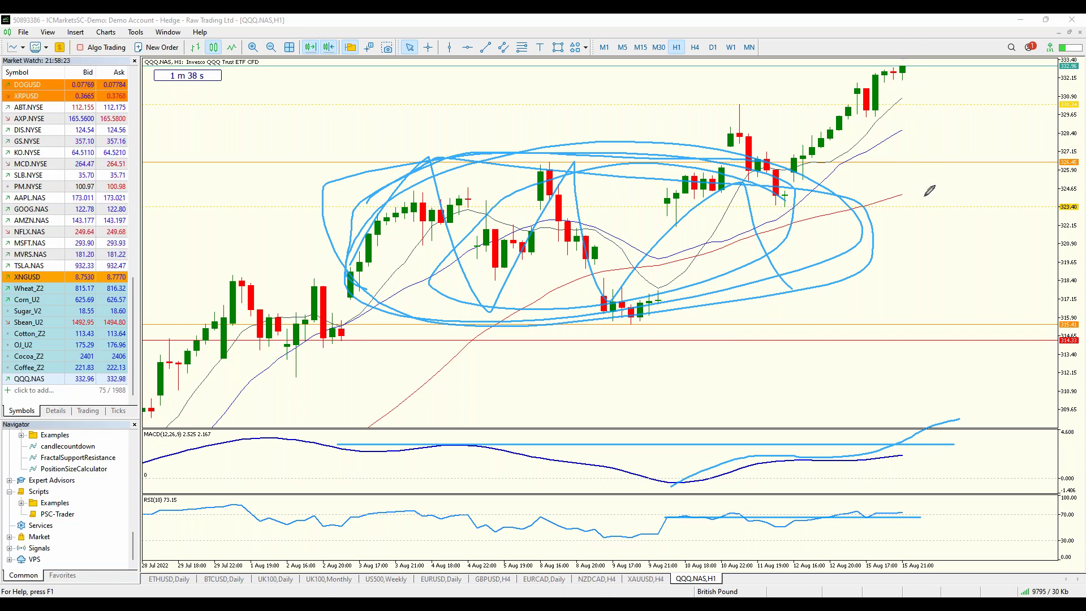
{"action": "key", "text": "e"}
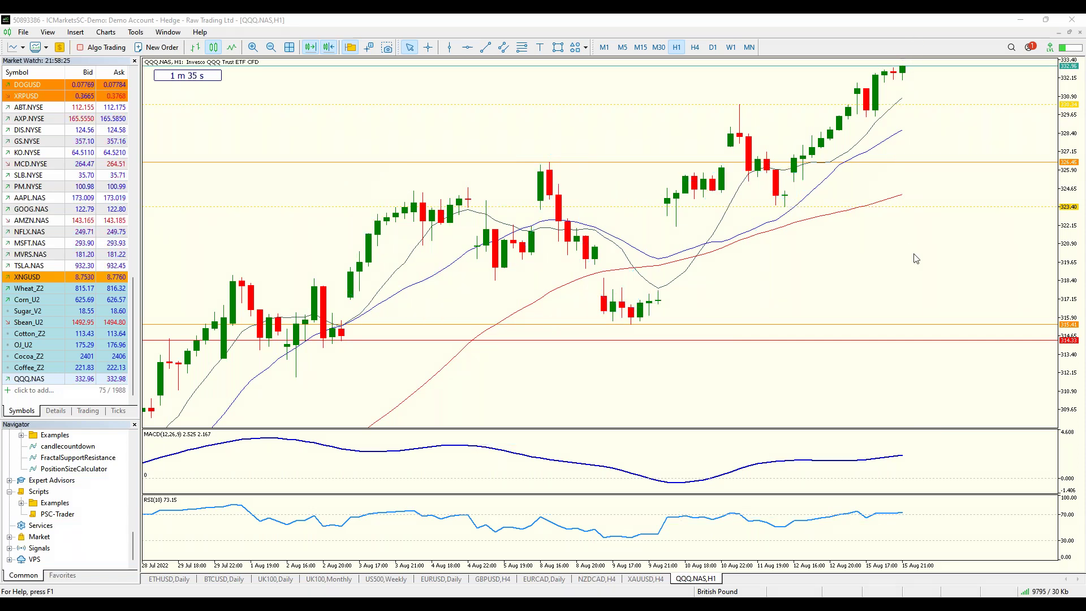
Step: Review QQQ.NAS on the one-hour chart with a compressed price scale, and on the four-hour and monthly timeframes
{"action": "left_click_drag", "start_coordinate": [937, 134], "coordinate": [985, 113]}
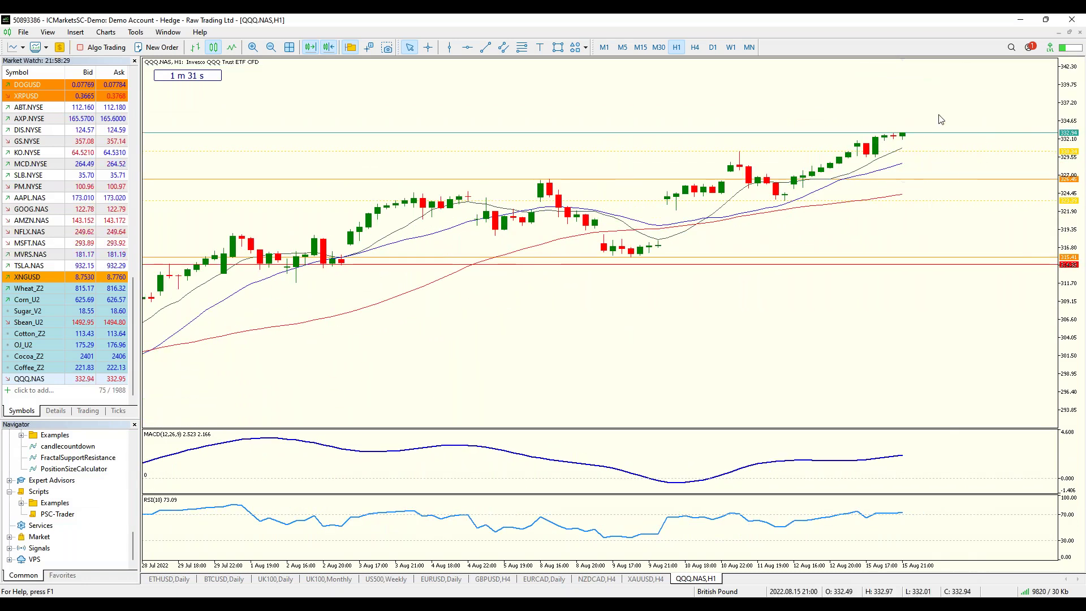
{"action": "left_click", "coordinate": [695, 47]}
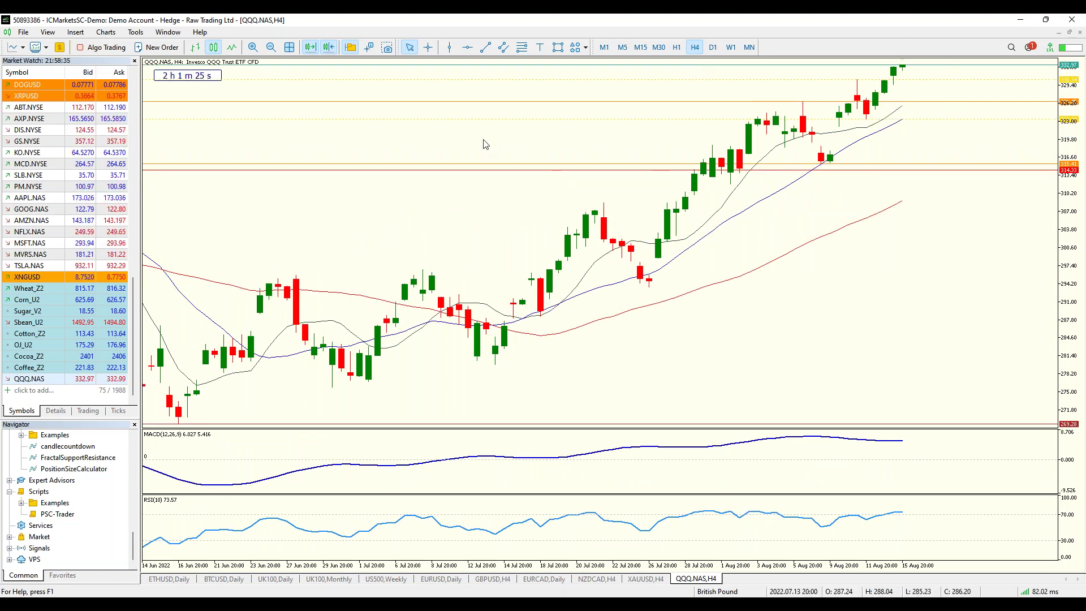
{"action": "left_click", "coordinate": [749, 48]}
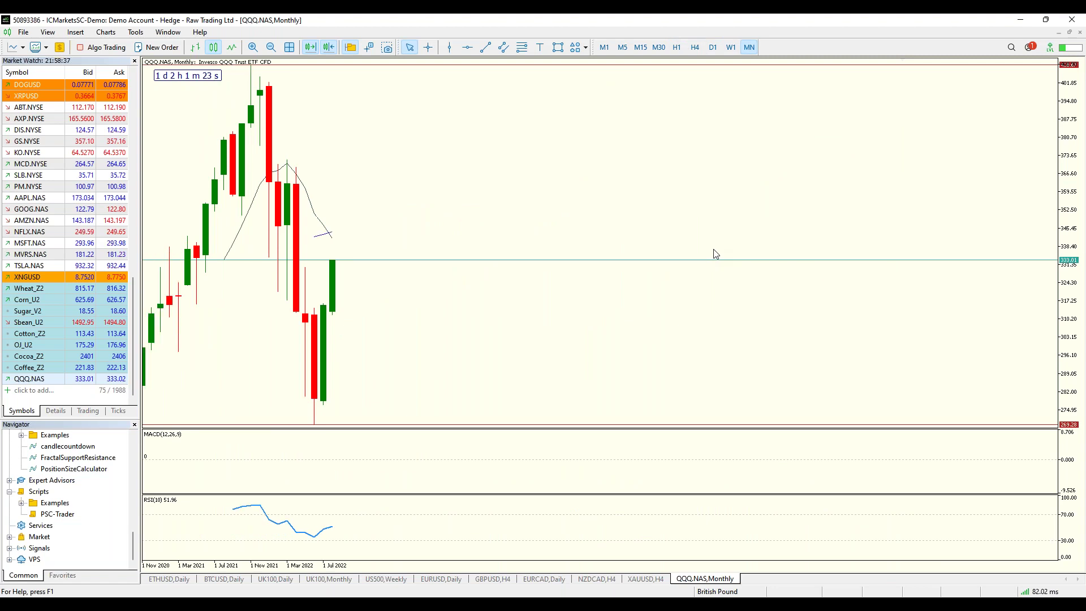
{"action": "left_click_drag", "start_coordinate": [379, 342], "coordinate": [514, 249]}
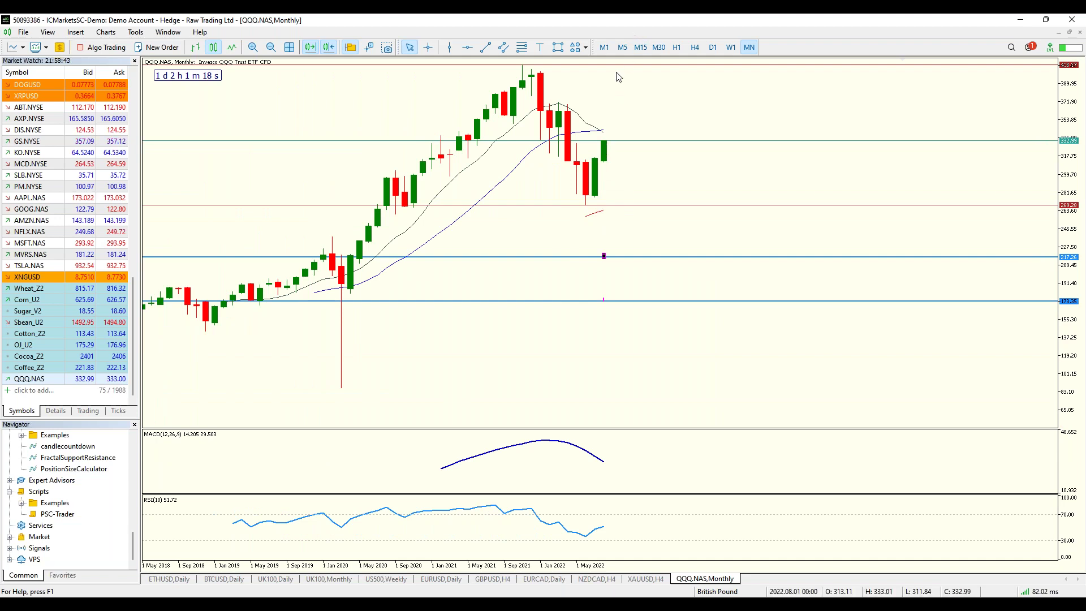
Step: On the weekly QQQ.NAS chart, sketch the red moving average's continuation and a line along the 314.33 level
{"action": "left_click", "coordinate": [731, 47]}
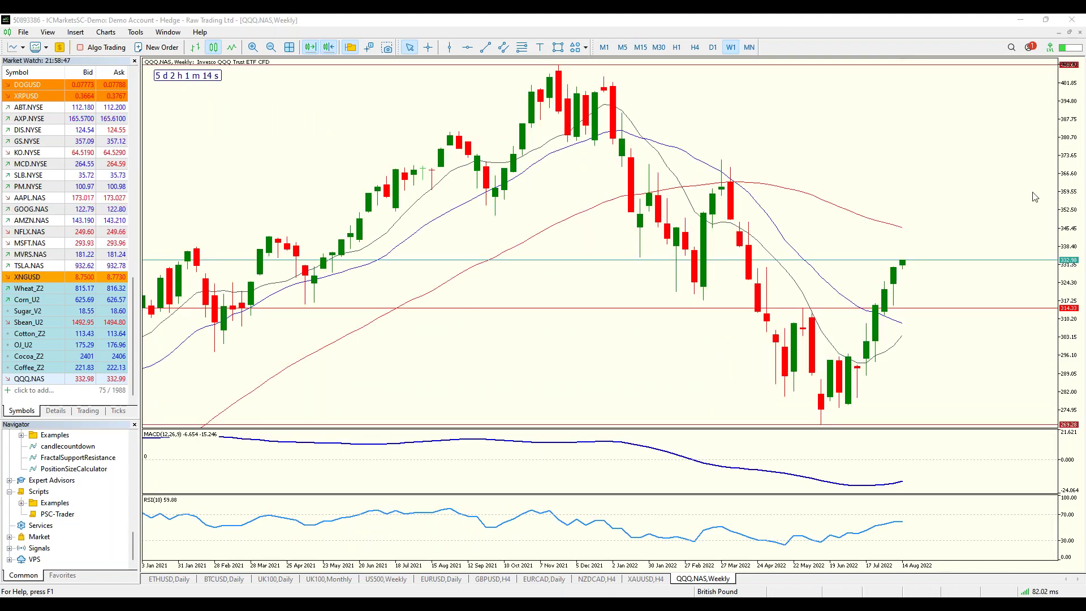
{"action": "left_click_drag", "start_coordinate": [897, 225], "coordinate": [992, 247]}
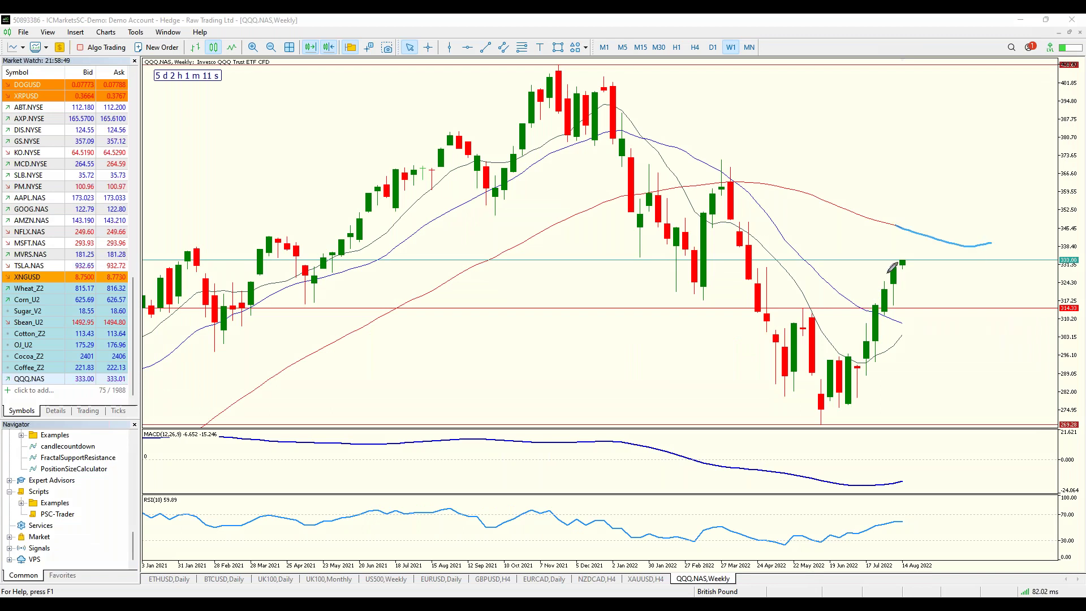
{"action": "left_click_drag", "start_coordinate": [770, 307], "coordinate": [888, 307]}
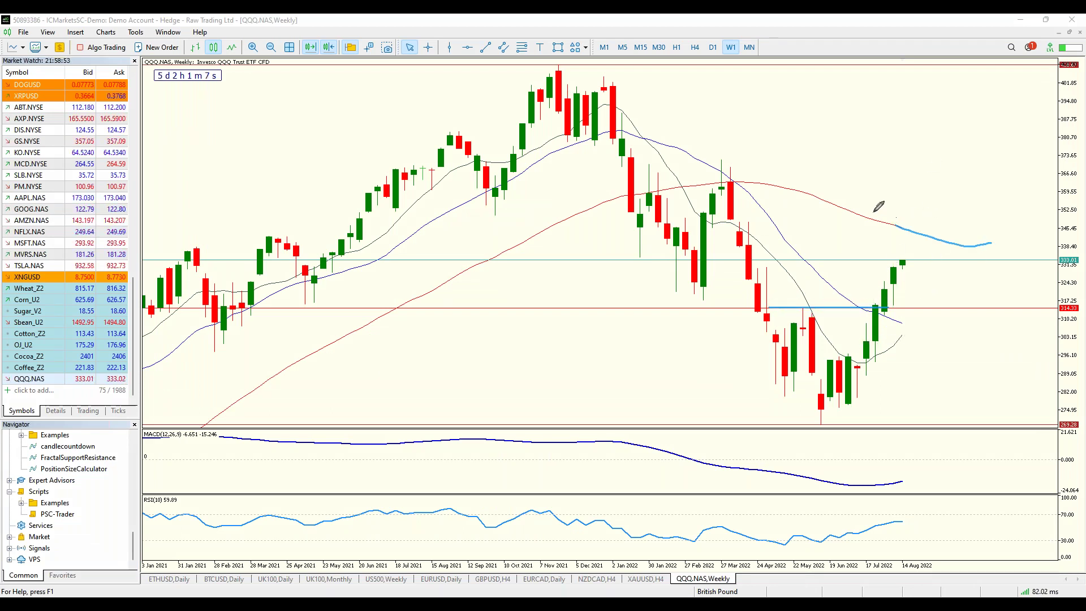
{"action": "left_click_drag", "start_coordinate": [875, 216], "coordinate": [995, 250]}
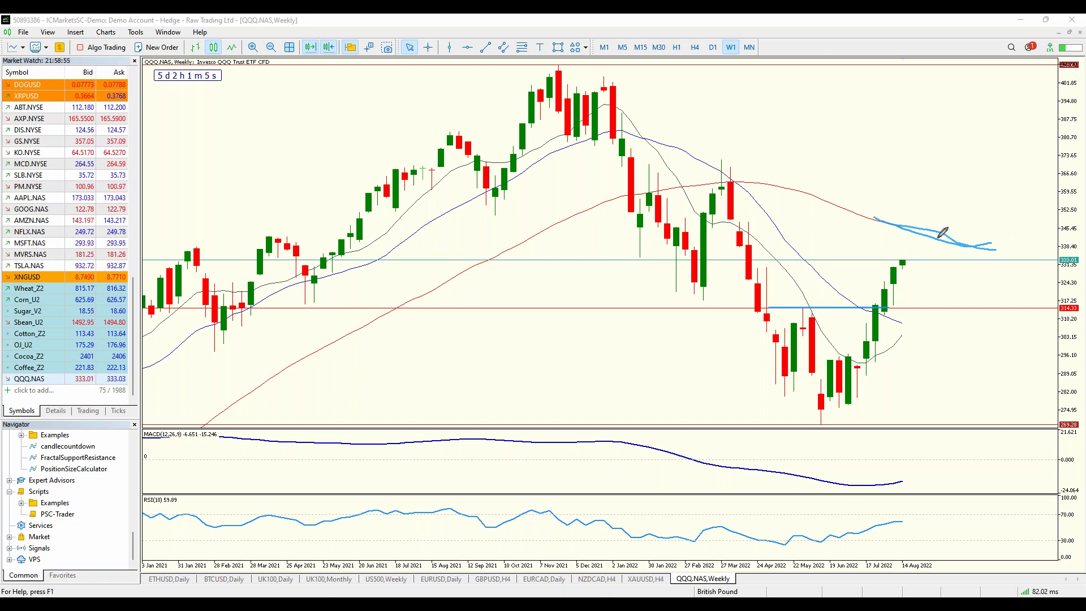
Step: Sketch possible price paths between the projected moving average and the 314.33 level, retrace both lines, and clear all sketches
{"action": "left_click_drag", "start_coordinate": [924, 234], "coordinate": [954, 232]}
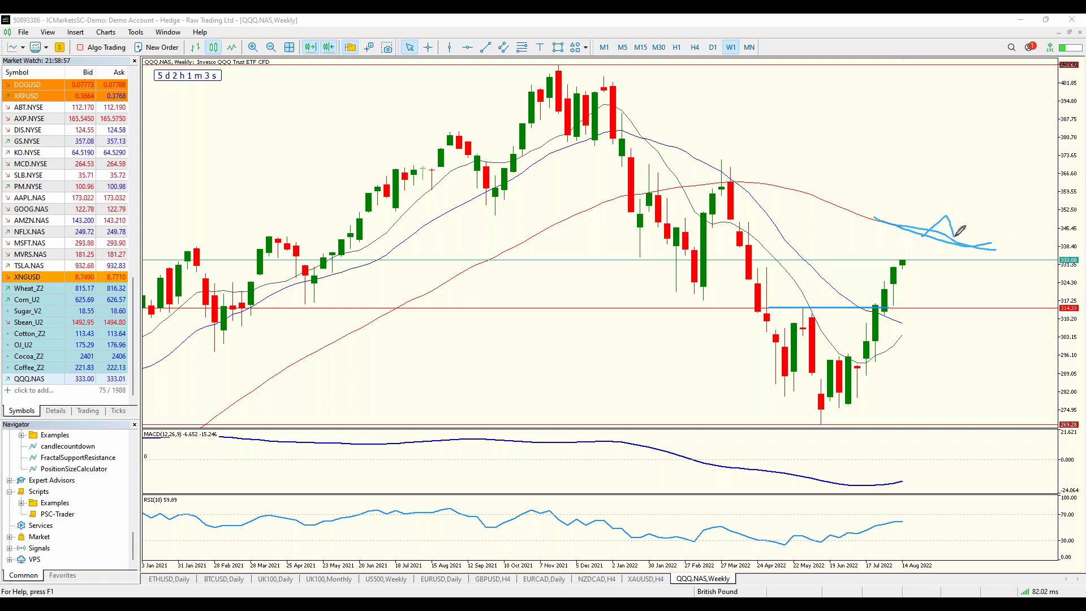
{"action": "mouse_move", "coordinate": [897, 269]}
{"action": "left_mouse_down"}
{"action": "mouse_move", "coordinate": [969, 229]}
{"action": "mouse_move", "coordinate": [991, 176]}
{"action": "left_mouse_up"}
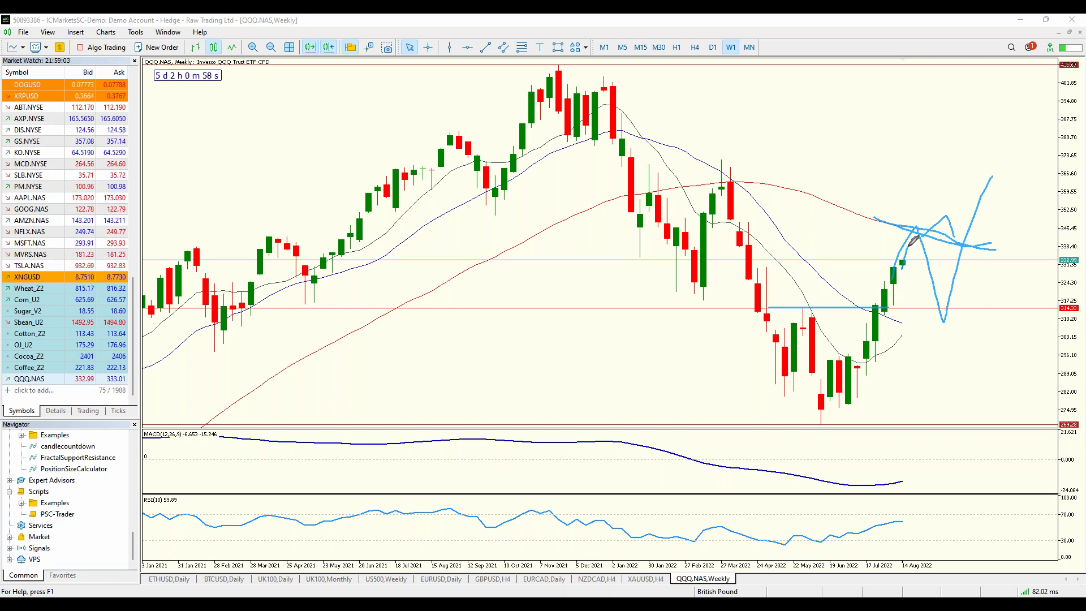
{"action": "left_click_drag", "start_coordinate": [875, 218], "coordinate": [959, 248]}
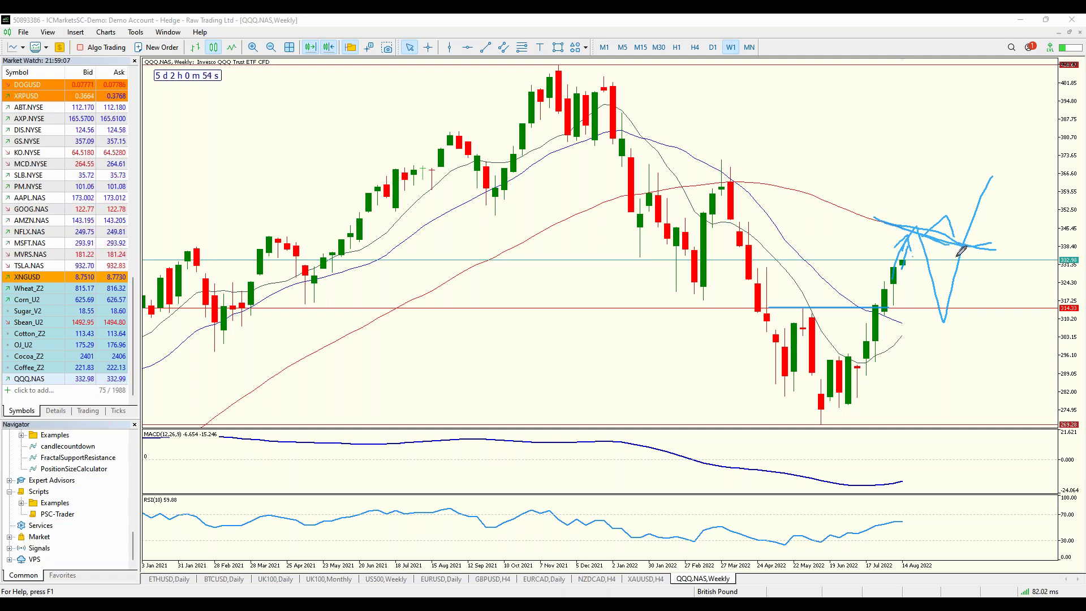
{"action": "left_click_drag", "start_coordinate": [821, 306], "coordinate": [935, 304]}
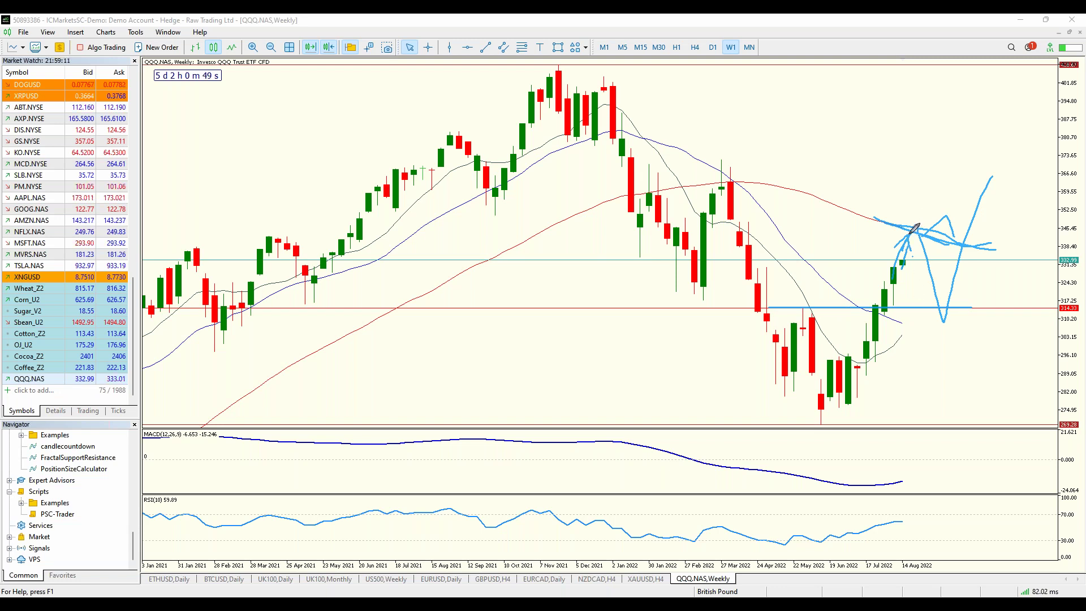
{"action": "left_click_drag", "start_coordinate": [917, 232], "coordinate": [929, 290]}
{"action": "mouse_move", "coordinate": [924, 203]}
{"action": "left_mouse_down"}
{"action": "mouse_move", "coordinate": [954, 308]}
{"action": "mouse_move", "coordinate": [948, 195]}
{"action": "mouse_move", "coordinate": [961, 252]}
{"action": "left_mouse_up"}
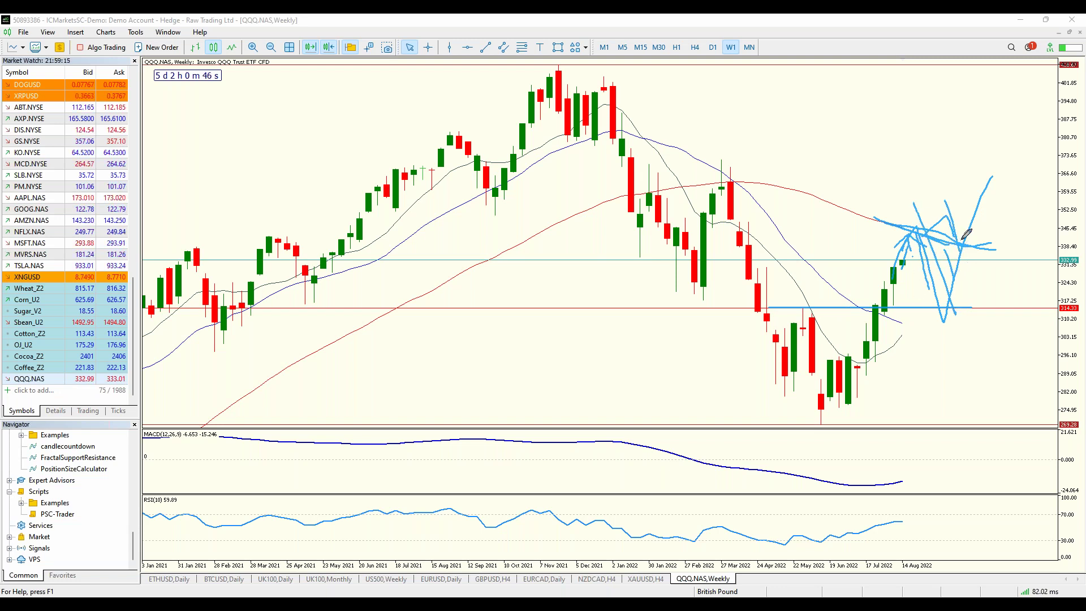
{"action": "key", "text": "e"}
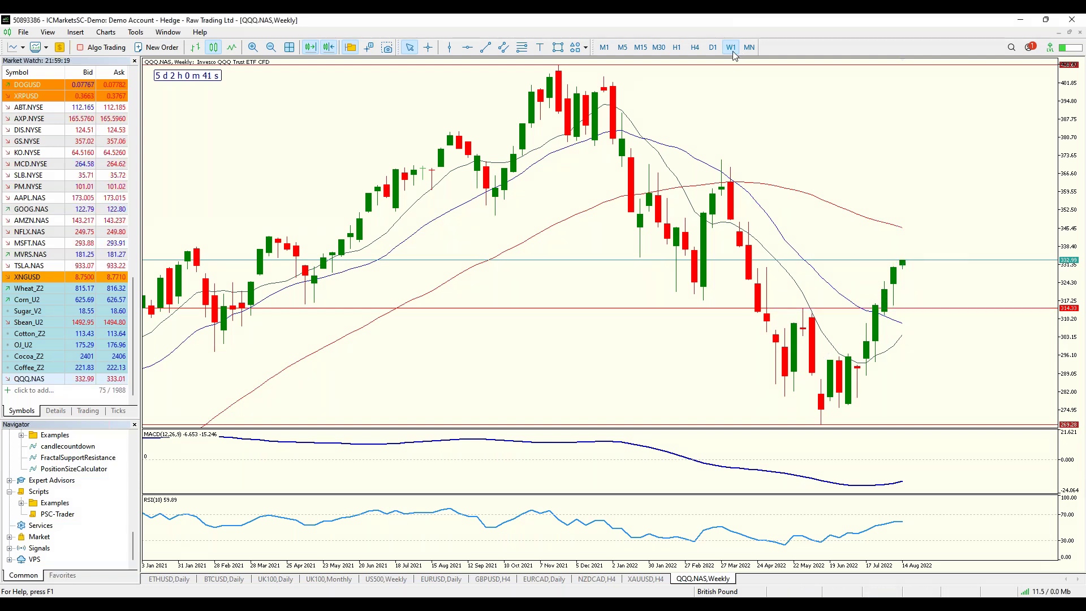
Step: Review QQQ.NAS on the daily, 15-minute and one-hour timeframes
{"action": "left_click", "coordinate": [713, 48]}
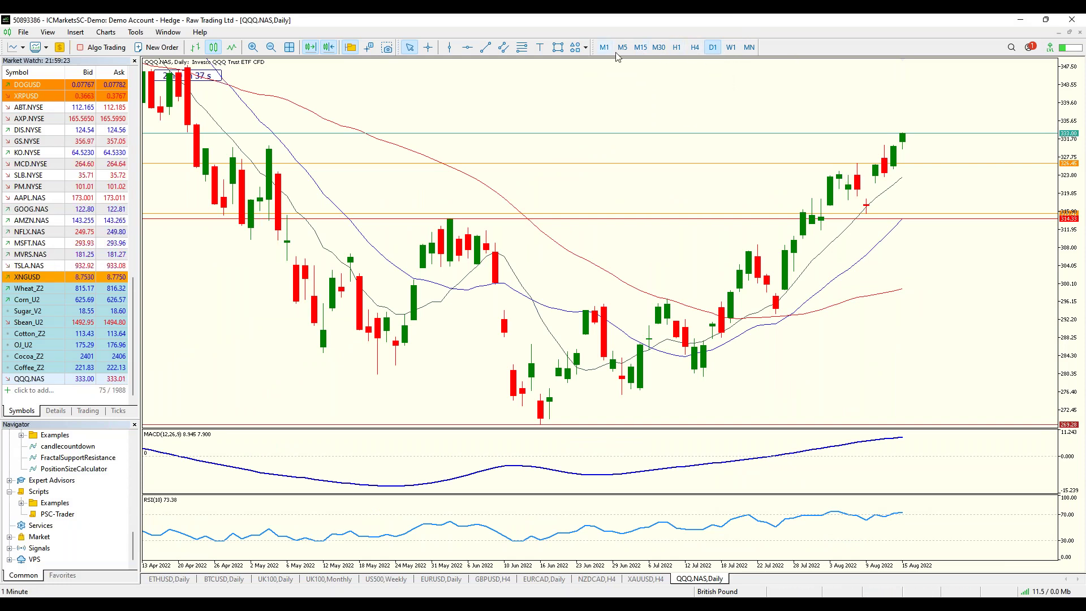
{"action": "left_click", "coordinate": [641, 48]}
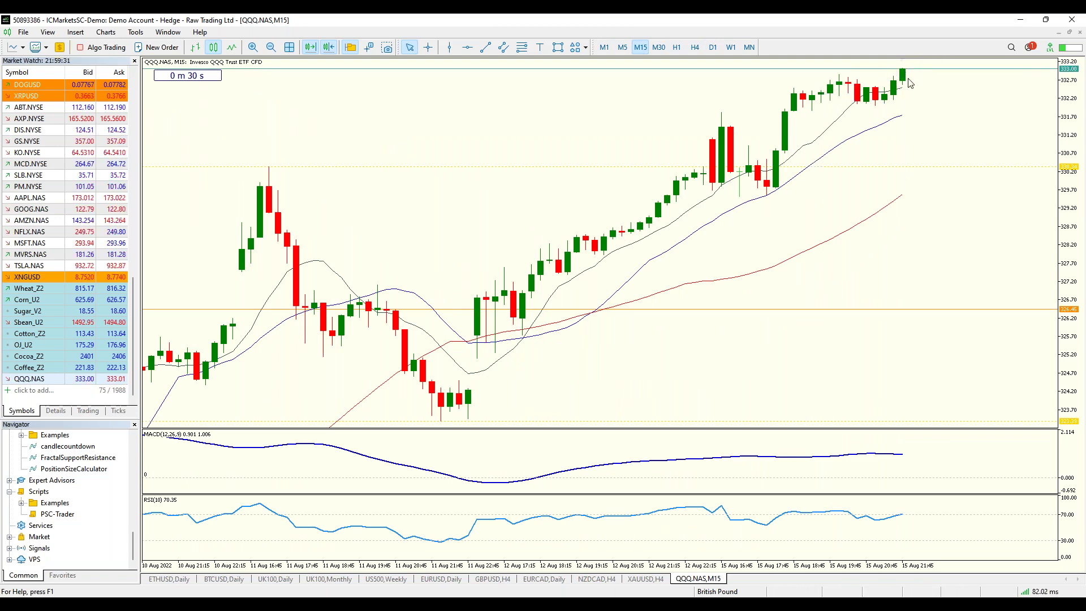
{"action": "left_click", "coordinate": [676, 47]}
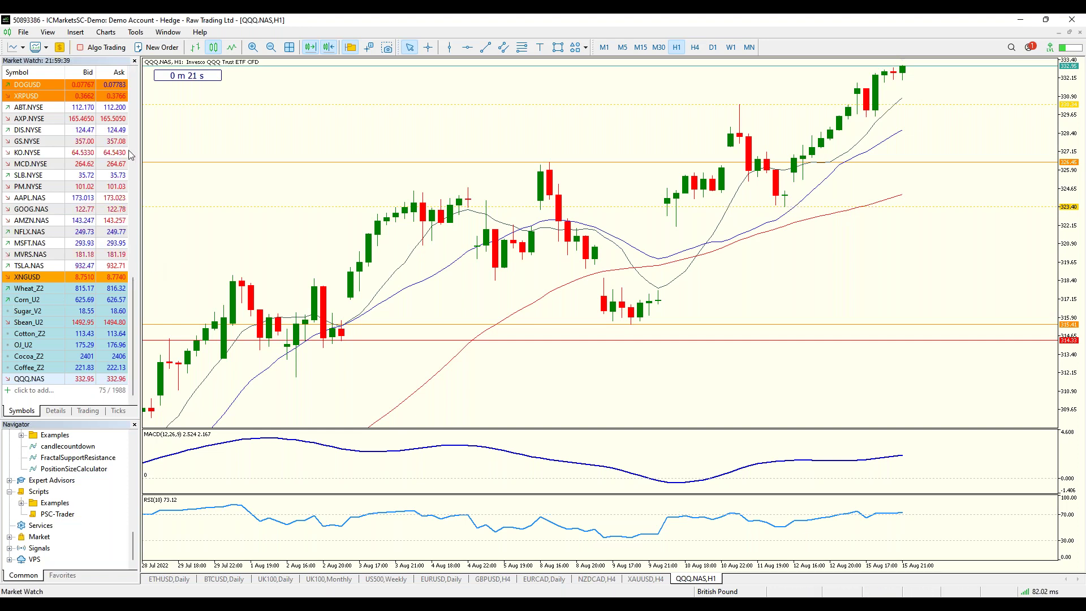
Step: Find Wheat_U2 in the Market Watch and load its chart in place of QQQ.NAS
{"action": "scroll", "coordinate": [134, 164], "scroll_direction": "up", "scroll_amount": 9}
{"action": "left_click_drag", "start_coordinate": [135, 180], "coordinate": [133, 211]}
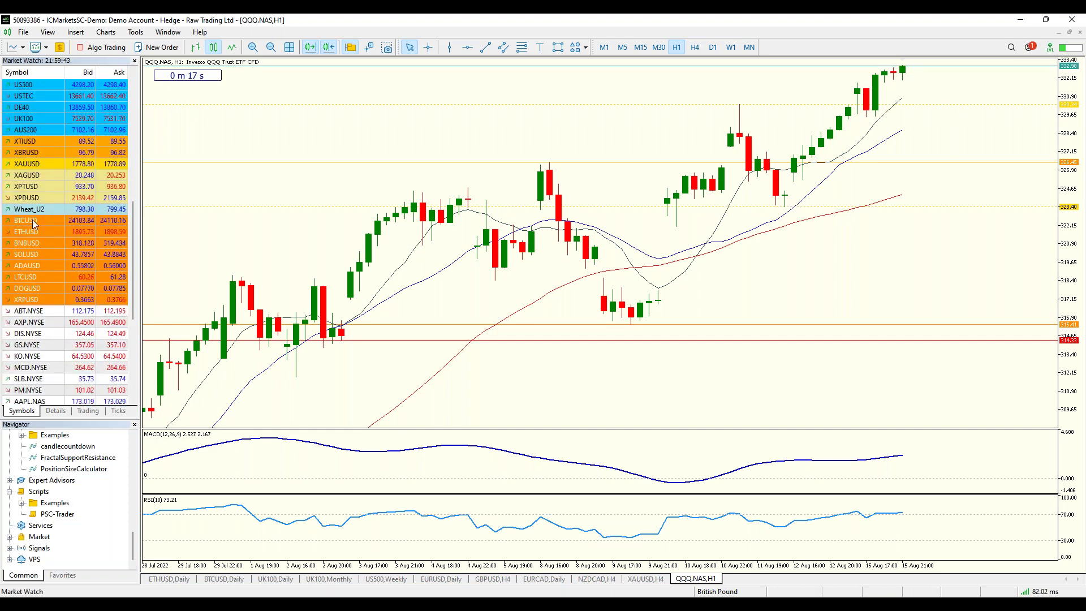
{"action": "left_click_drag", "start_coordinate": [21, 211], "coordinate": [322, 198]}
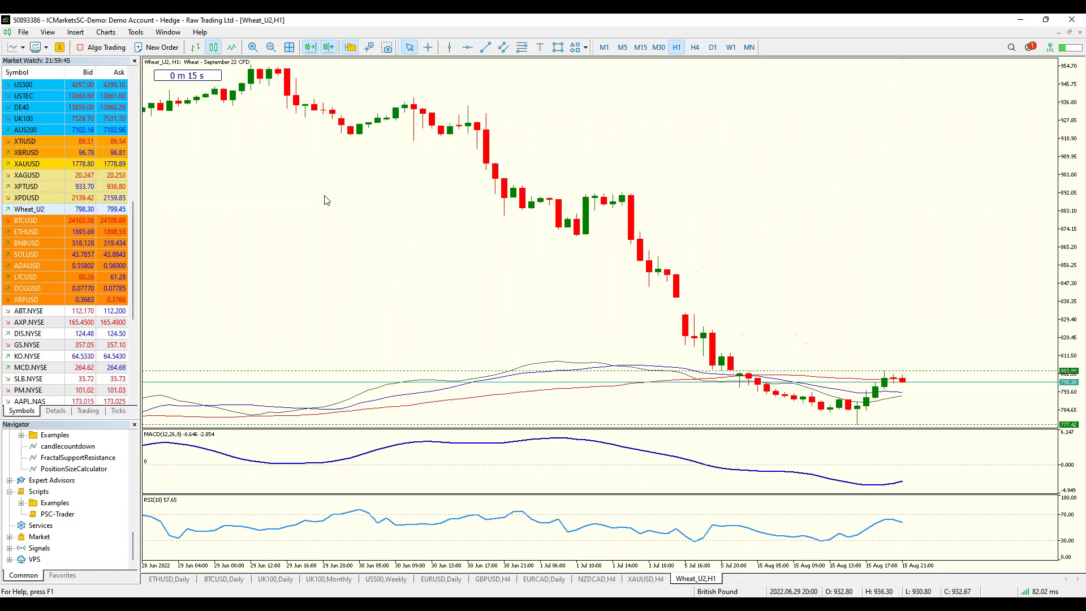
Step: Review Wheat_U2 on the weekly, daily and four-hour timeframes
{"action": "left_click", "coordinate": [731, 47]}
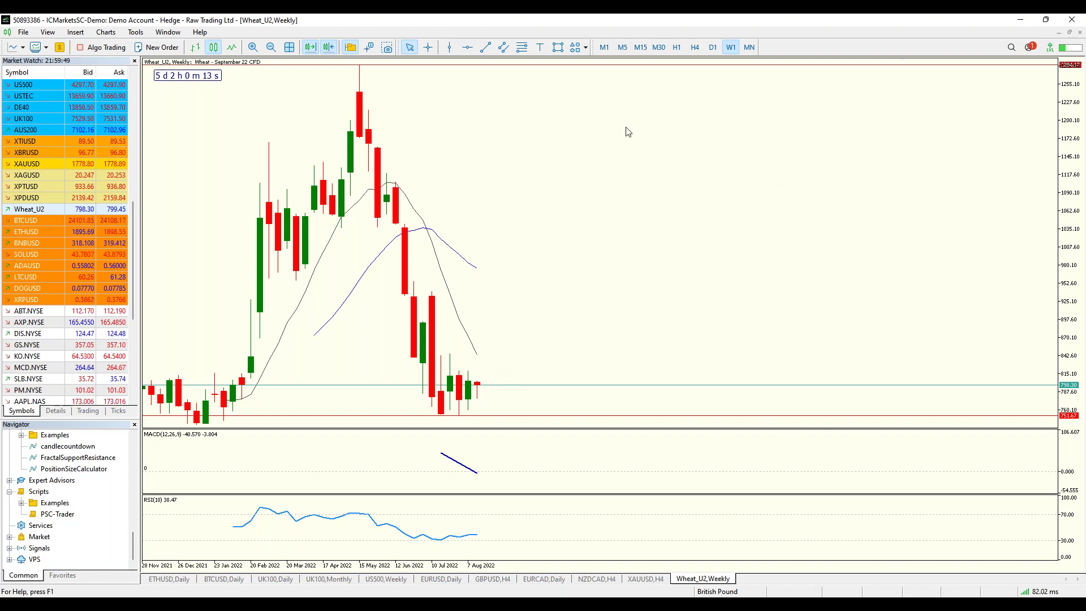
{"action": "left_click", "coordinate": [712, 47]}
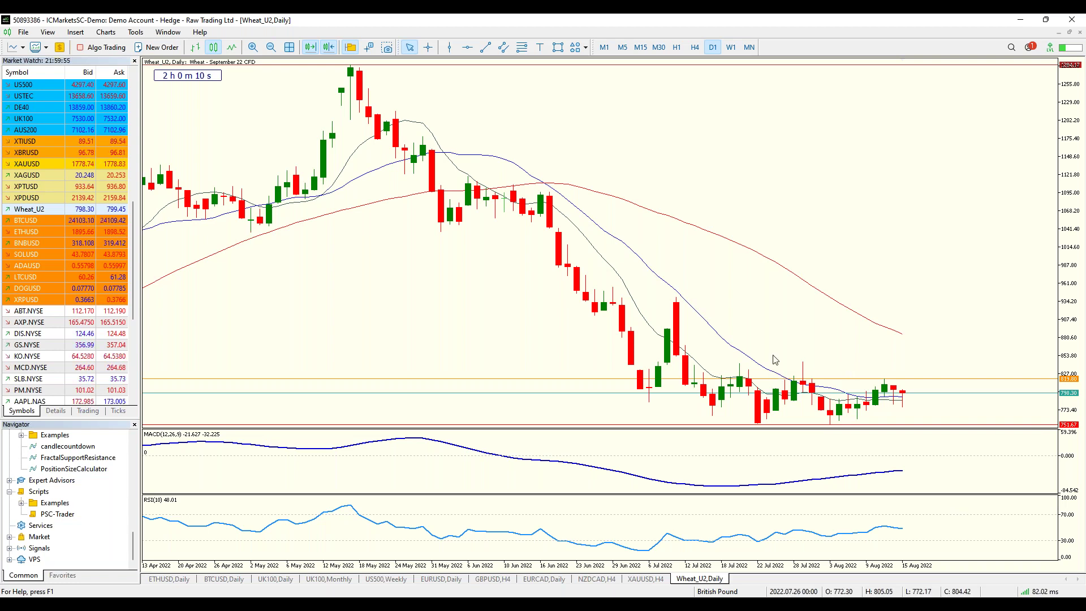
{"action": "left_click", "coordinate": [694, 47]}
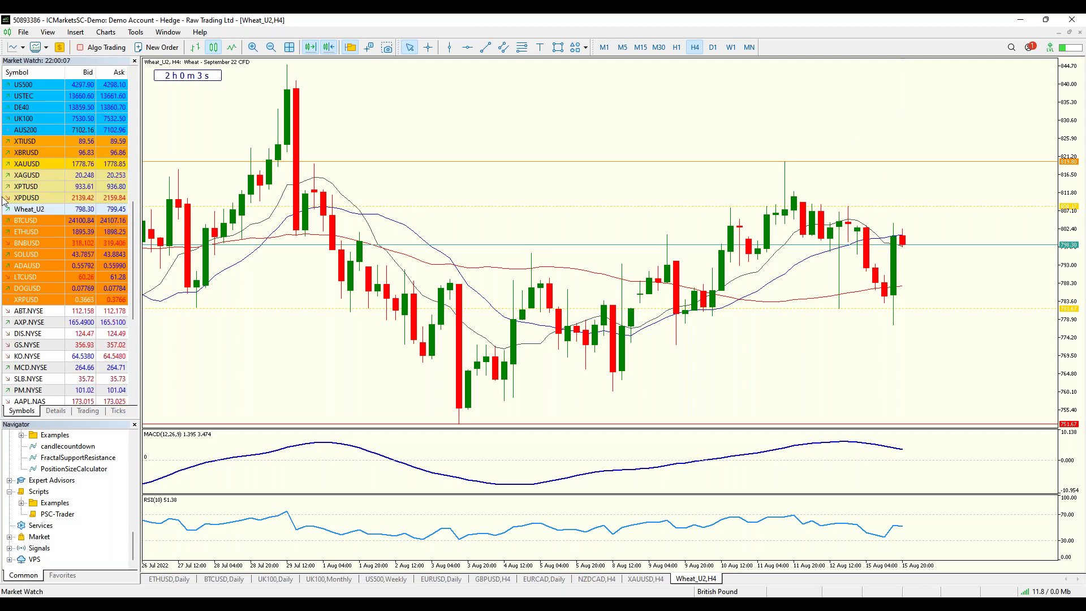
Step: Load XPTUSD in place of Wheat_U2 and compare its weekly and daily timeframes
{"action": "left_click_drag", "start_coordinate": [21, 190], "coordinate": [709, 202]}
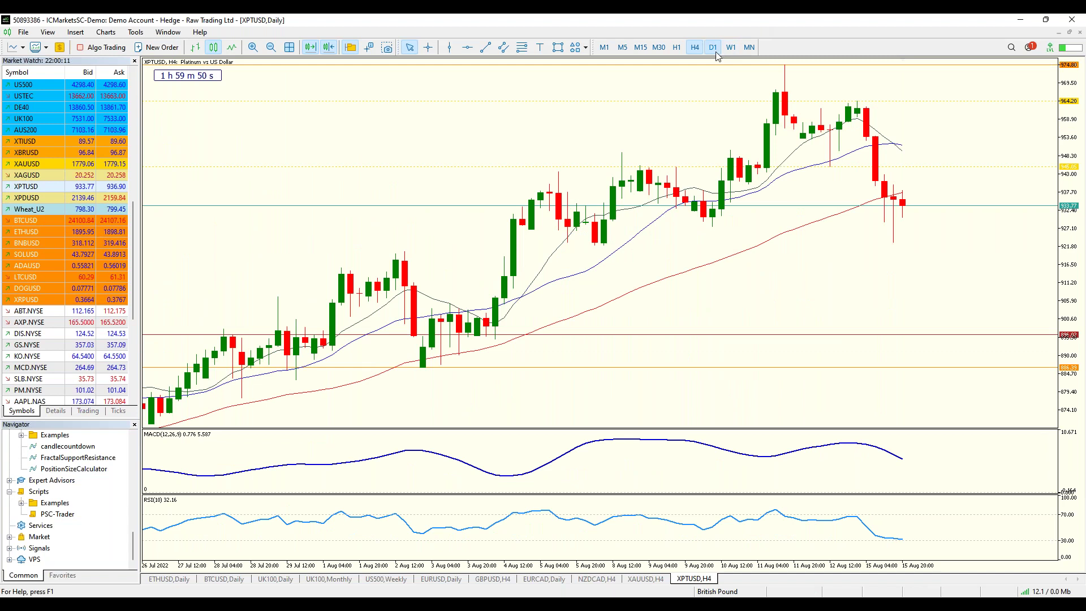
{"action": "left_click", "coordinate": [722, 49]}
{"action": "left_click", "coordinate": [728, 48]}
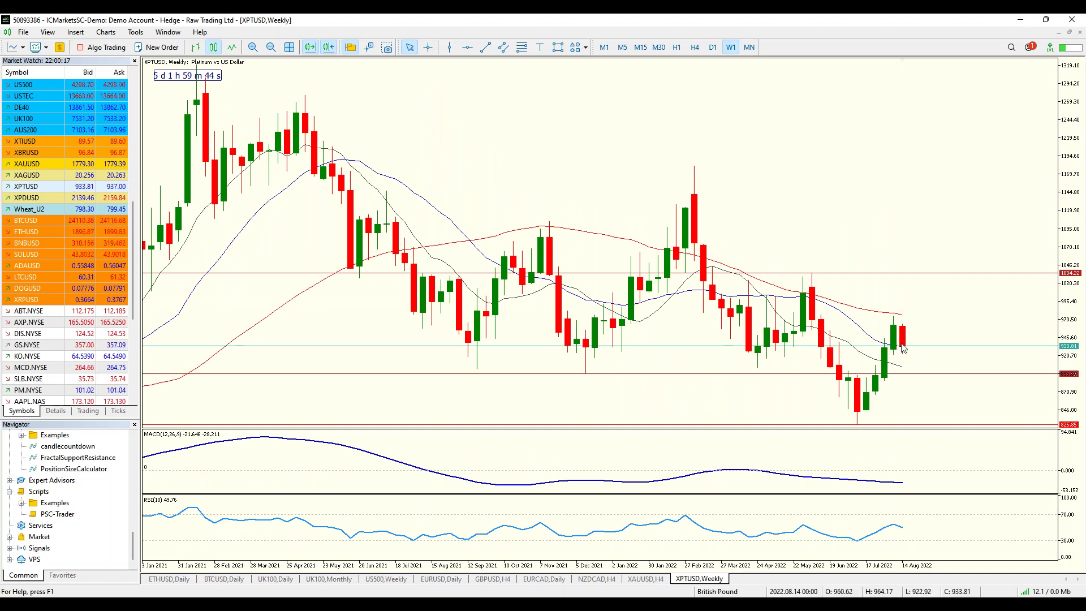
{"action": "left_click", "coordinate": [714, 48]}
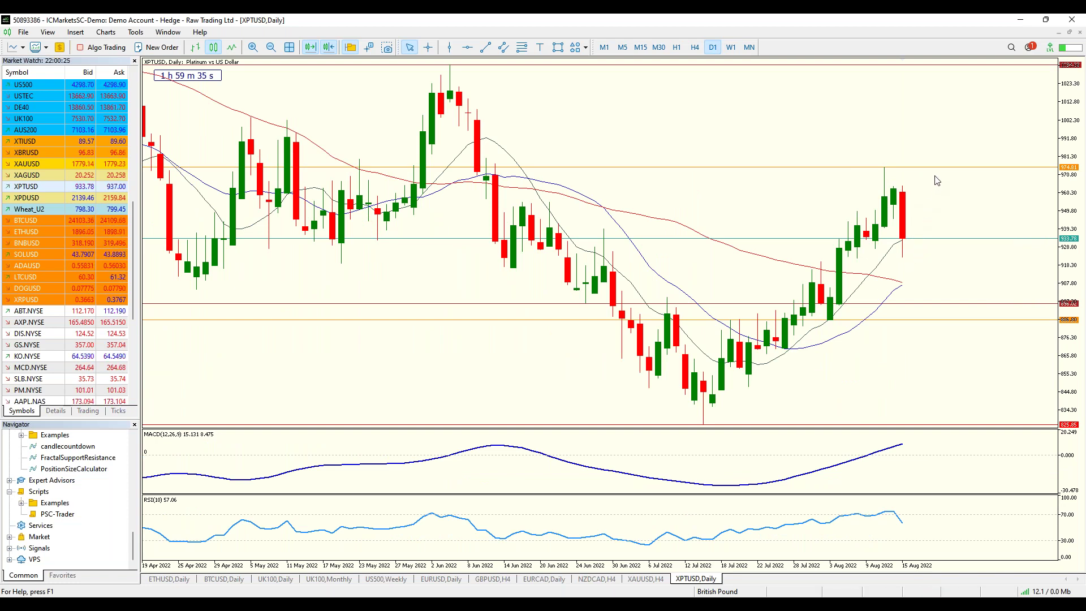
{"action": "left_click", "coordinate": [731, 47]}
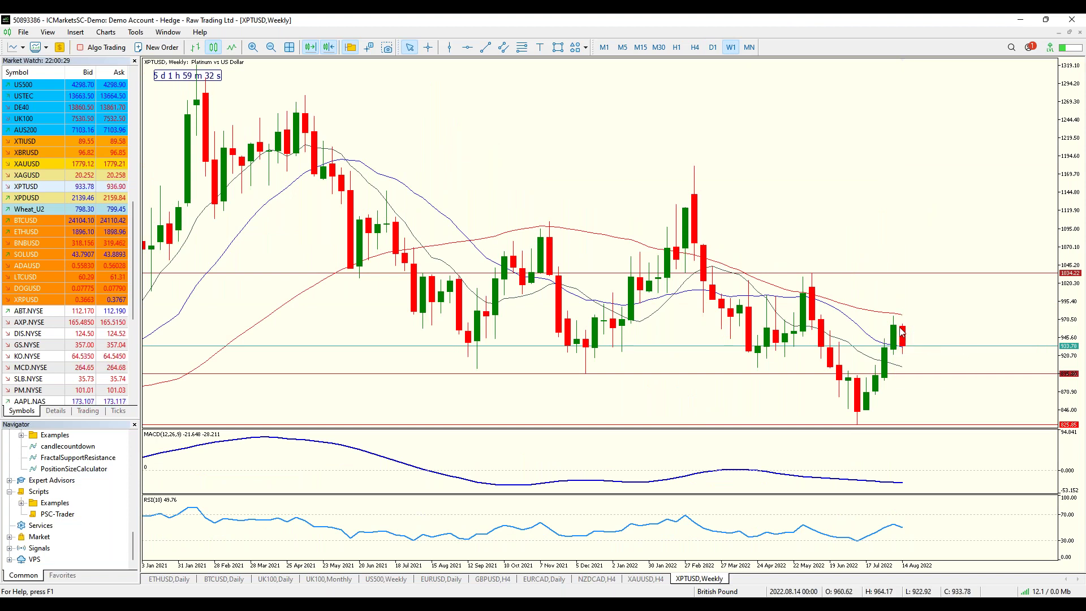
{"action": "left_click", "coordinate": [711, 49]}
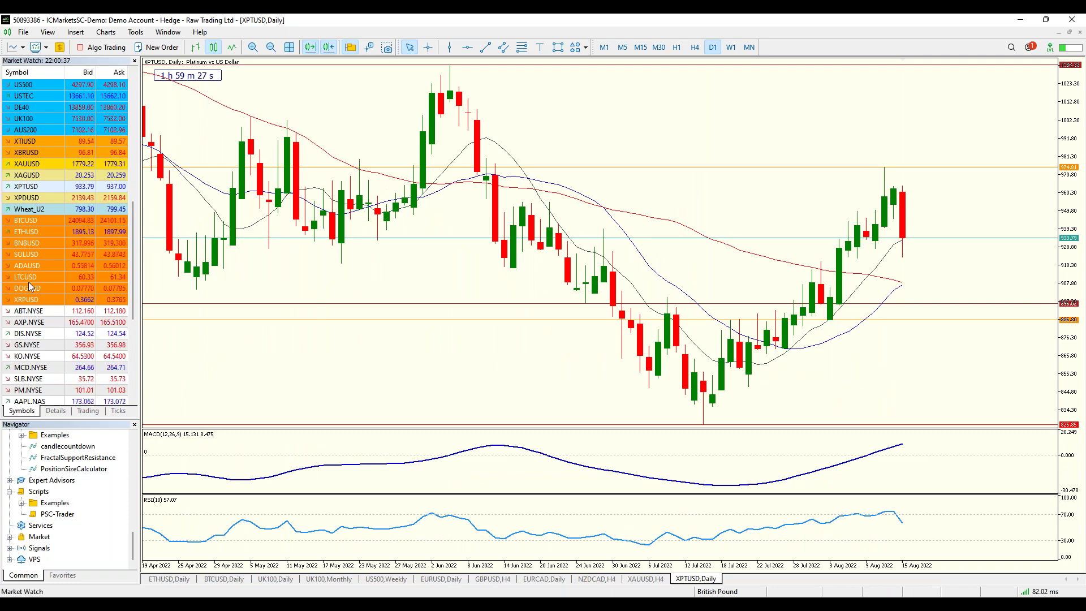
Step: Load XPDUSD in place of XPTUSD, refresh its weekly chart, and review the daily timeframe
{"action": "mouse_move", "coordinate": [38, 336]}
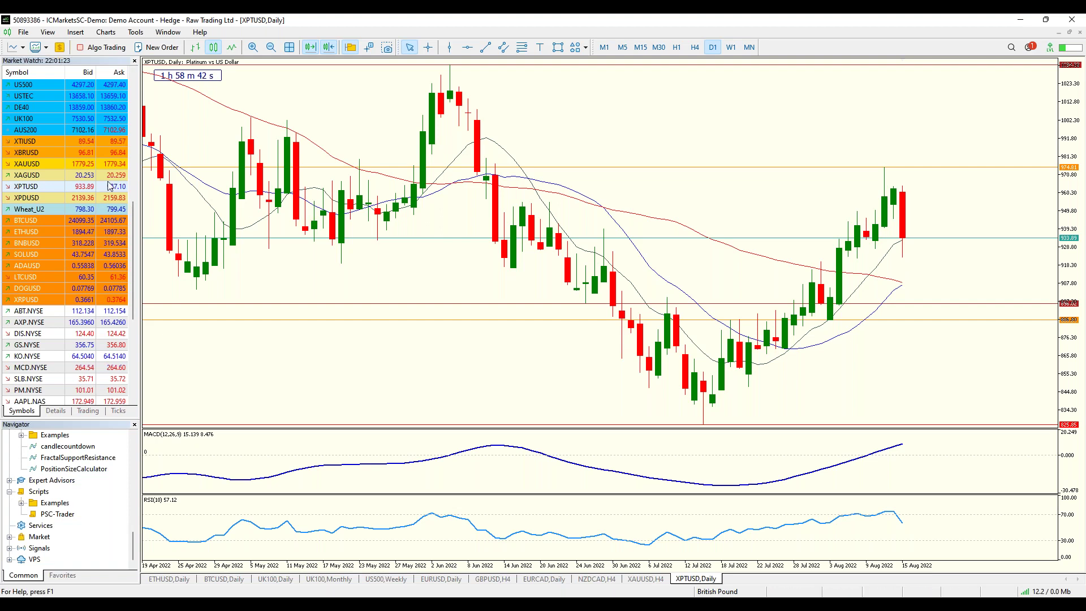
{"action": "left_click_drag", "start_coordinate": [45, 199], "coordinate": [674, 184]}
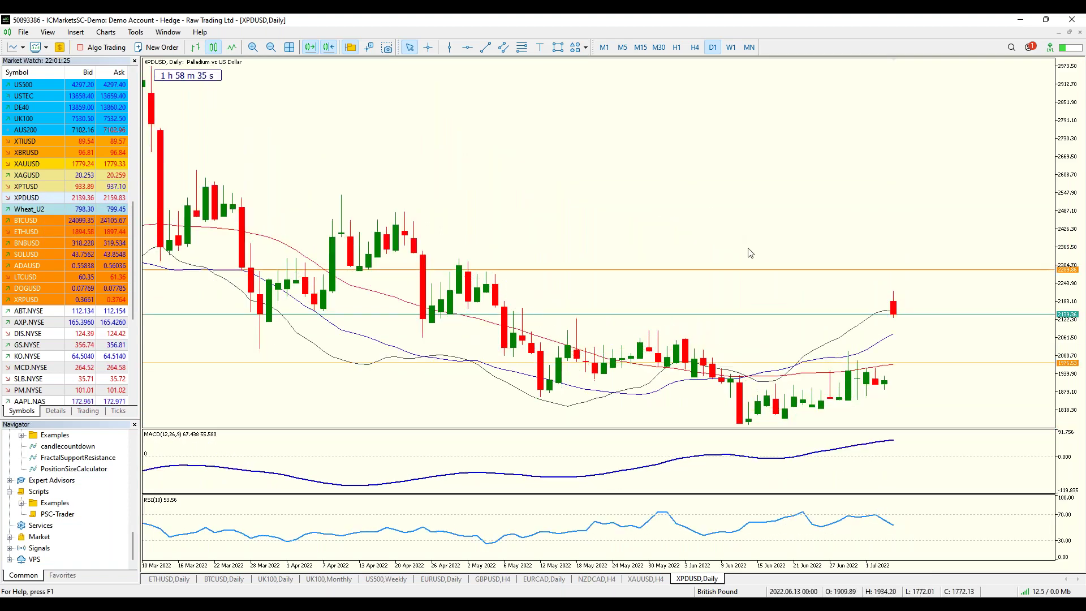
{"action": "left_click", "coordinate": [731, 47]}
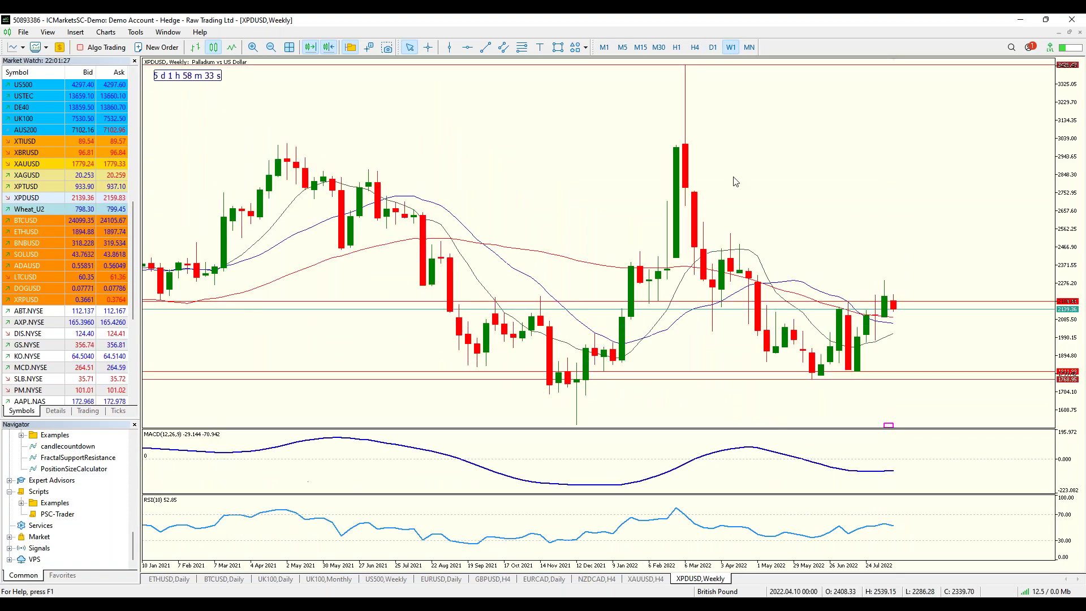
{"action": "right_click", "coordinate": [844, 150]}
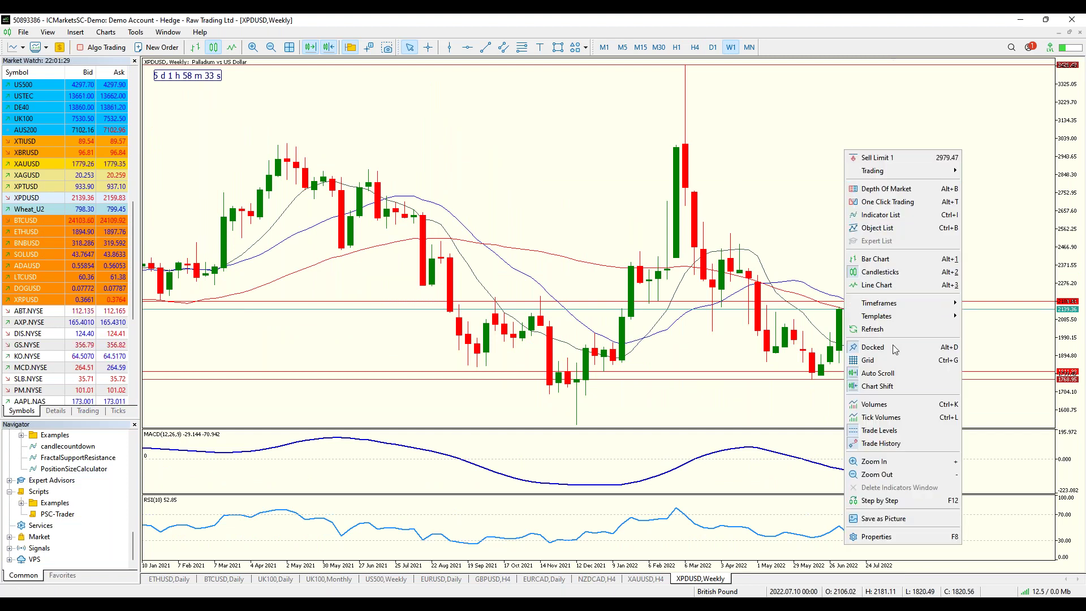
{"action": "left_click", "coordinate": [879, 333]}
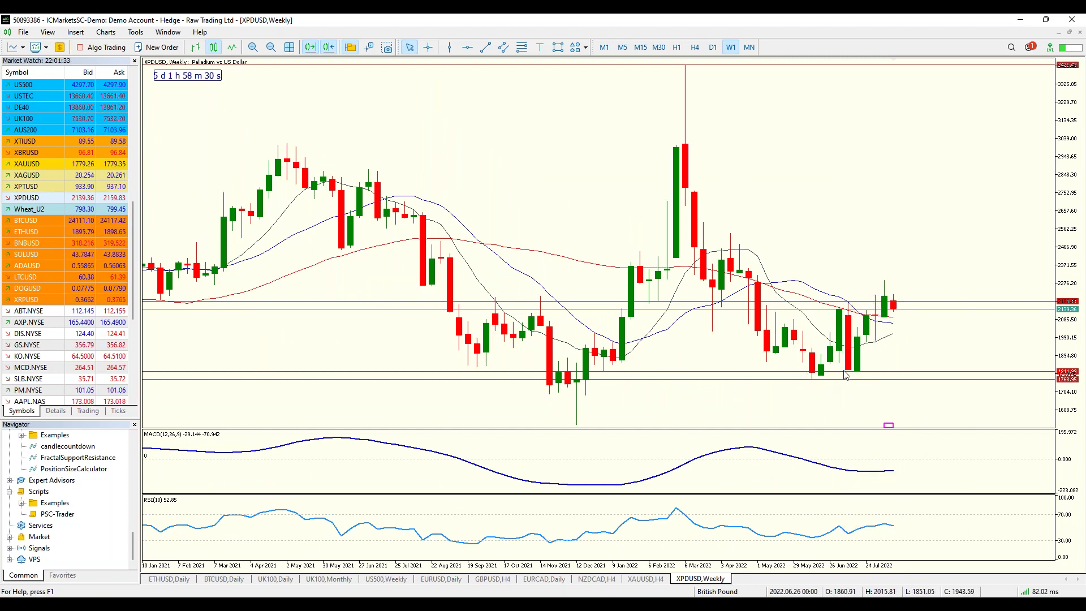
{"action": "left_click", "coordinate": [712, 47]}
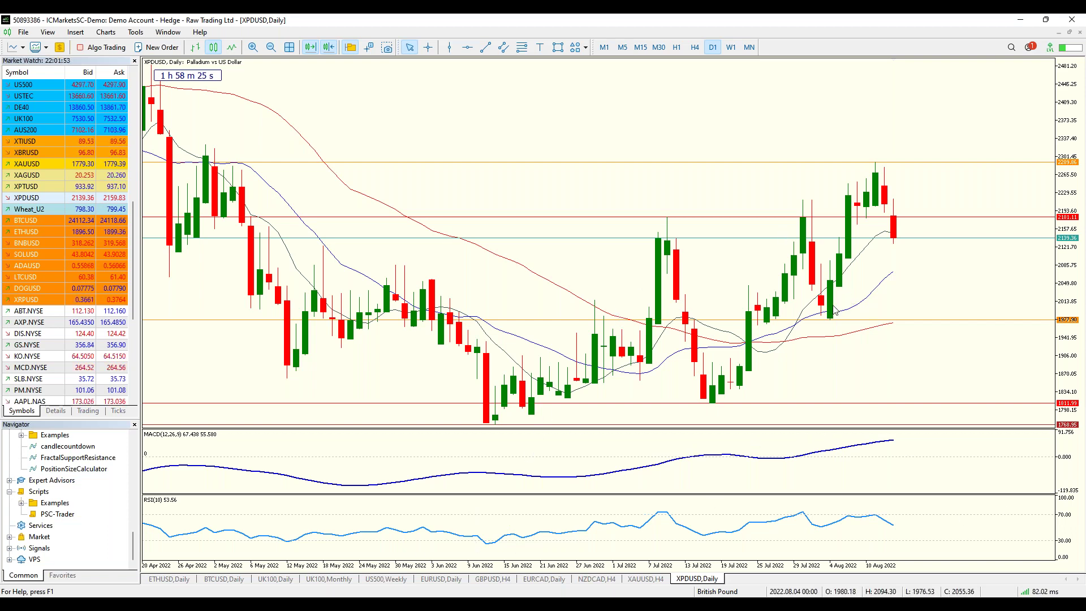
Step: Switch to the IC Markets presentation and advance to the closing contact slide
{"action": "key", "text": "alt+Tab"}
{"action": "left_click", "coordinate": [592, 298]}
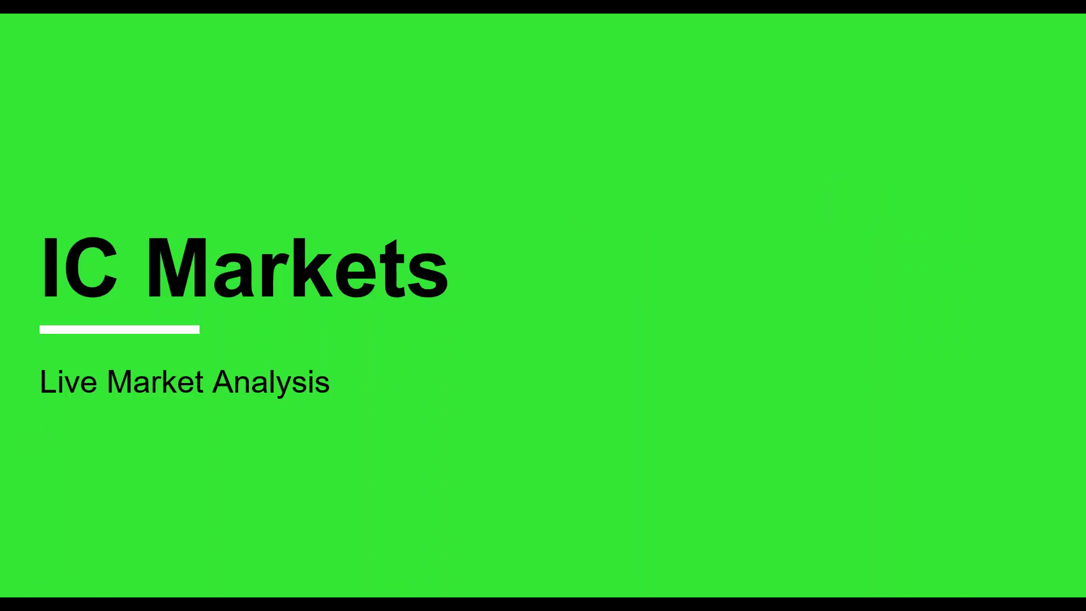
{"action": "left_click", "coordinate": [553, 394]}
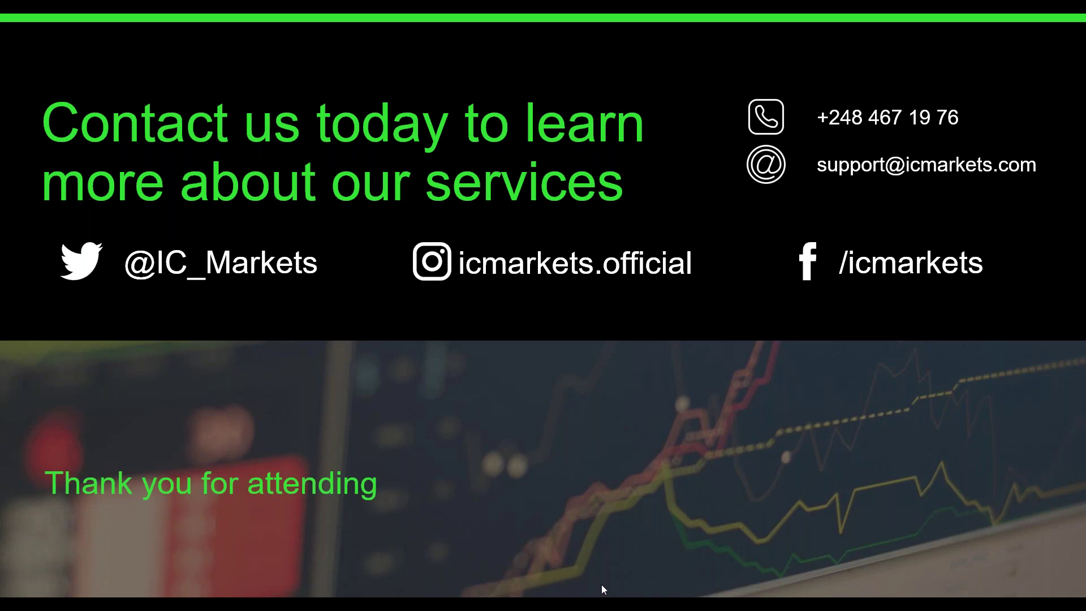
Step: Write the contact e-mail address in a new WordPad document, enlarge the view to 220%, and return to the closing slide
{"action": "key", "text": "super"}
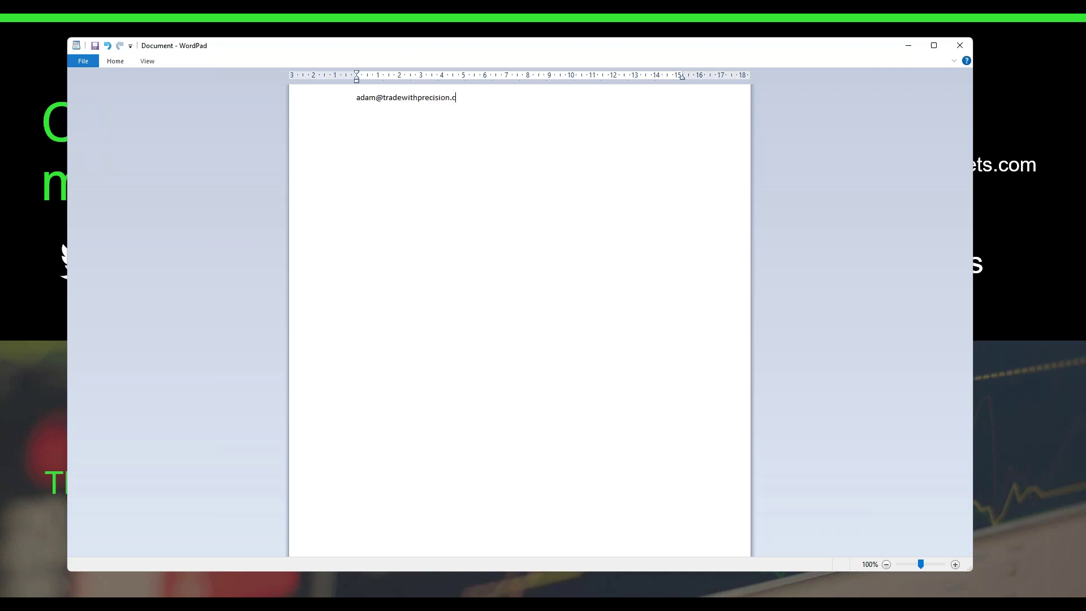
{"action": "scroll", "coordinate": [479, 307], "scroll_direction": "up", "scroll_amount": 12, "text": "ctrl"}
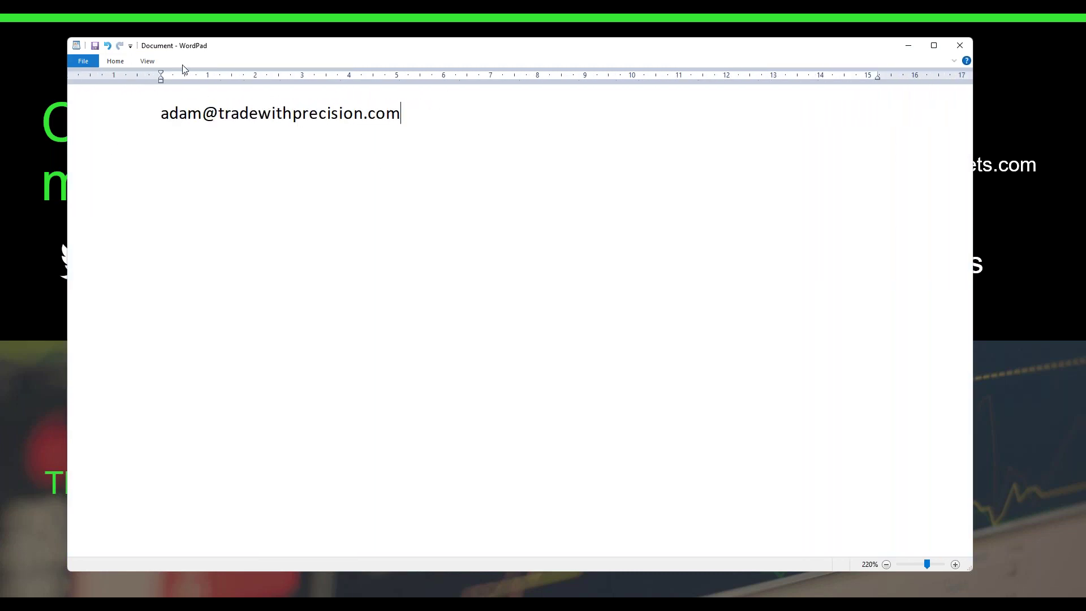
{"action": "key", "text": "ctrl+a"}
{"action": "left_click", "coordinate": [518, 295]}
{"action": "left_click", "coordinate": [728, 33]}
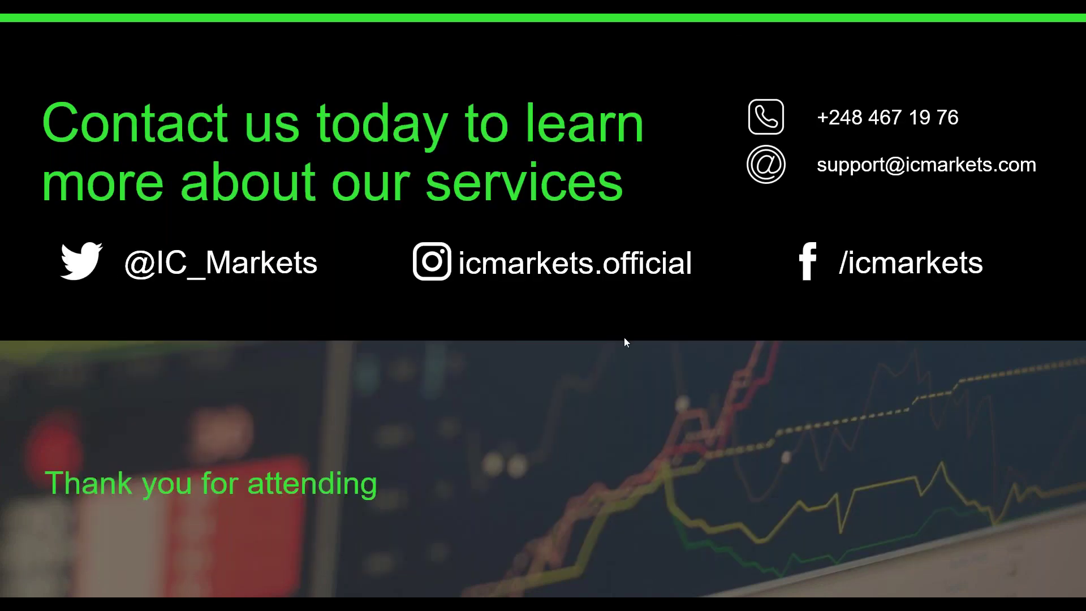